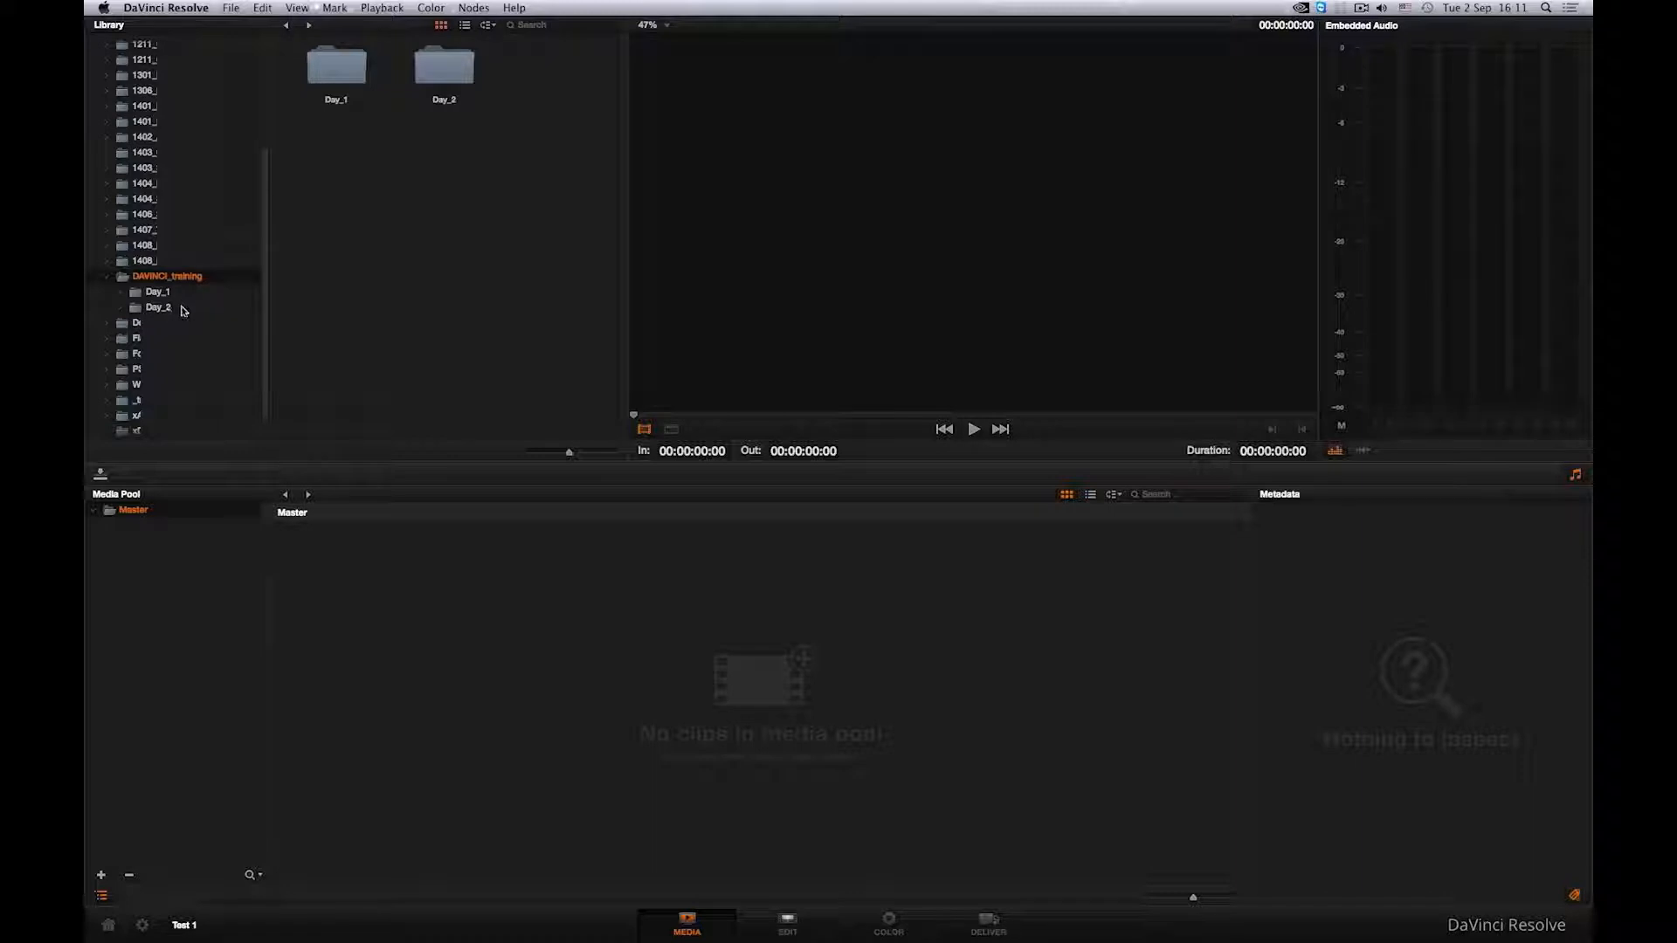
- Open the Day_1 and Day_2 library folders in turn to browse their clips
double_click(345, 92)
left_click(286, 26)
double_click(453, 78)
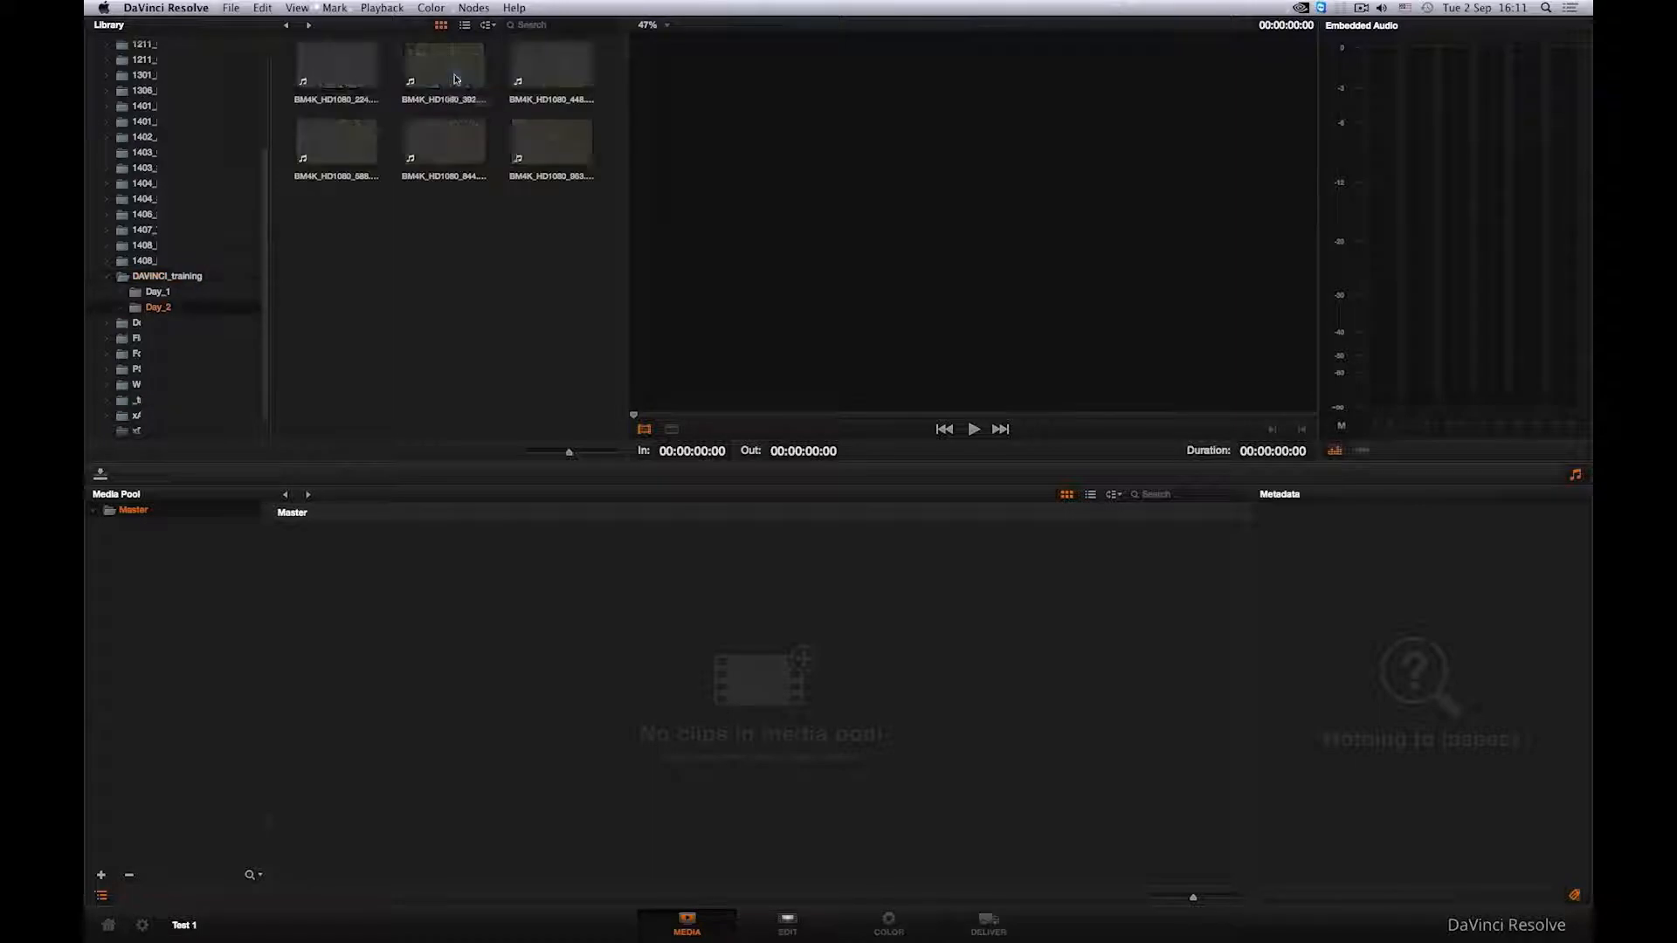
left_click(286, 26)
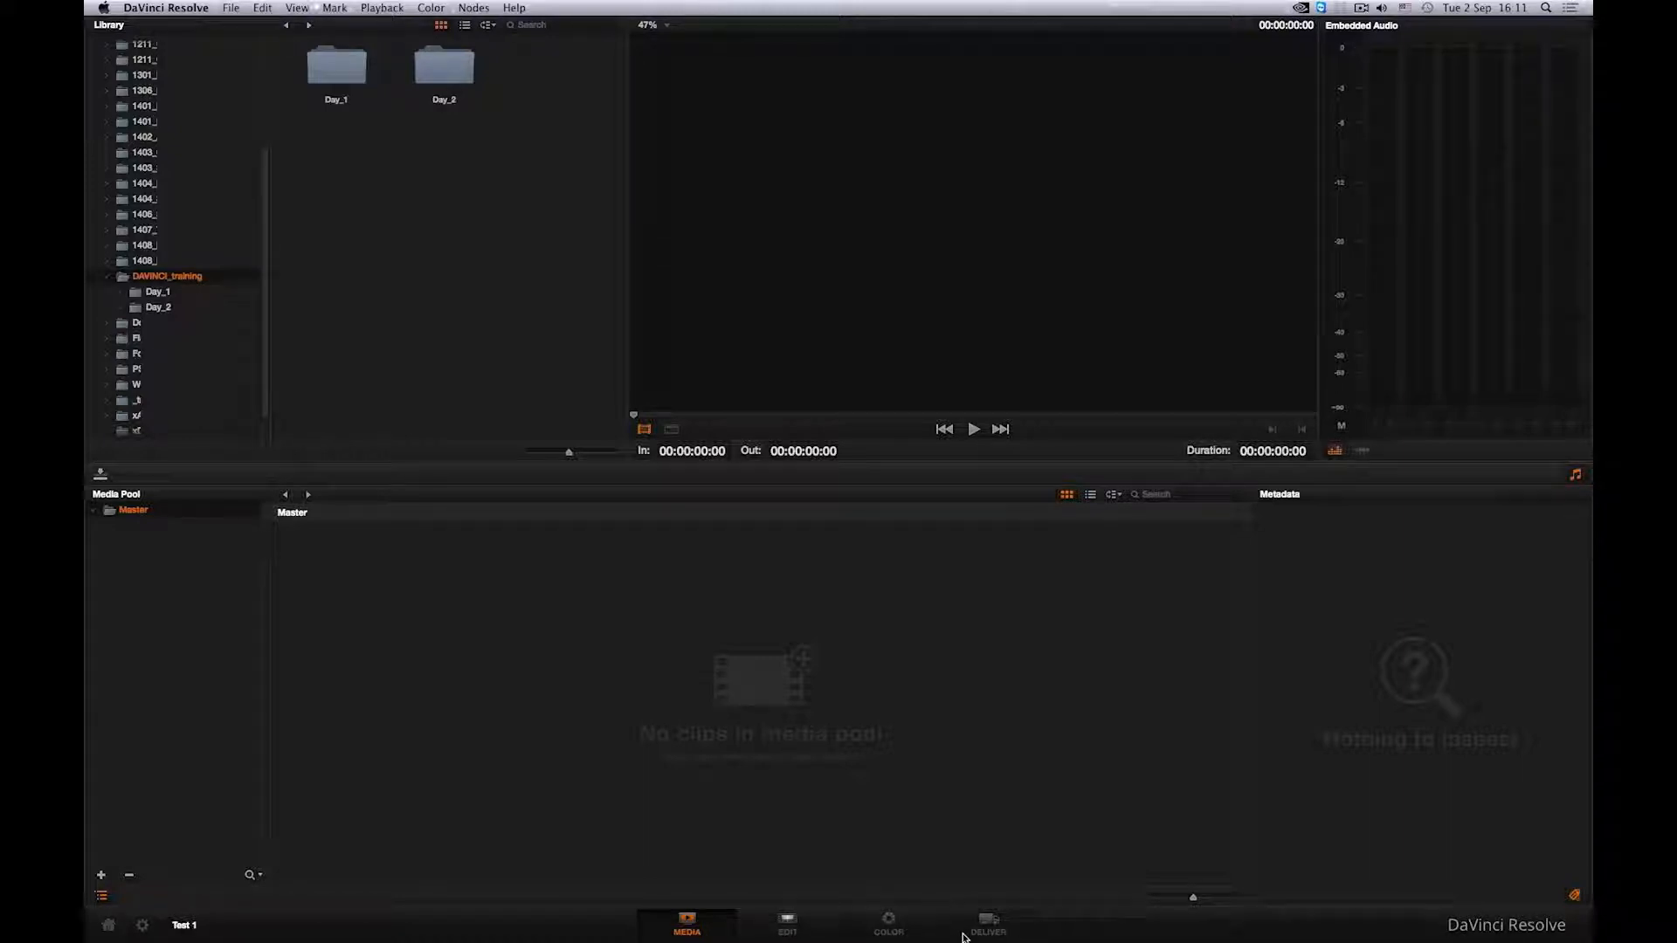
- Visit the Edit, Color and Deliver pages and return to the Media page
left_click(752, 933)
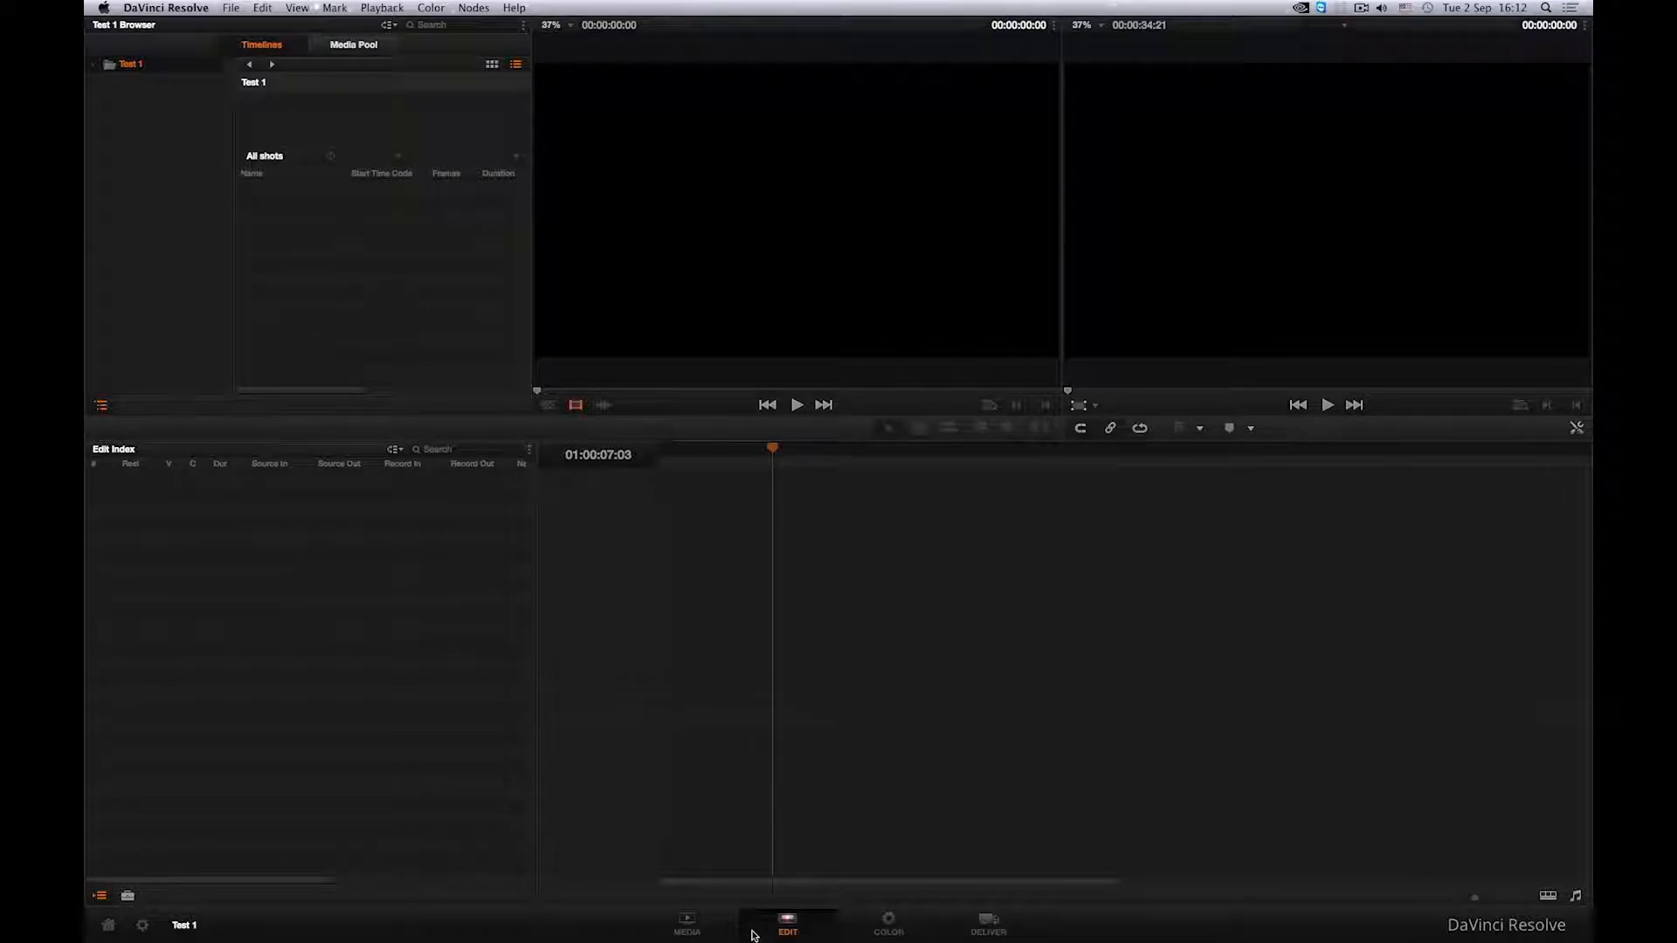
left_click(859, 933)
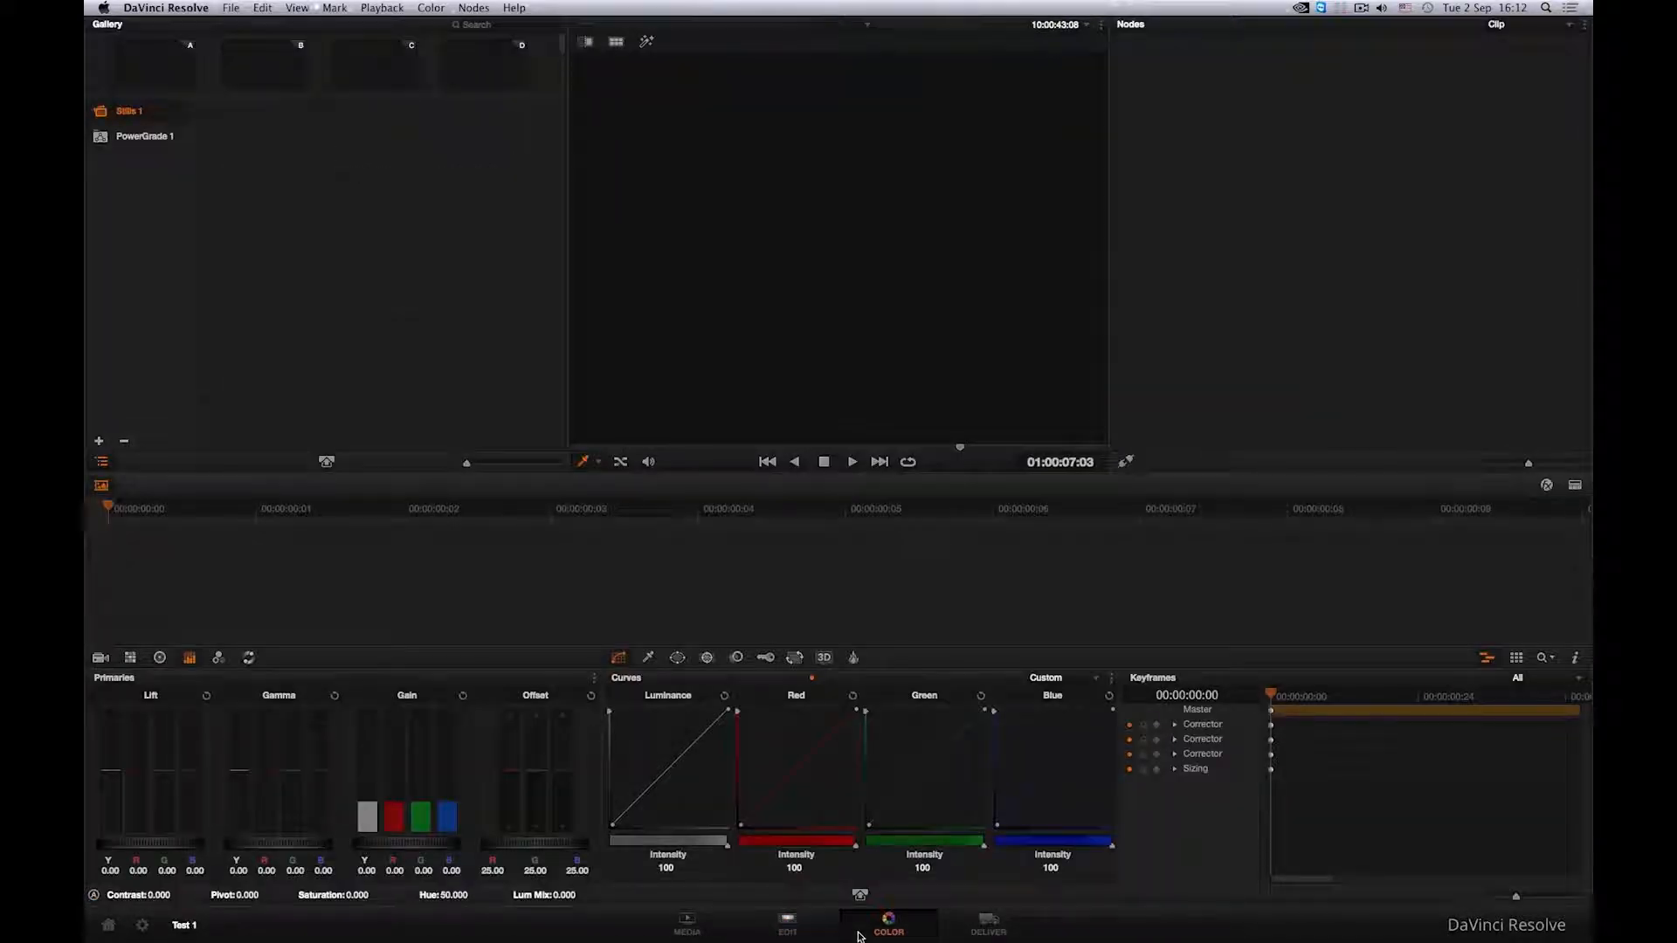
left_click(950, 933)
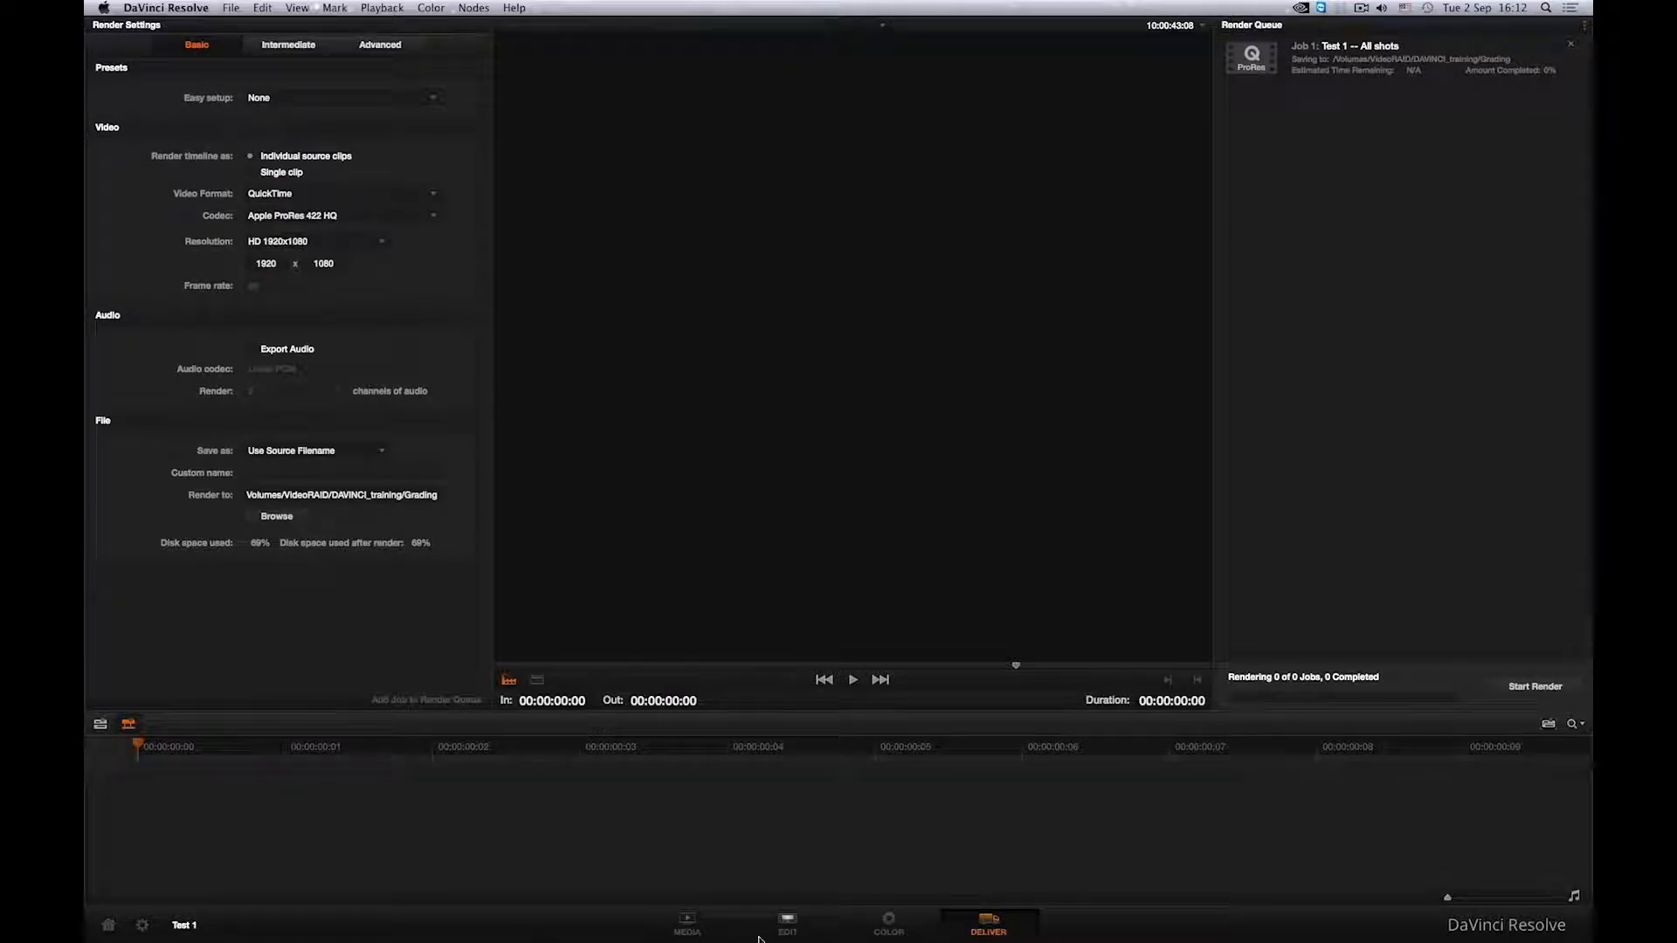
left_click(729, 935)
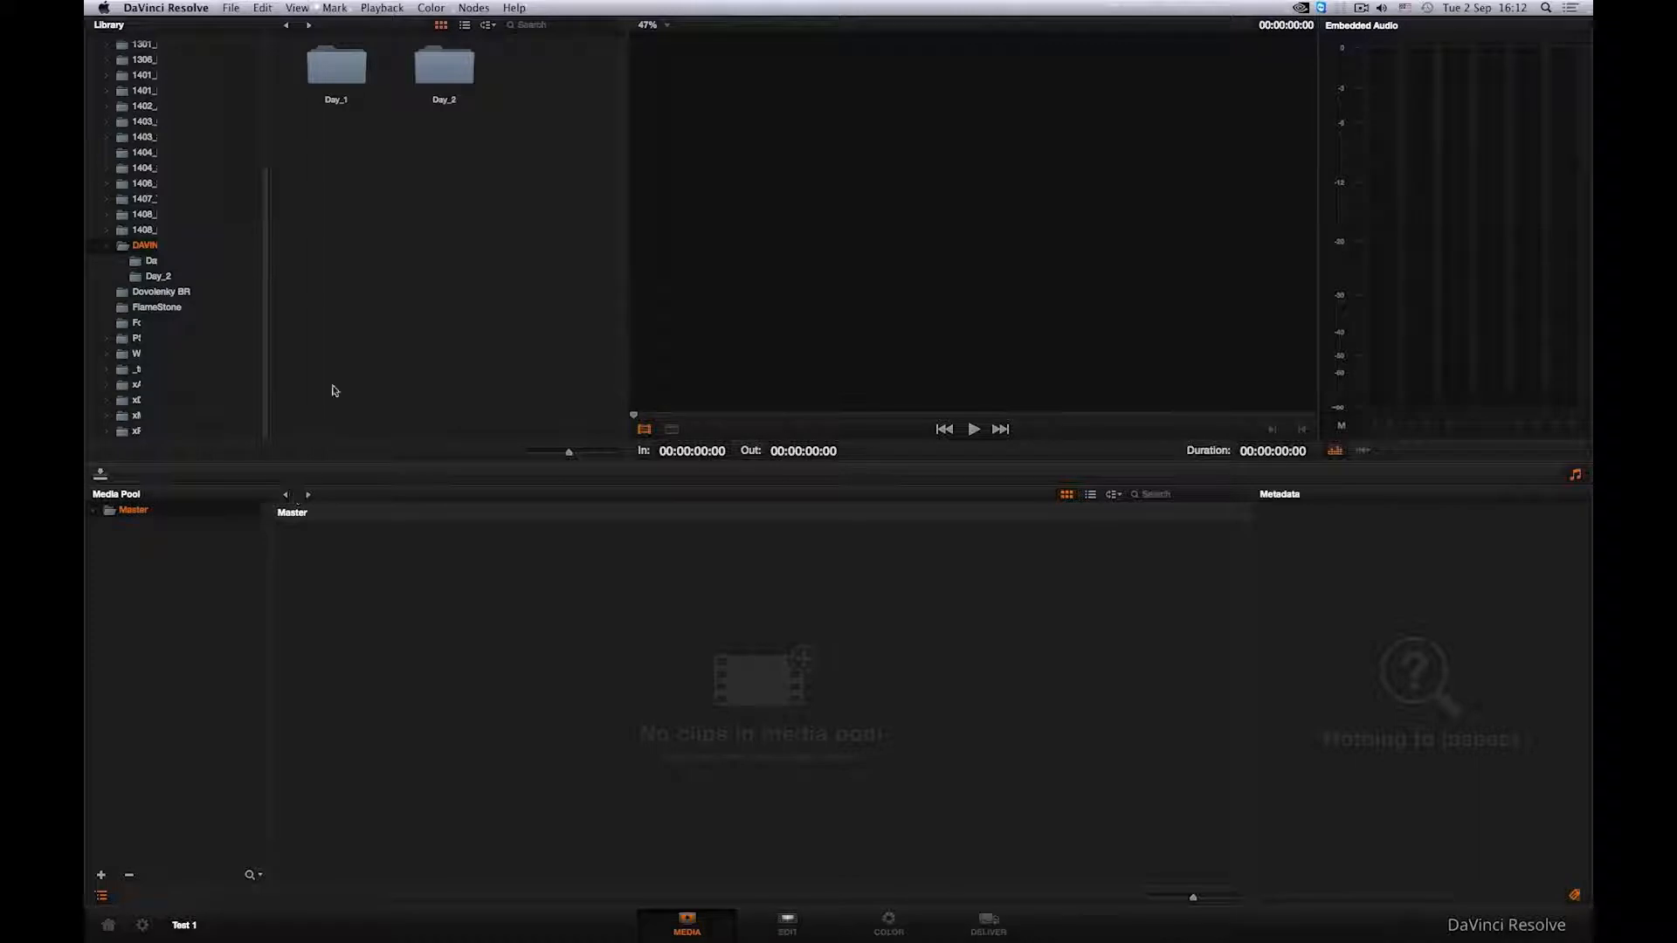
- Open the Day_1 library folder and view its clips as larger thumbnails and as a list
double_click(333, 77)
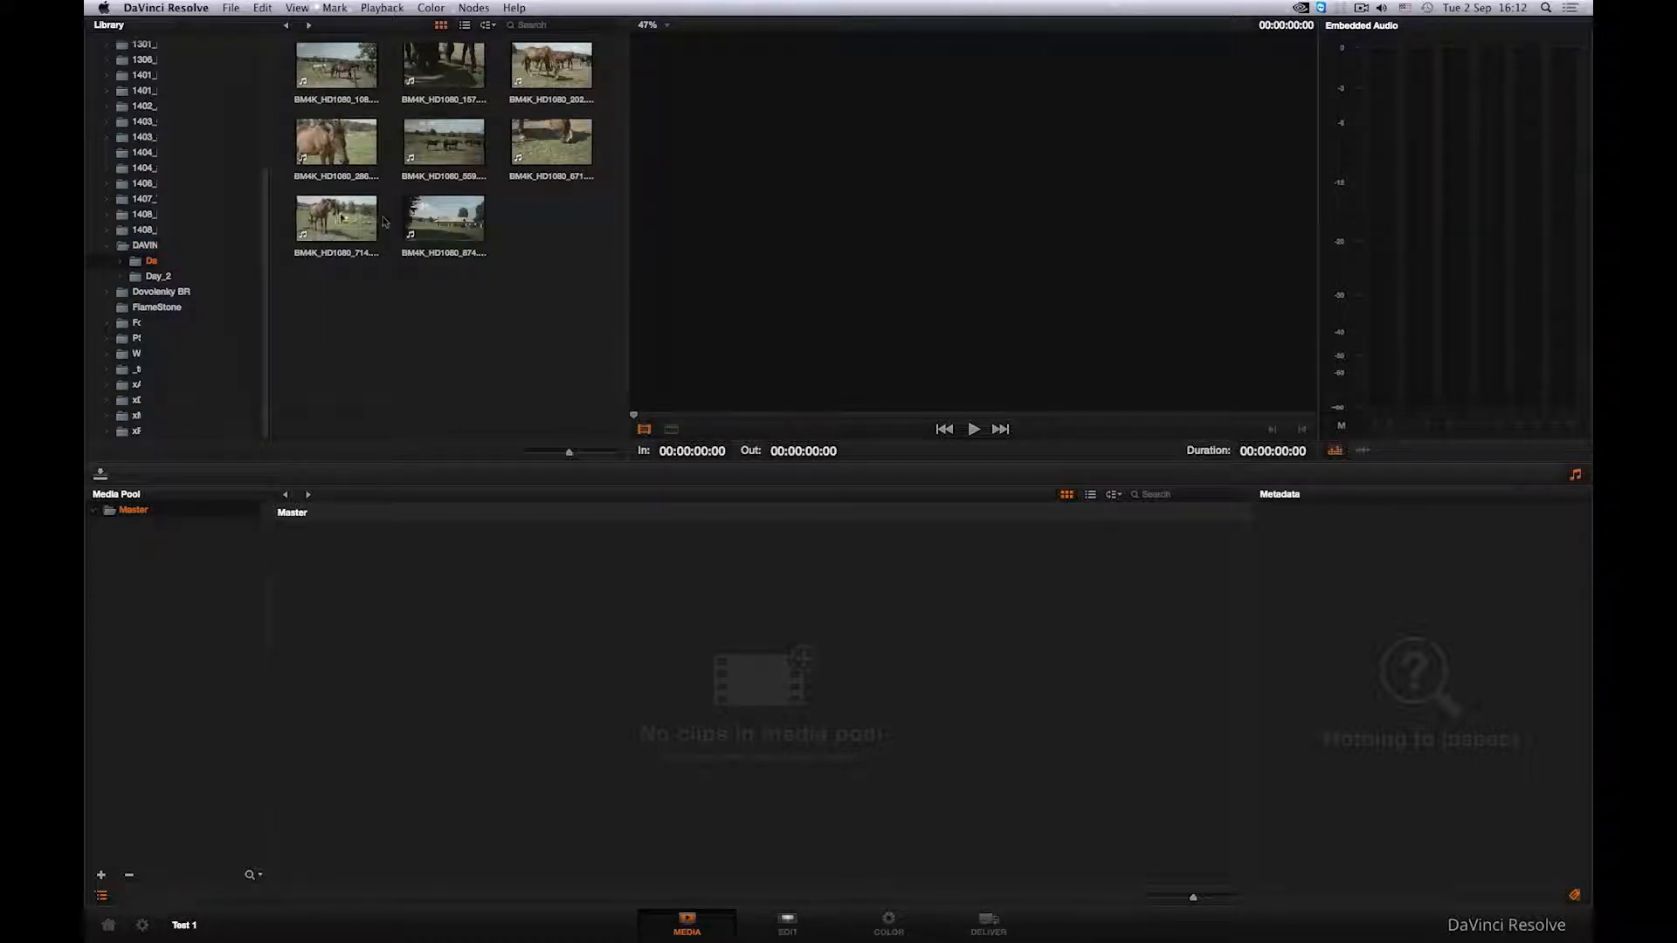
mouse_move(568, 452)
left_mouse_down()
mouse_move(603, 455)
mouse_move(582, 454)
left_mouse_up()
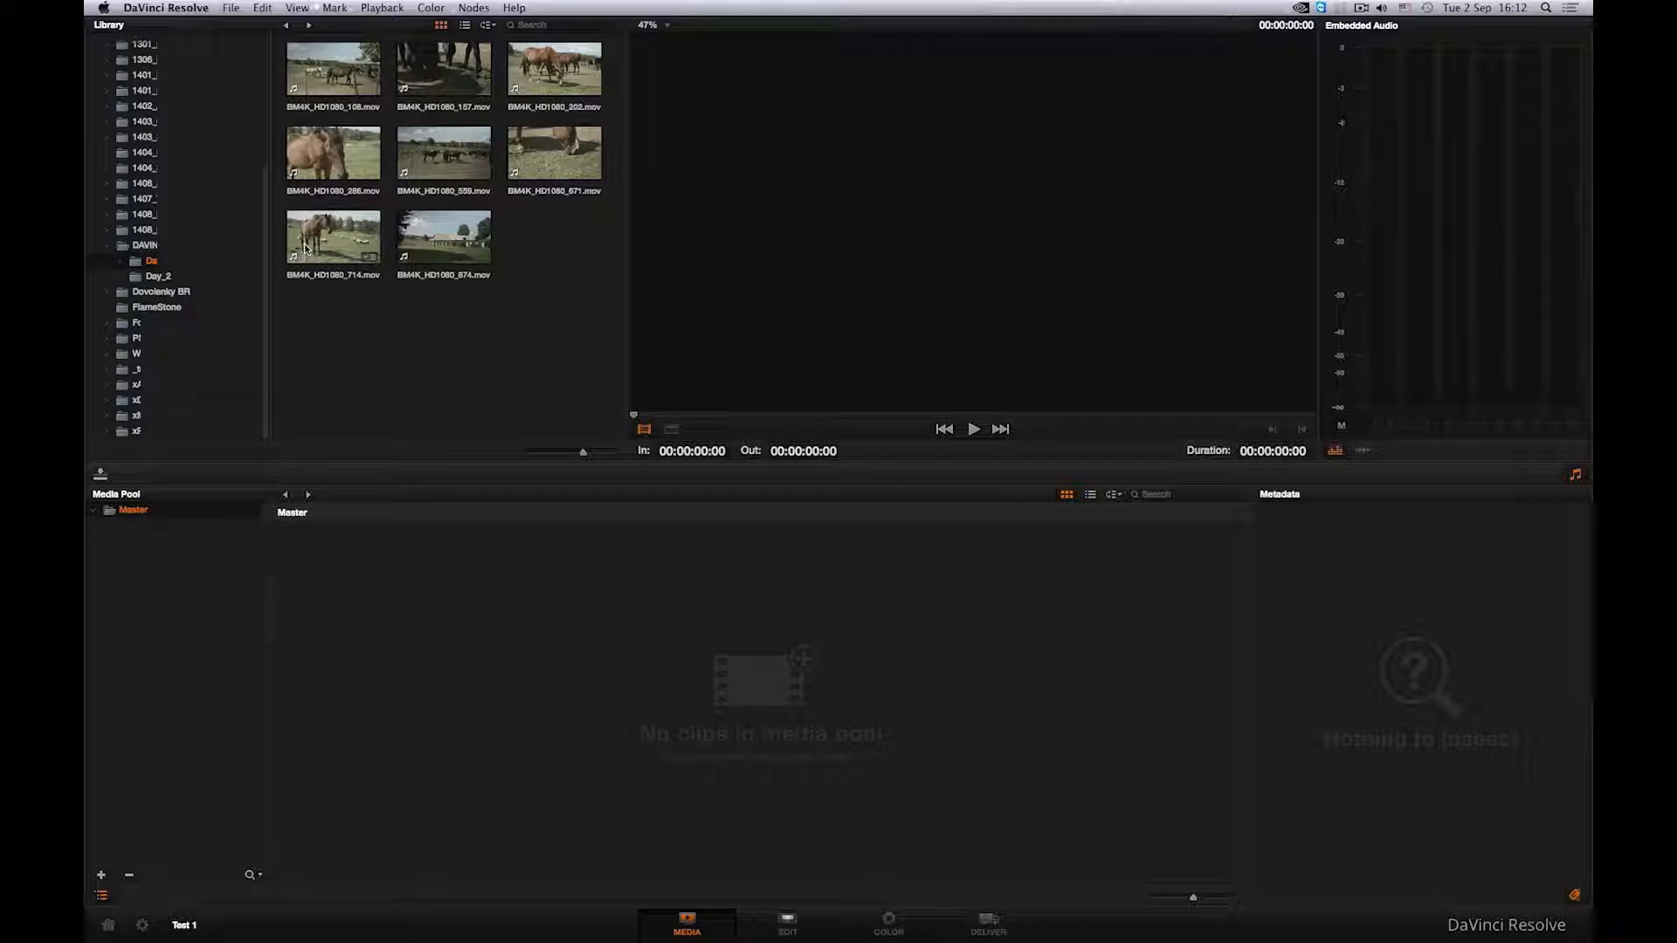
left_click(465, 31)
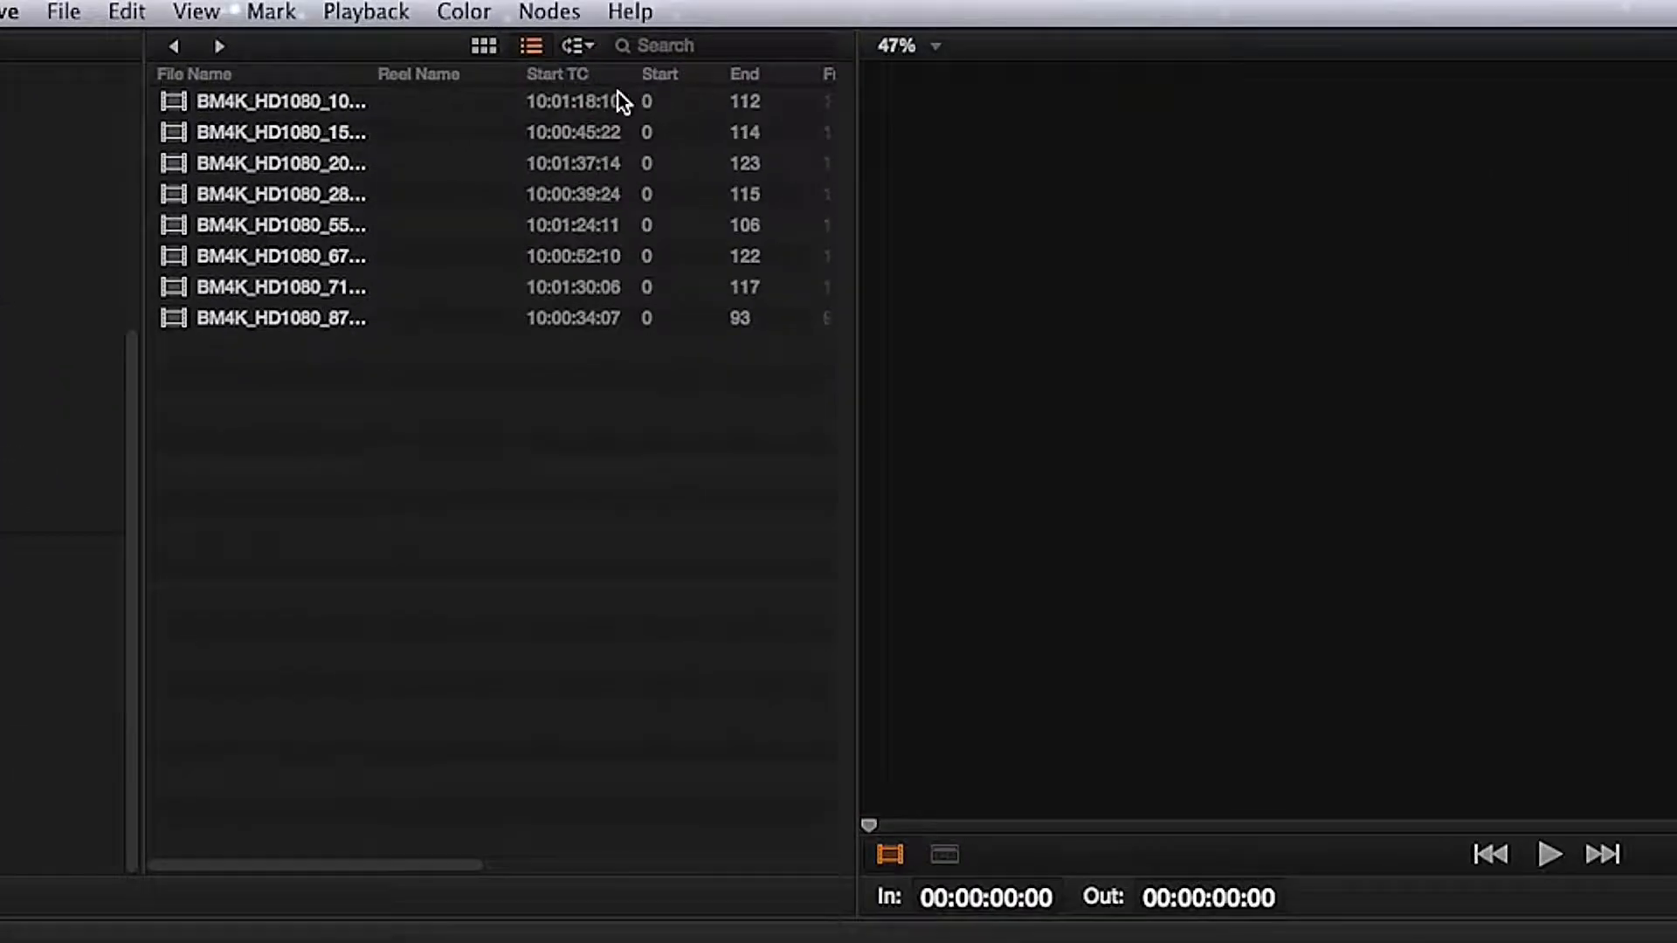
left_click_drag(857, 131, 1613, 172)
left_click_drag(424, 866, 355, 866)
left_click_drag(933, 288, 627, 276)
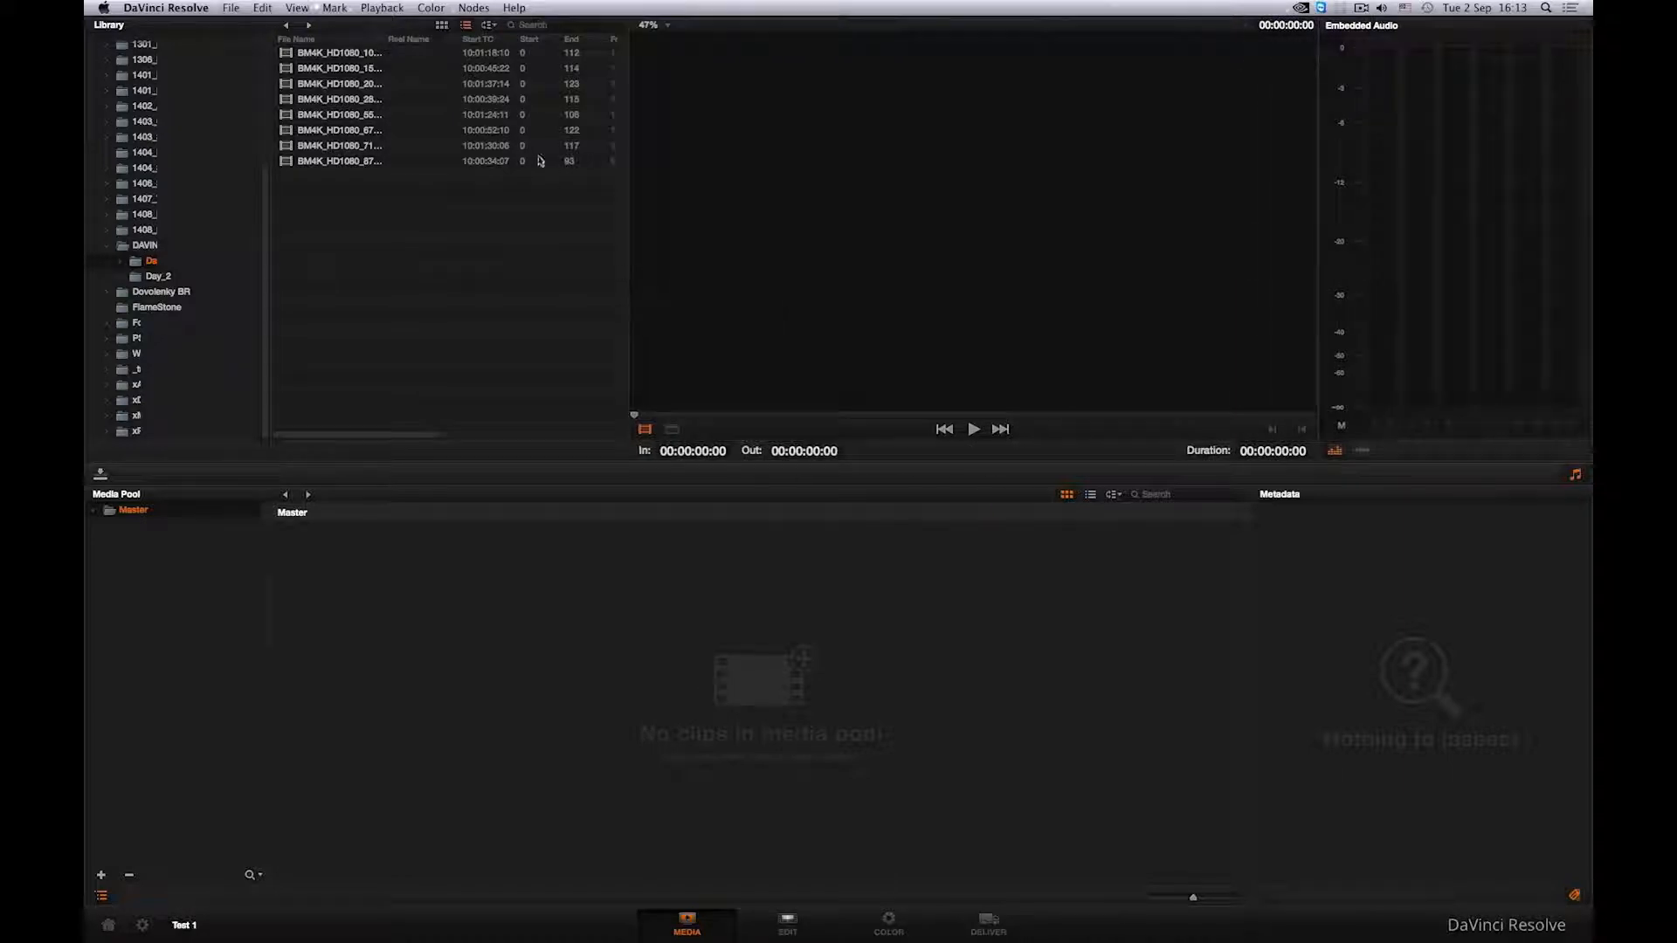
left_click(443, 26)
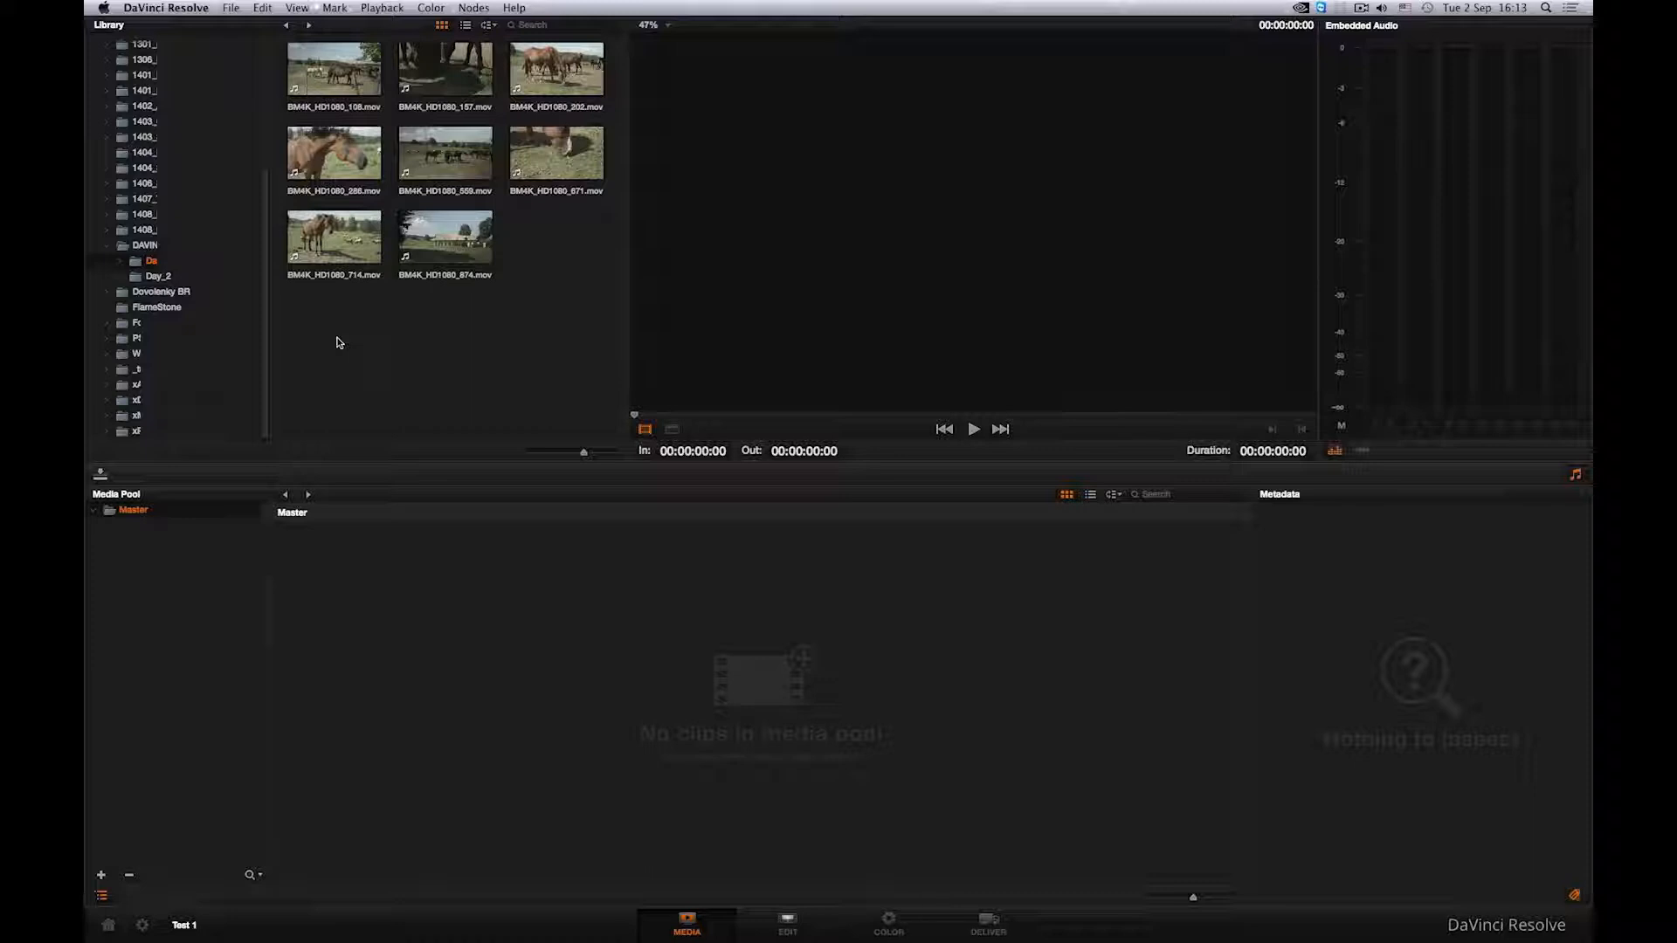
- Add all Day_1 clips to the Master media pool, then remove them from the pool again
left_click_drag(324, 345, 568, 44)
left_click_drag(367, 117, 378, 605)
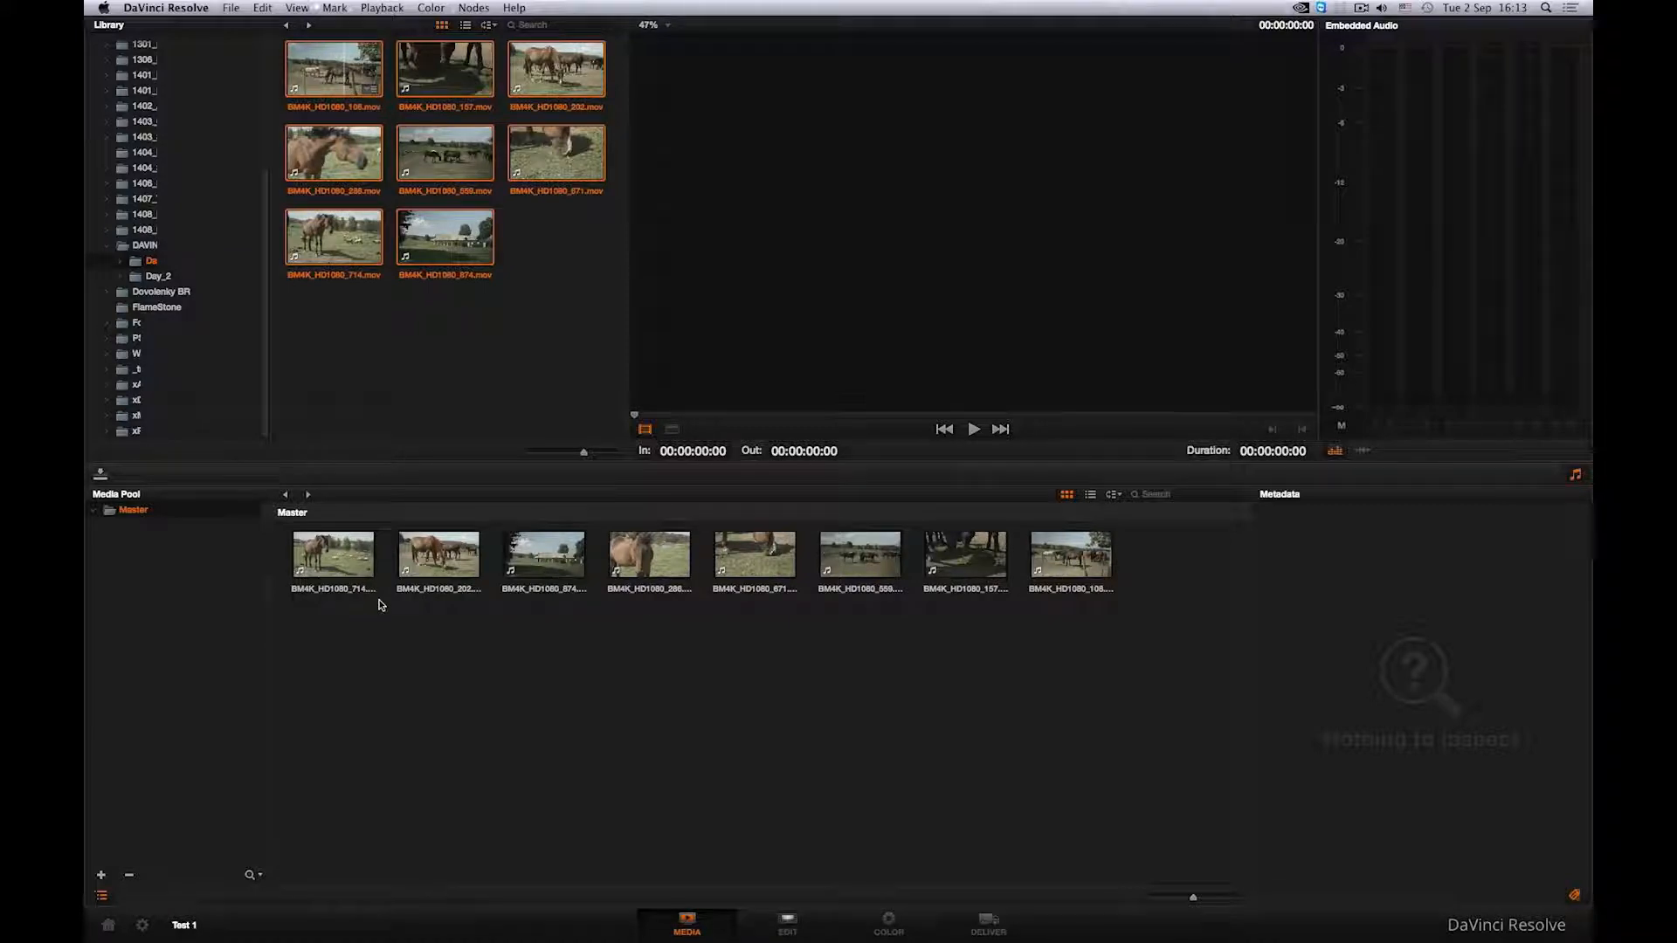
left_click_drag(333, 705, 1080, 568)
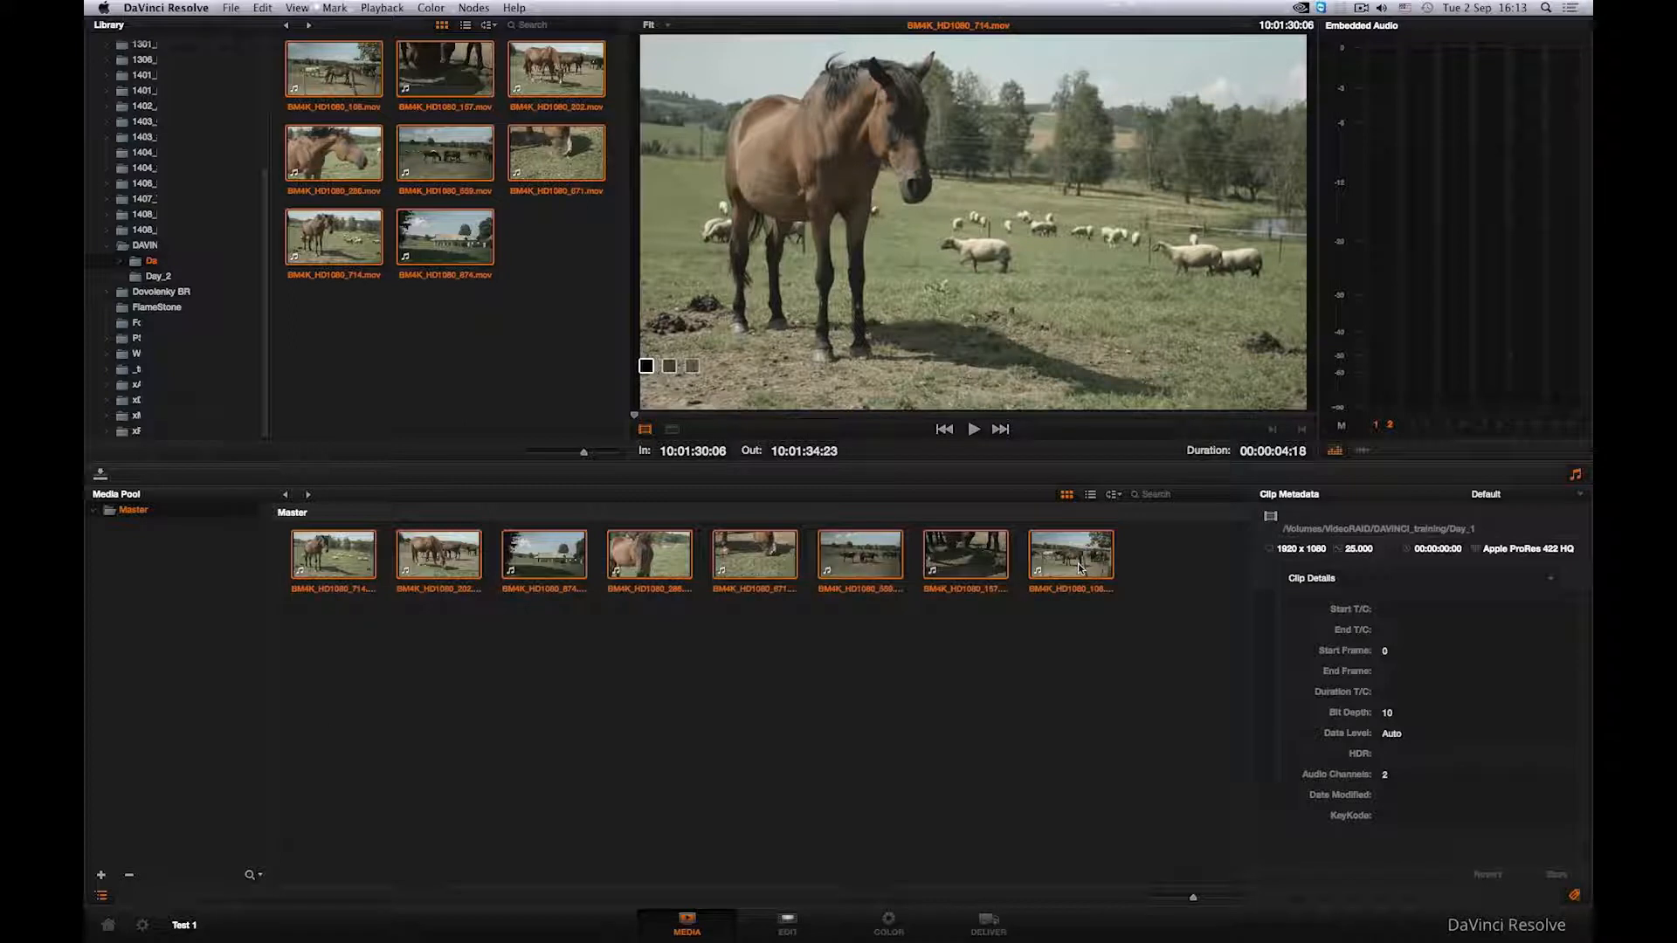
key("Delete")
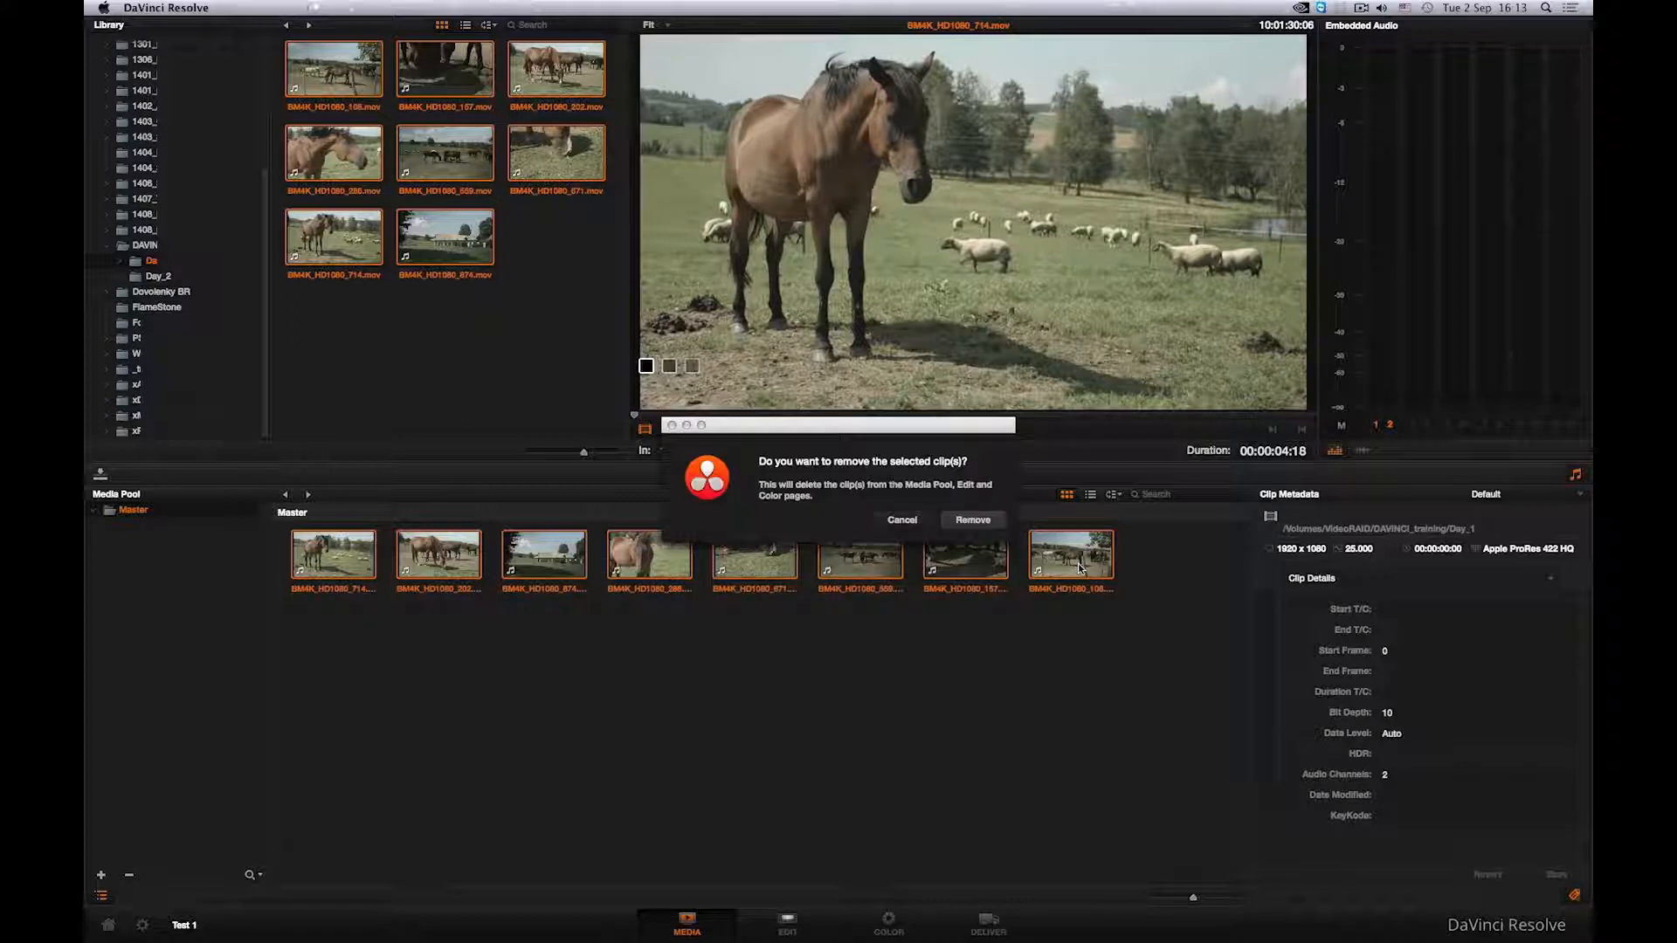
left_click(984, 519)
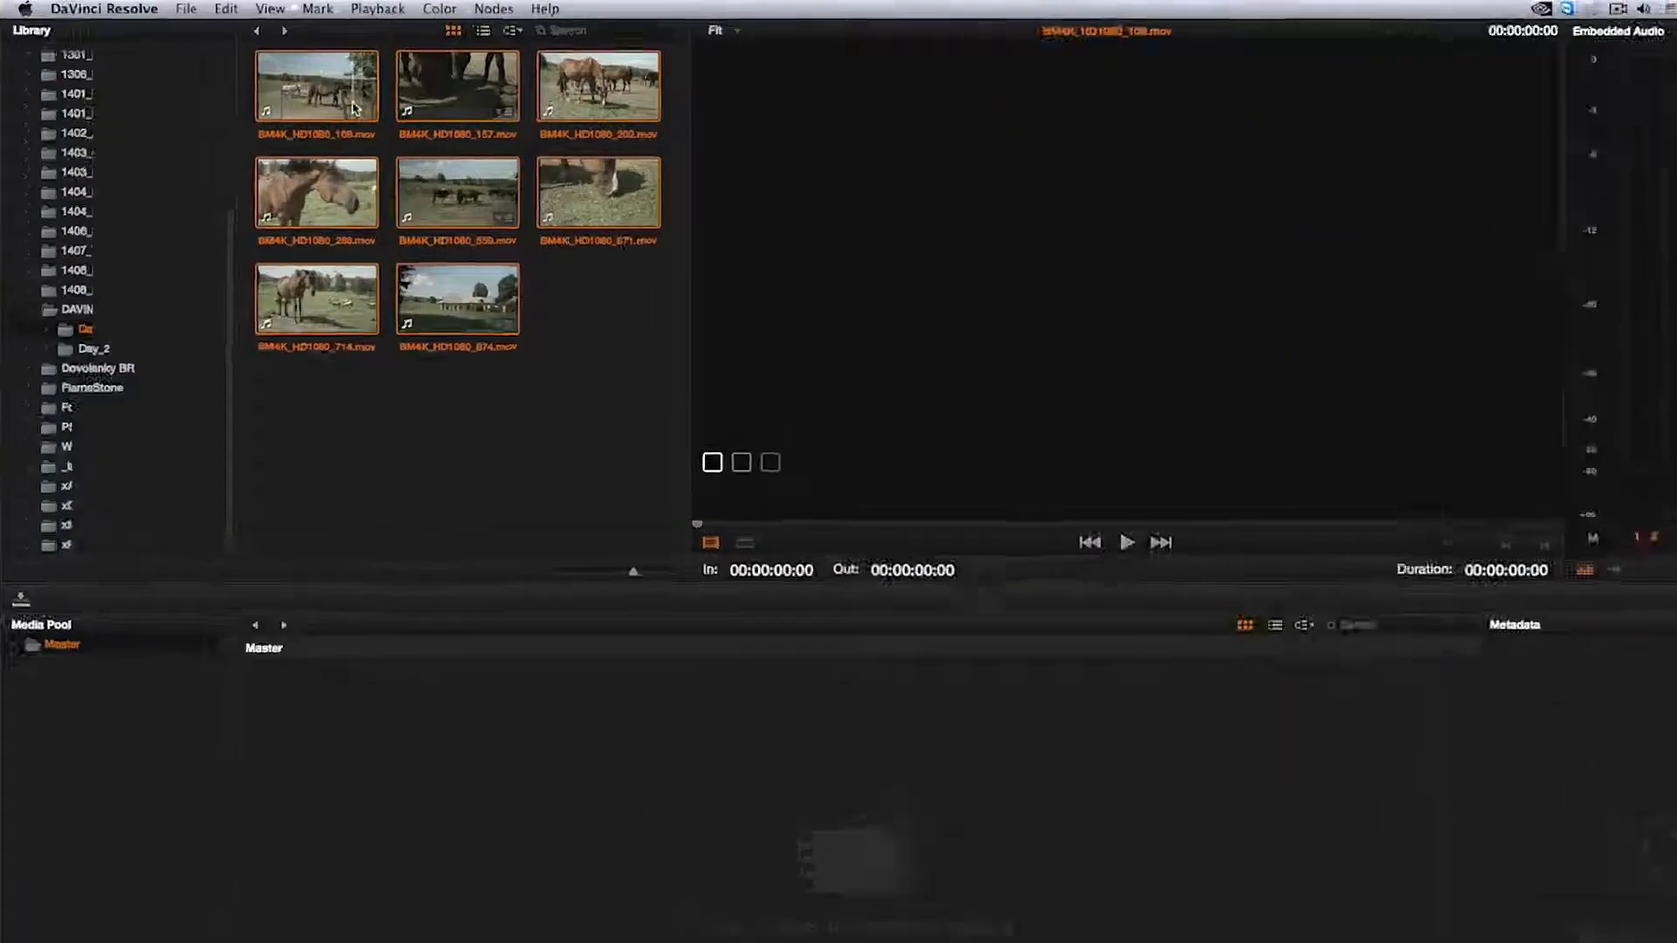
- Add the selected Day_1 clips into the media pool again, then remove all of them from the pool
right_click(354, 106)
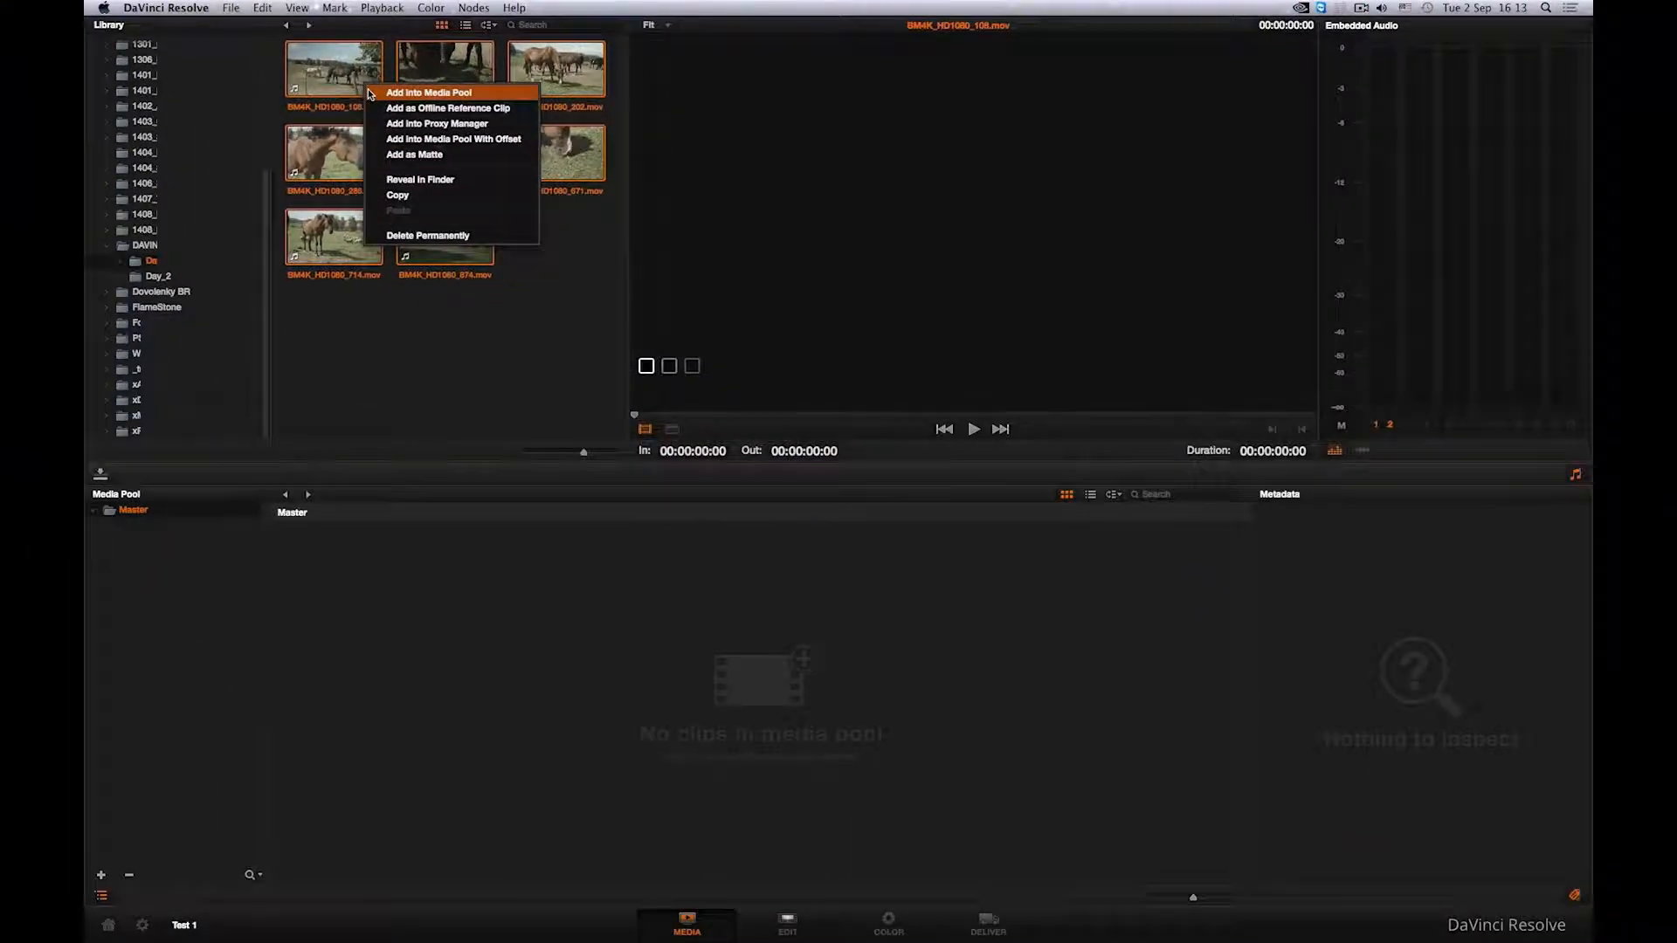
left_click(341, 179)
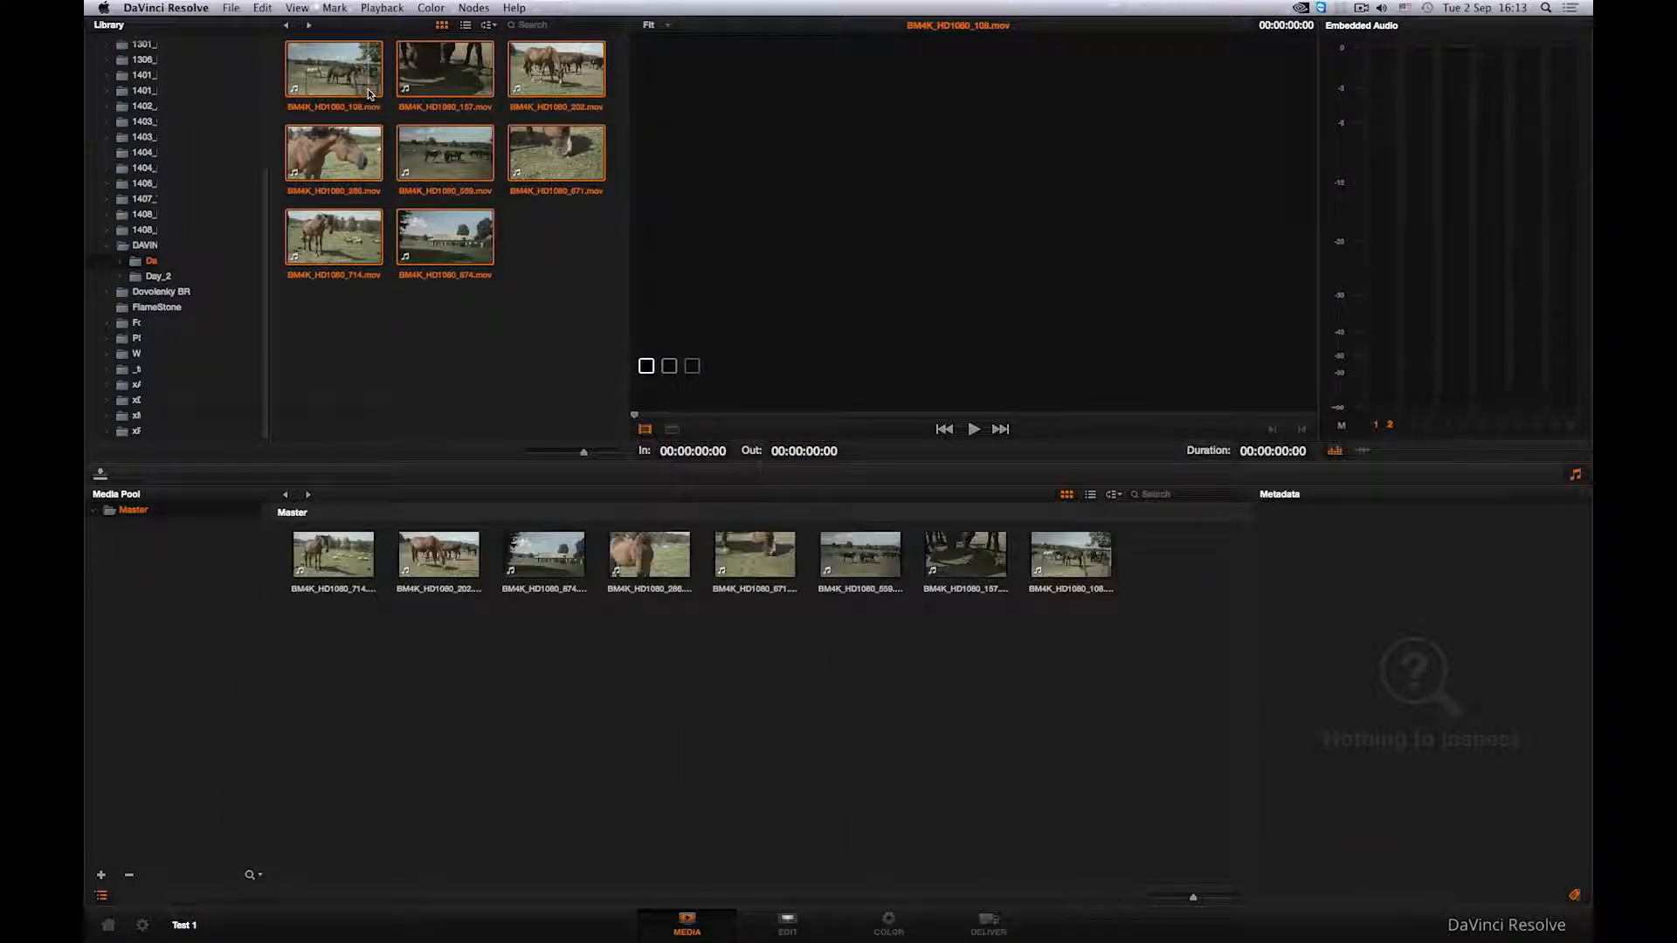
left_click_drag(341, 681, 1095, 566)
right_click(1095, 566)
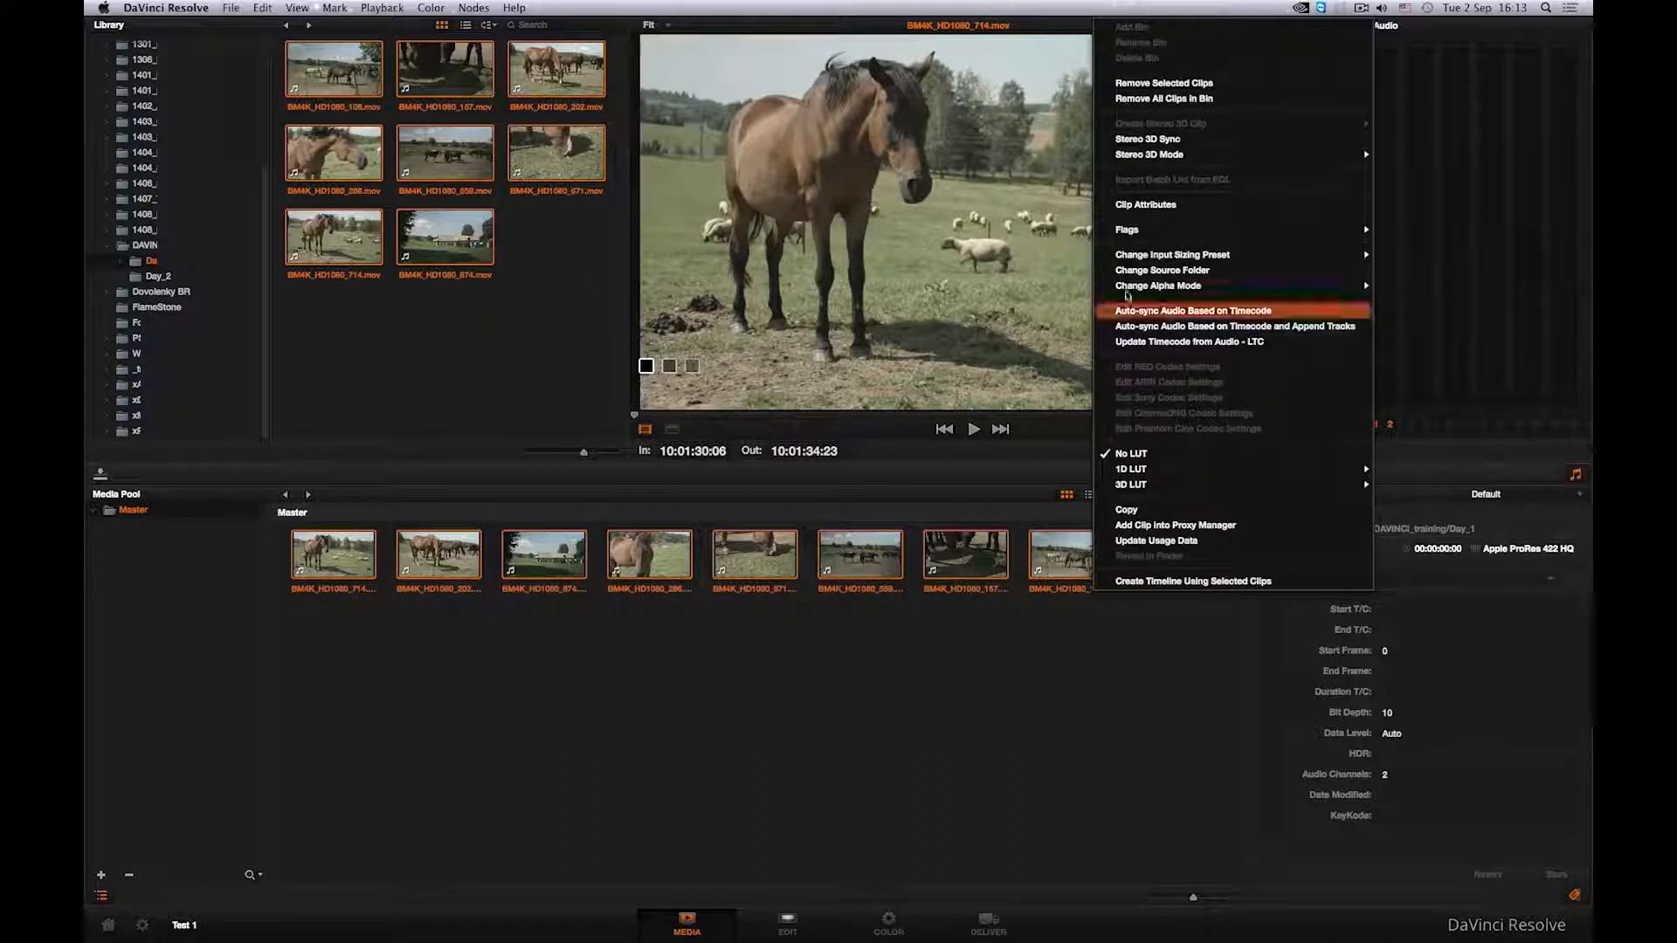
left_click(1146, 86)
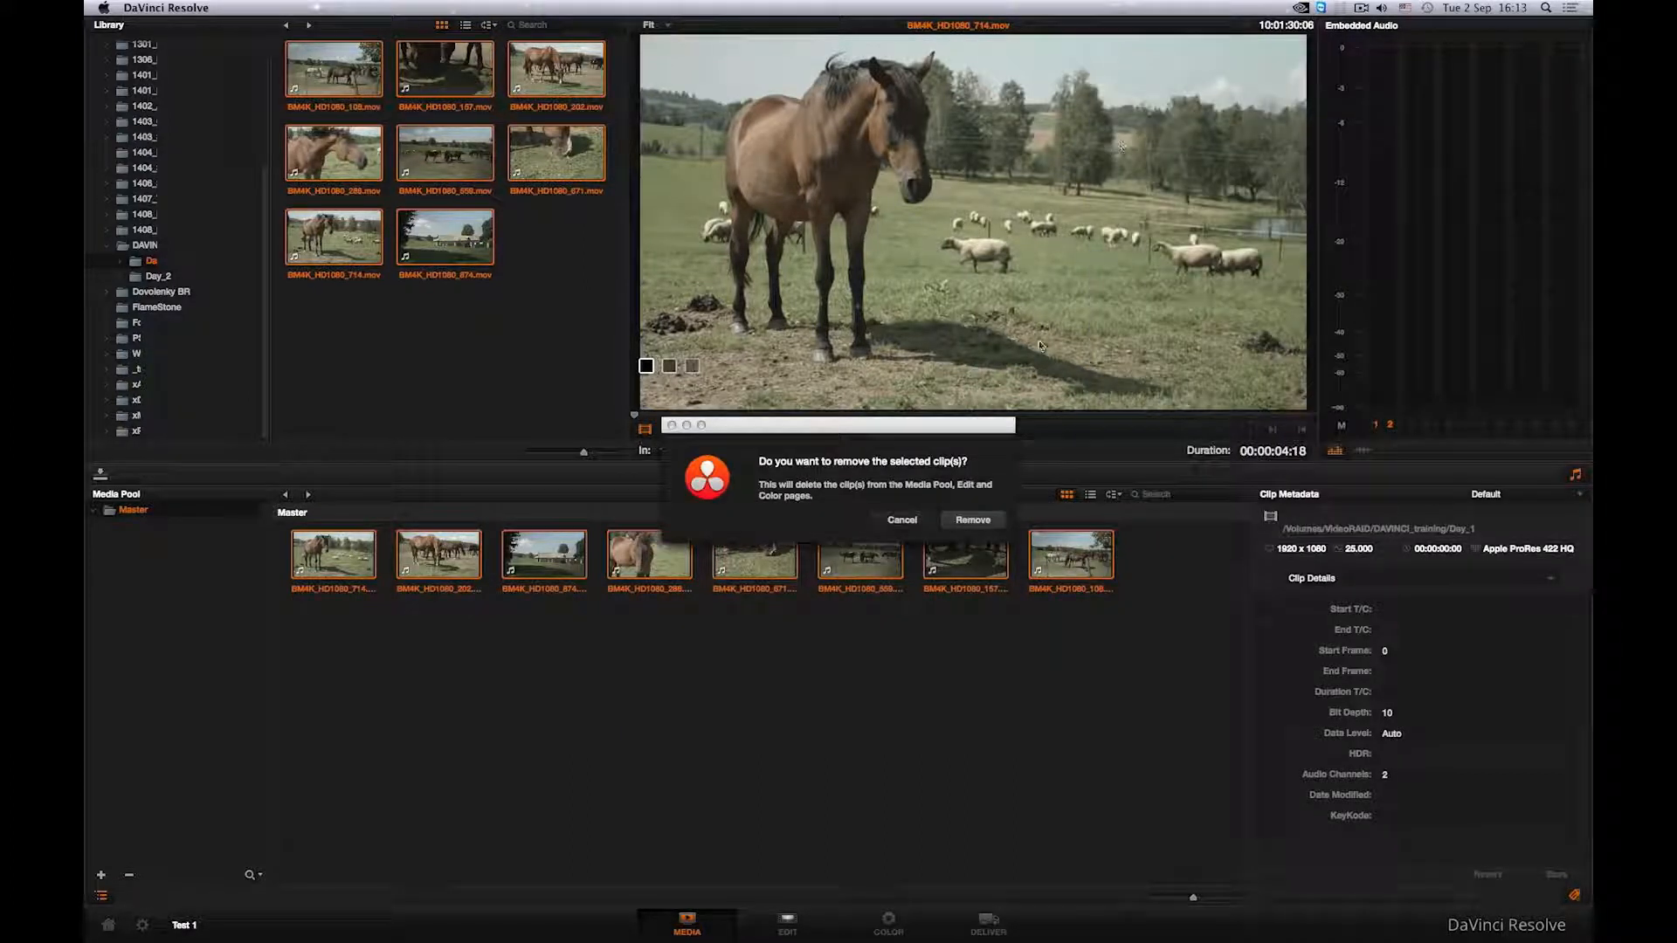
left_click(977, 521)
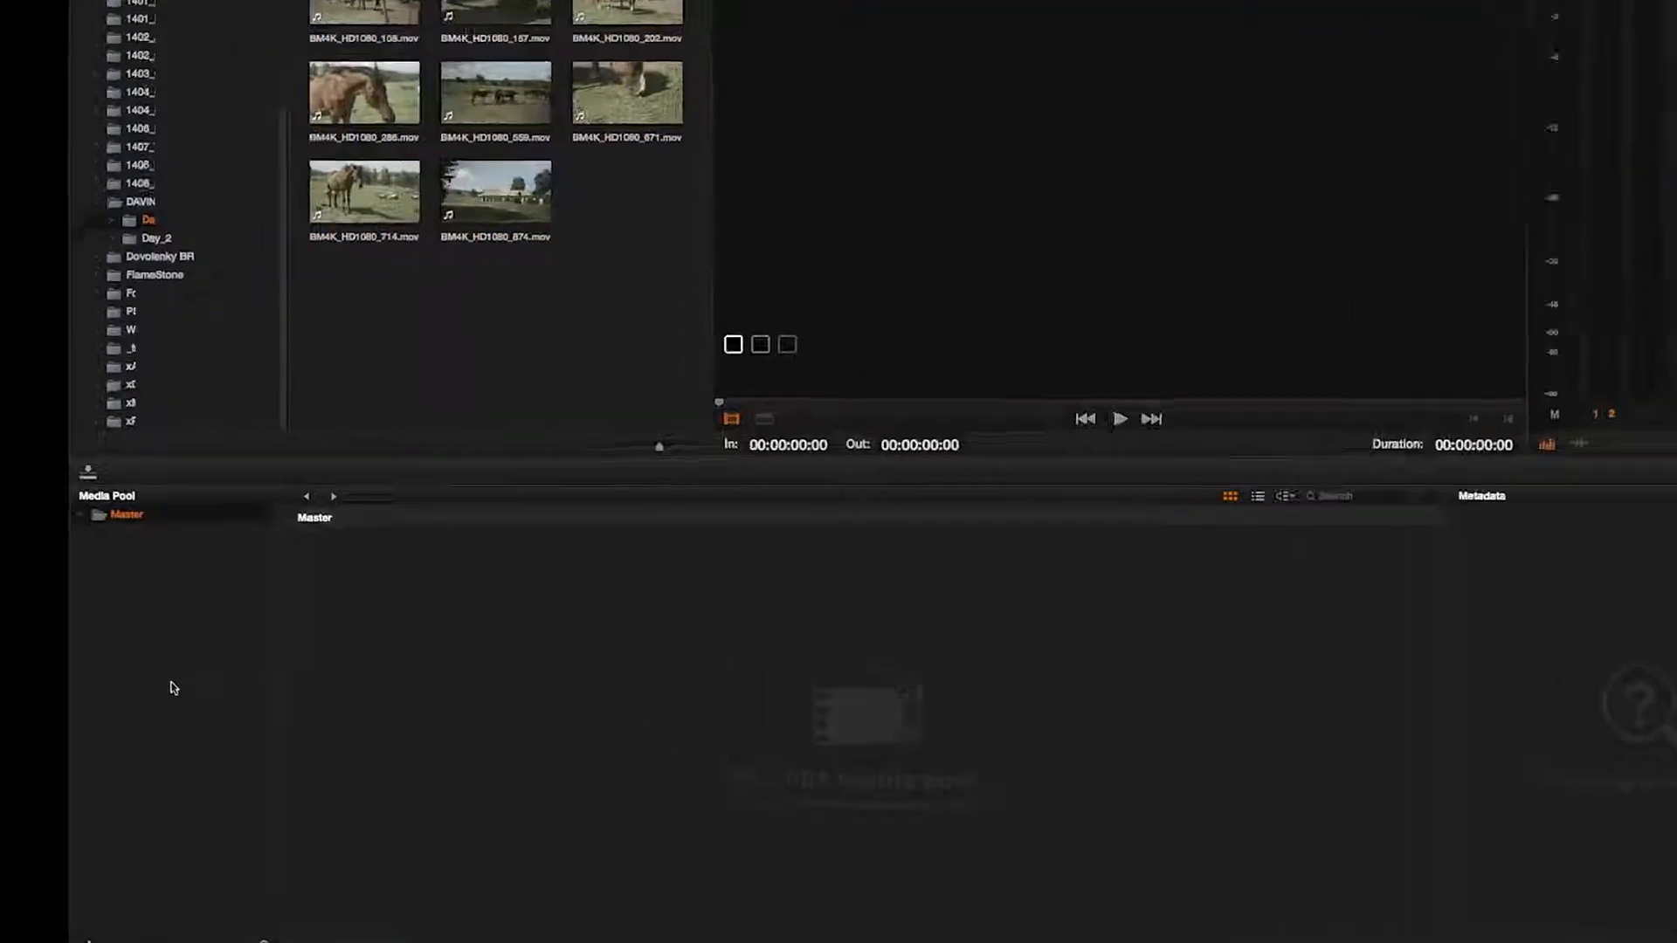
- Create a new media pool bin named Day_1
key("super+shift+n")
type("Day_1")
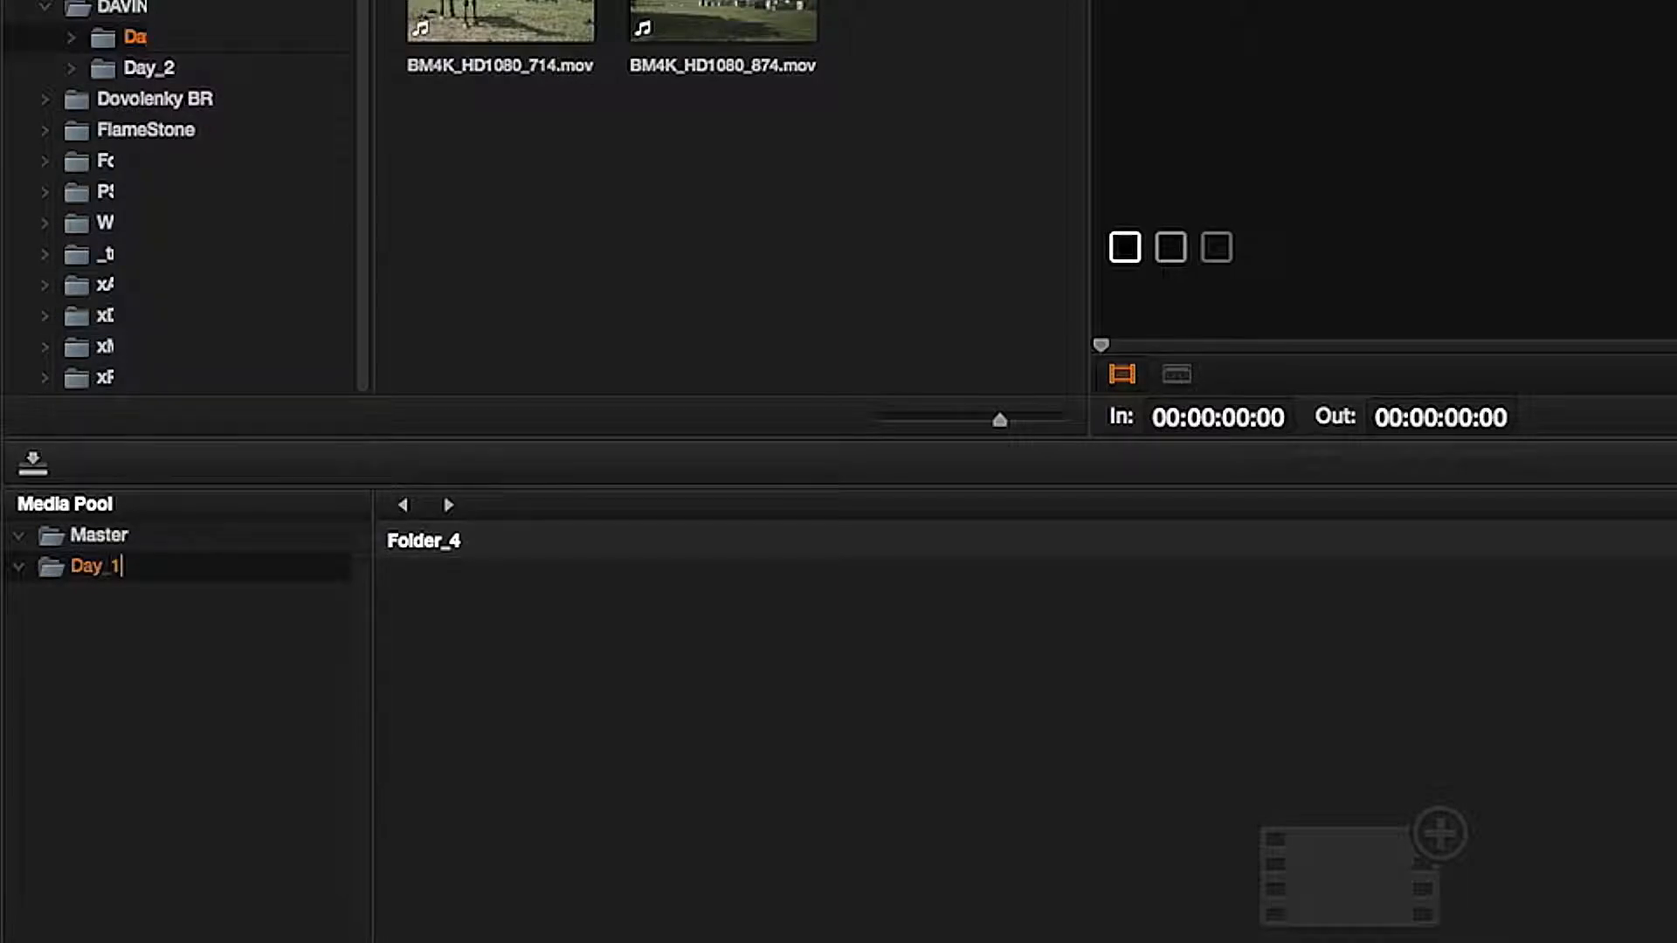
key("Return")
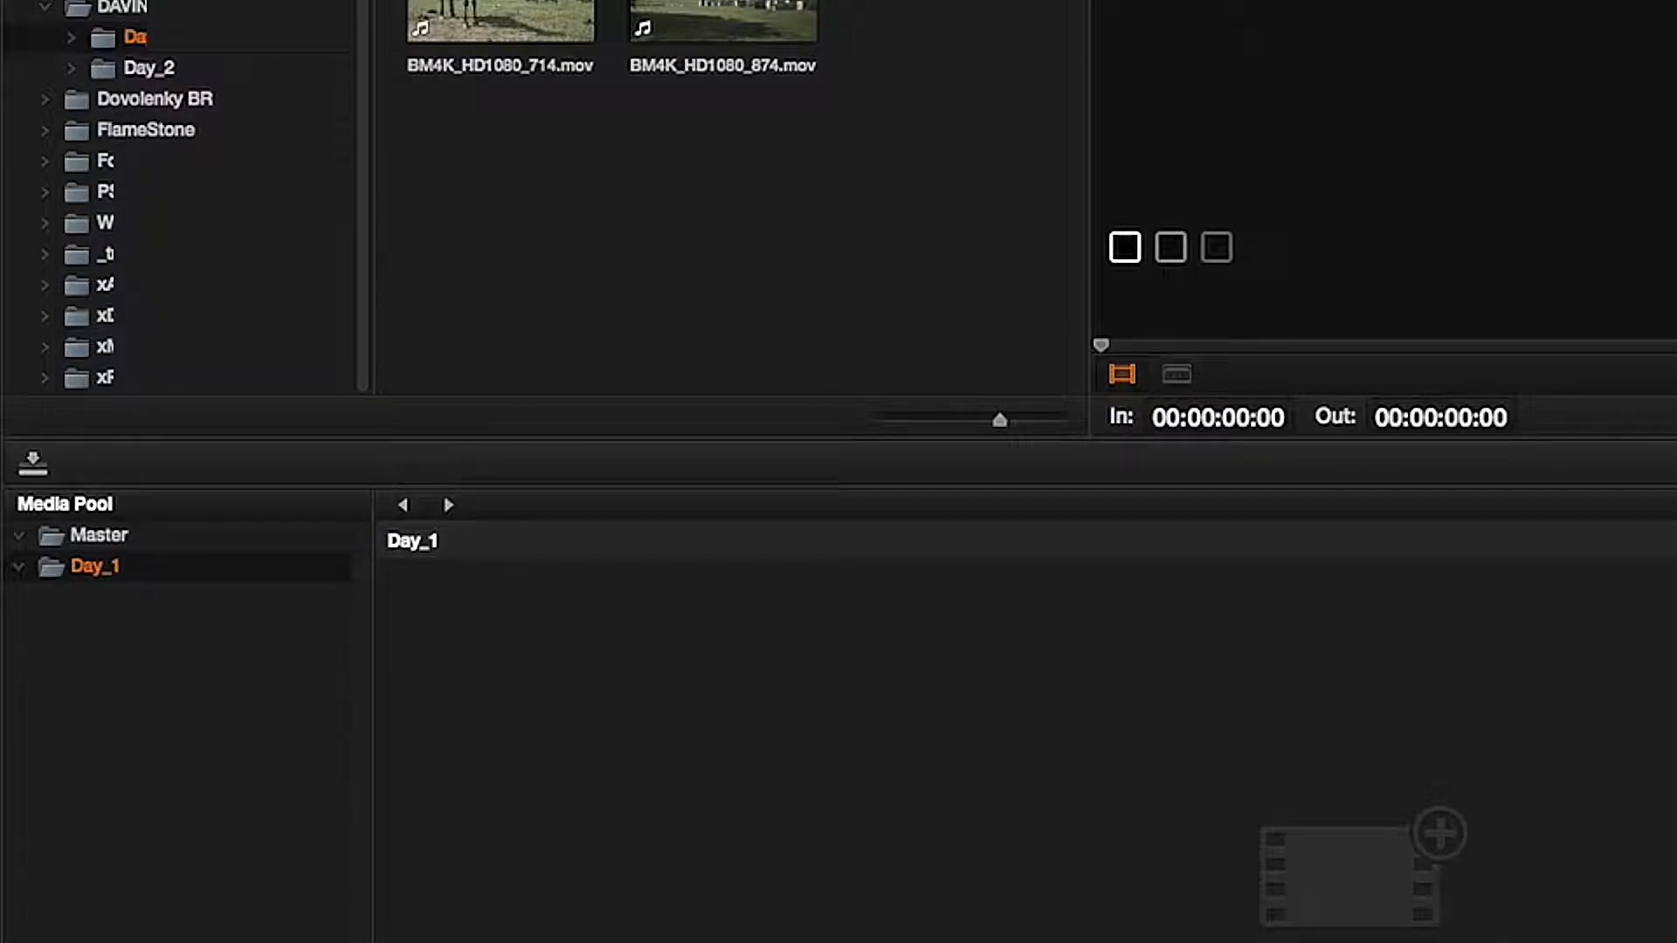
- Create a second media pool bin named Day_2
right_click(104, 856)
left_click(124, 867)
type("Da")
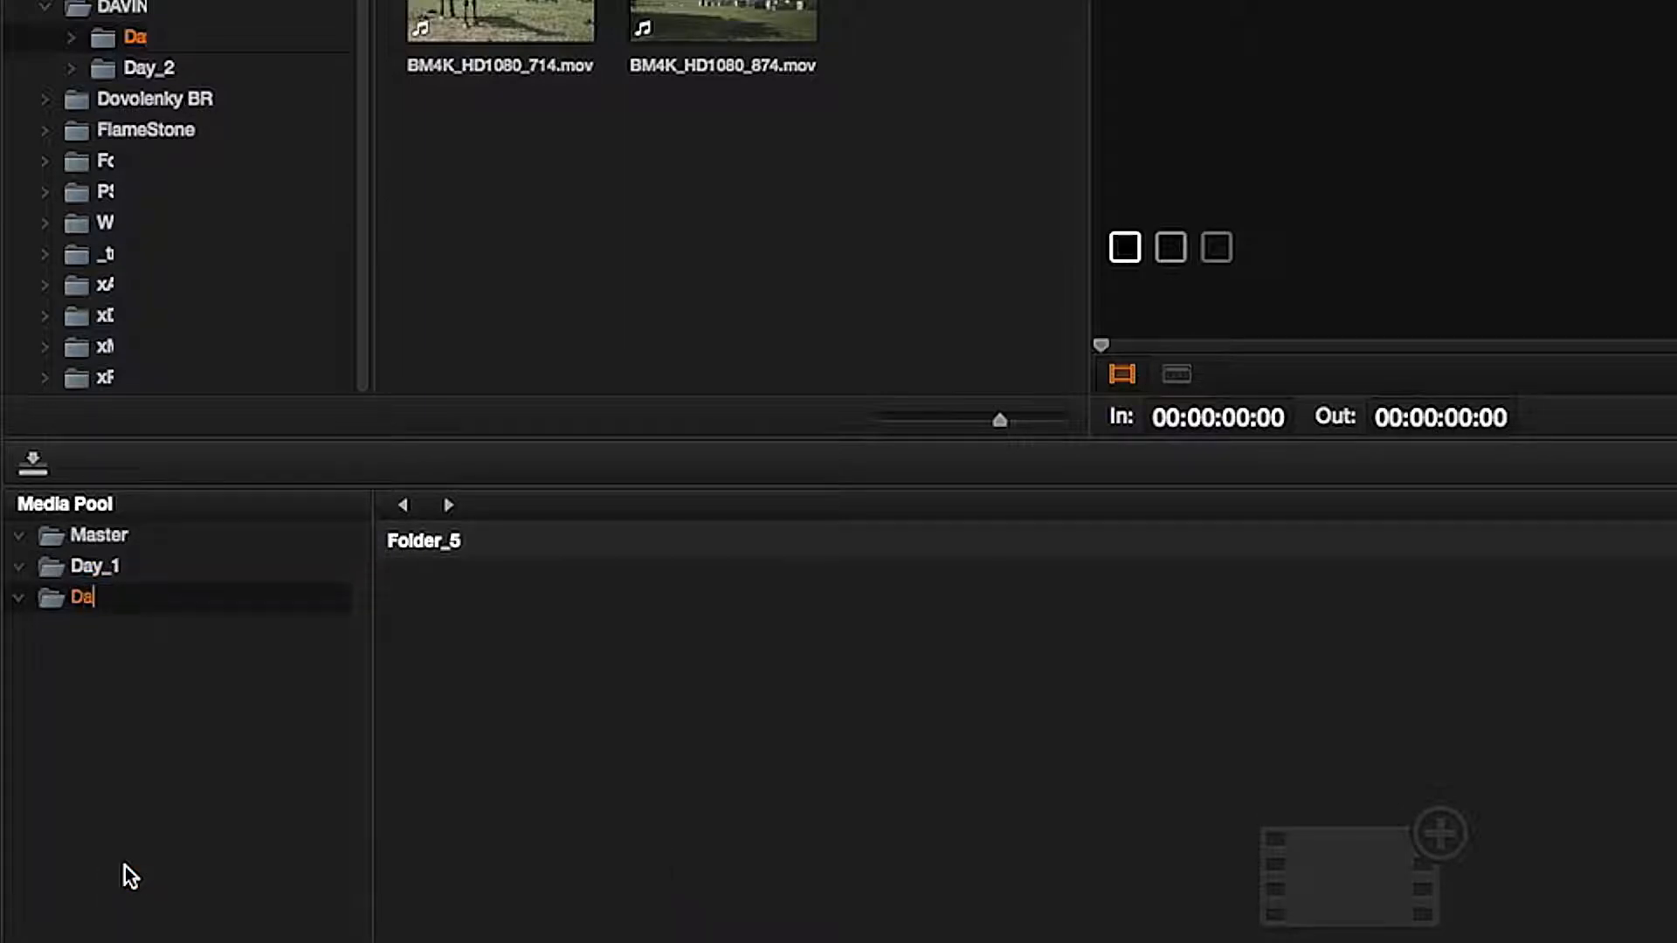
type("y_2")
key("Return")
- Add all Day_1 library clips into the Day_1 bin
left_click(95, 567)
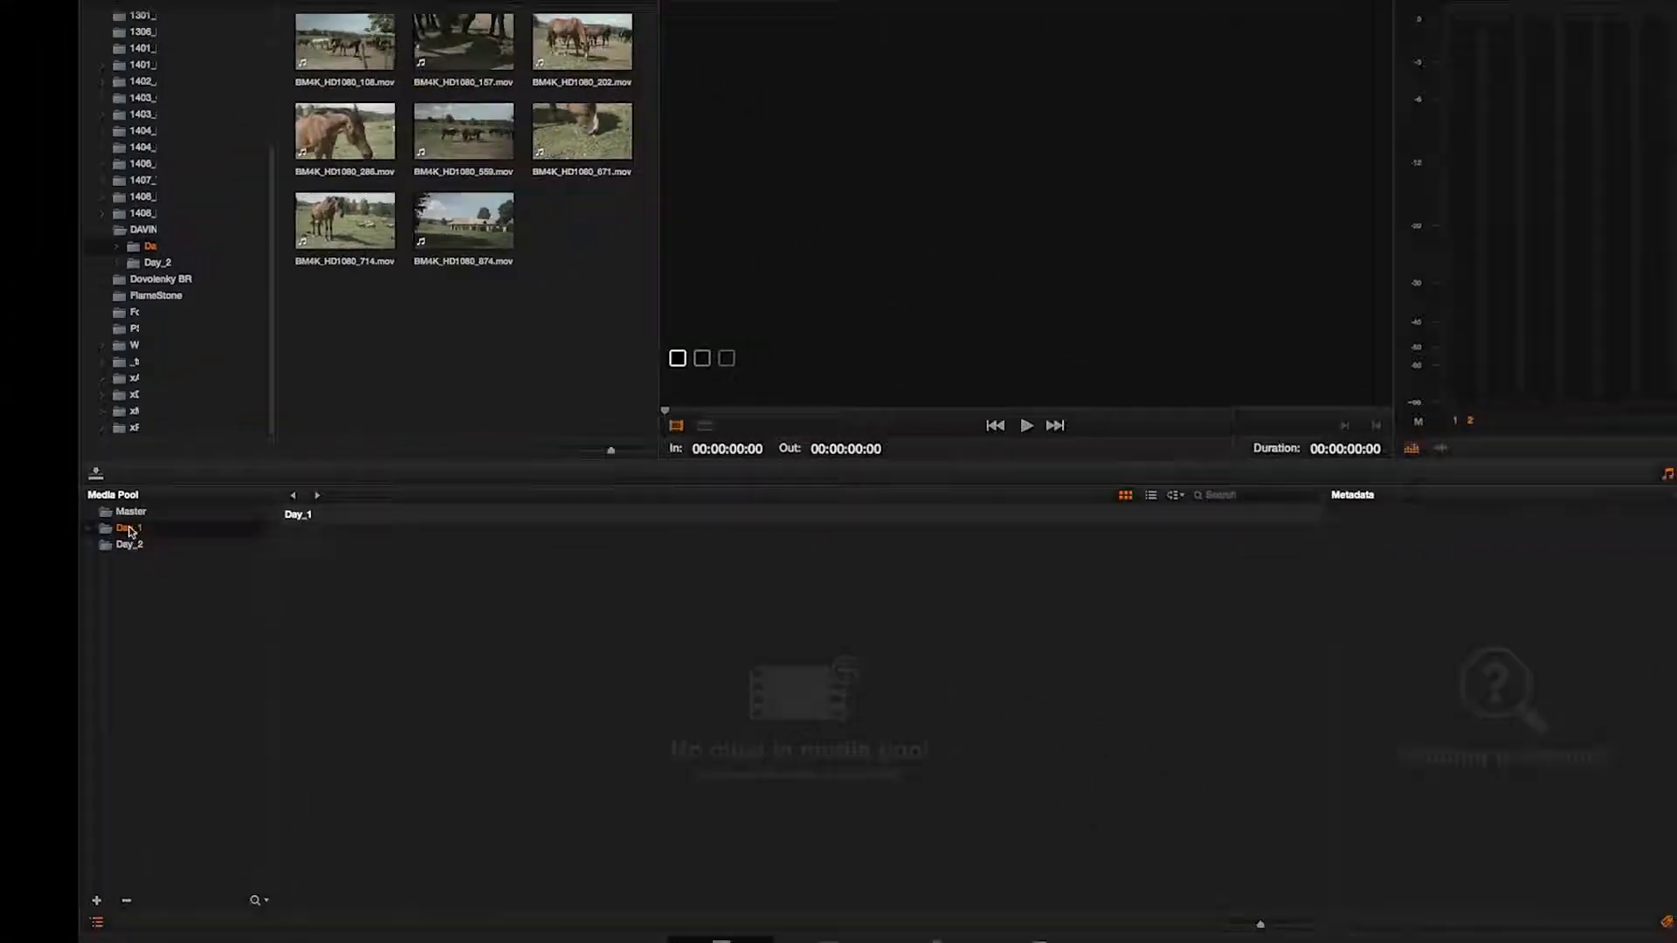
left_click_drag(330, 333, 637, 28)
left_click_drag(348, 87, 382, 636)
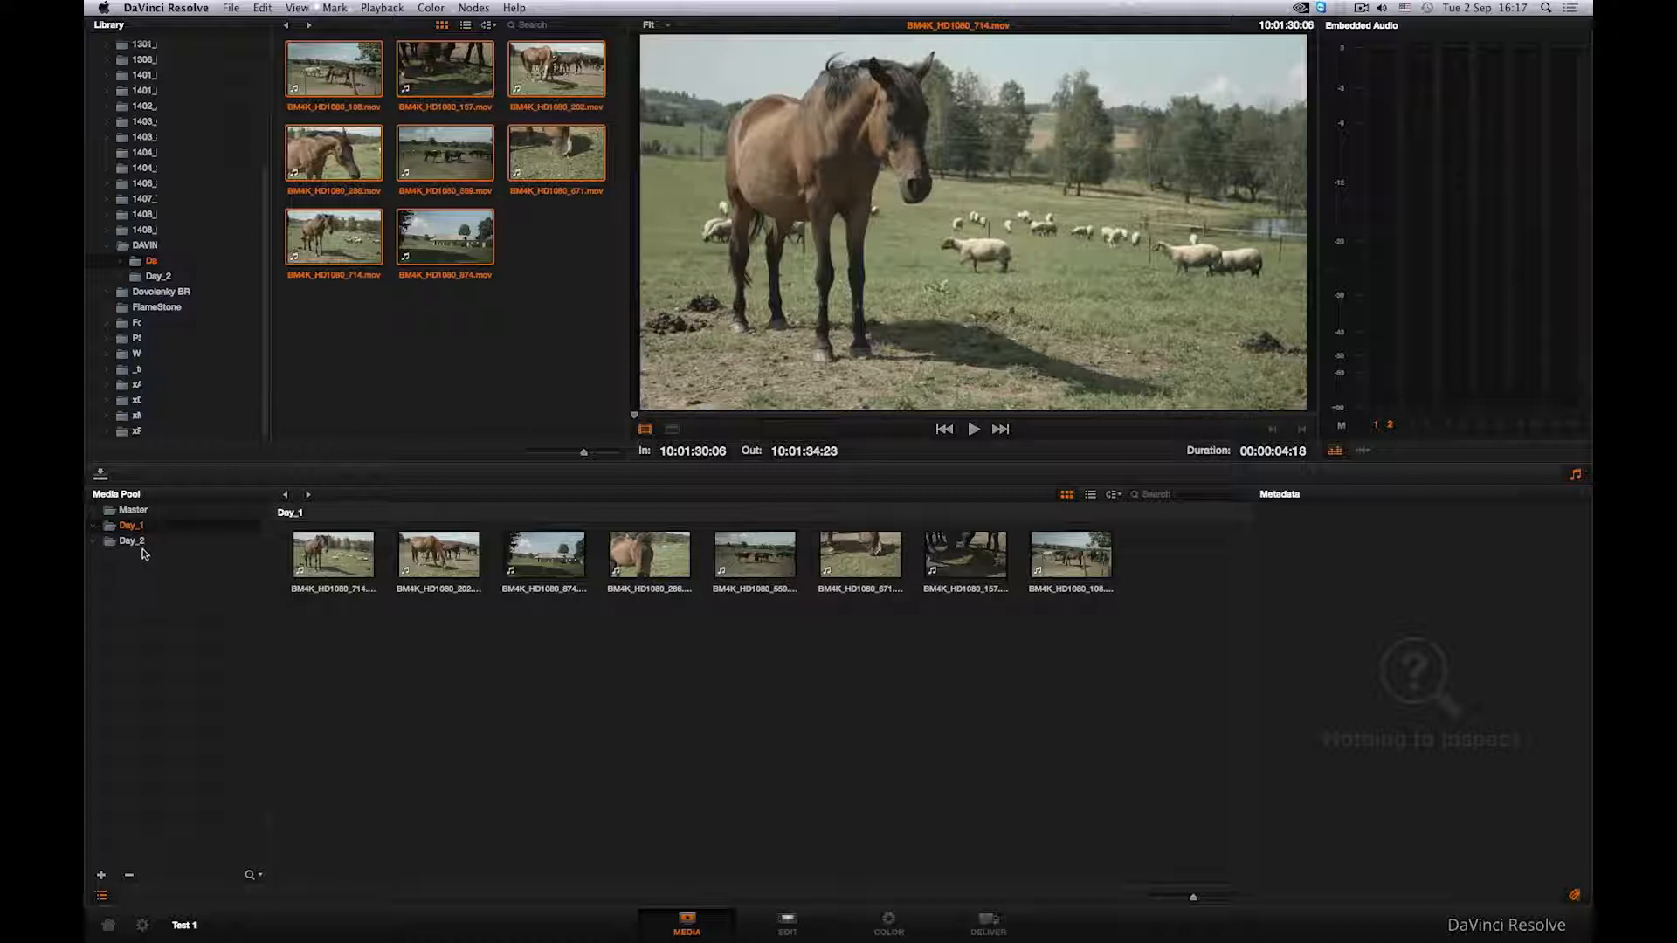
- Open the Day_2 library folder and add all its clips into the Day_2 bin
left_click(135, 541)
left_click(169, 278)
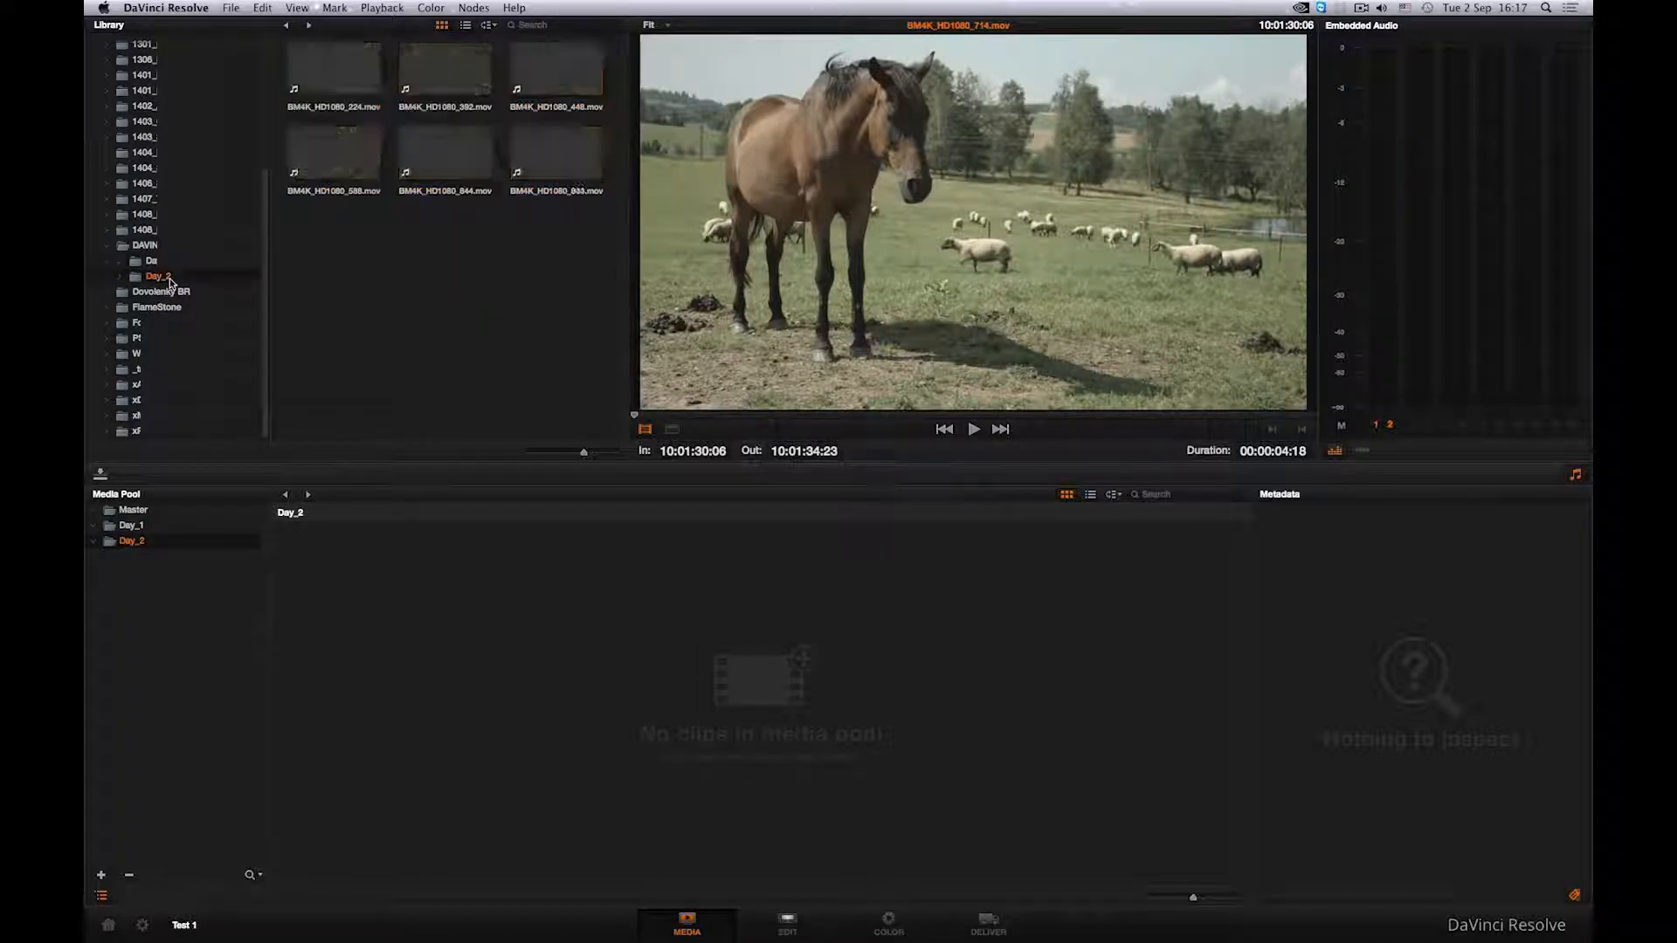
left_click_drag(305, 272, 548, 73)
left_click_drag(345, 77, 367, 602)
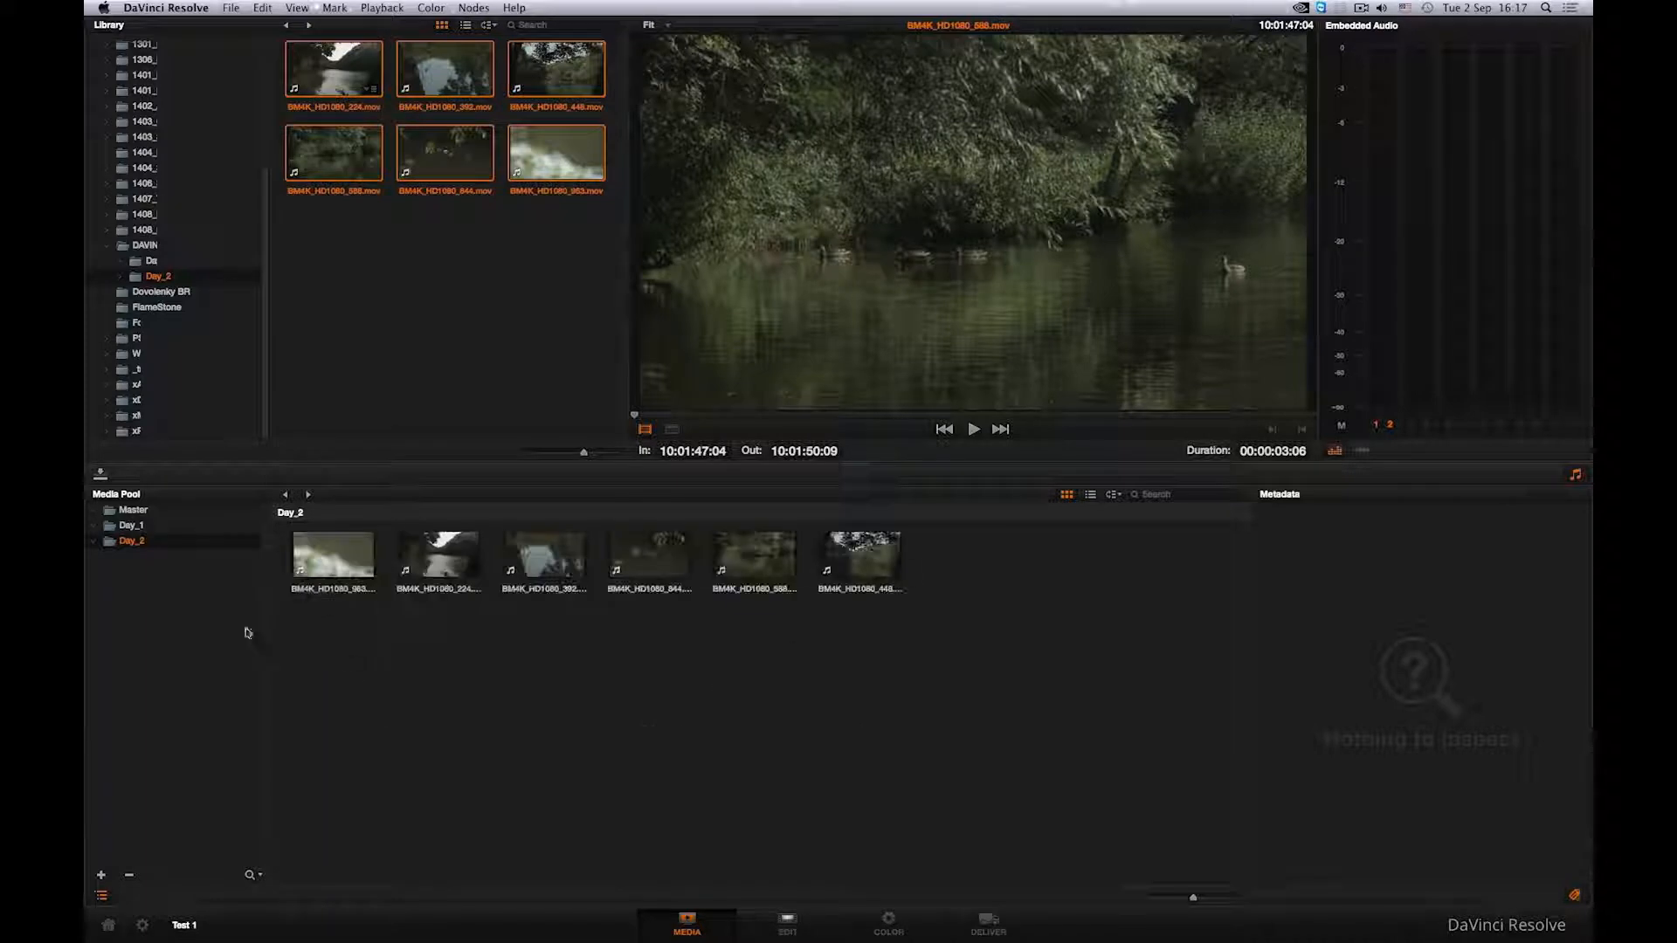
- Delete the Day_1 and Day_2 bins from the media pool
left_click(124, 528)
right_click(124, 528)
left_click(174, 570)
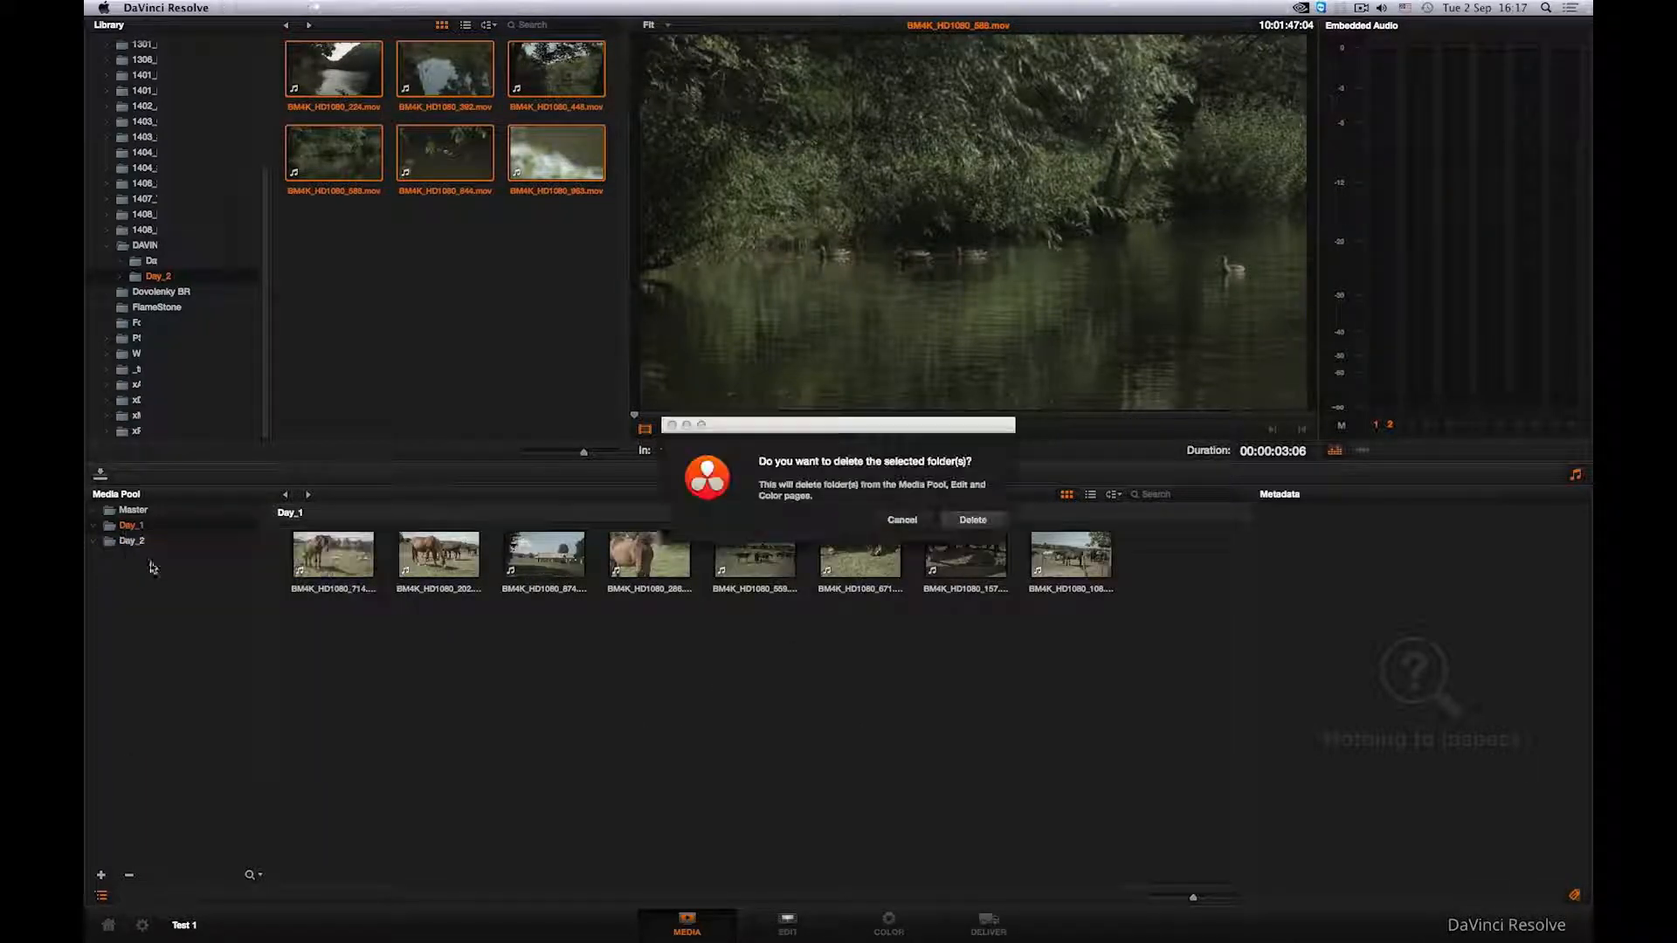
left_click(972, 521)
left_click(145, 526)
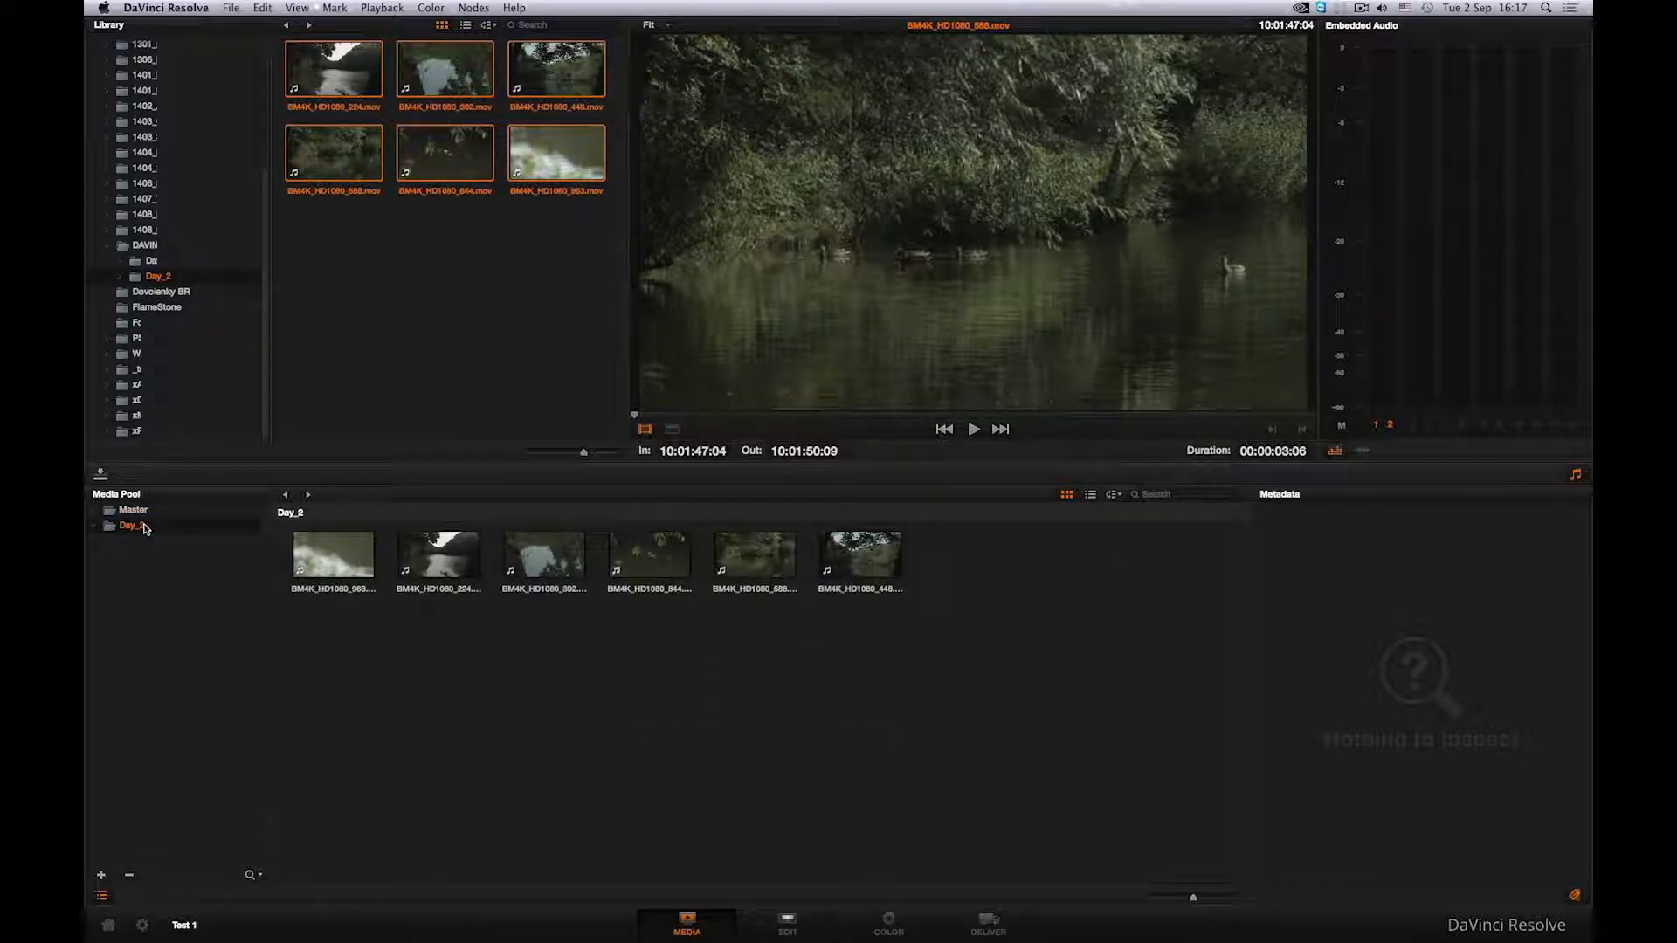
right_click(145, 527)
left_click(171, 569)
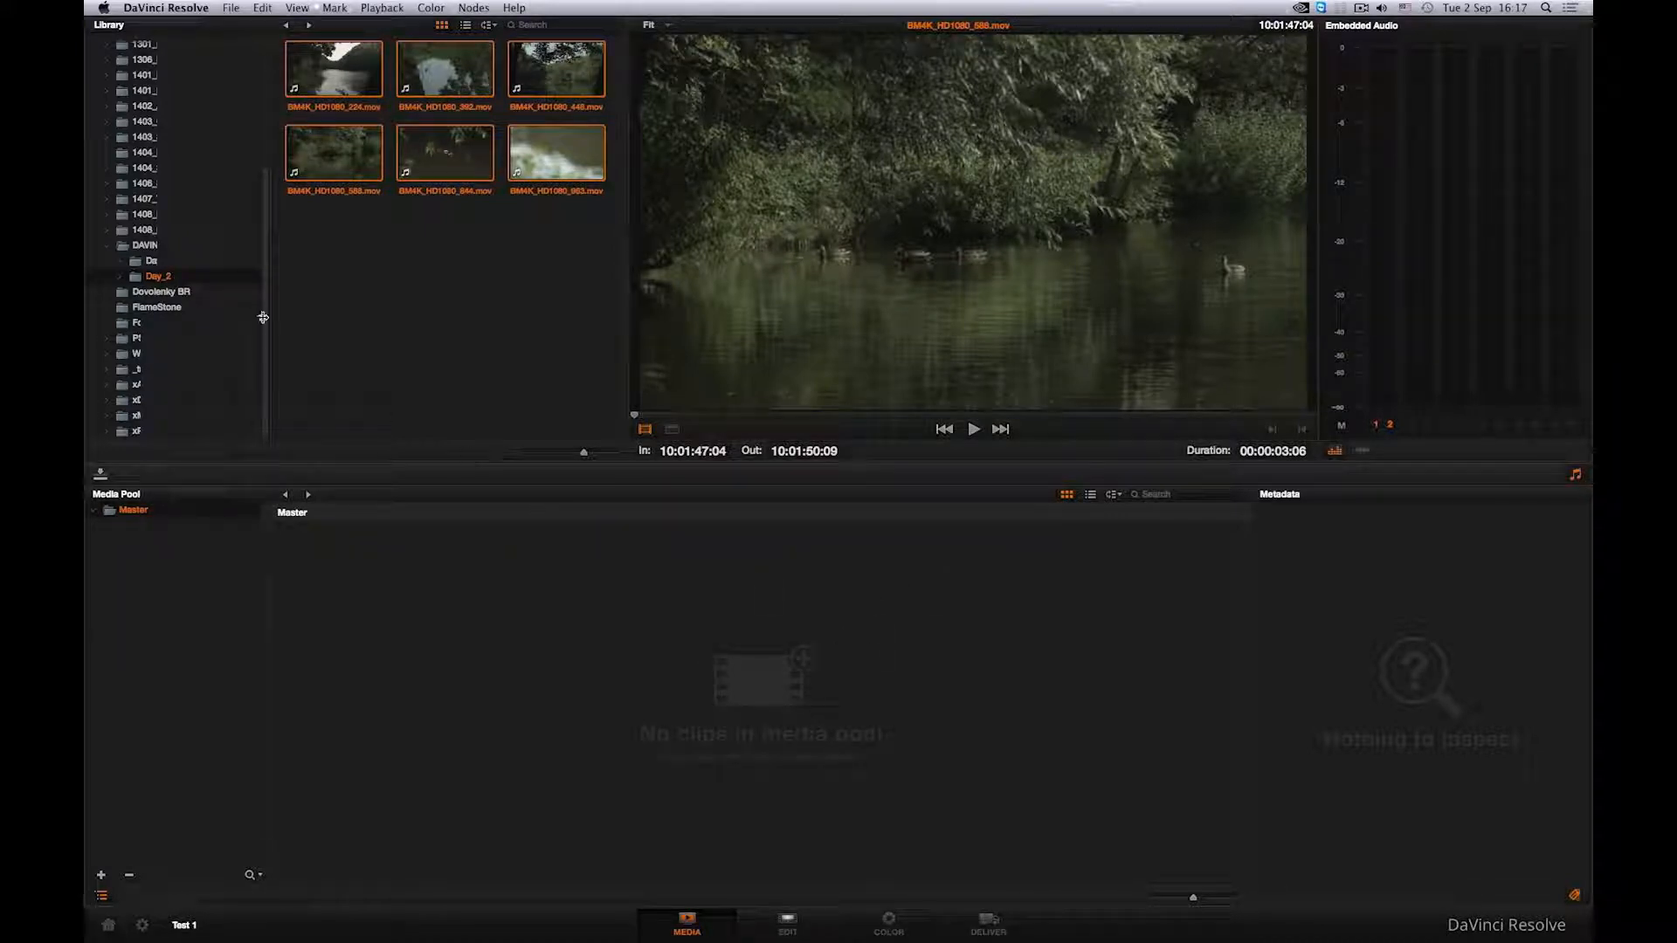
- Add the Day_1 and Day_2 folders with subfolders into the media pool, creating bins for them
left_click(145, 246)
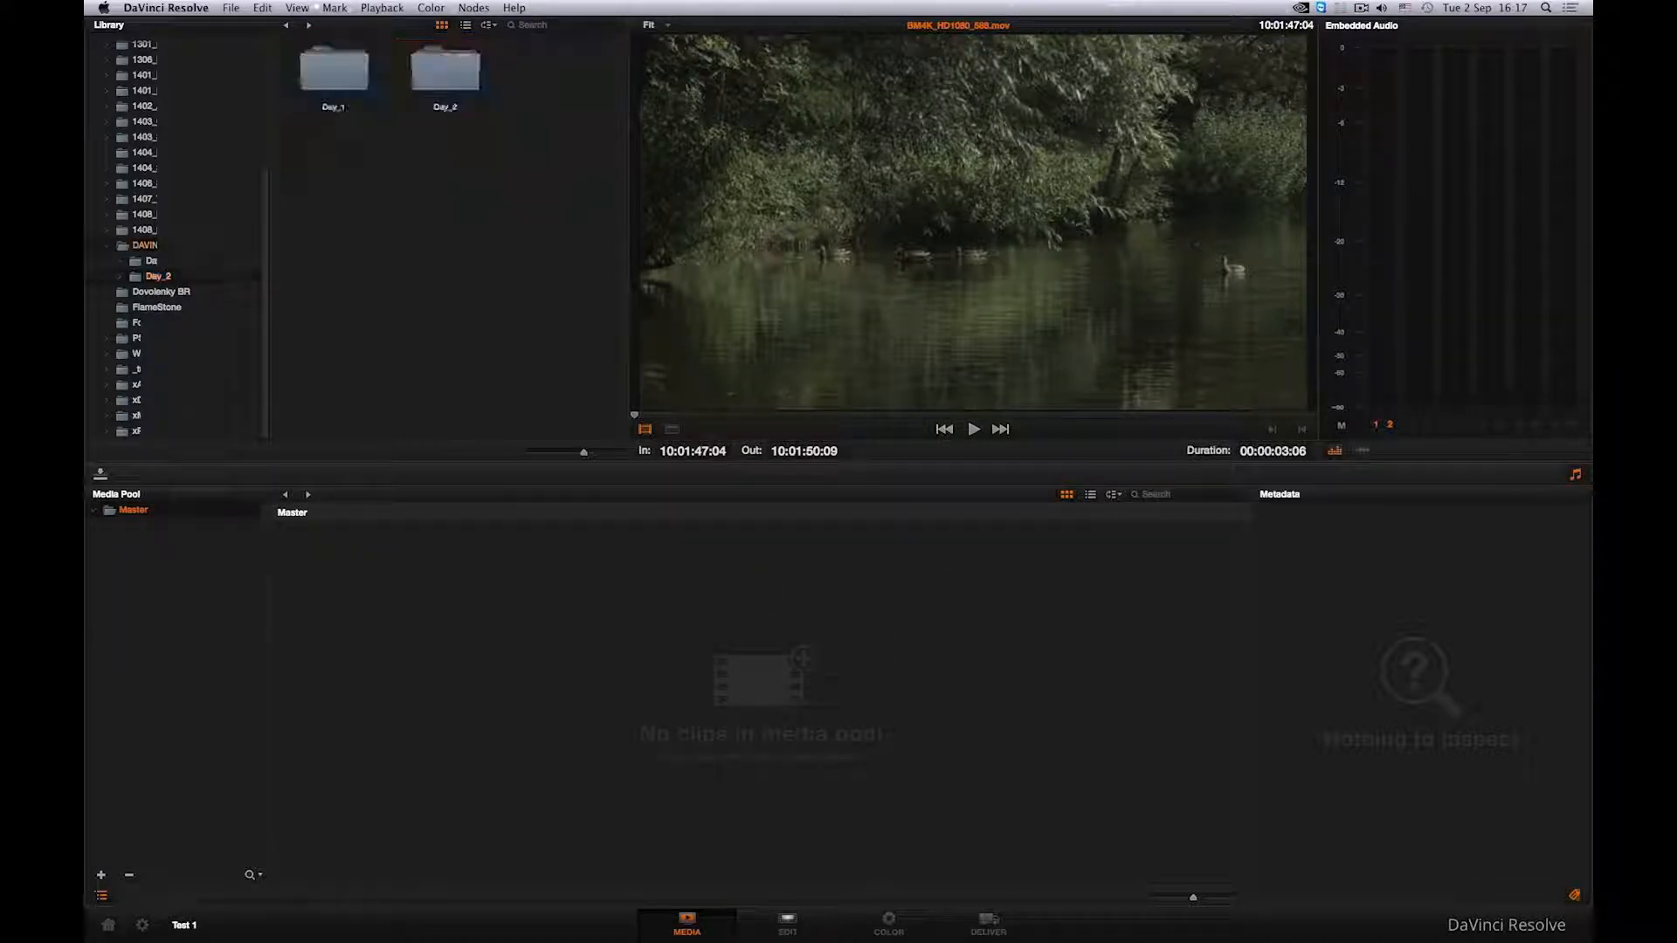
left_click_drag(319, 77, 485, 48)
right_click(429, 79)
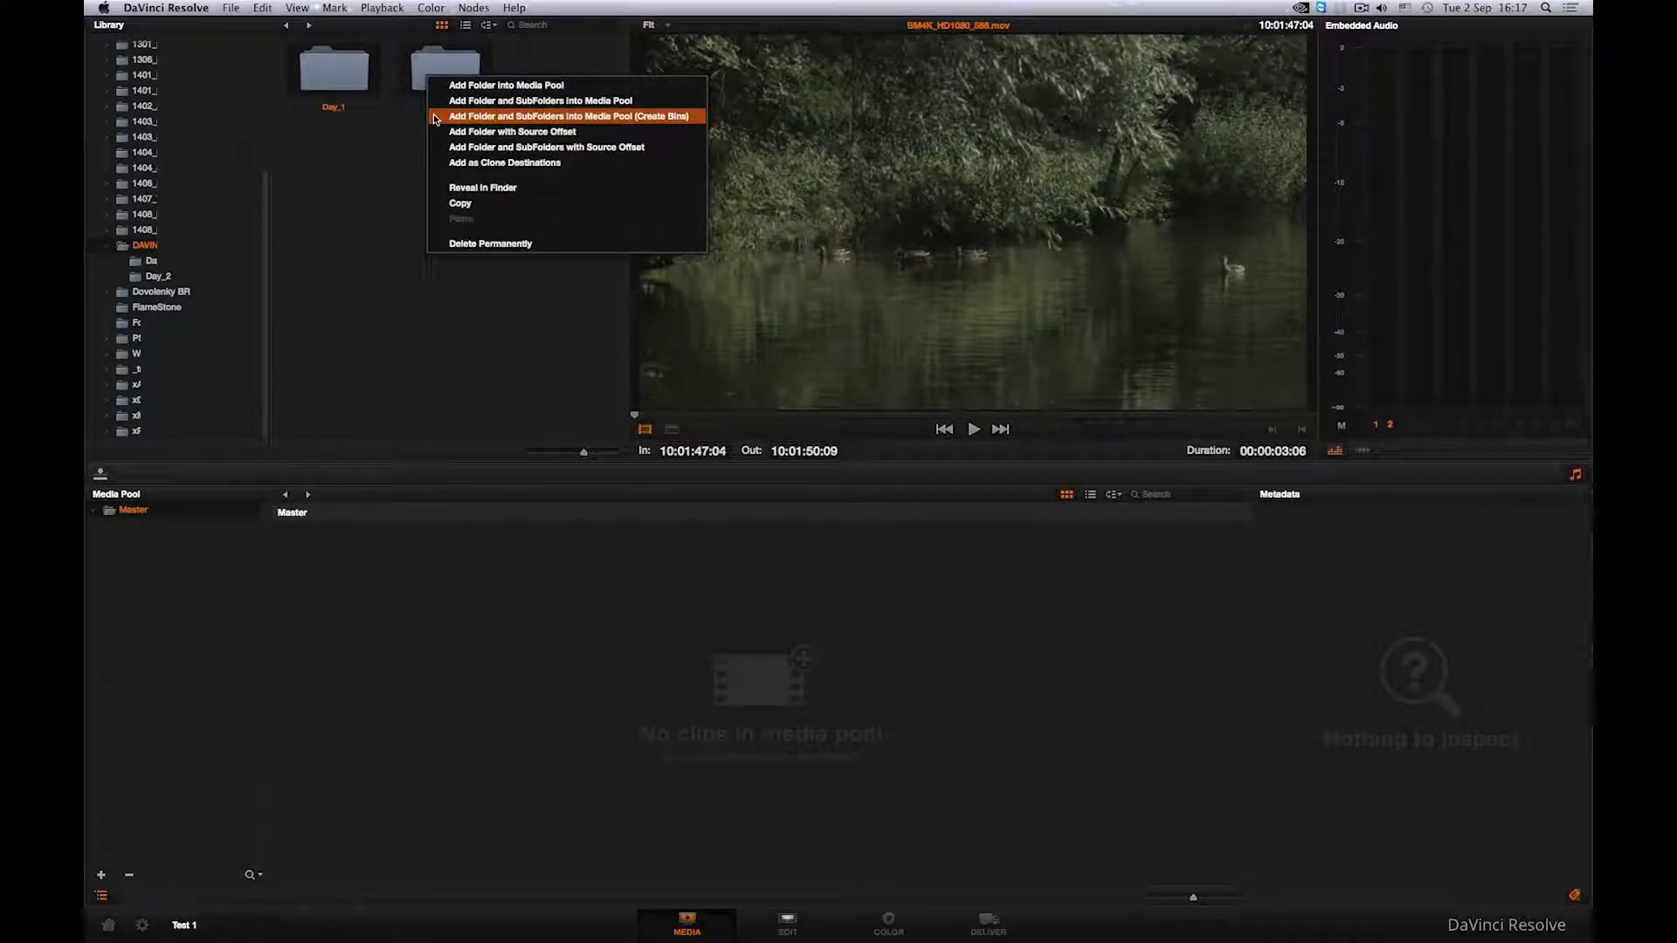
left_click(435, 116)
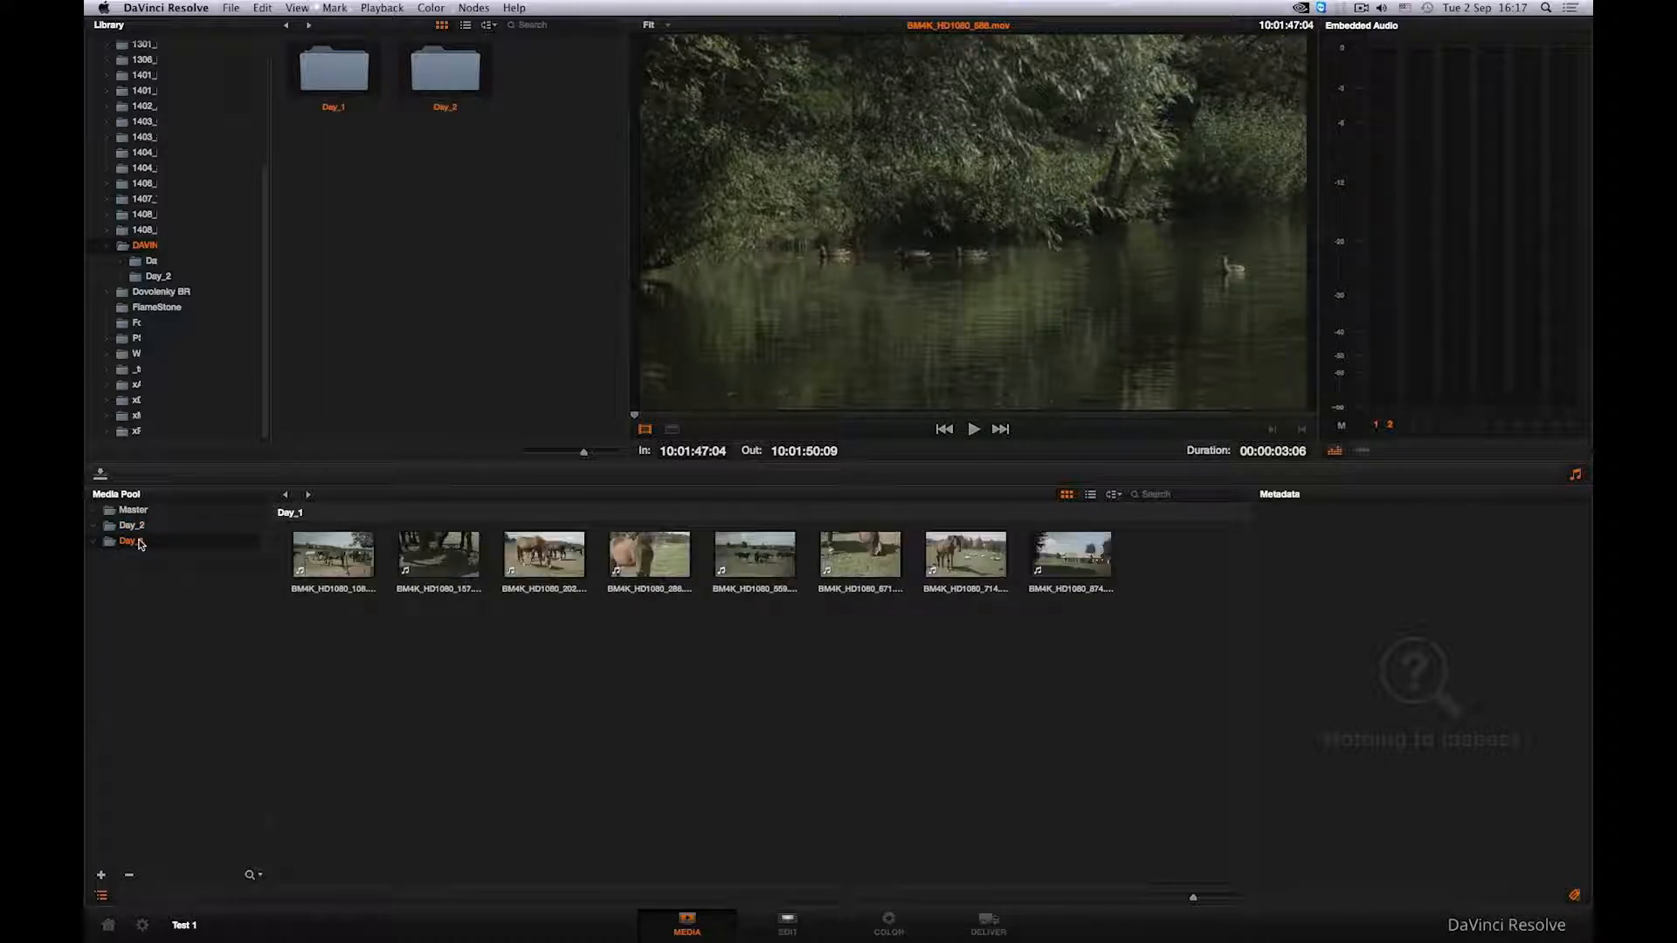
- Select the first Day_1 clip and show the Shot & Scene metadata group
left_click(333, 554)
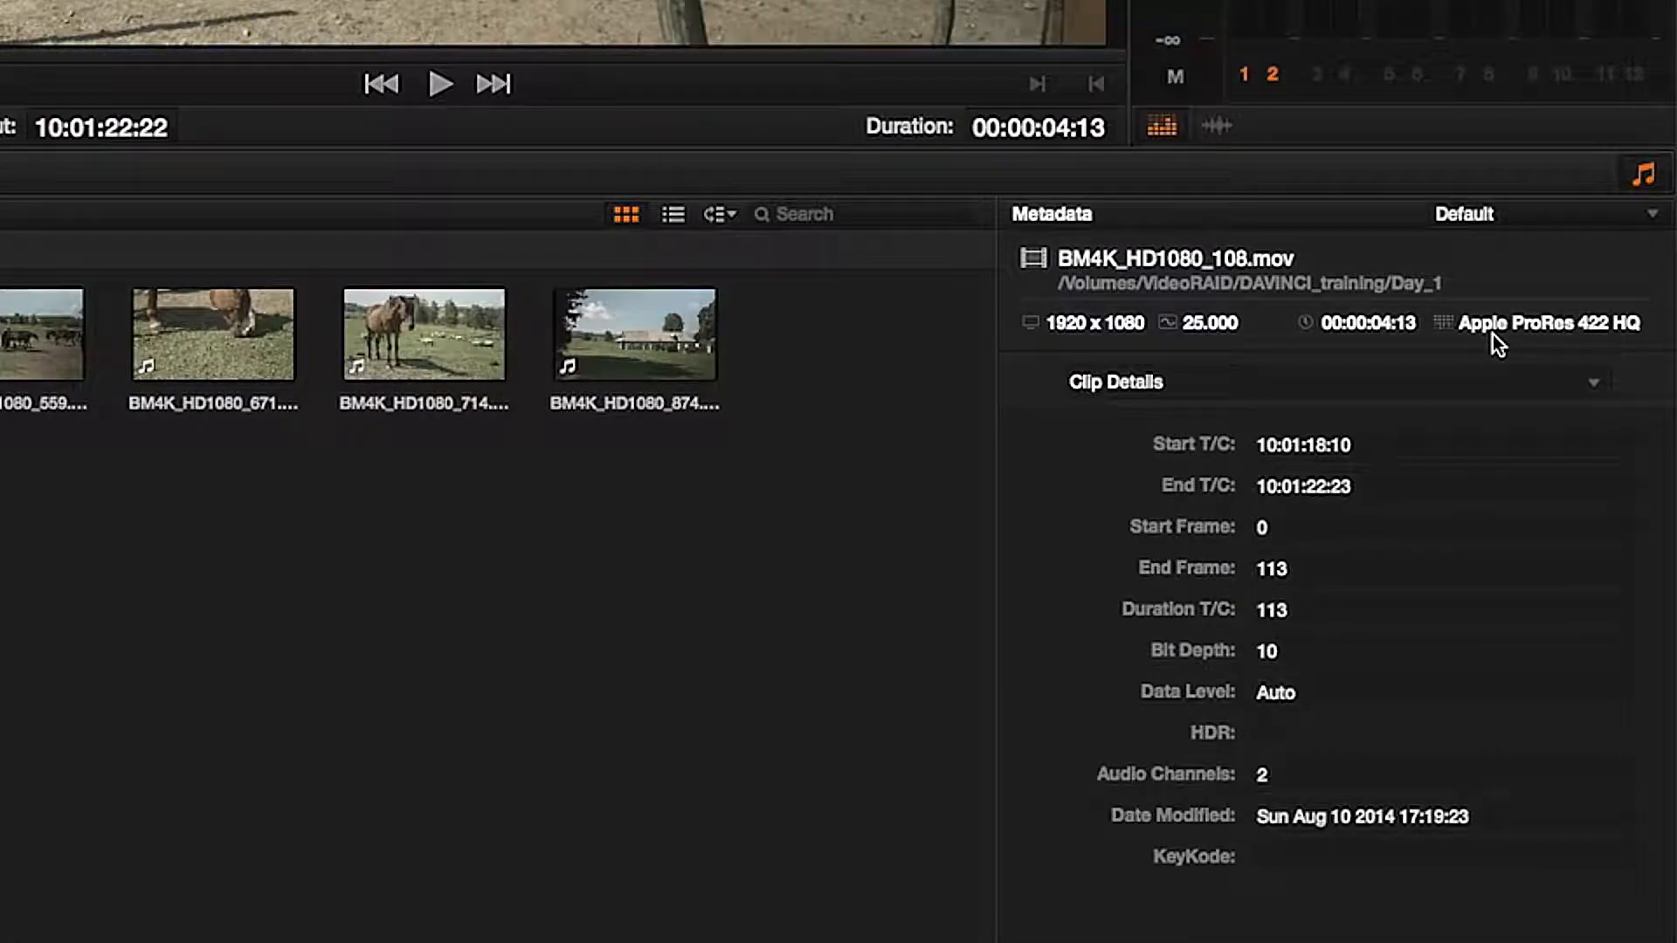
left_click(1442, 386)
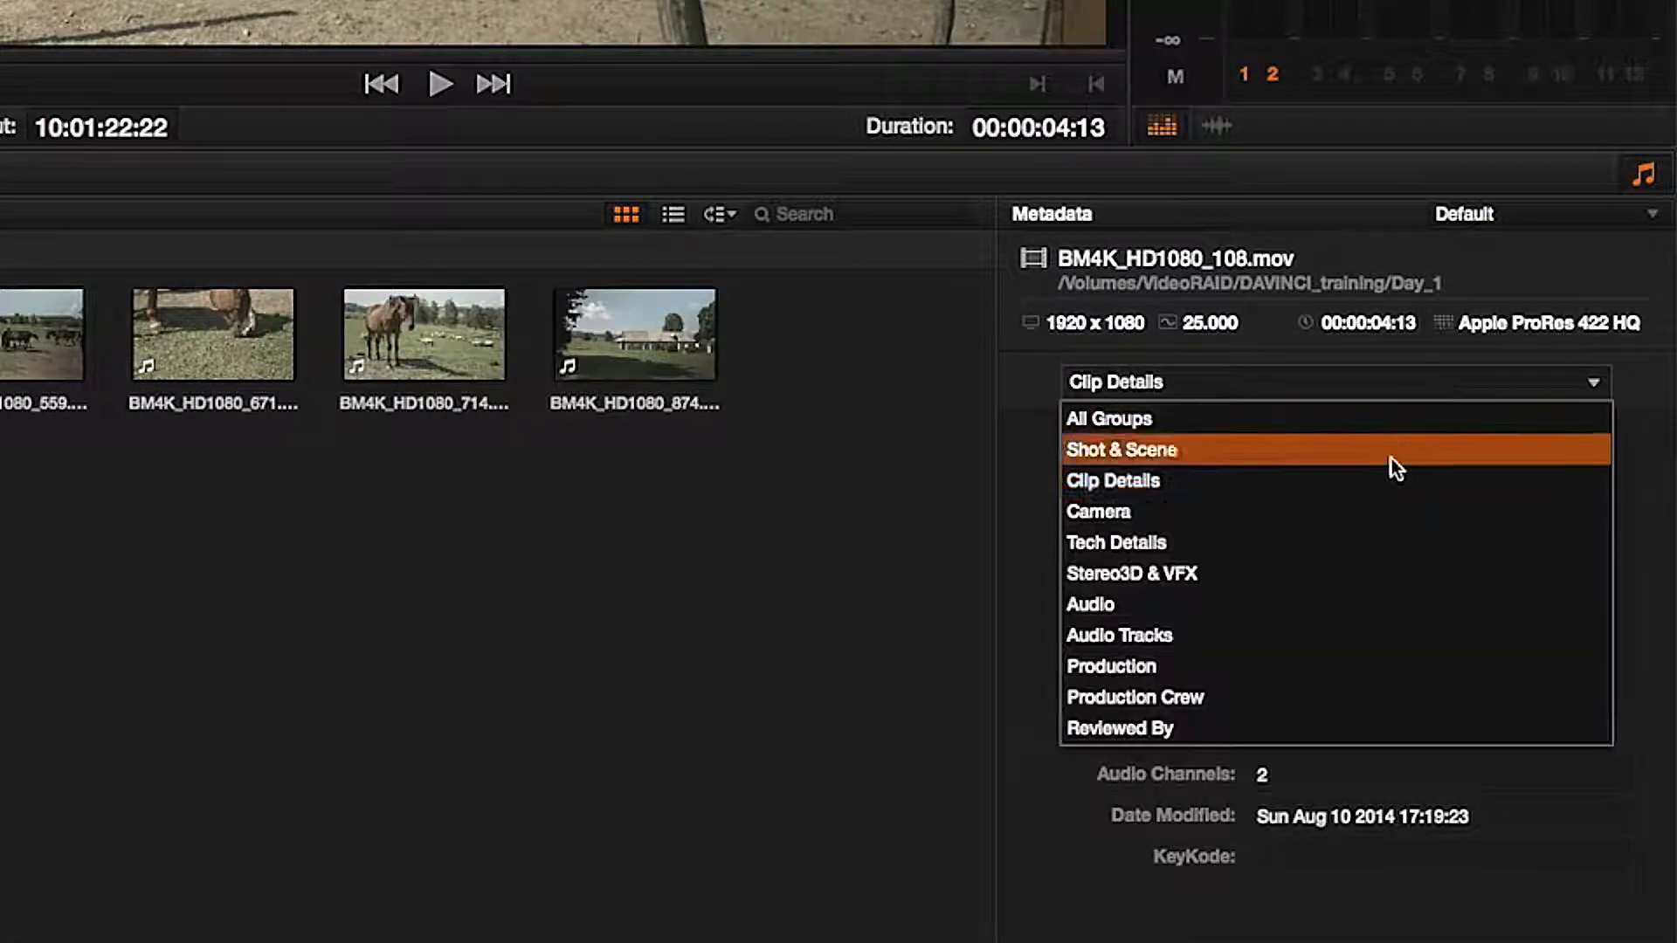
left_click(1340, 461)
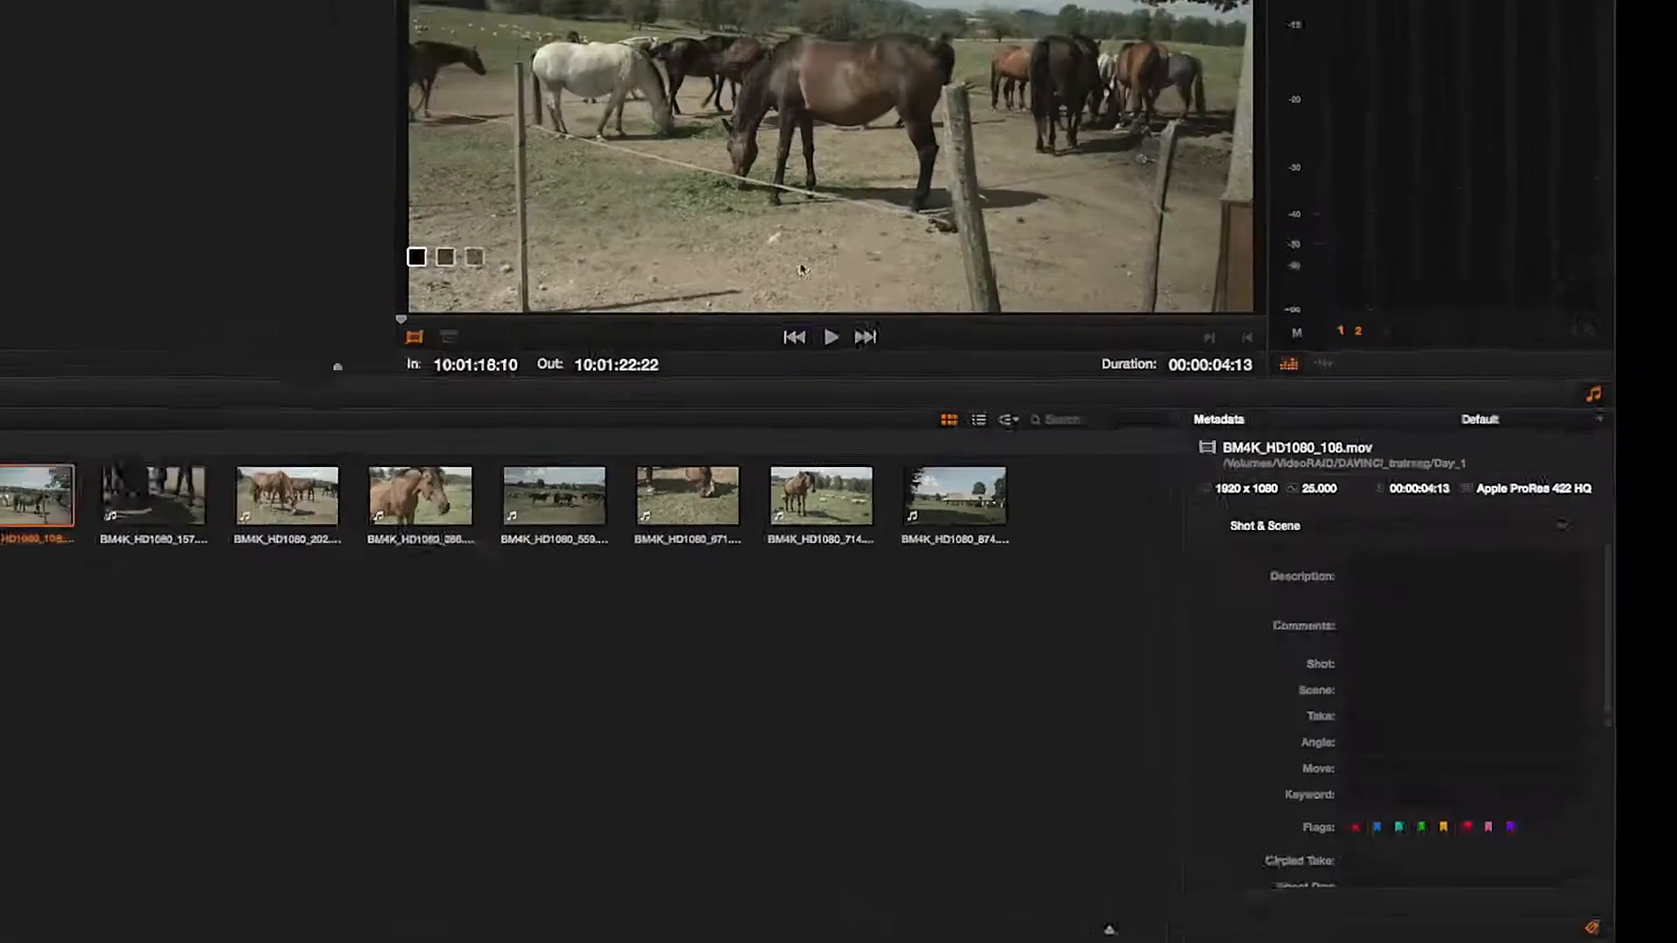
- Play and pause the selected Day_1 clip in the viewer
left_click(970, 429)
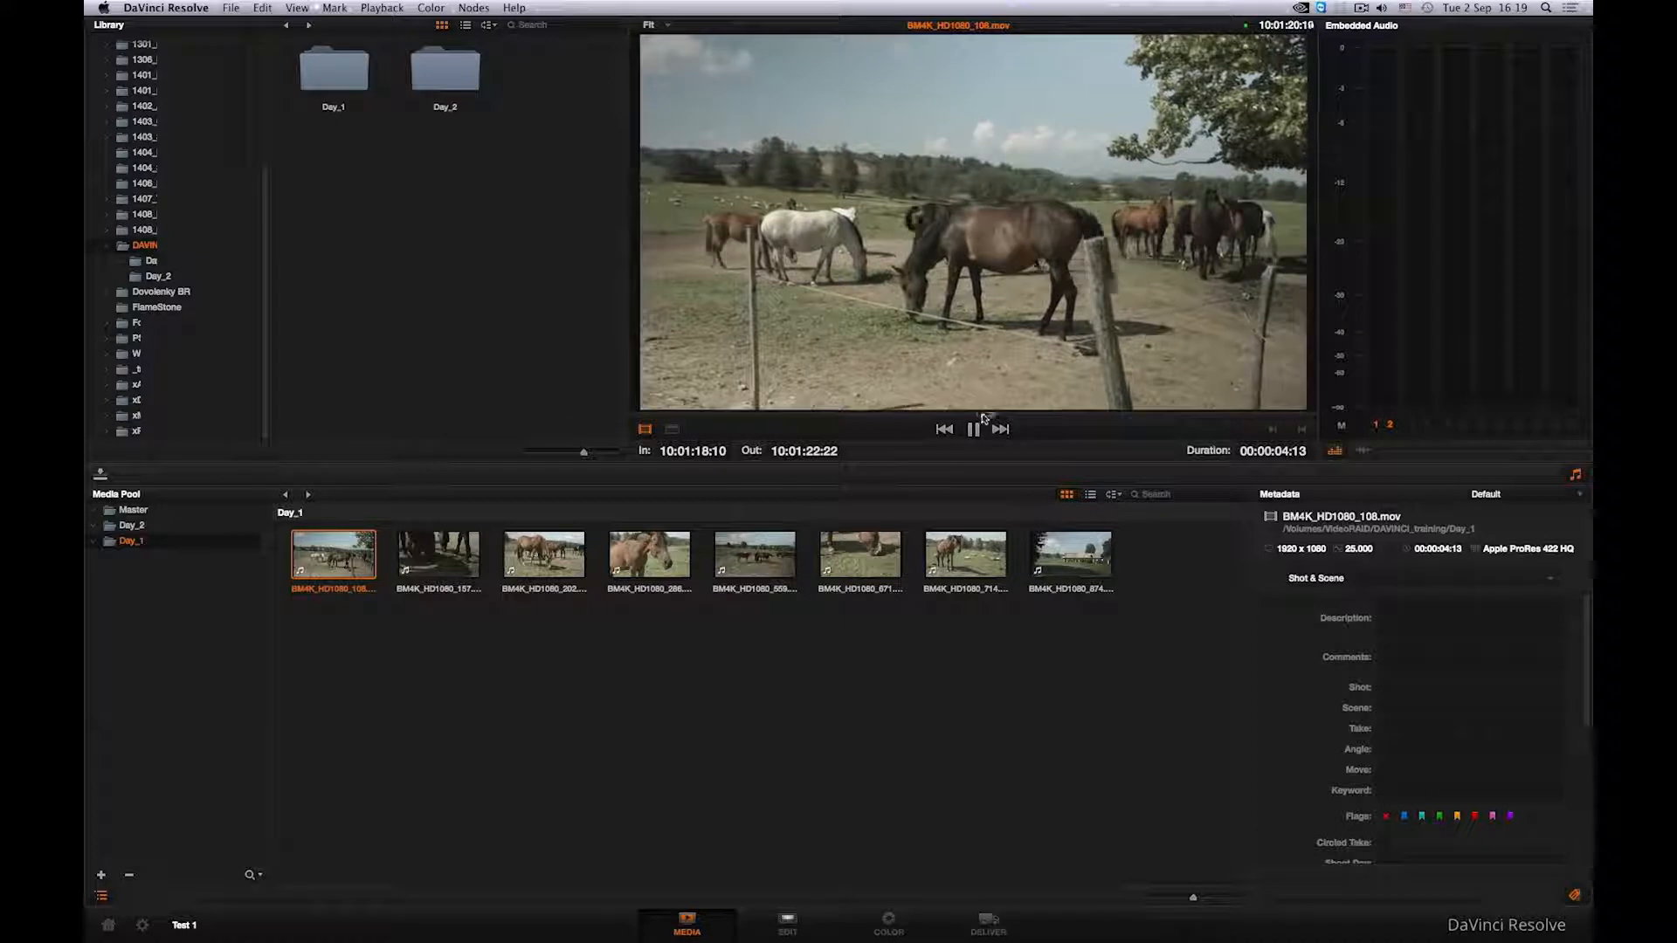
left_click(976, 430)
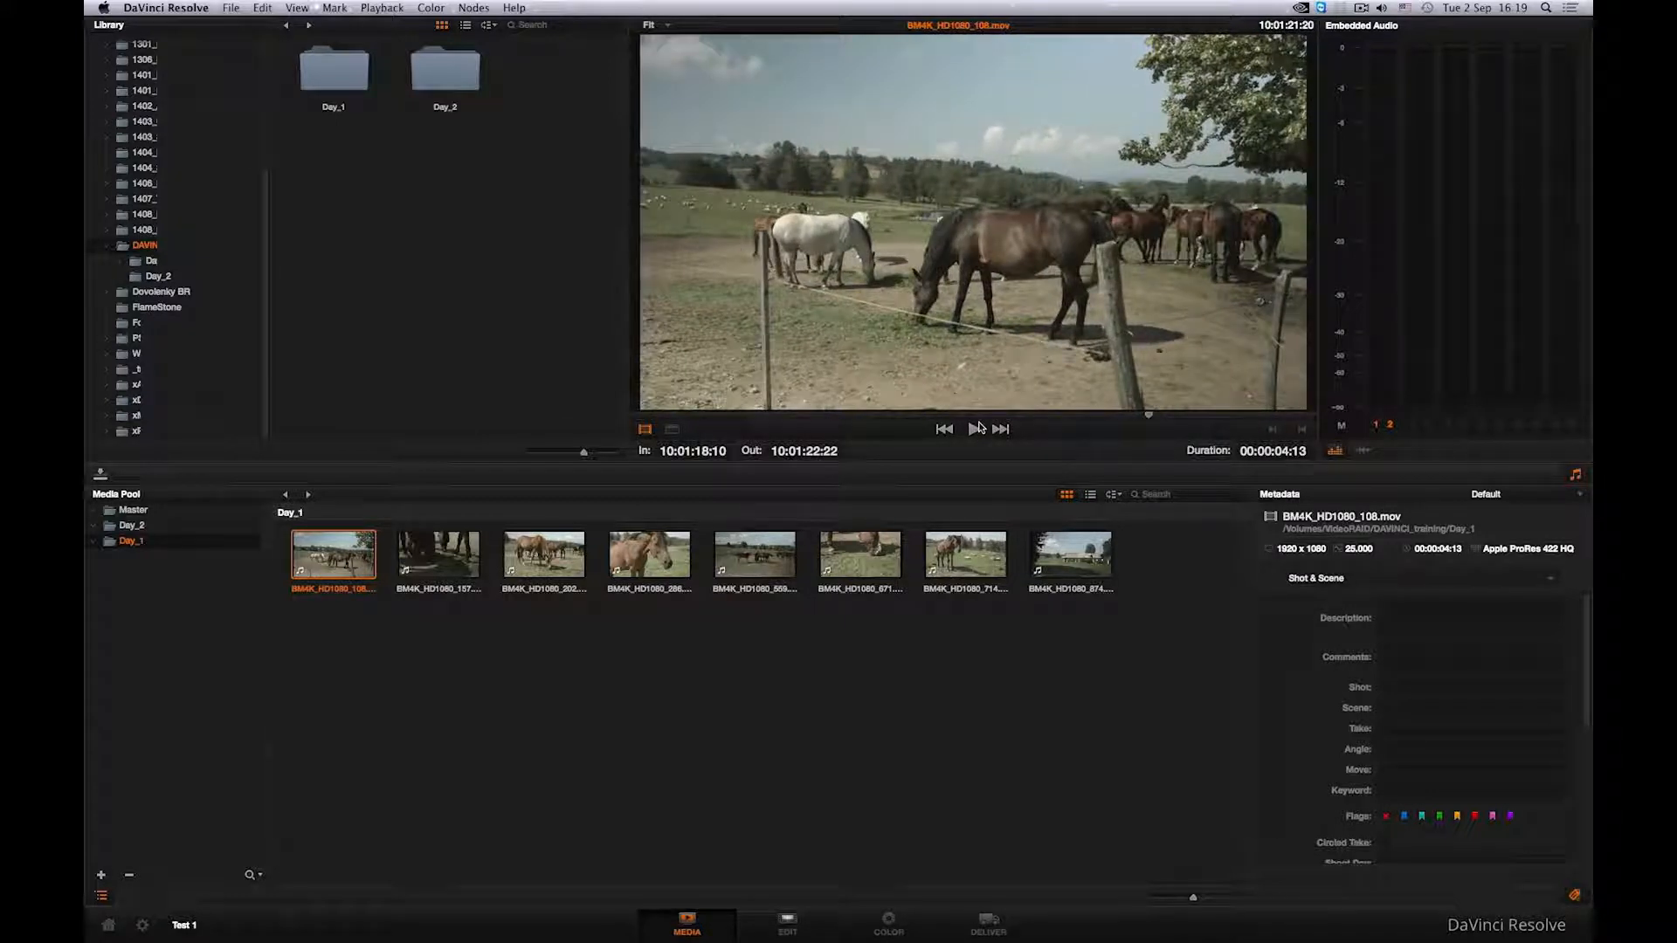
- Open the Day_2 library folder and play back clips to preview them
double_click(452, 85)
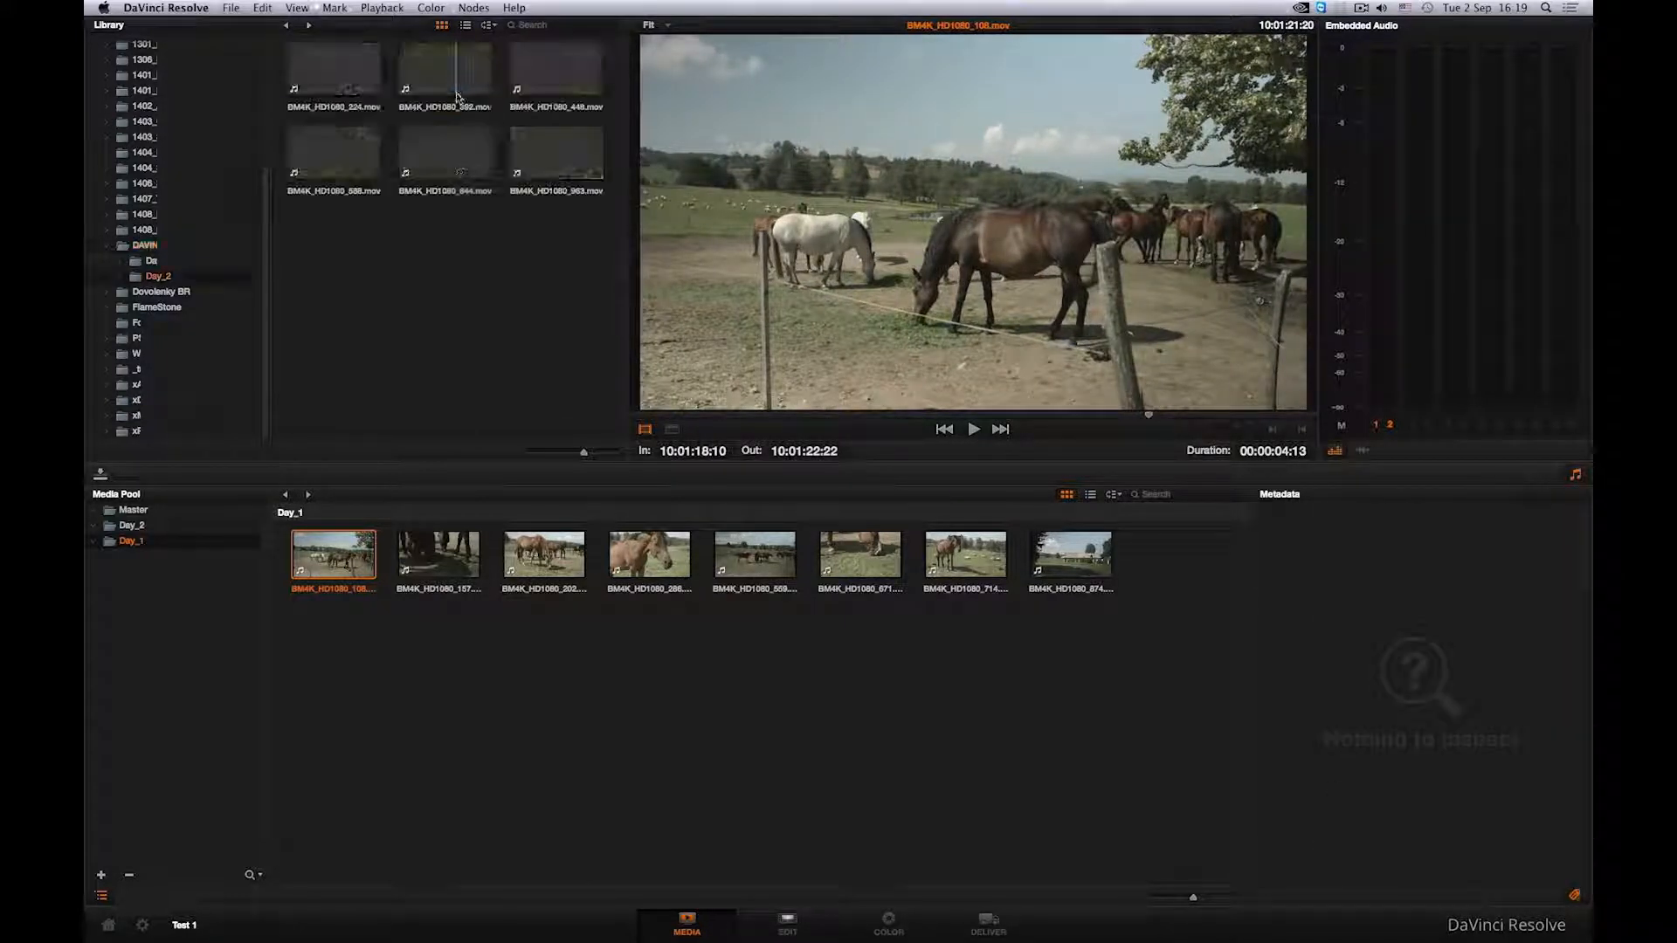
left_click(448, 166)
left_click(974, 430)
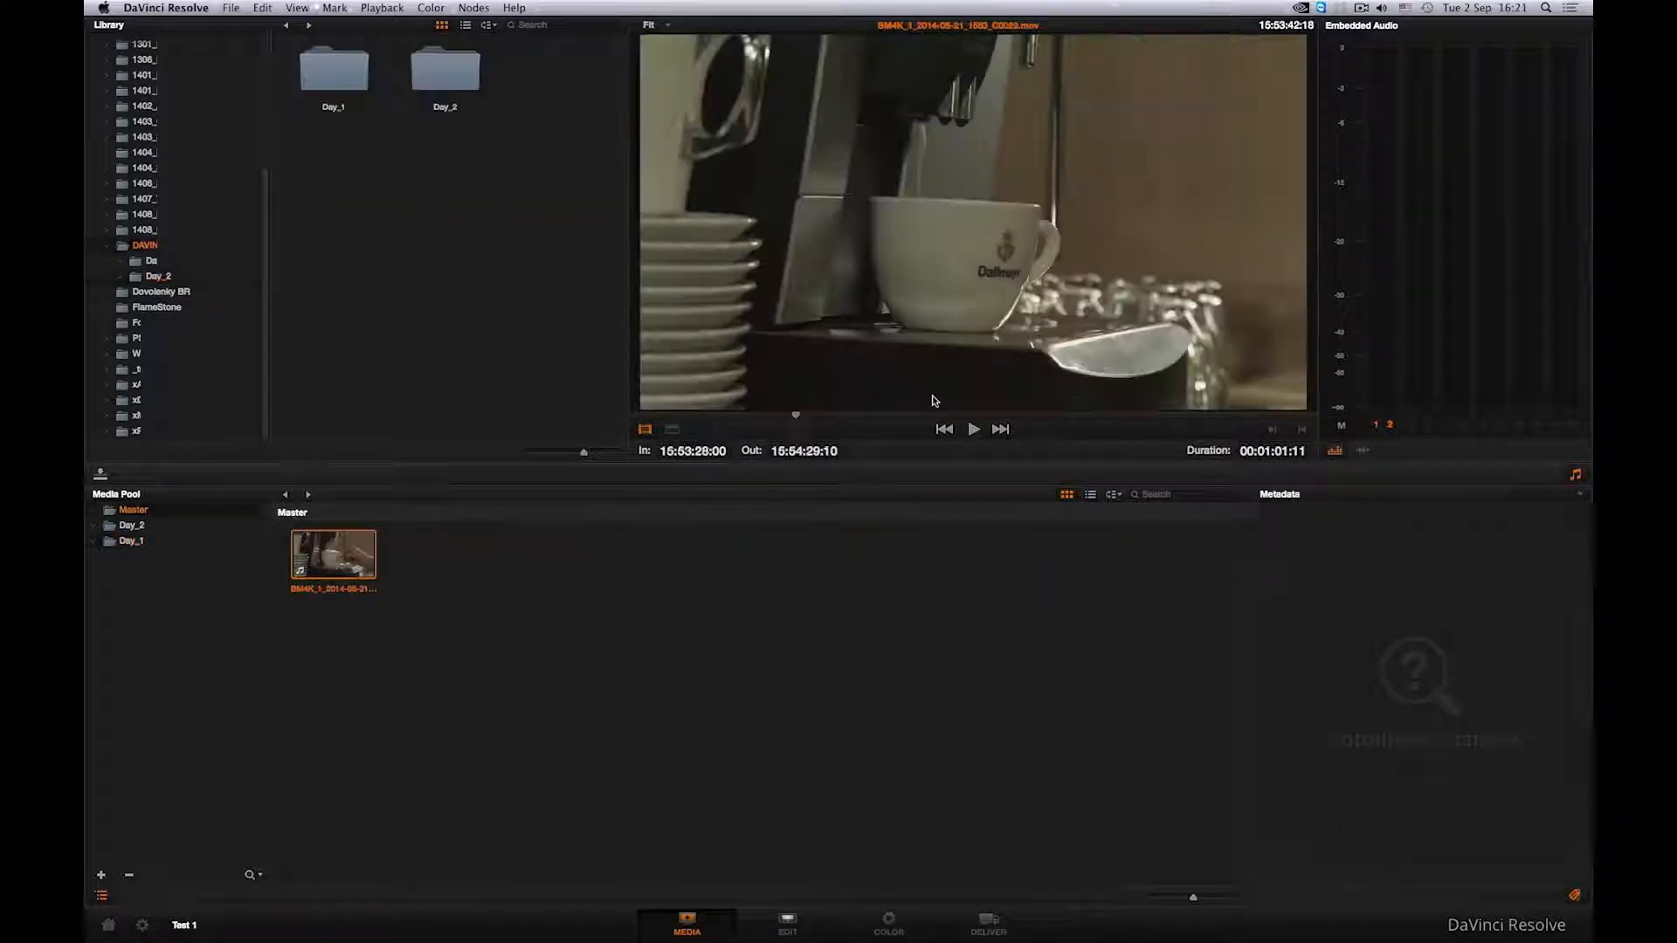
left_click(975, 430)
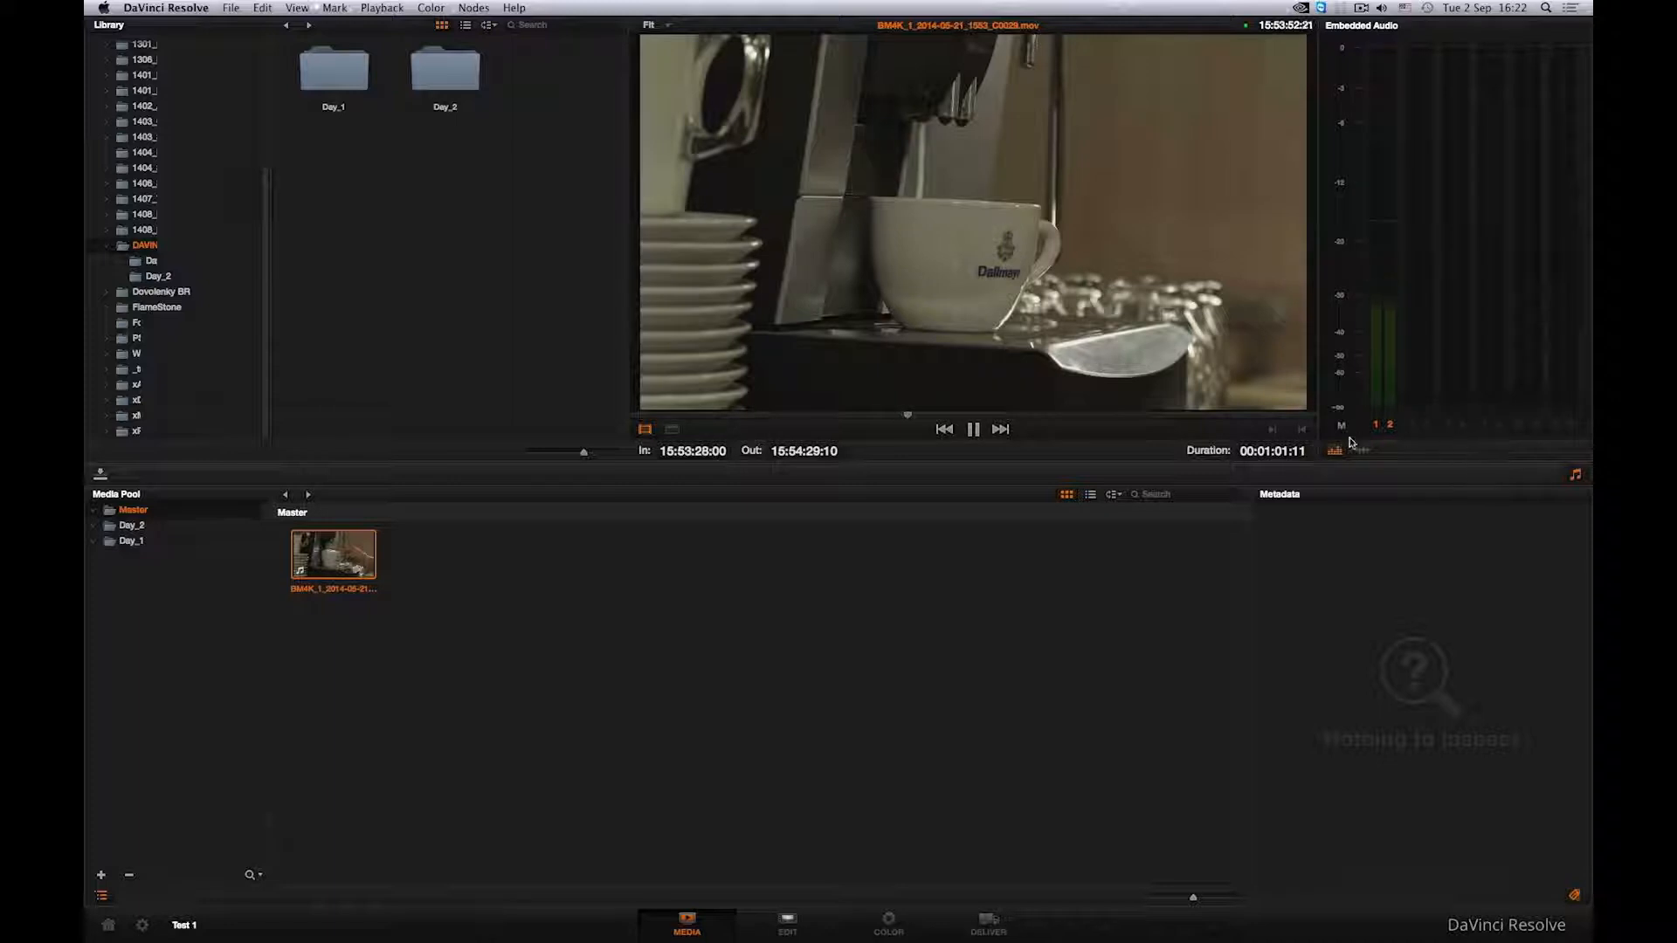
left_click(974, 432)
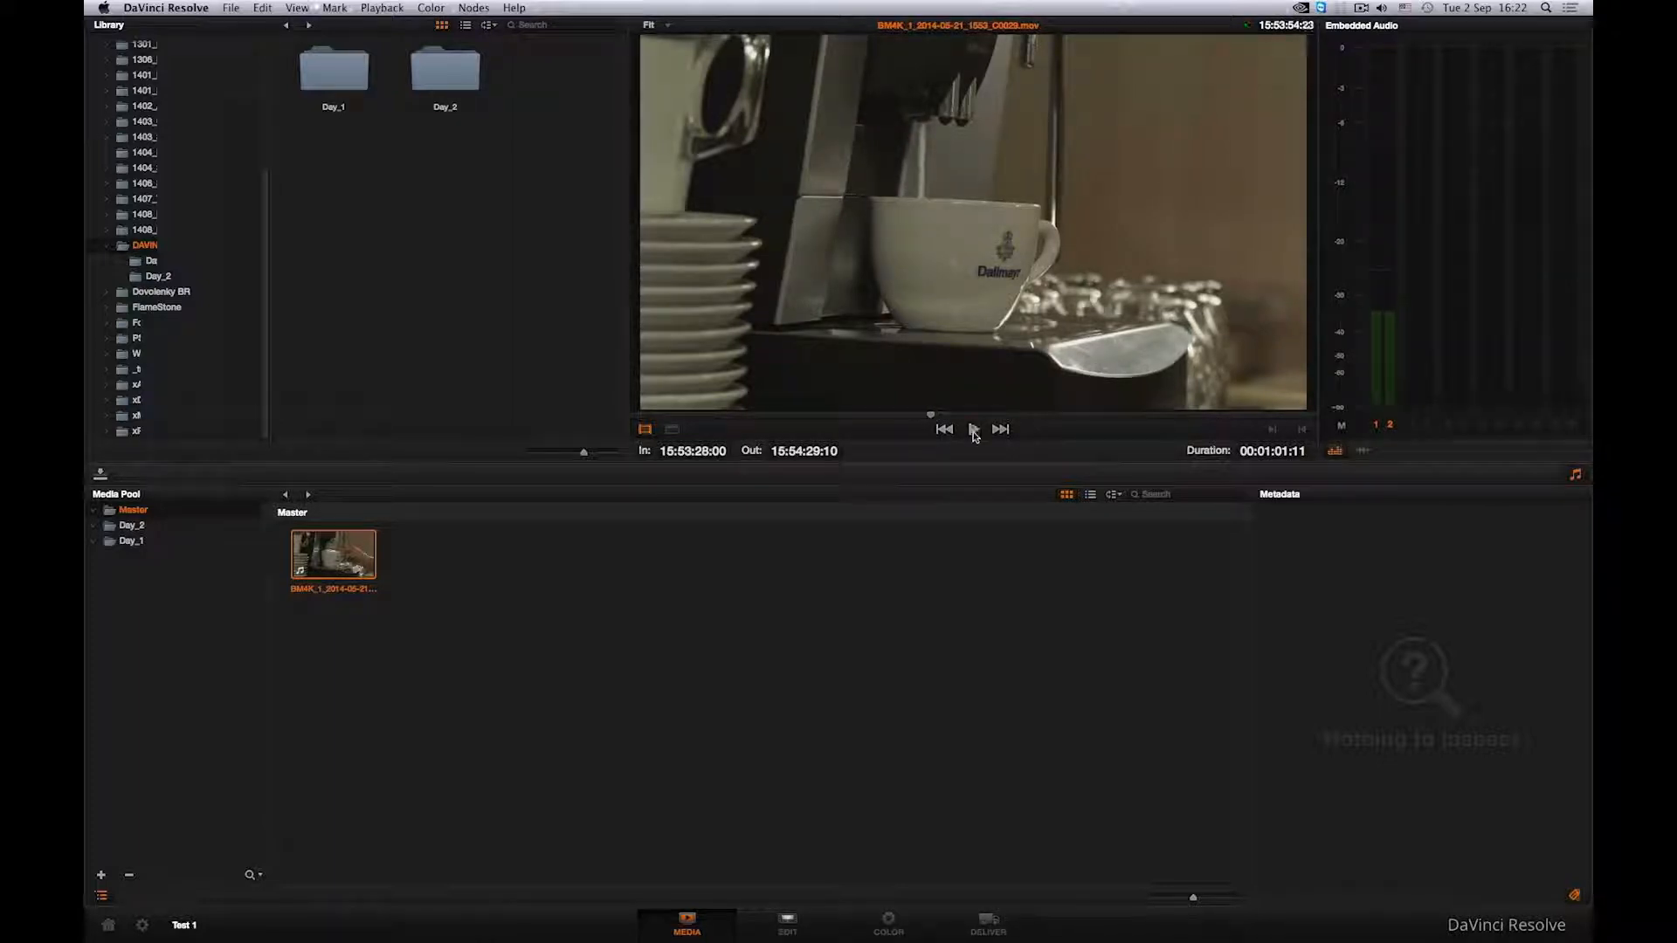
- Set the Master bin clip's video frame rate to 25 frames per second in Clip Attributes and play it back
right_click(365, 569)
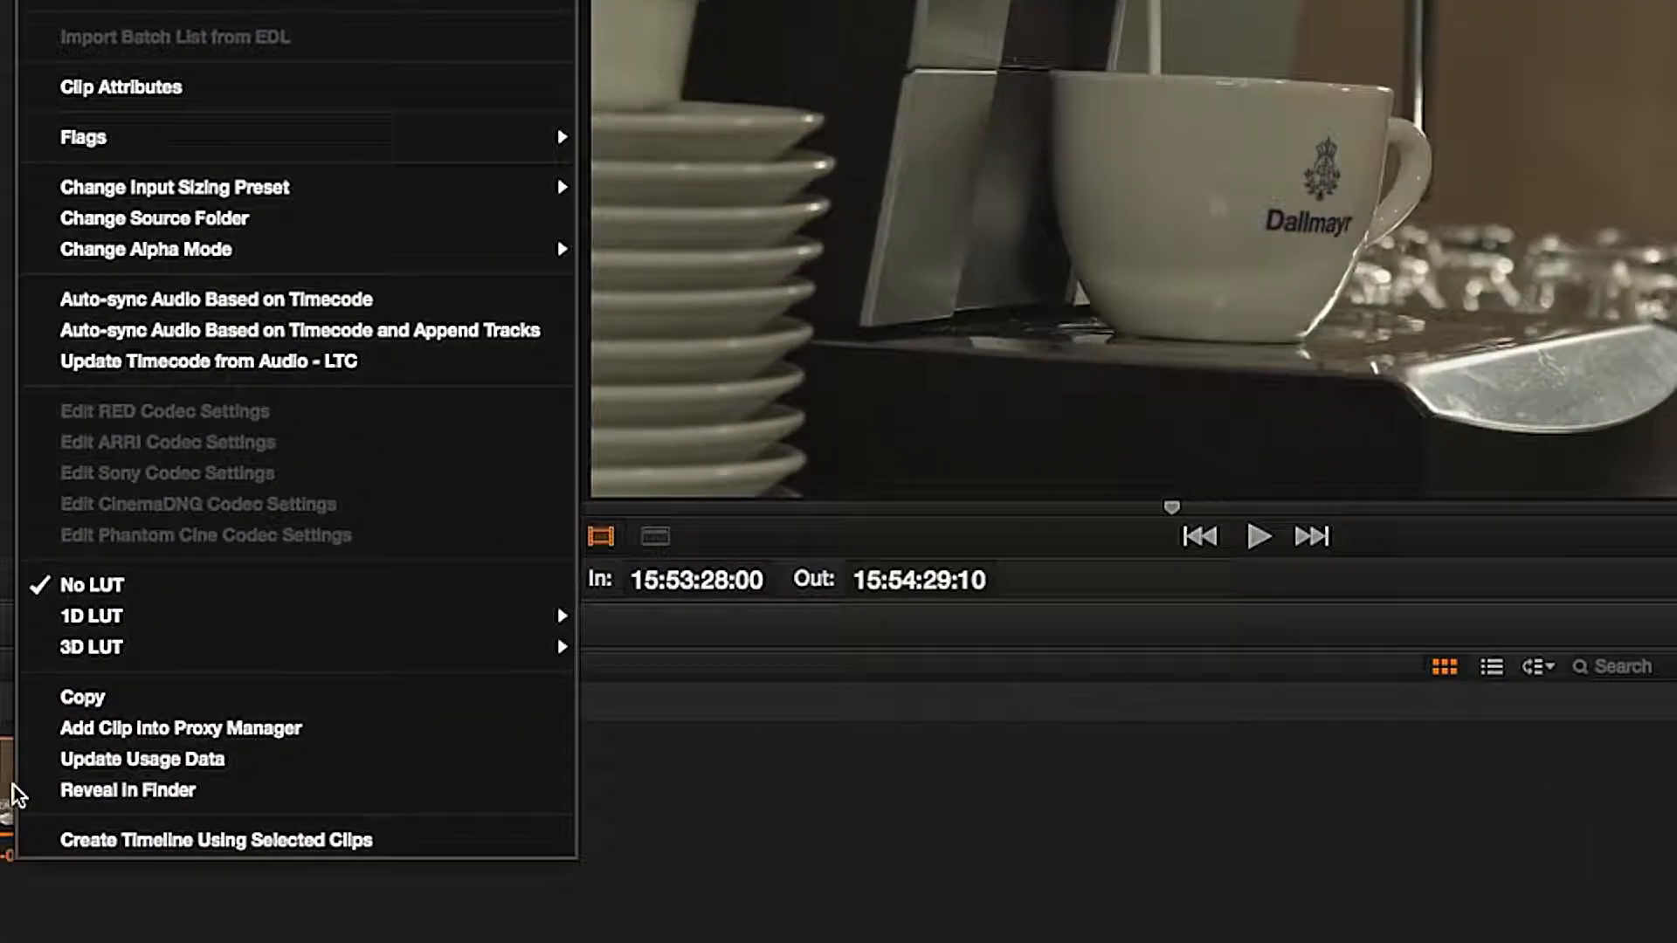
left_click(54, 100)
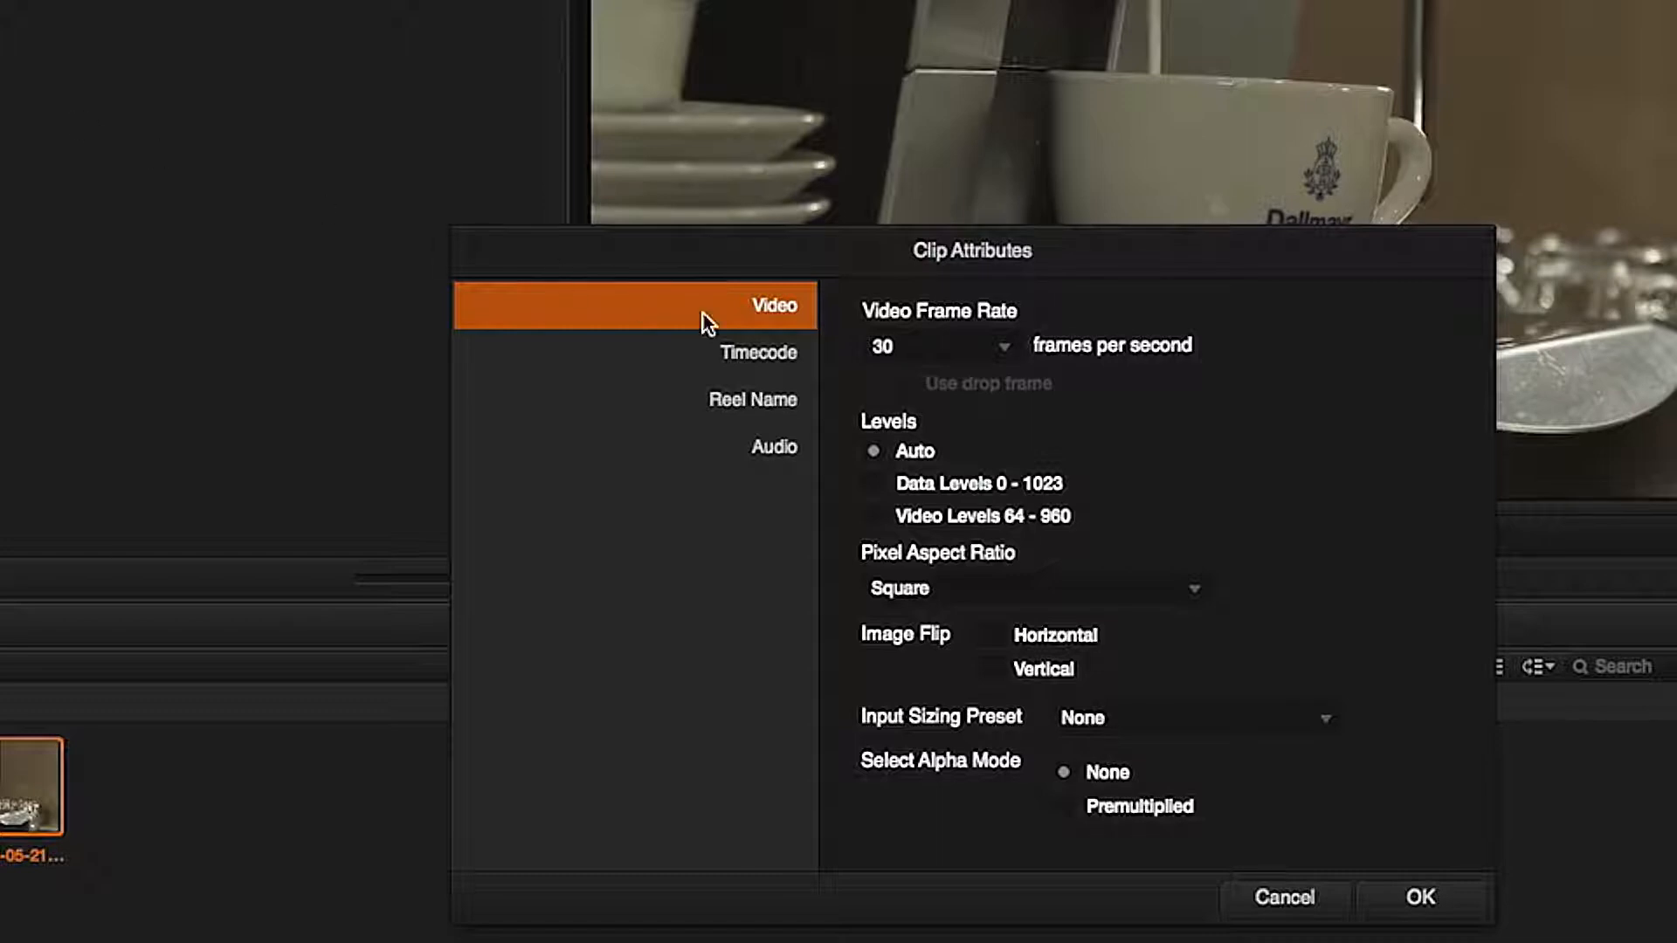
left_click(1001, 349)
left_click(963, 439)
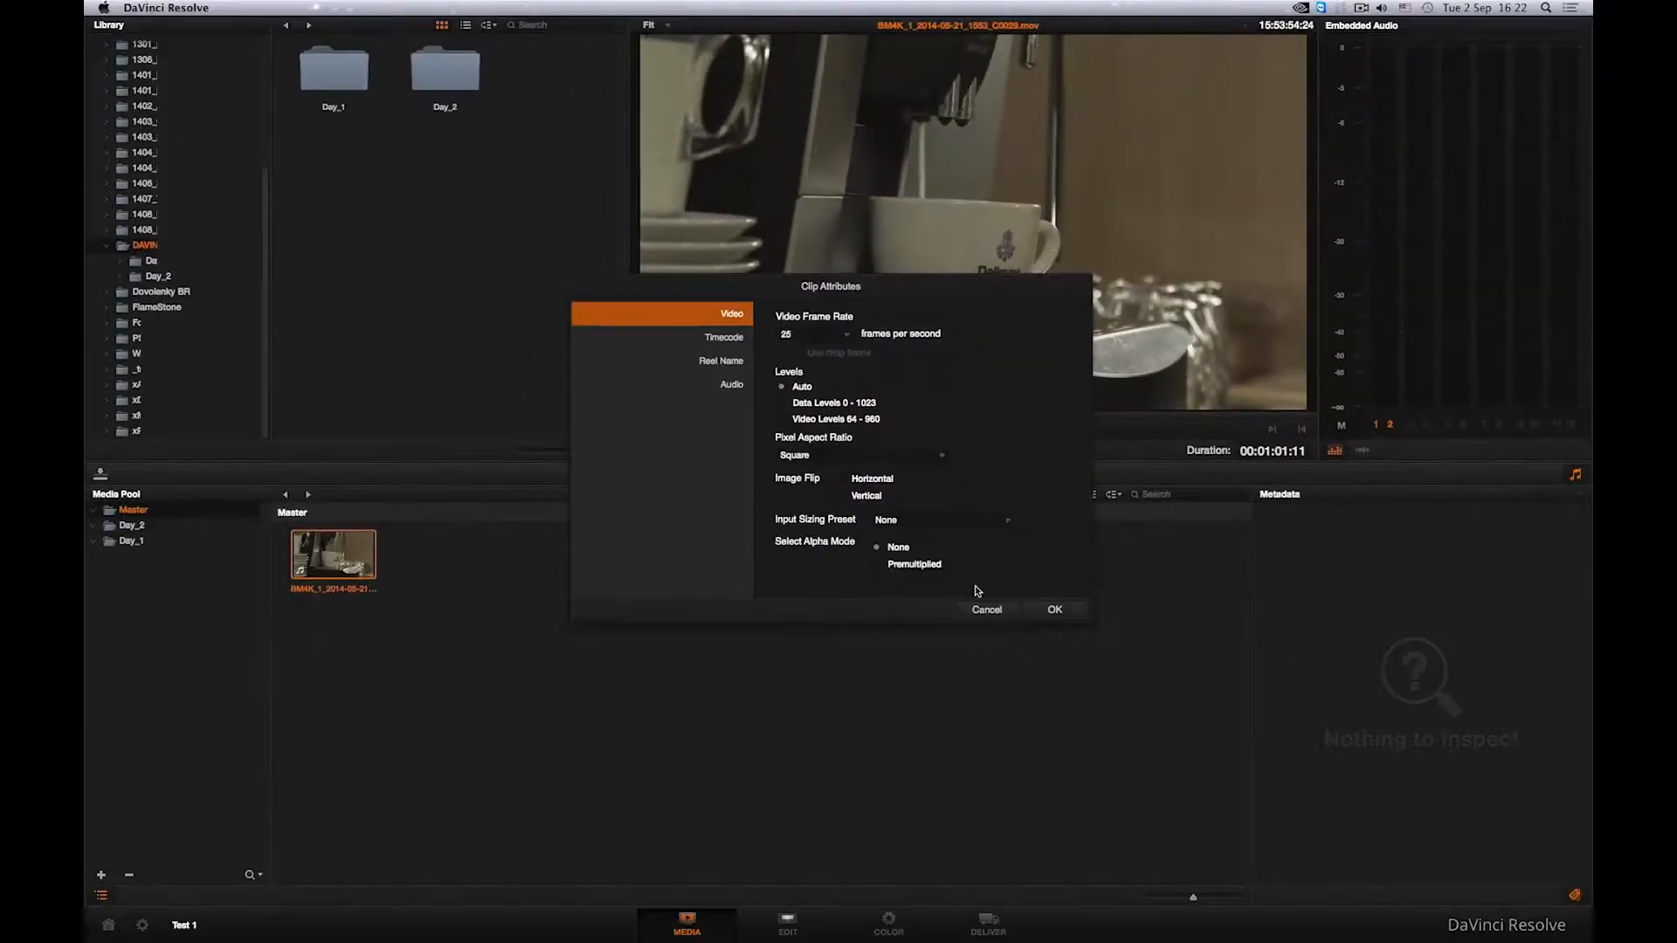
left_click(1055, 610)
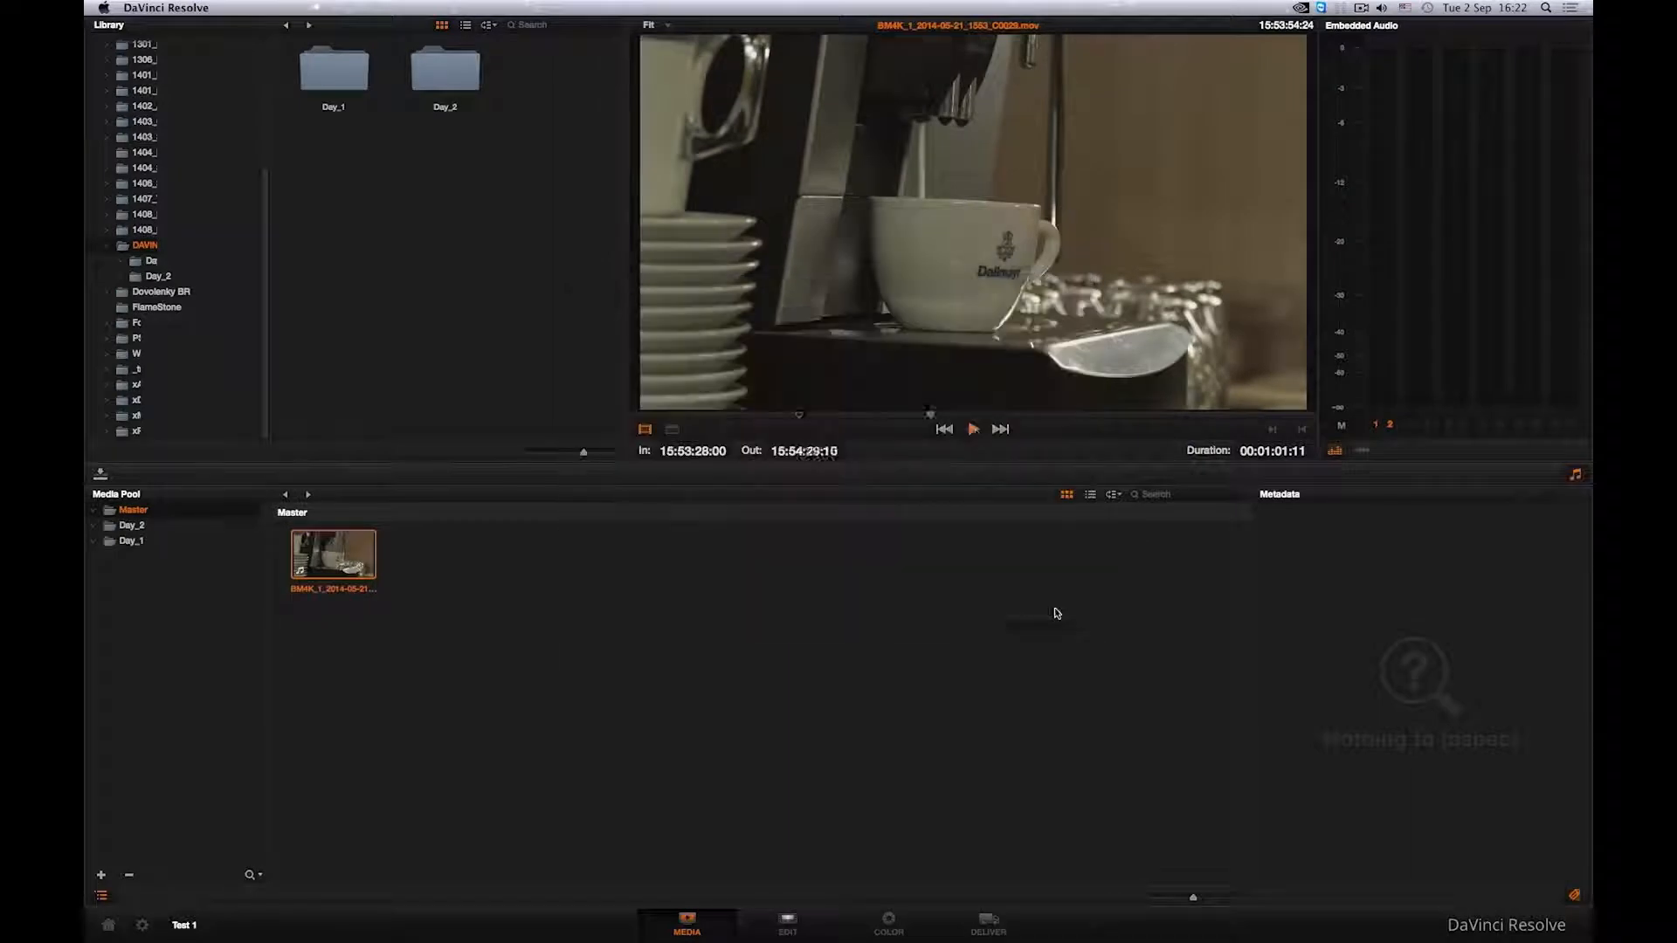
left_click(973, 429)
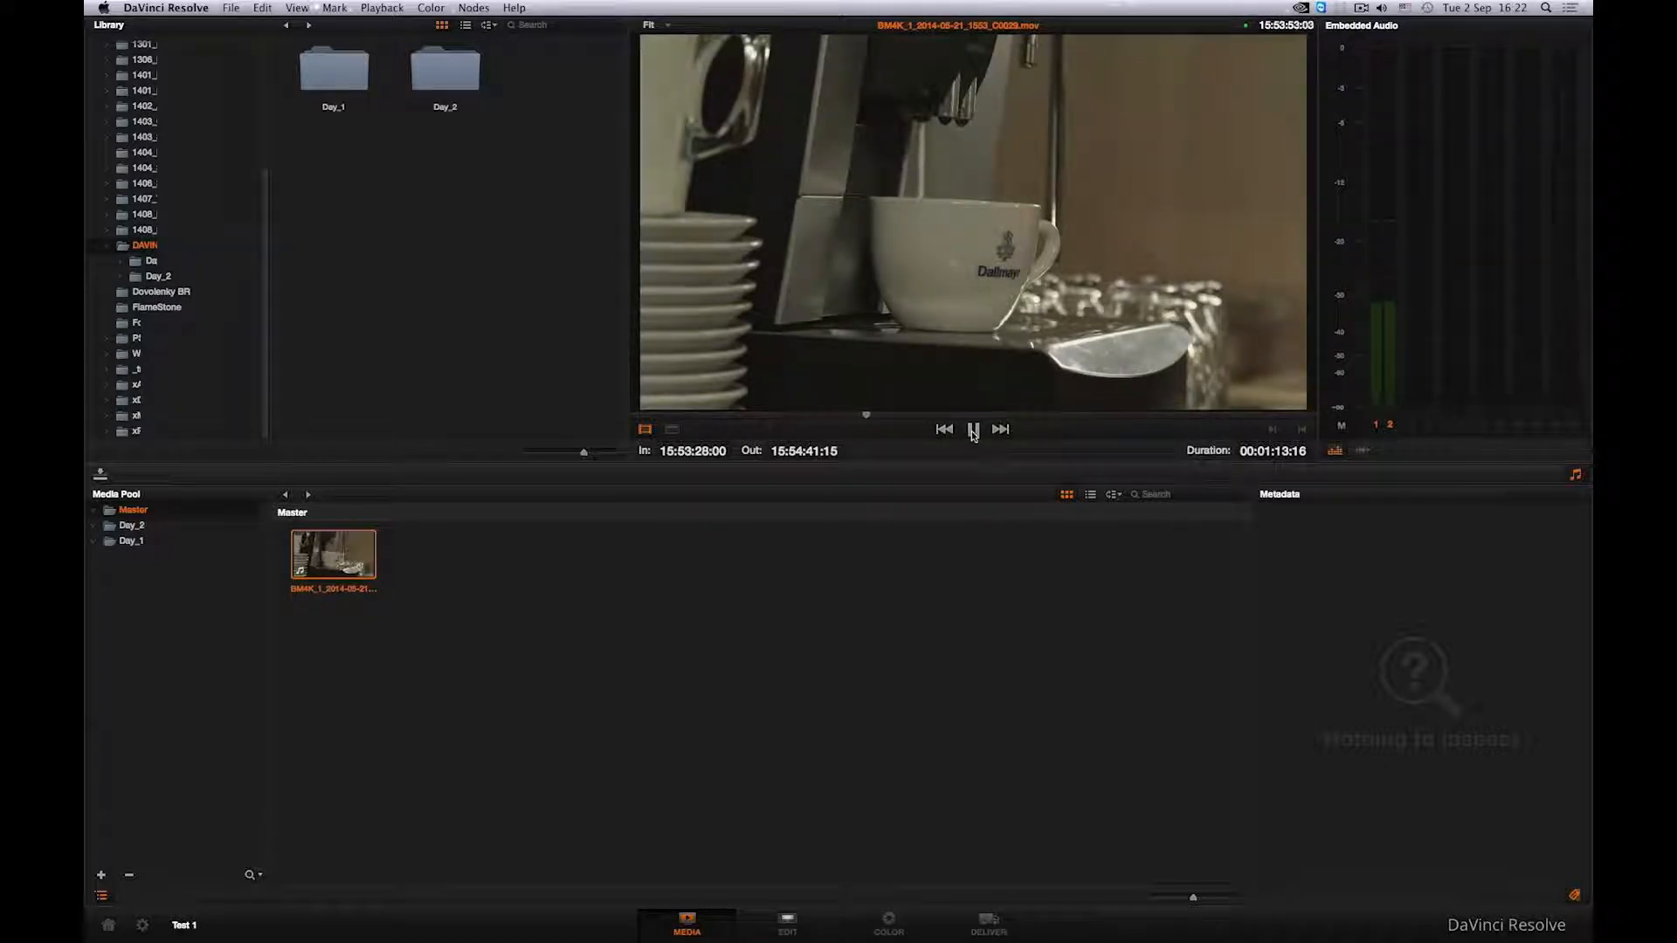
left_click(973, 430)
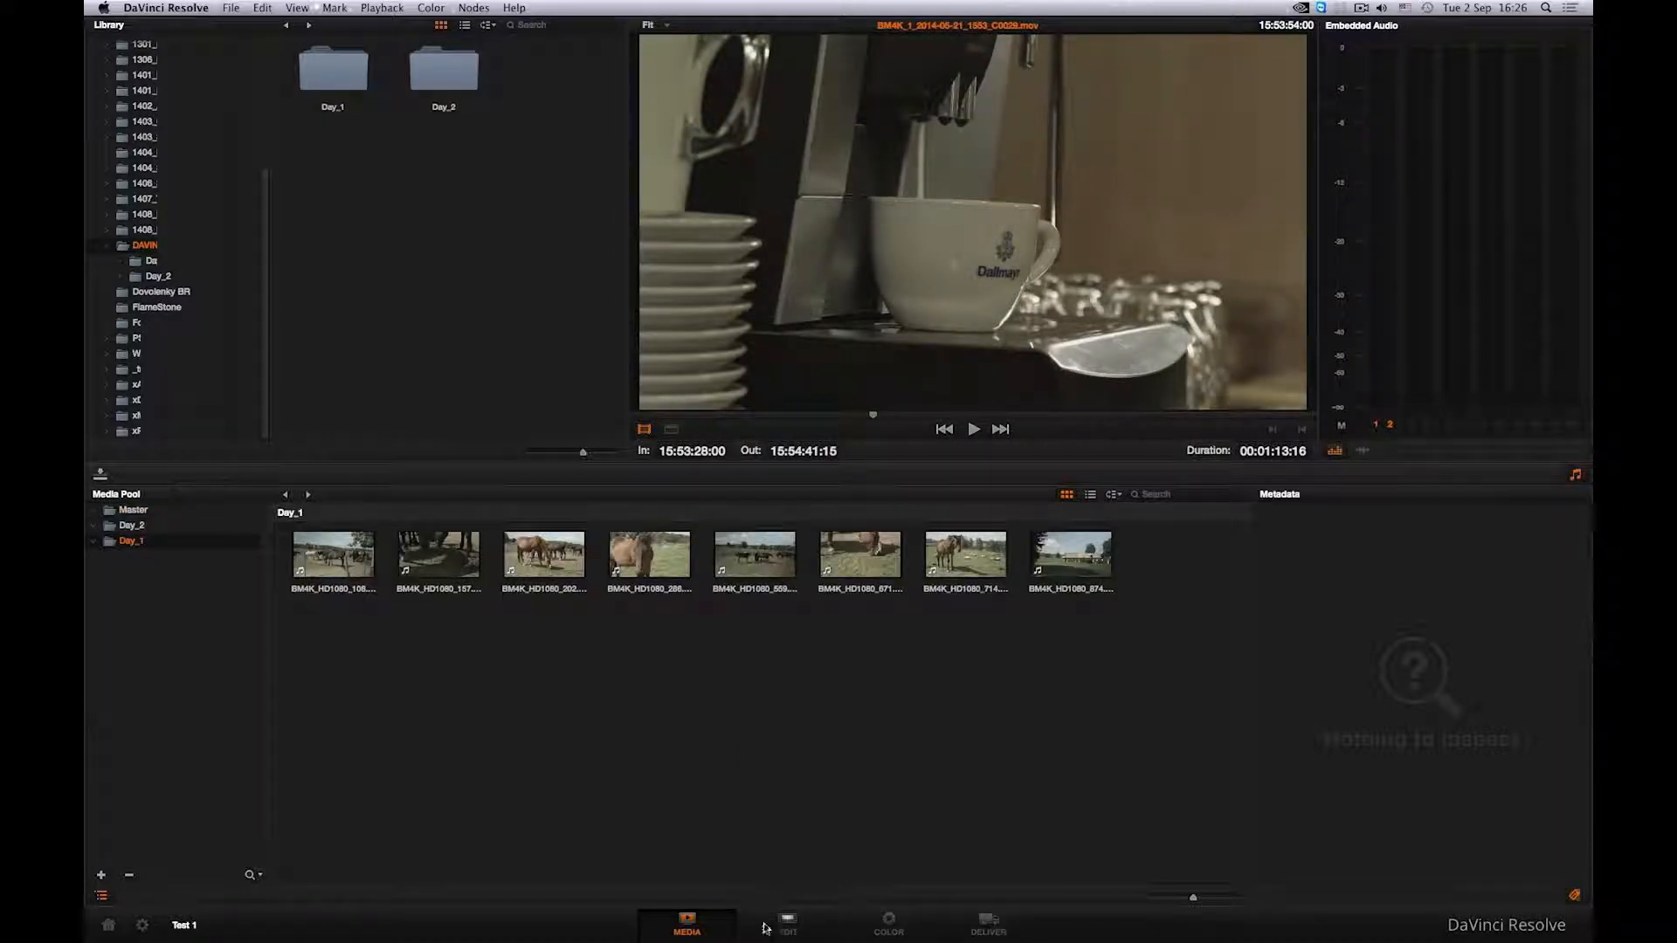
- Switch to the Edit page and browse the Timelines, Media Pool, Day_2 and Day_1 bins
left_click(763, 938)
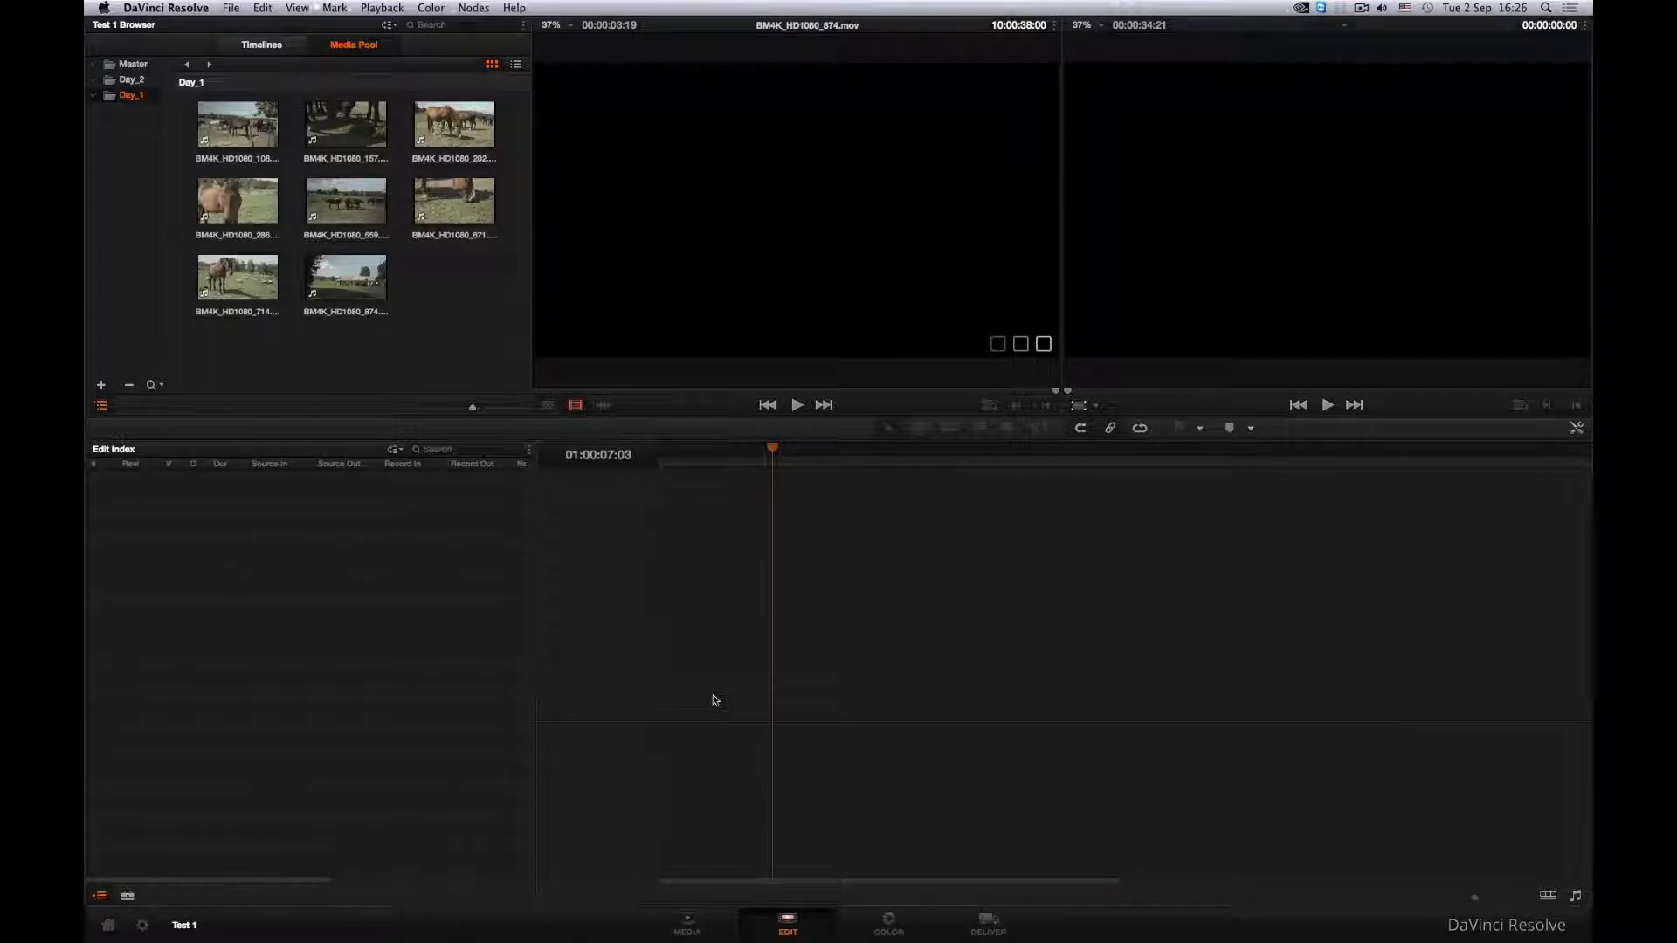
left_click(262, 45)
left_click(336, 49)
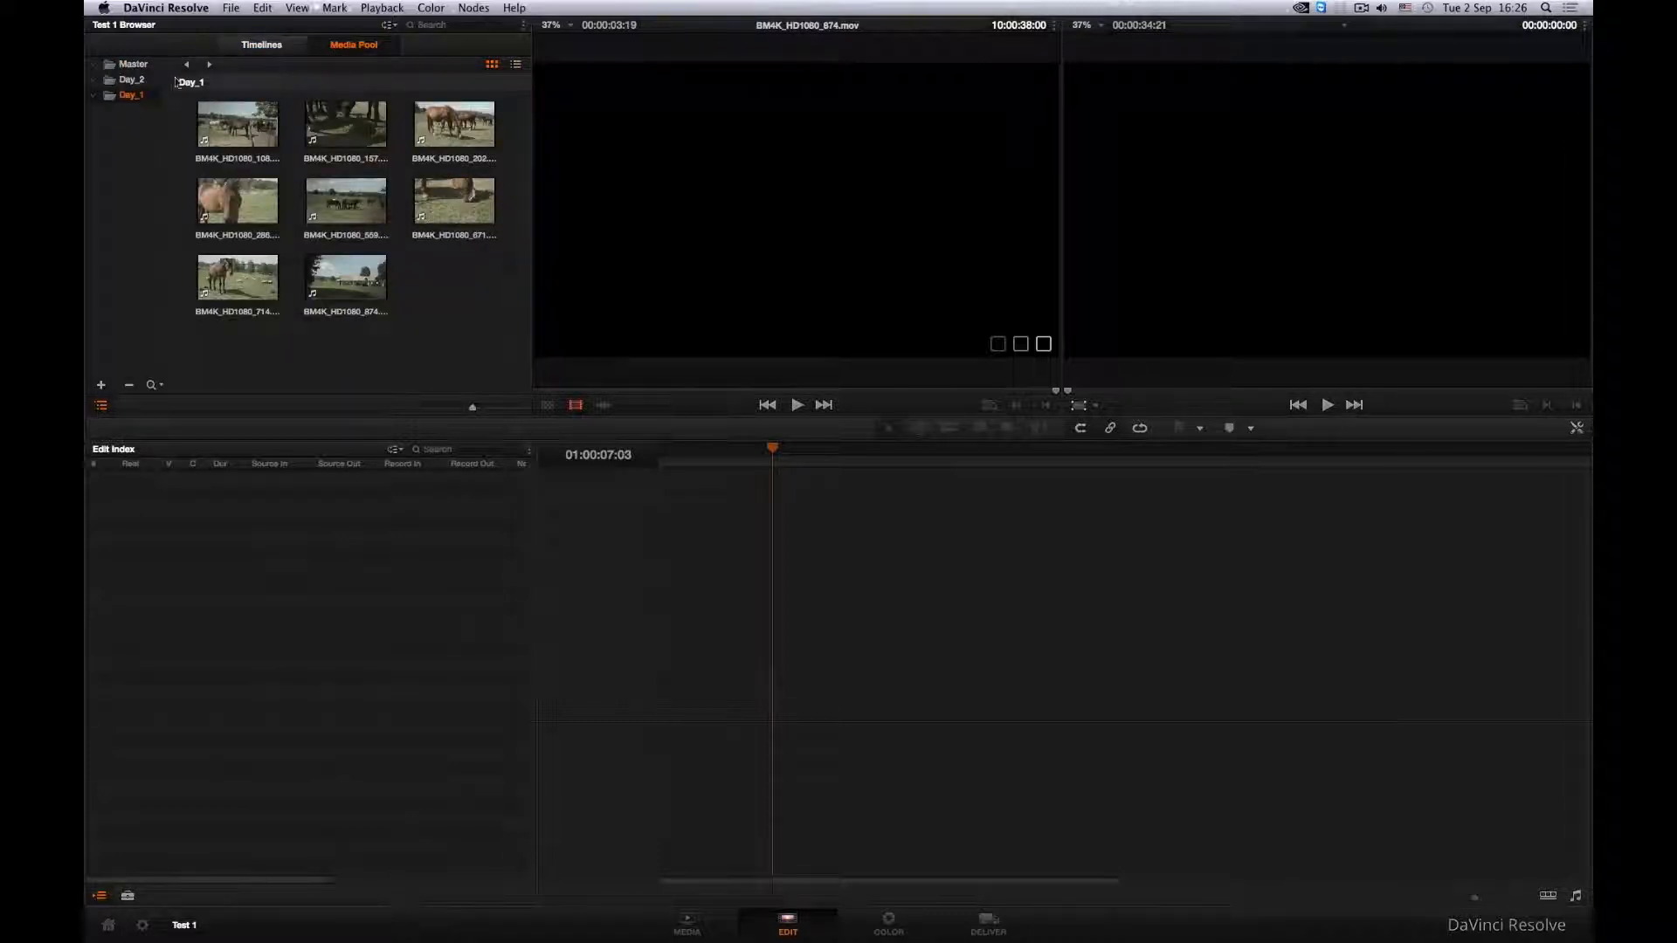
left_click(131, 80)
left_click(137, 95)
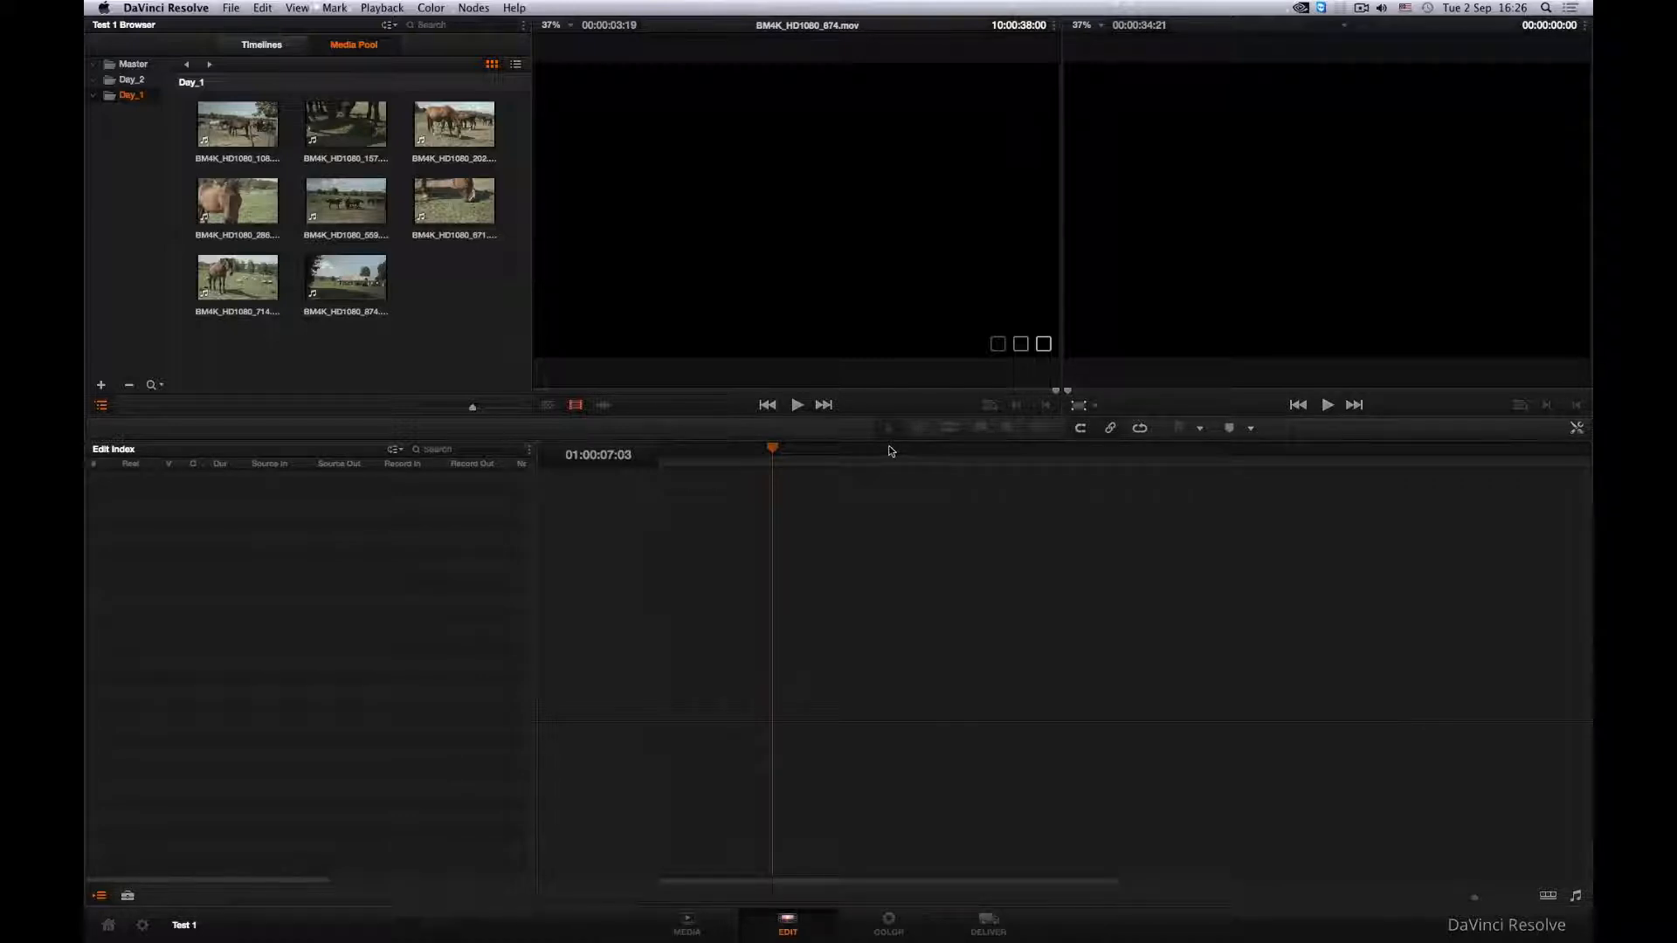
- Open the Effects Library and scroll through its transitions, titles and generators
left_click(128, 895)
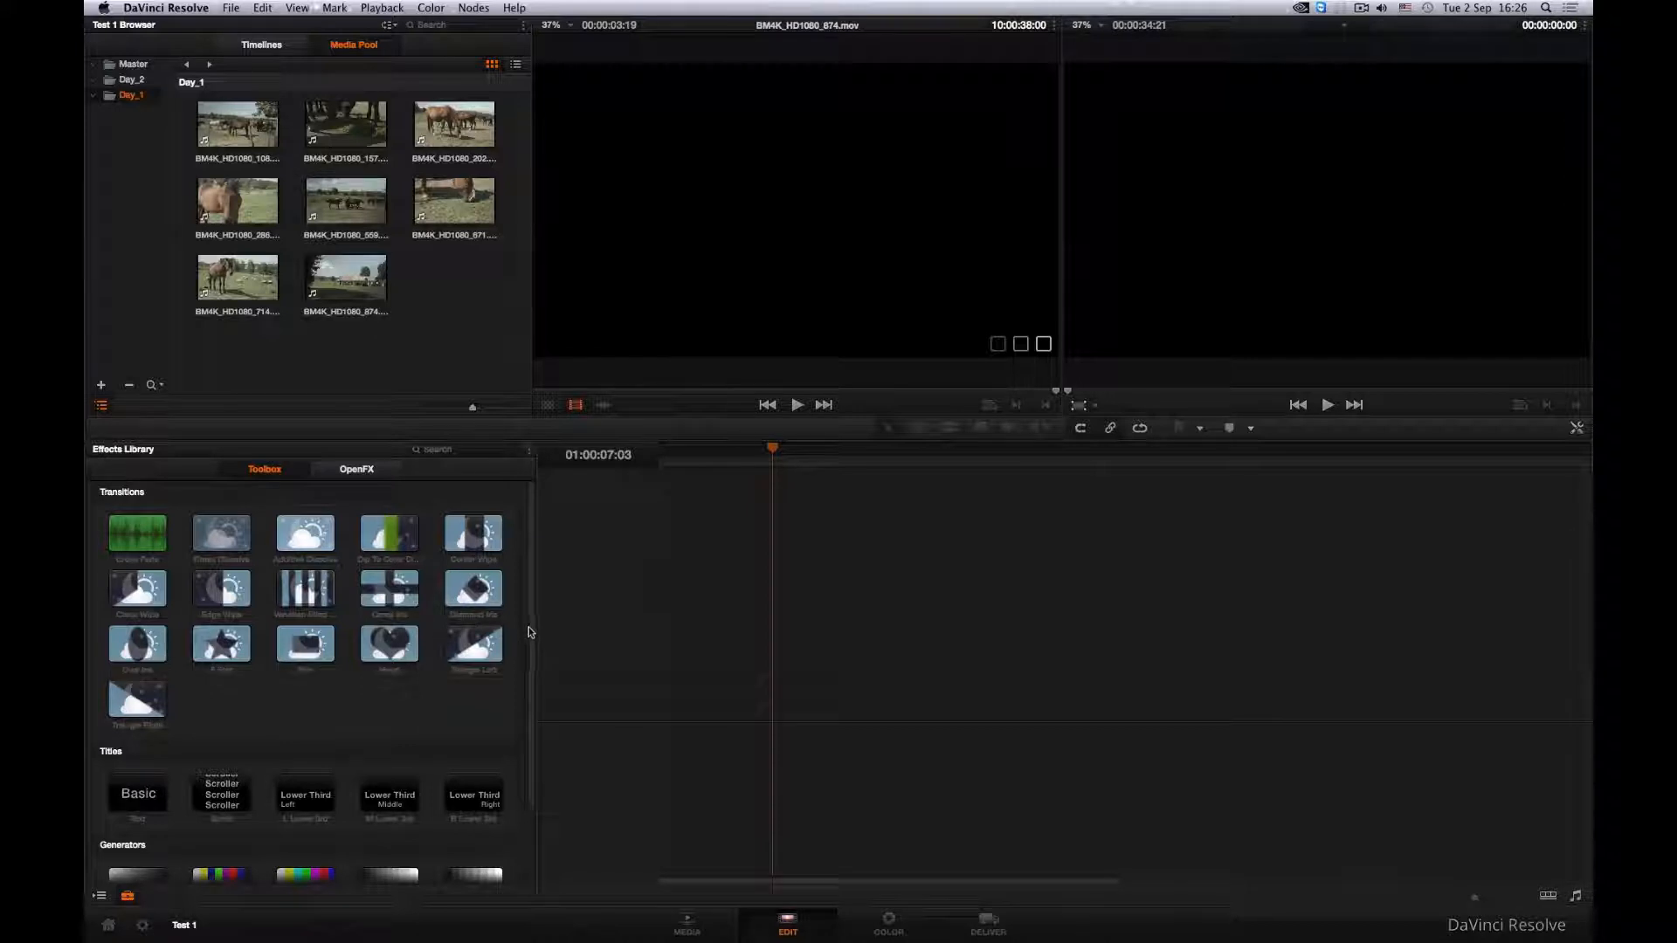
scroll(528, 633, "down", 3)
scroll(547, 625, "up", 3)
- Open the last Day_1 clip in the source viewer and scrub through it
double_click(346, 278)
left_click_drag(631, 390, 683, 396)
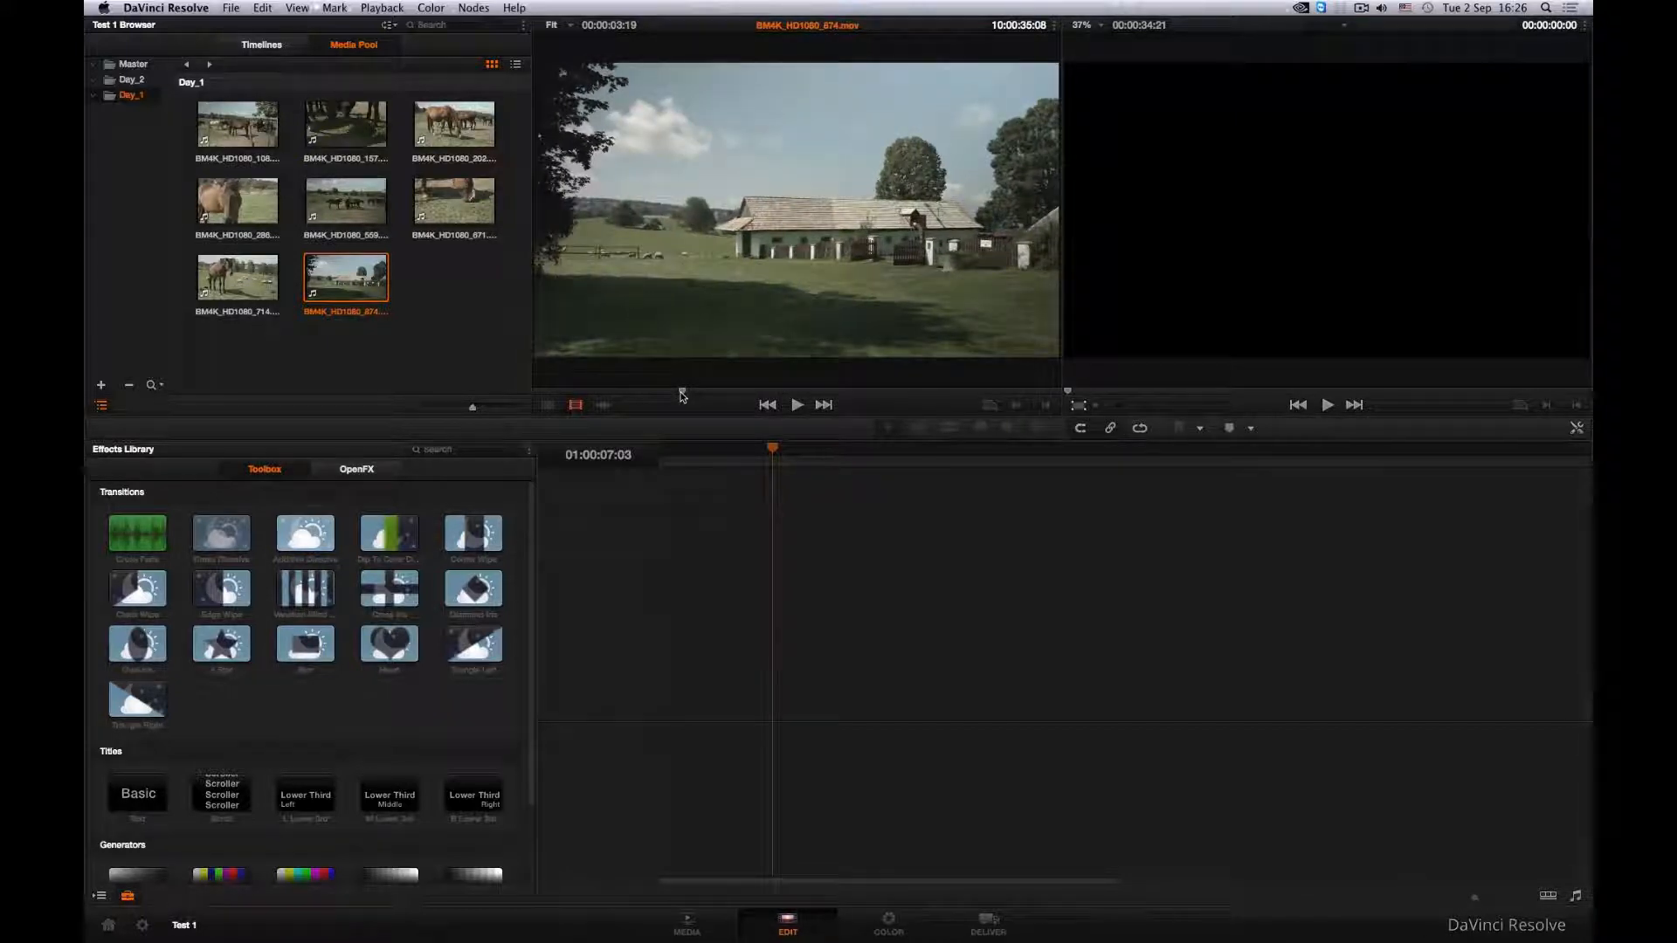
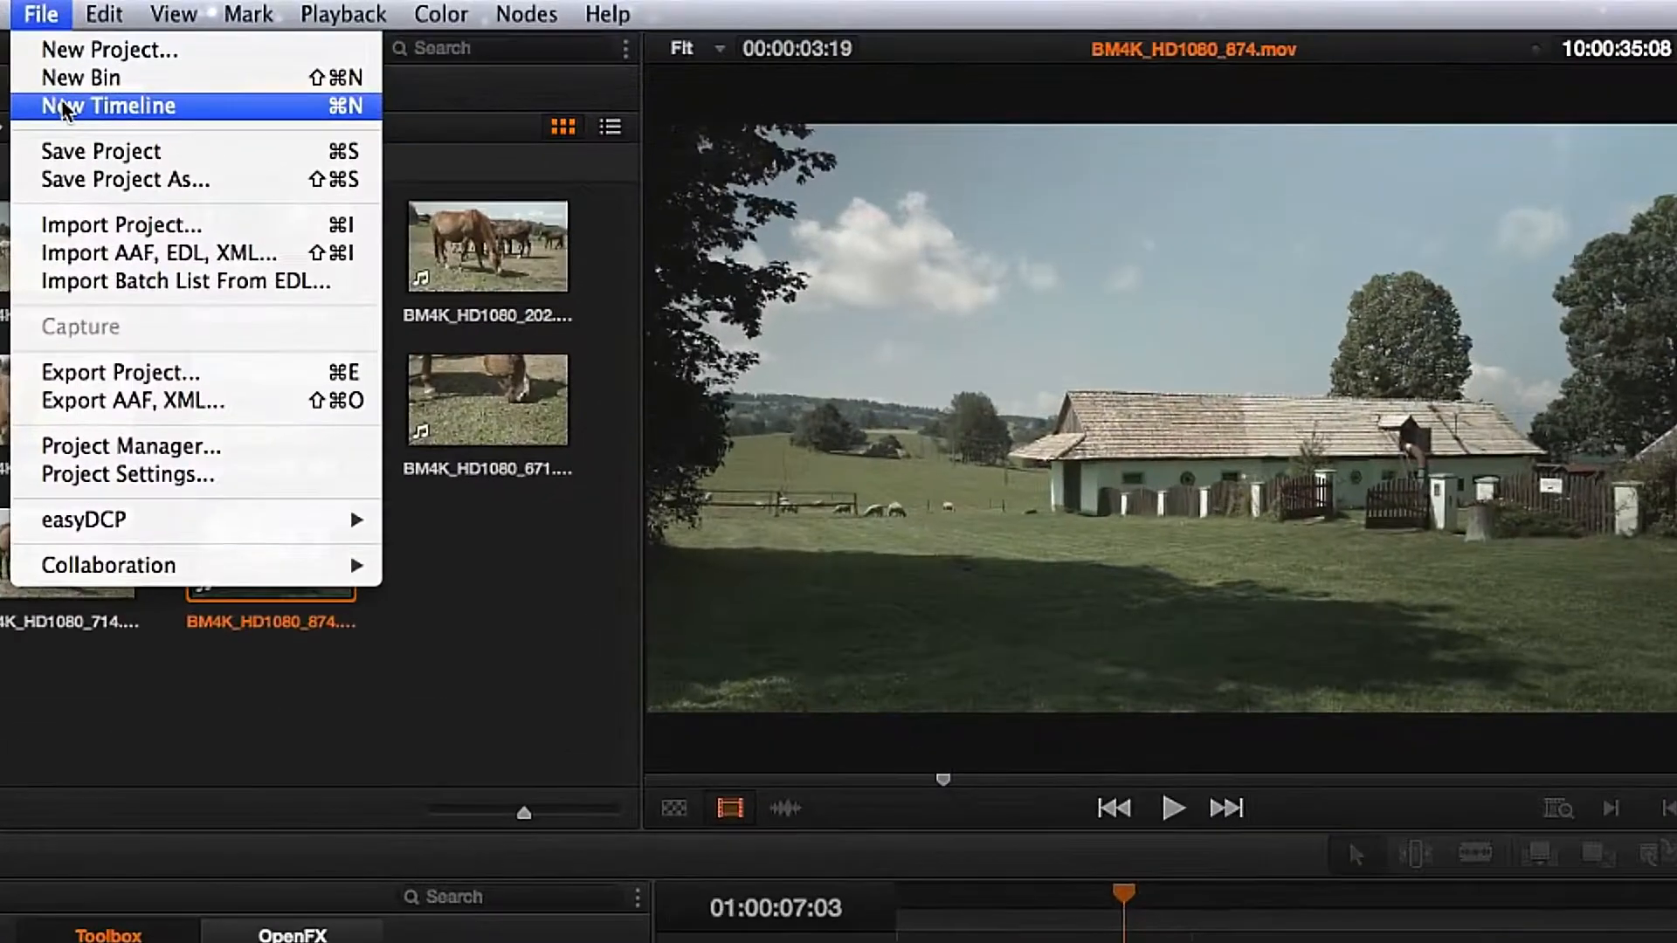
- Create a new timeline named First Project starting at 01:00:00:00, with the Empty Timeline option turned off
left_click(40, 13)
left_click(77, 94)
right_click(166, 470)
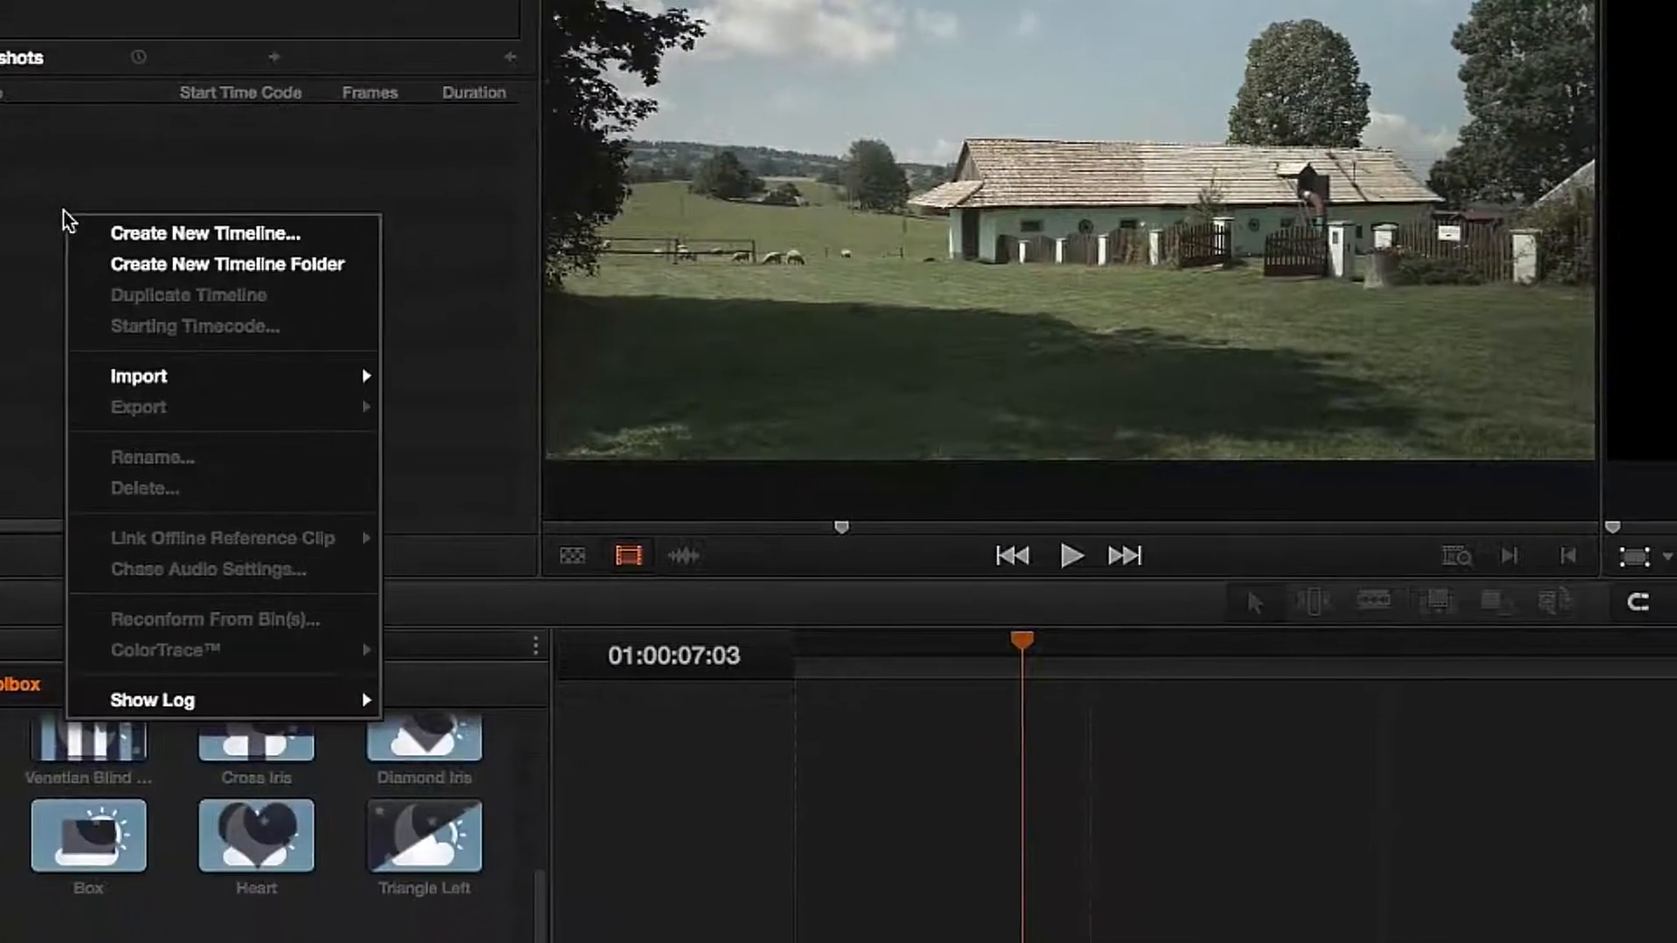
left_click(85, 214)
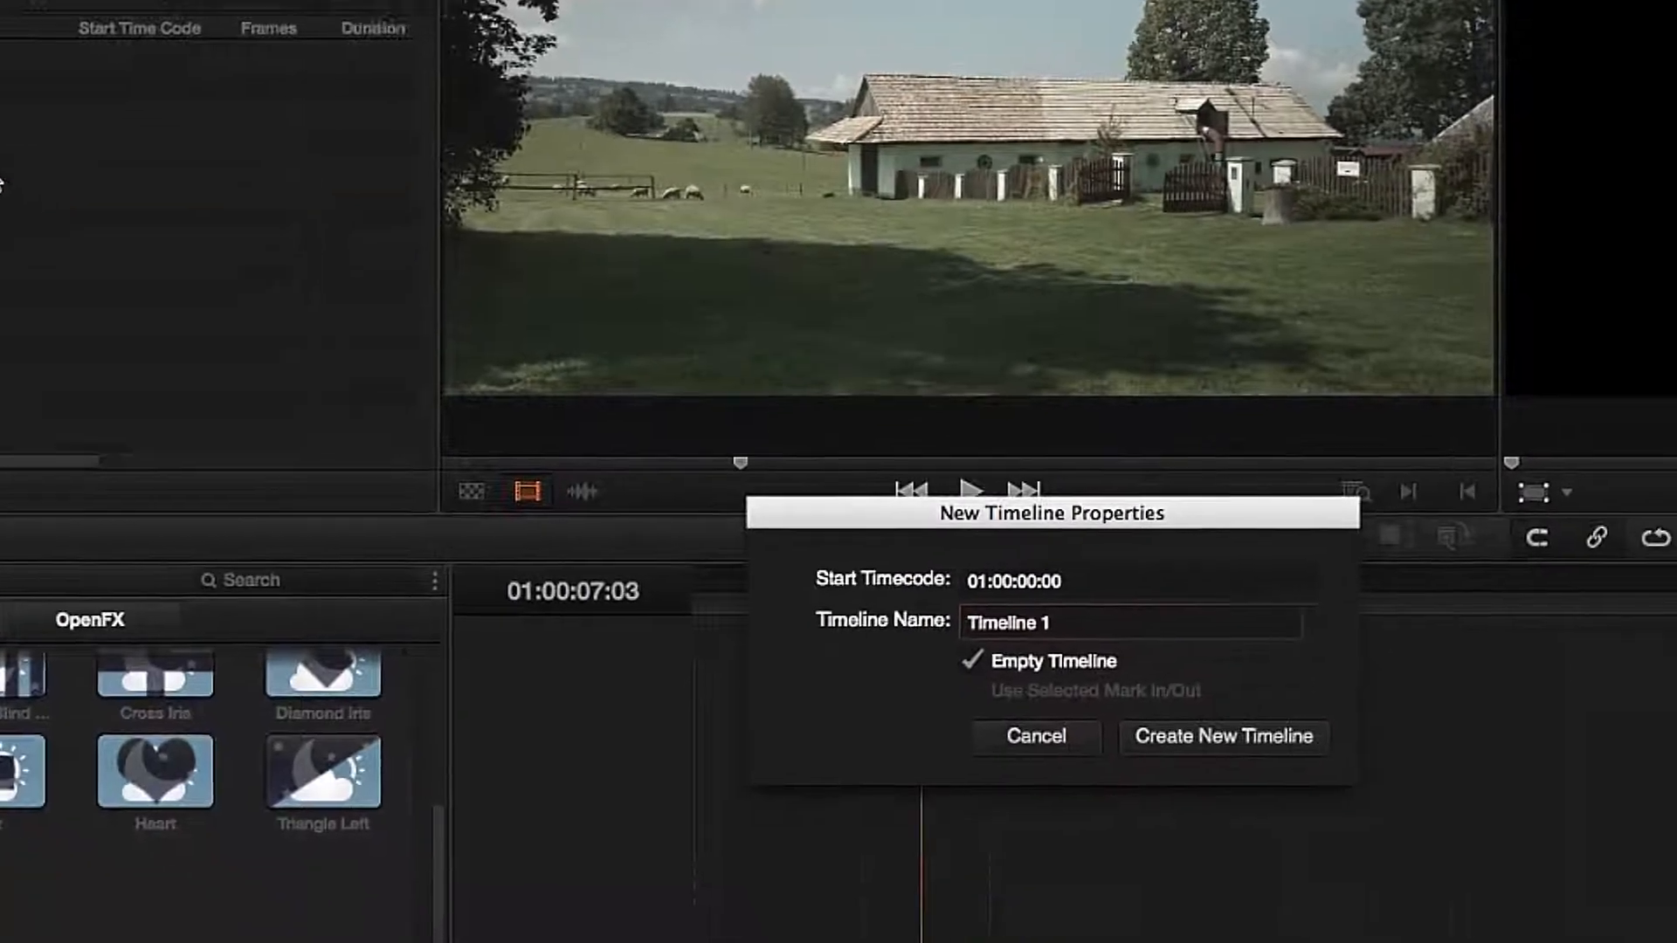
key("BackSpace")
key("BackSpace")
key("BackSpace")
key("BackSpace")
key("BackSpace")
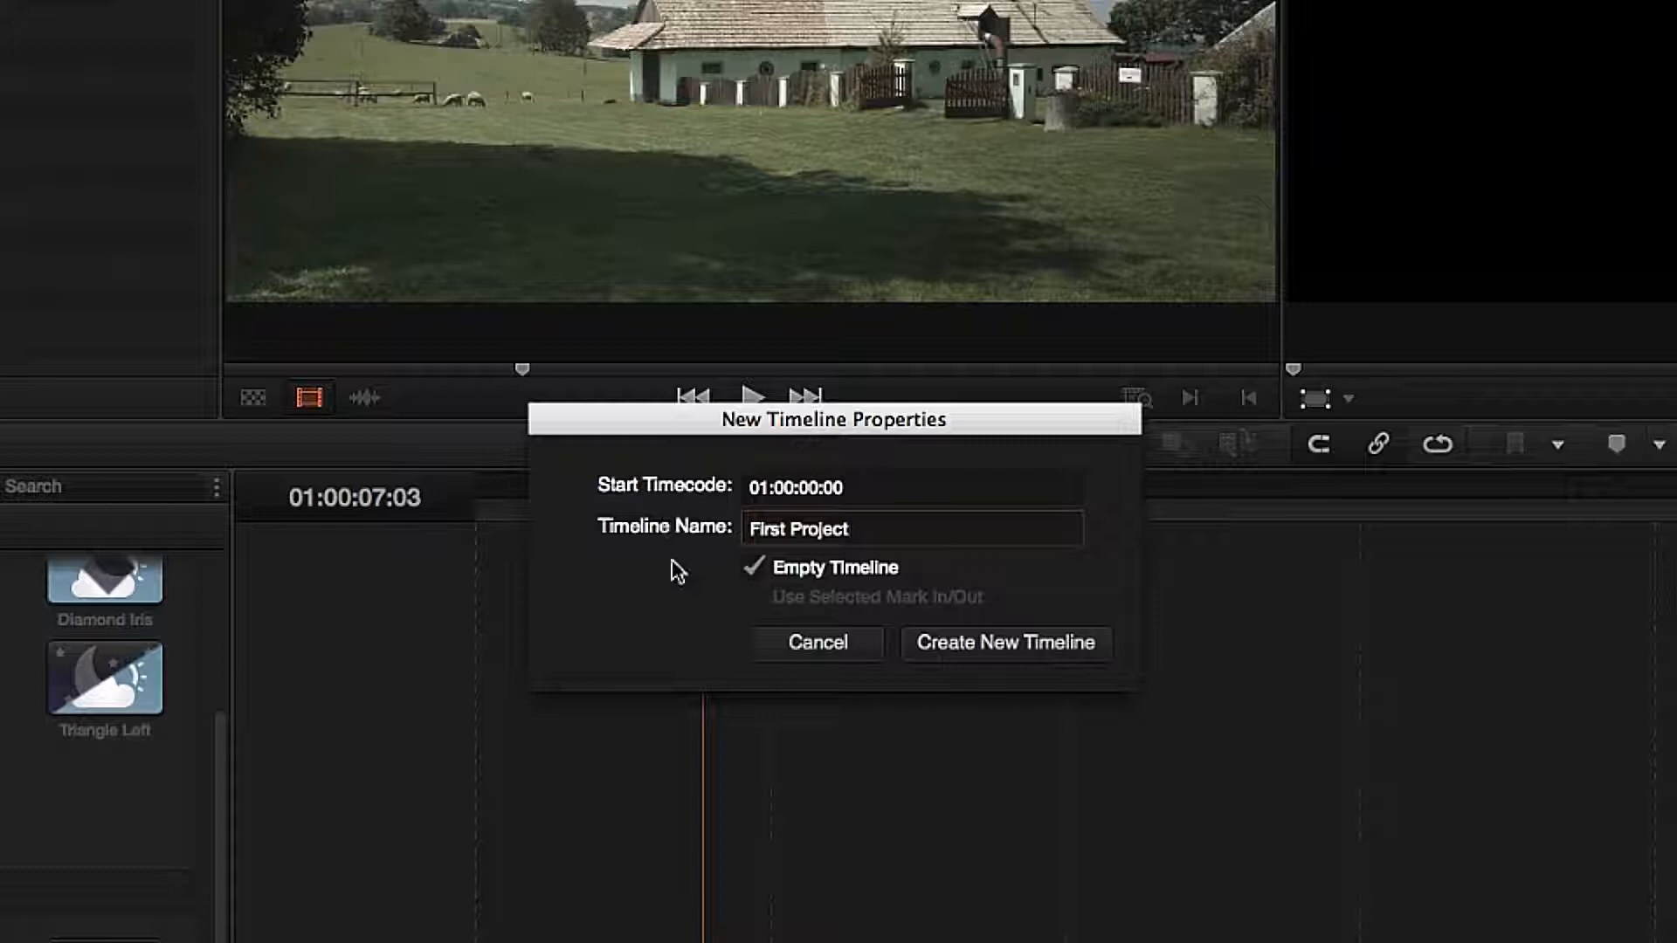
left_click(751, 570)
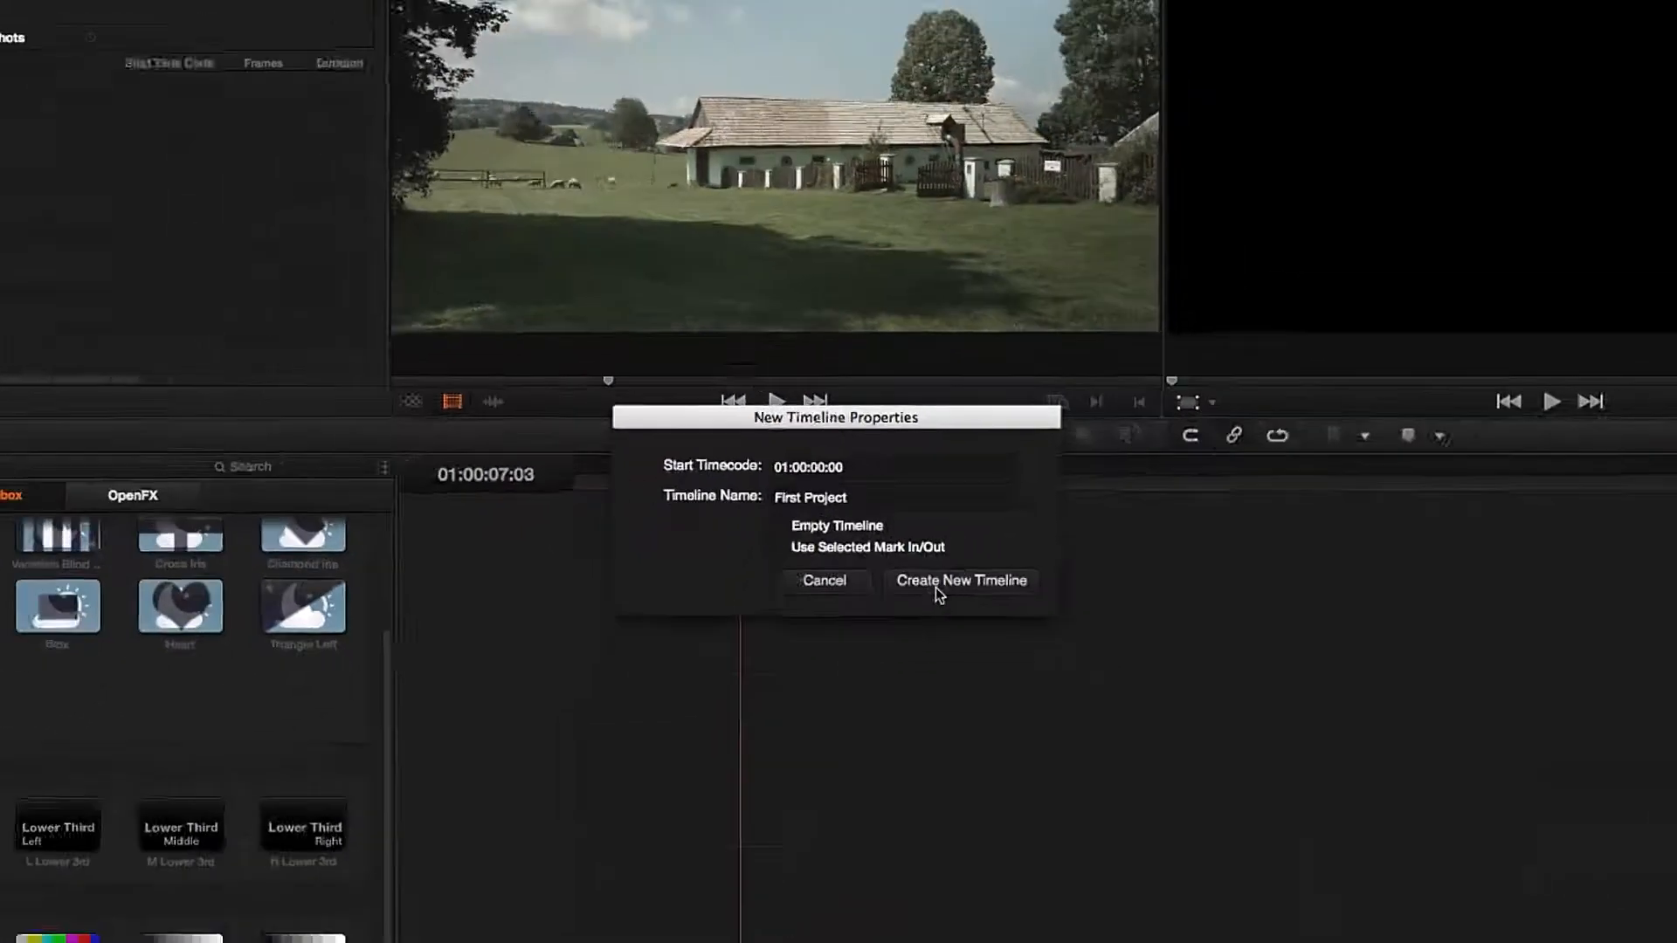
left_click(1006, 642)
- Scrub the First Project timeline and delete the long BM4K_1_2014-06-21_1553_C0029.mov clip at its end
left_click(713, 450)
left_click_drag(713, 451, 866, 524)
left_click_drag(703, 883, 1009, 880)
left_click(1002, 663)
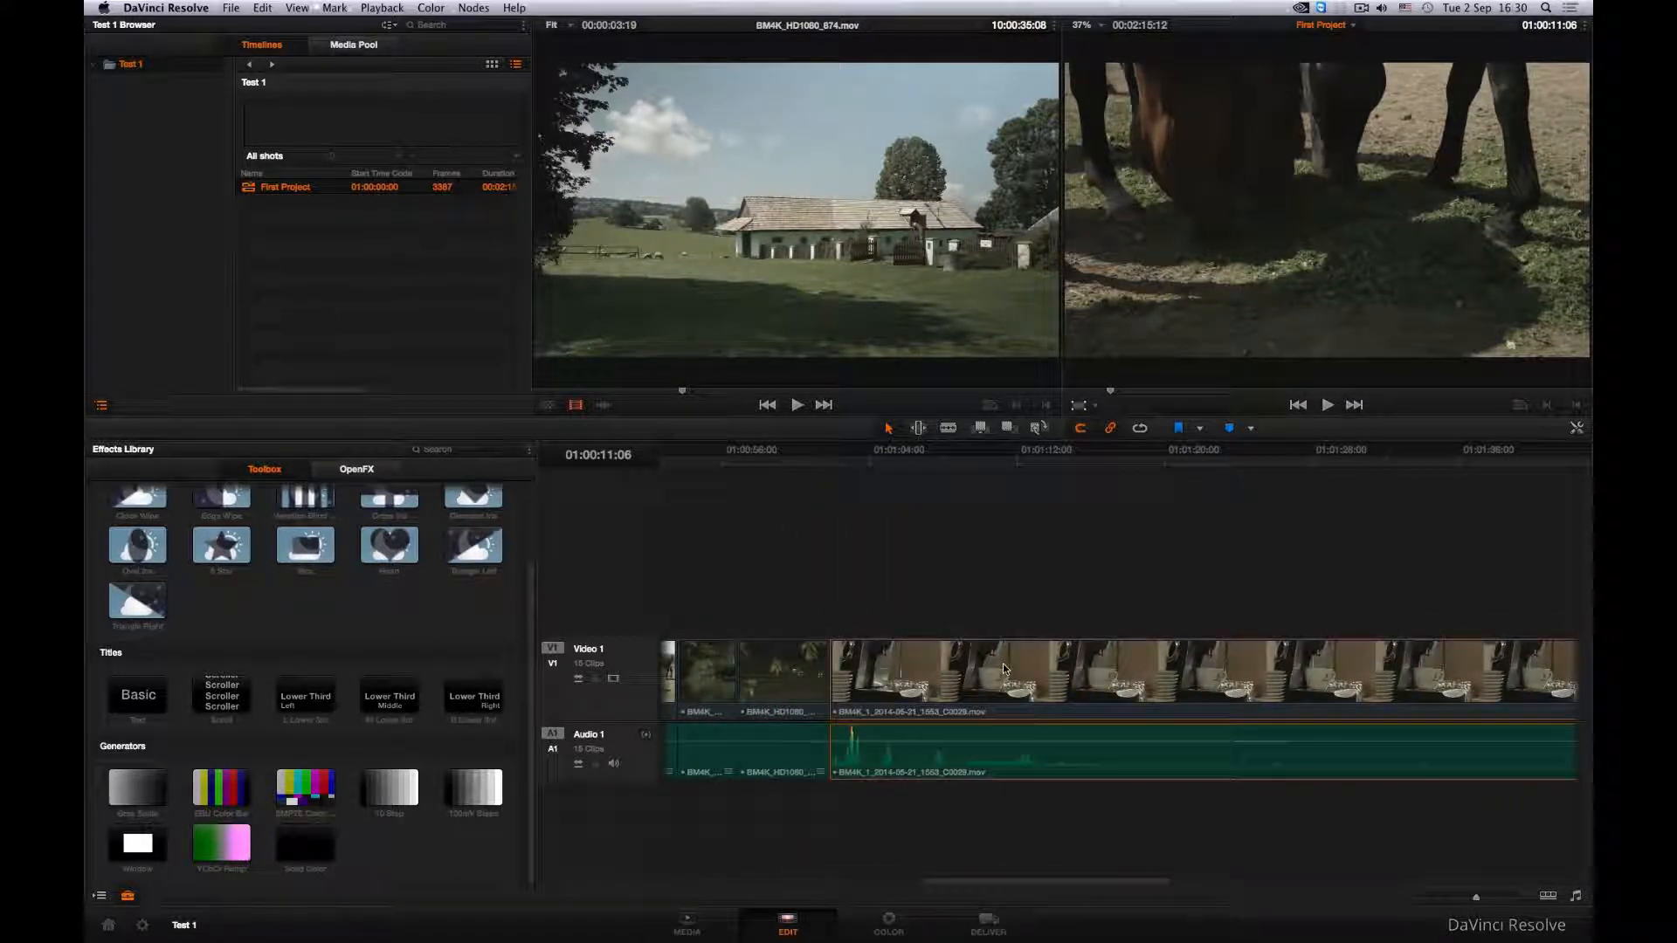
key("BackSpace")
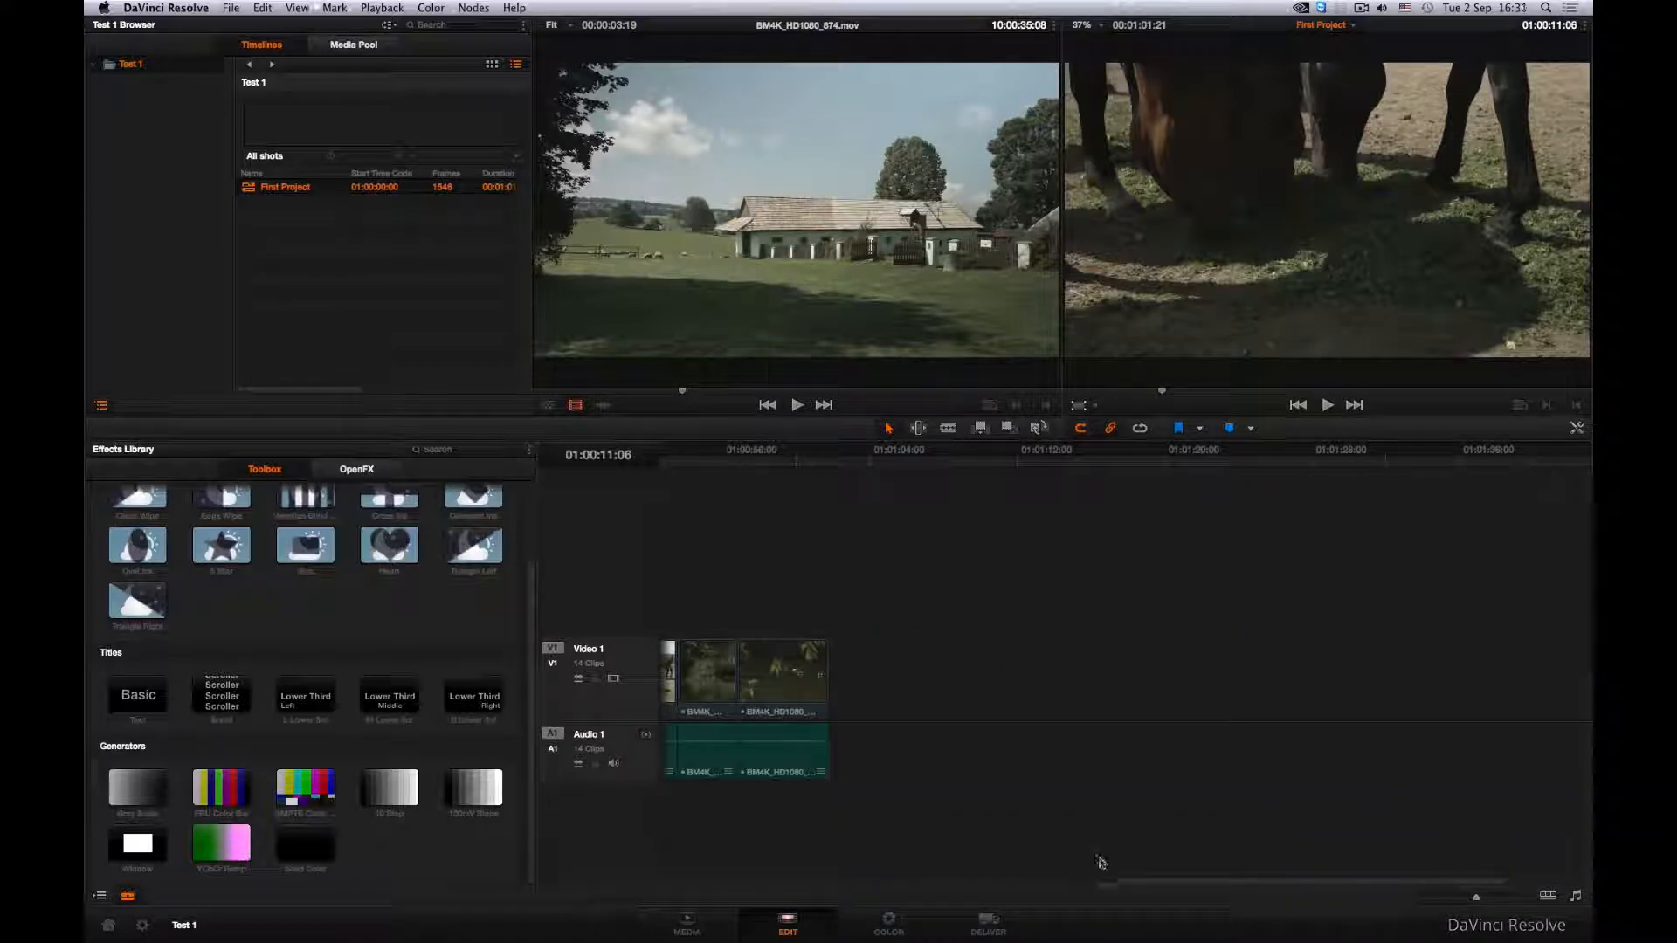
left_click_drag(1103, 881, 656, 881)
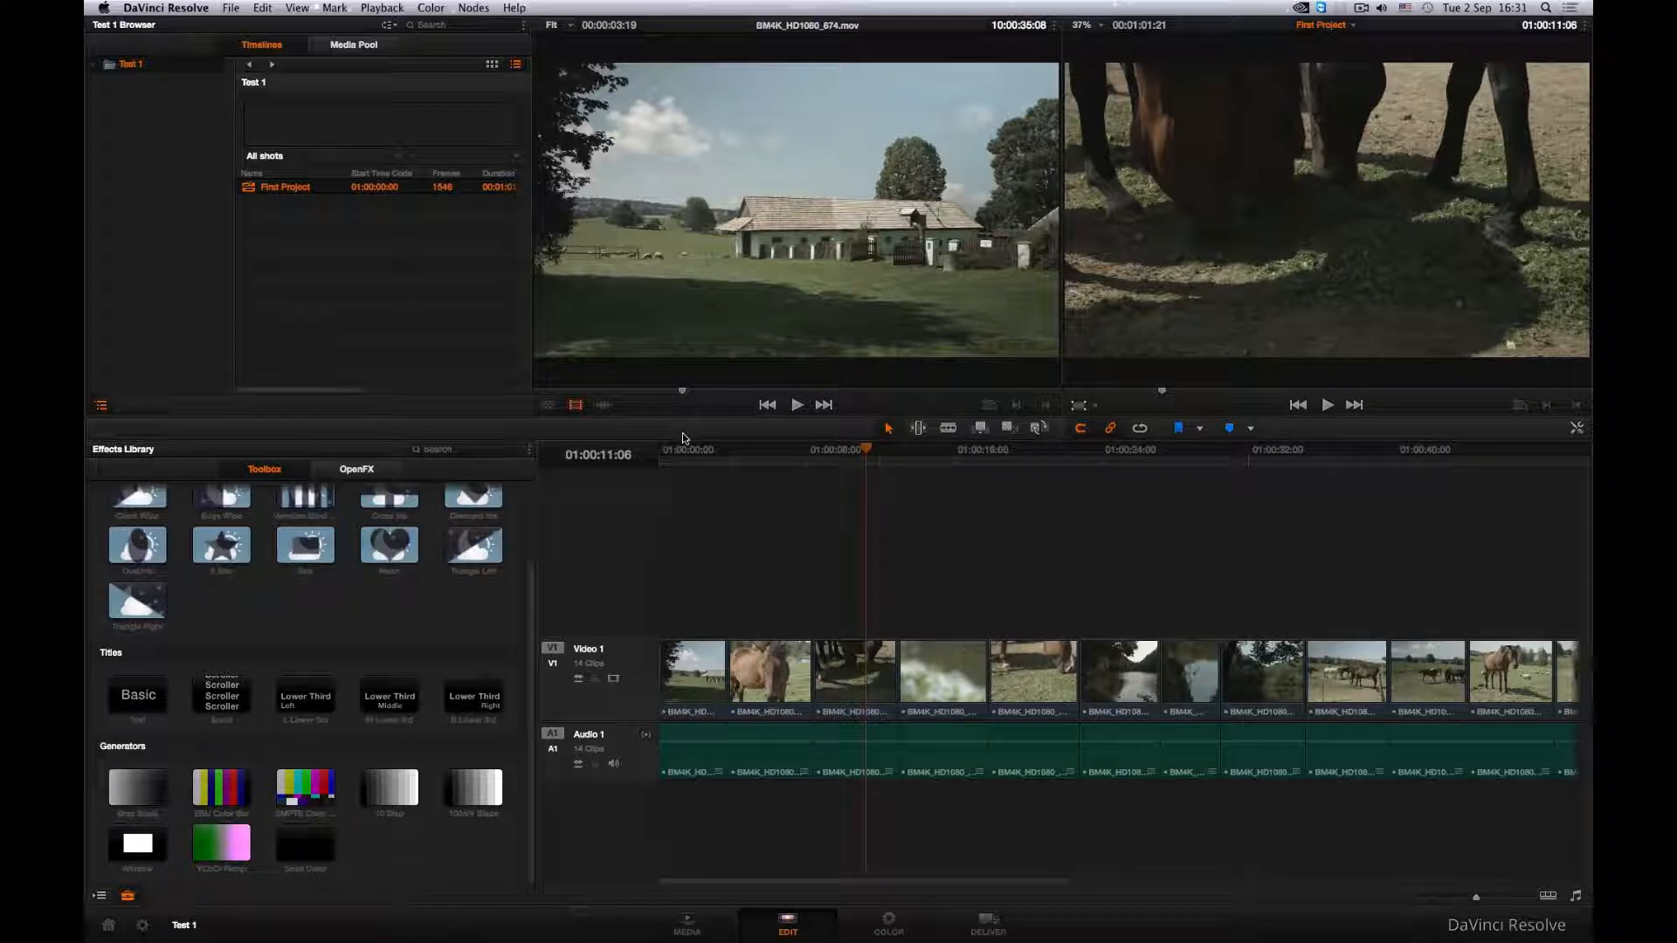
- Park the playhead at 01:00:42:05, switch to the Color page and view various clips in the thumbnail timeline
left_click(1437, 451)
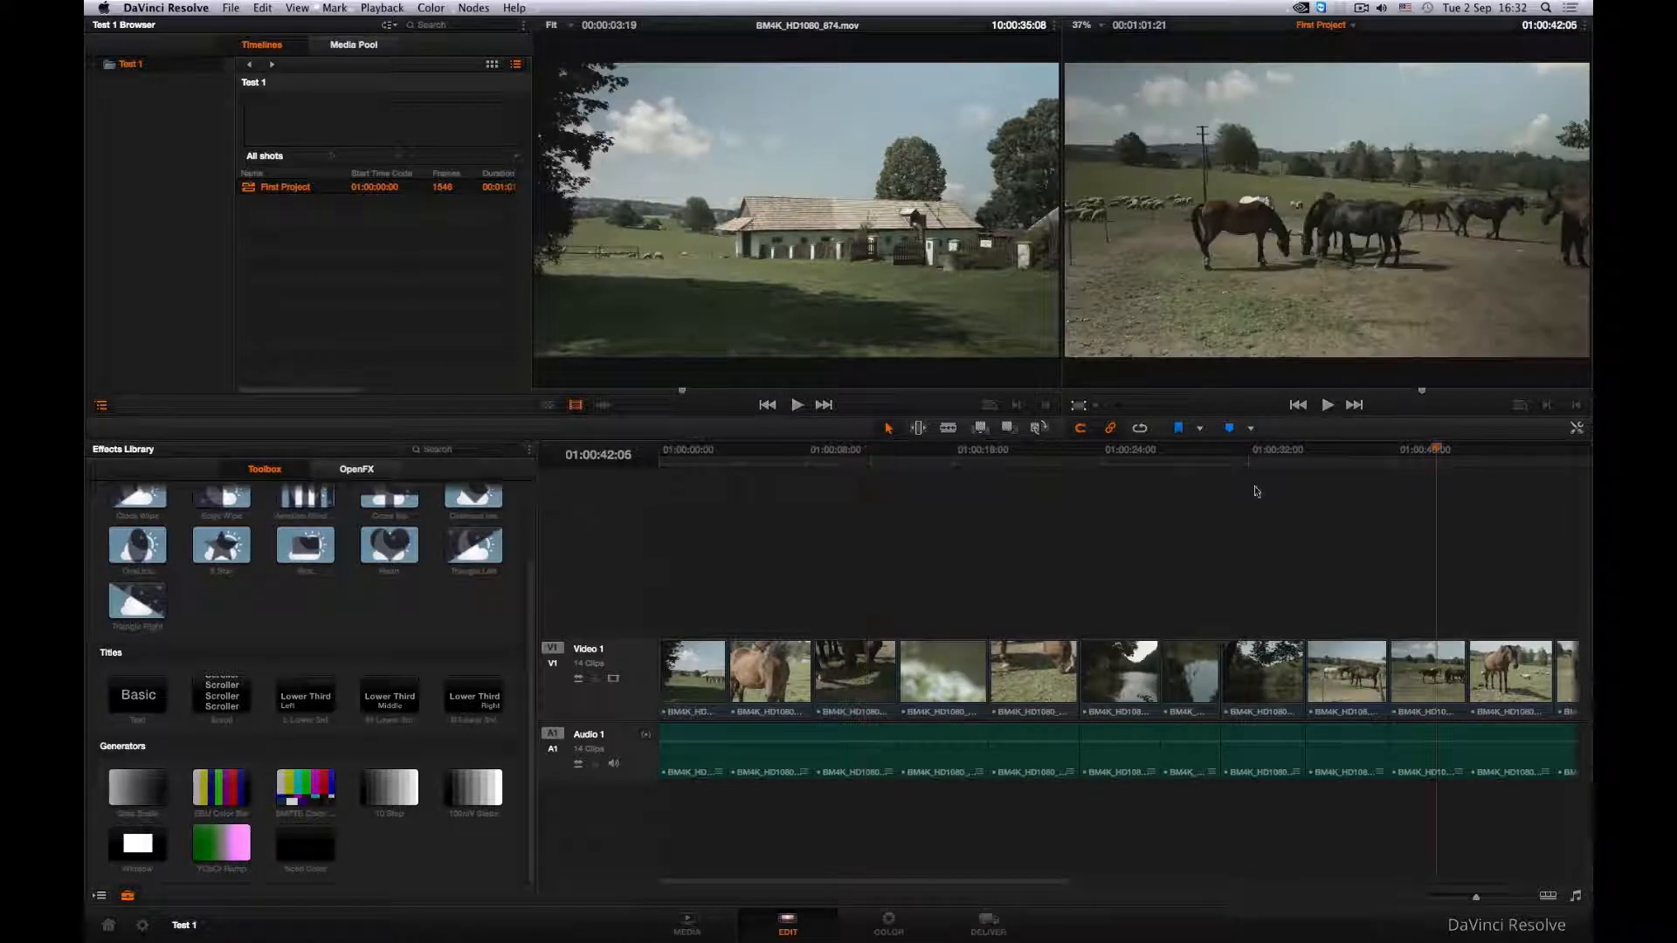
left_click(897, 919)
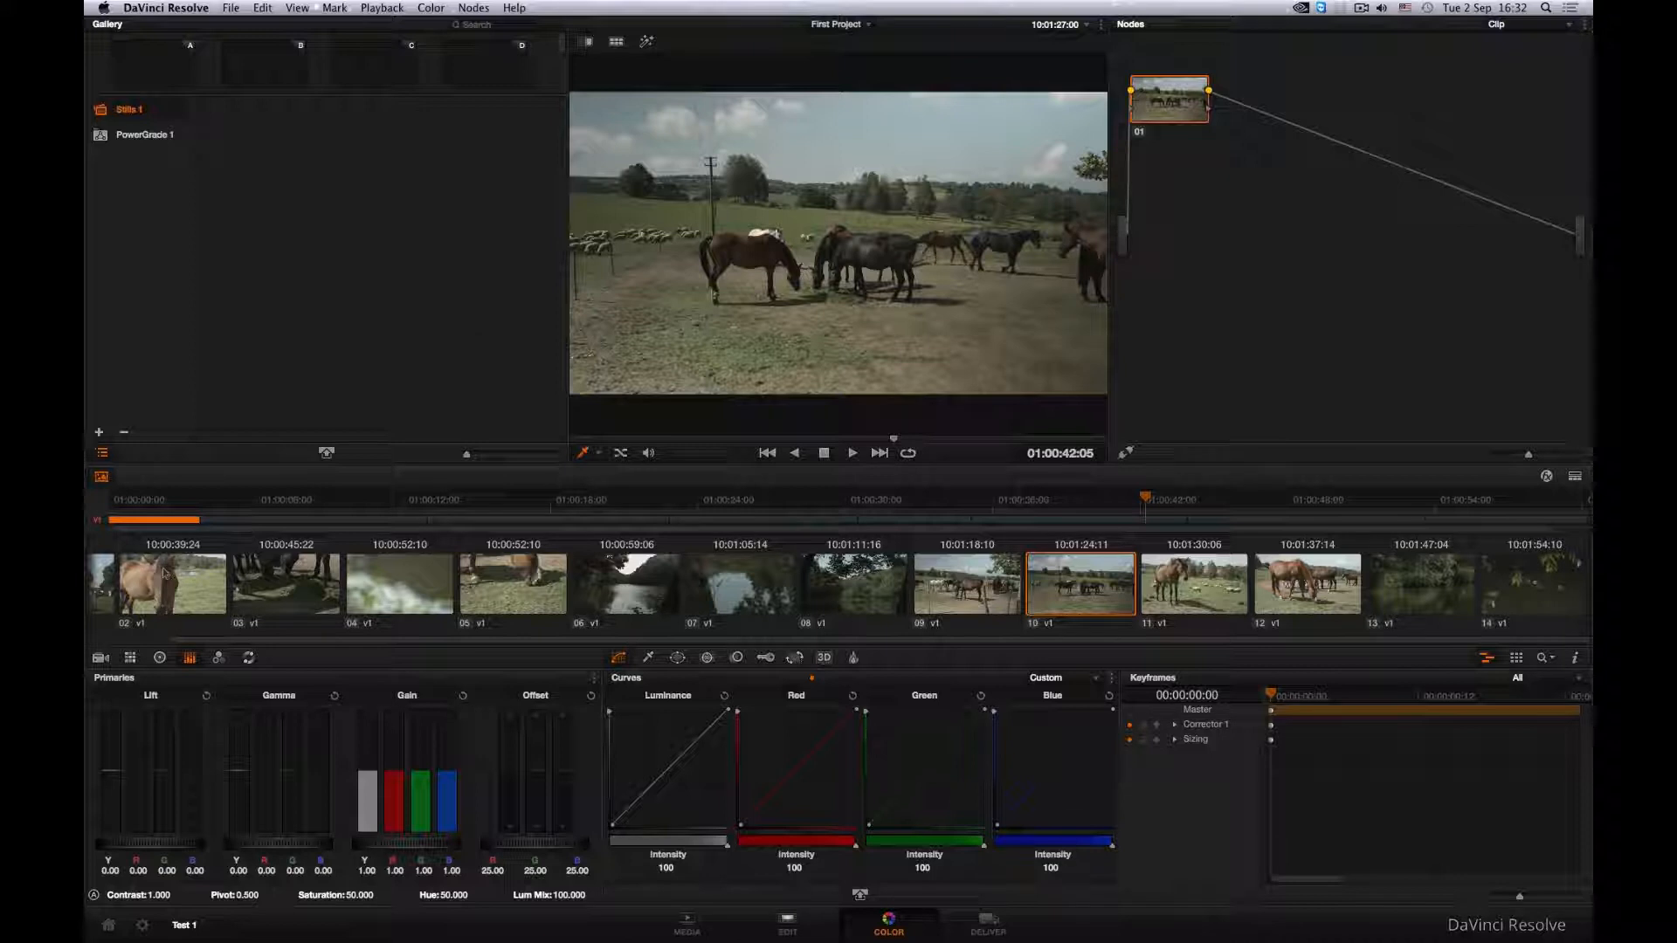
left_click(507, 591)
left_click(318, 595)
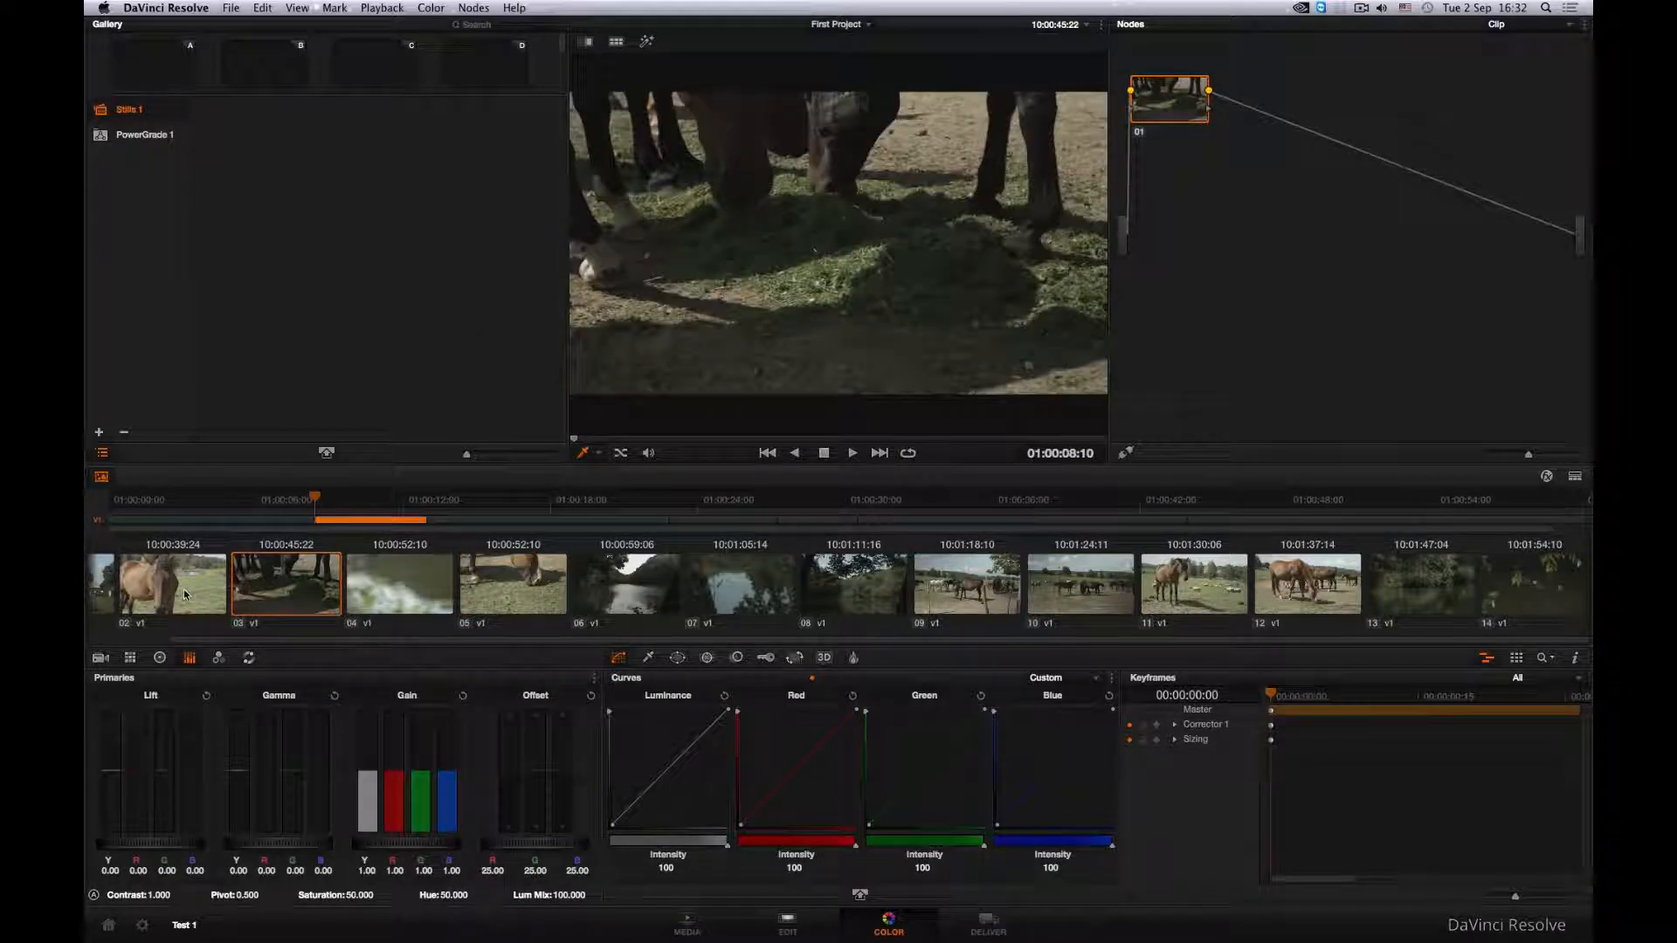
left_click(185, 595)
left_click(1308, 581)
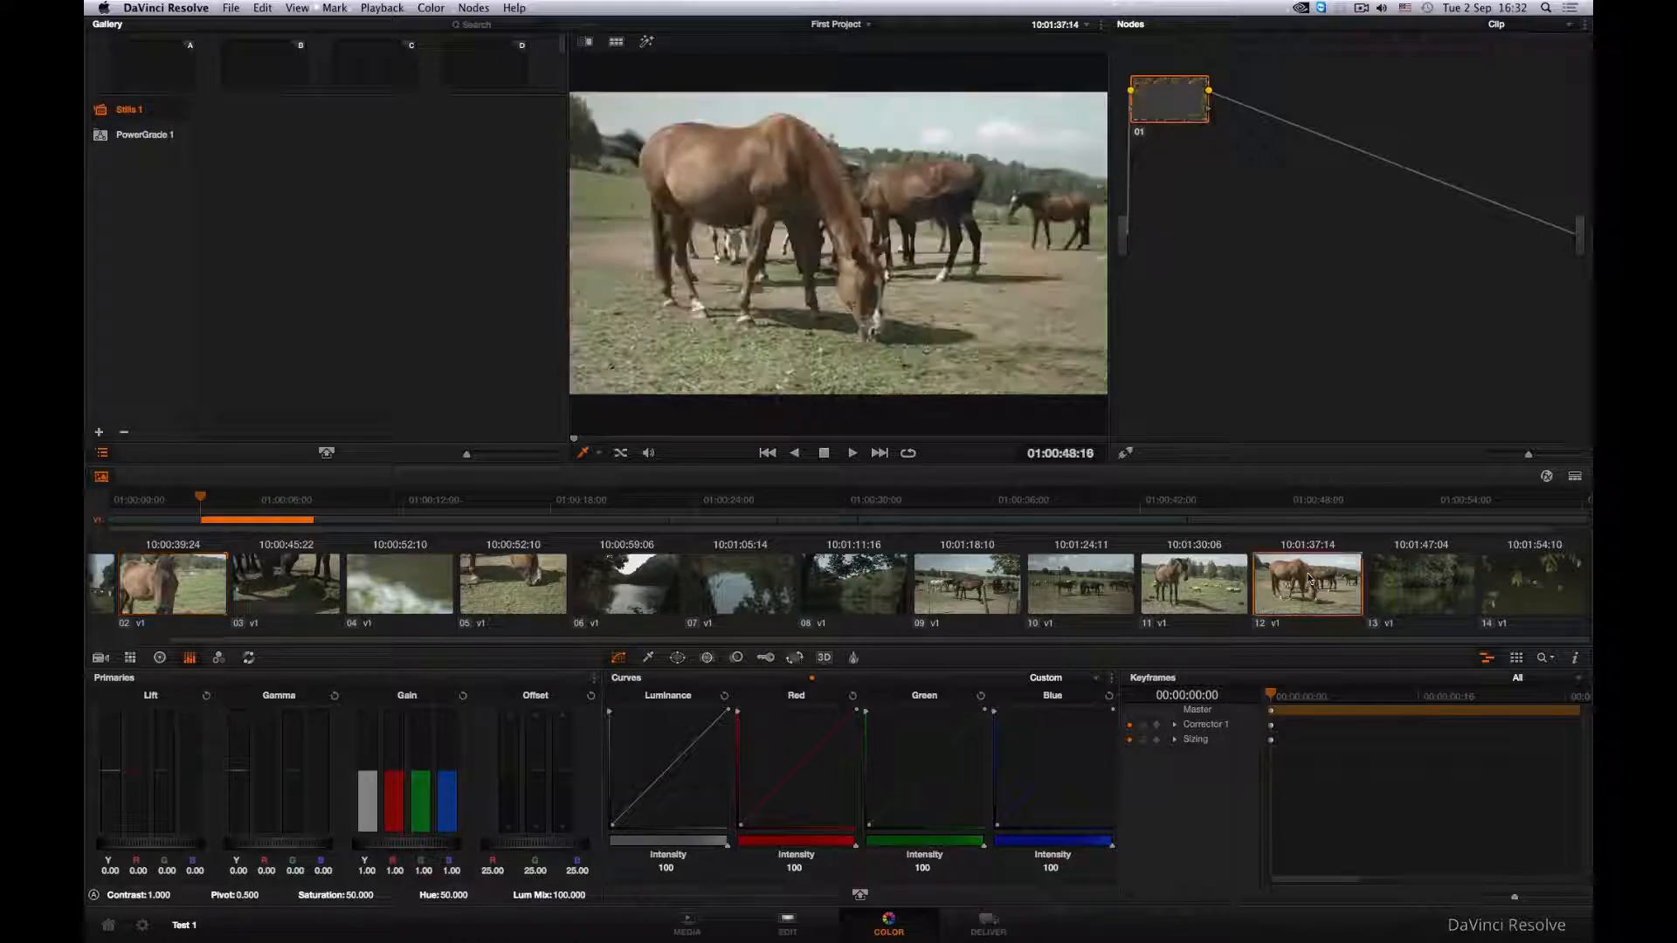
left_click(1387, 577)
left_click(1082, 595)
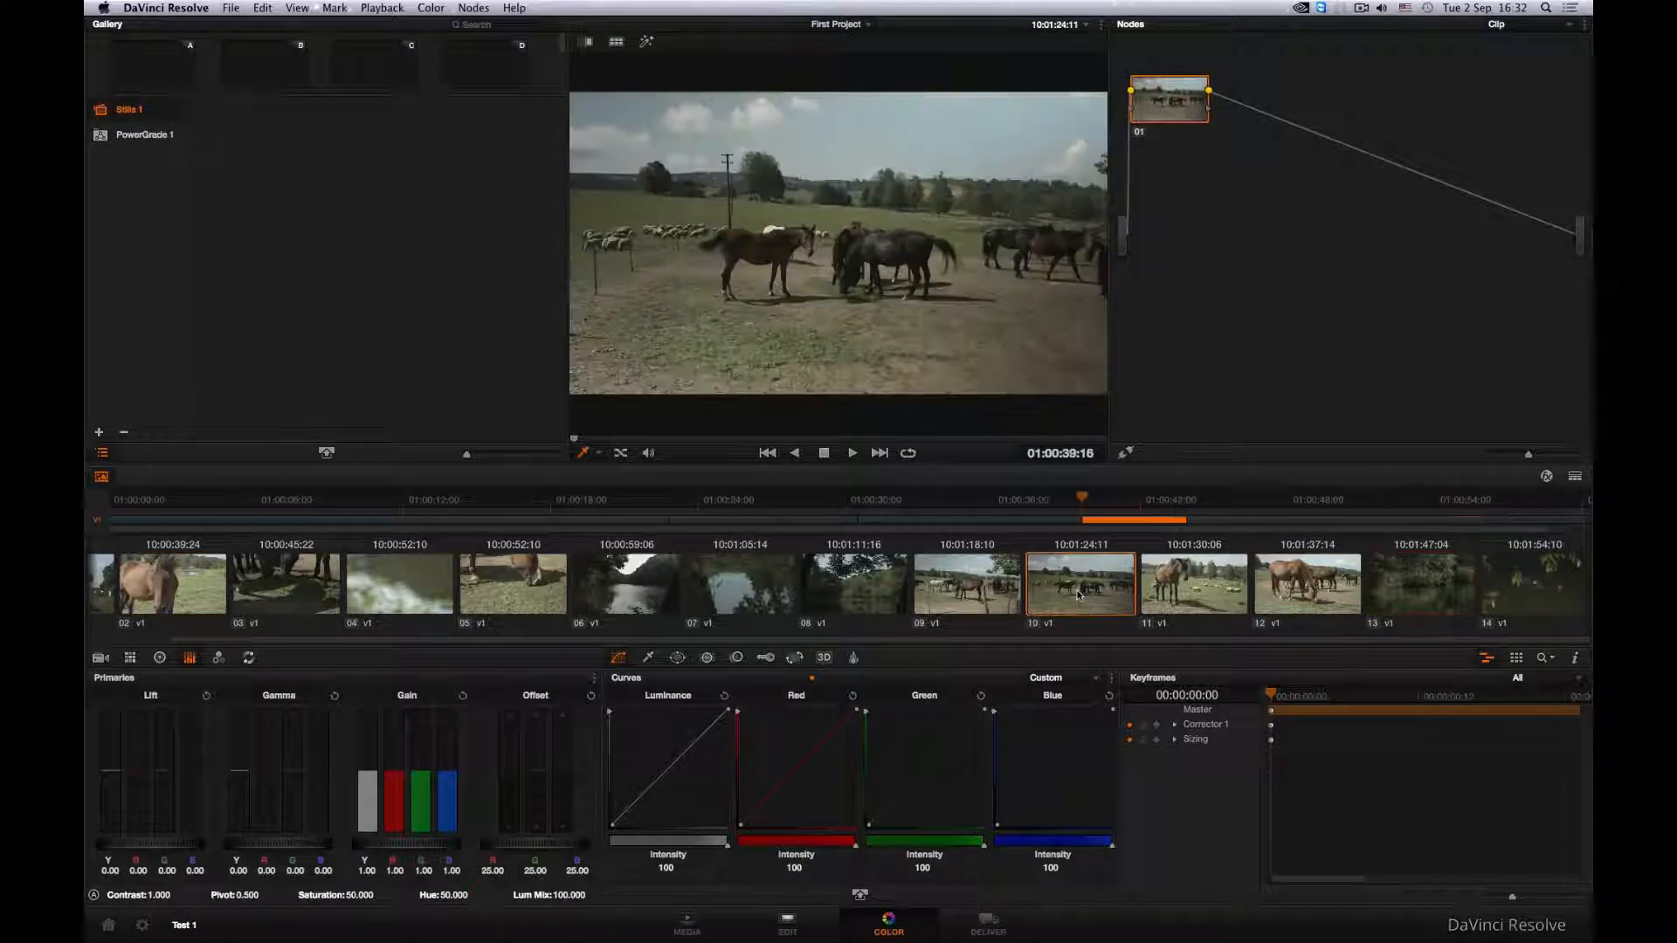
left_click(852, 603)
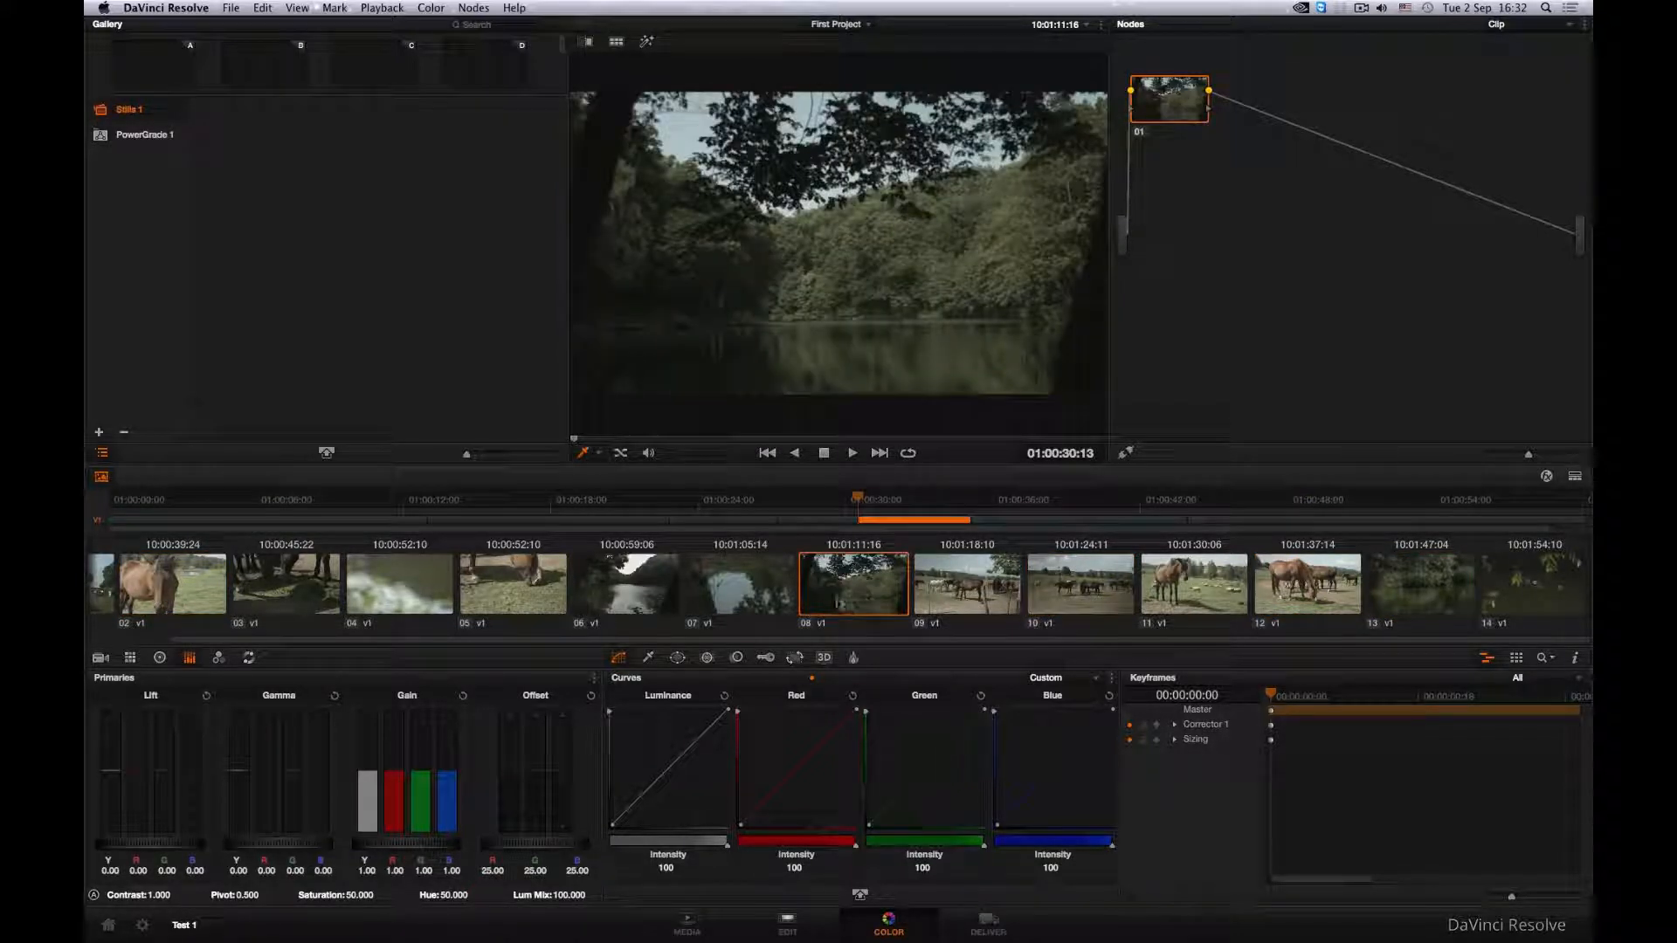
left_click(614, 595)
left_click(302, 594)
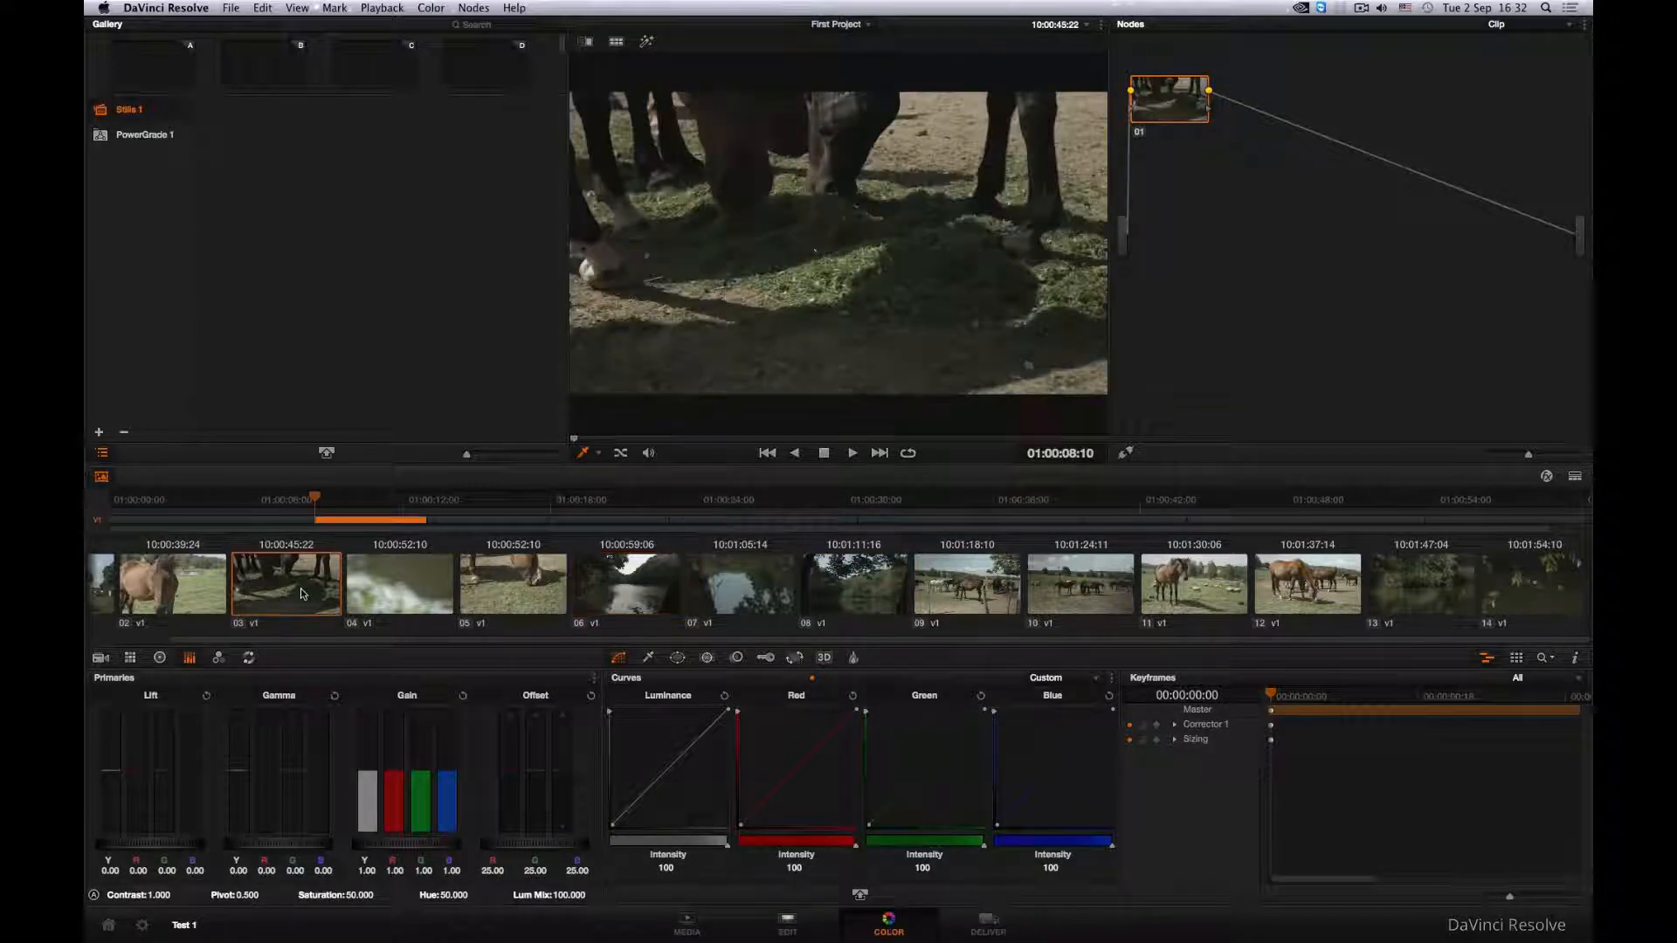
left_click(201, 588)
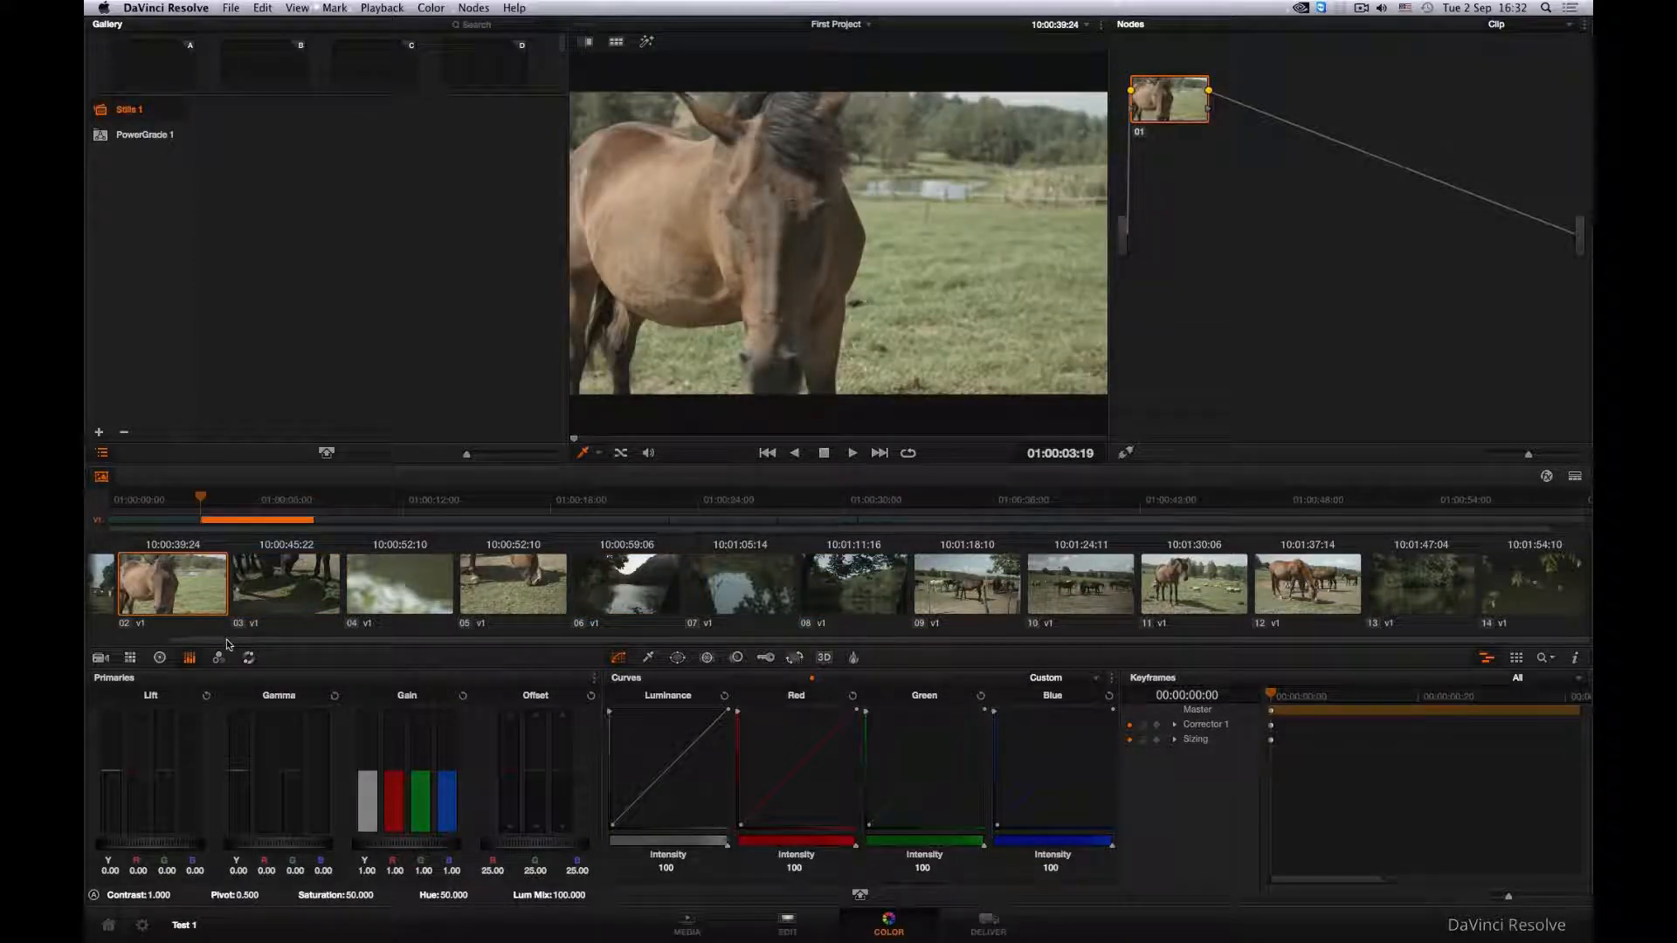
- View clips 01 to 08 in order in the Color page's thumbnail timeline
scroll(226, 645, "left", 2)
left_click(145, 601)
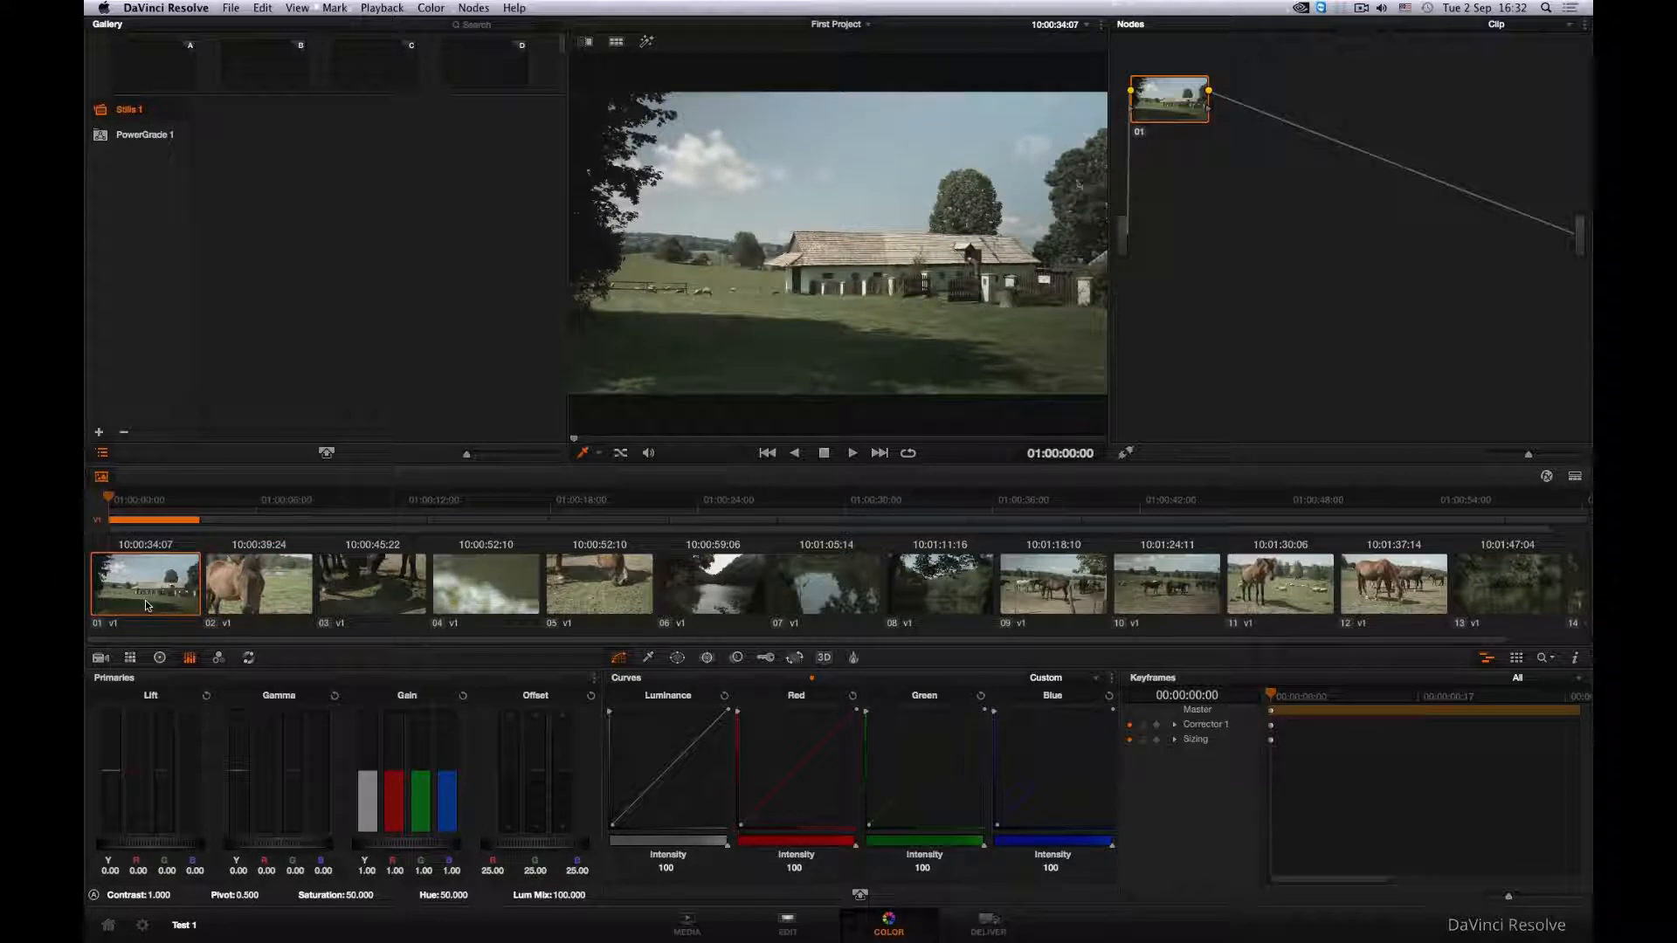
left_click(293, 599)
left_click(349, 597)
left_click(522, 587)
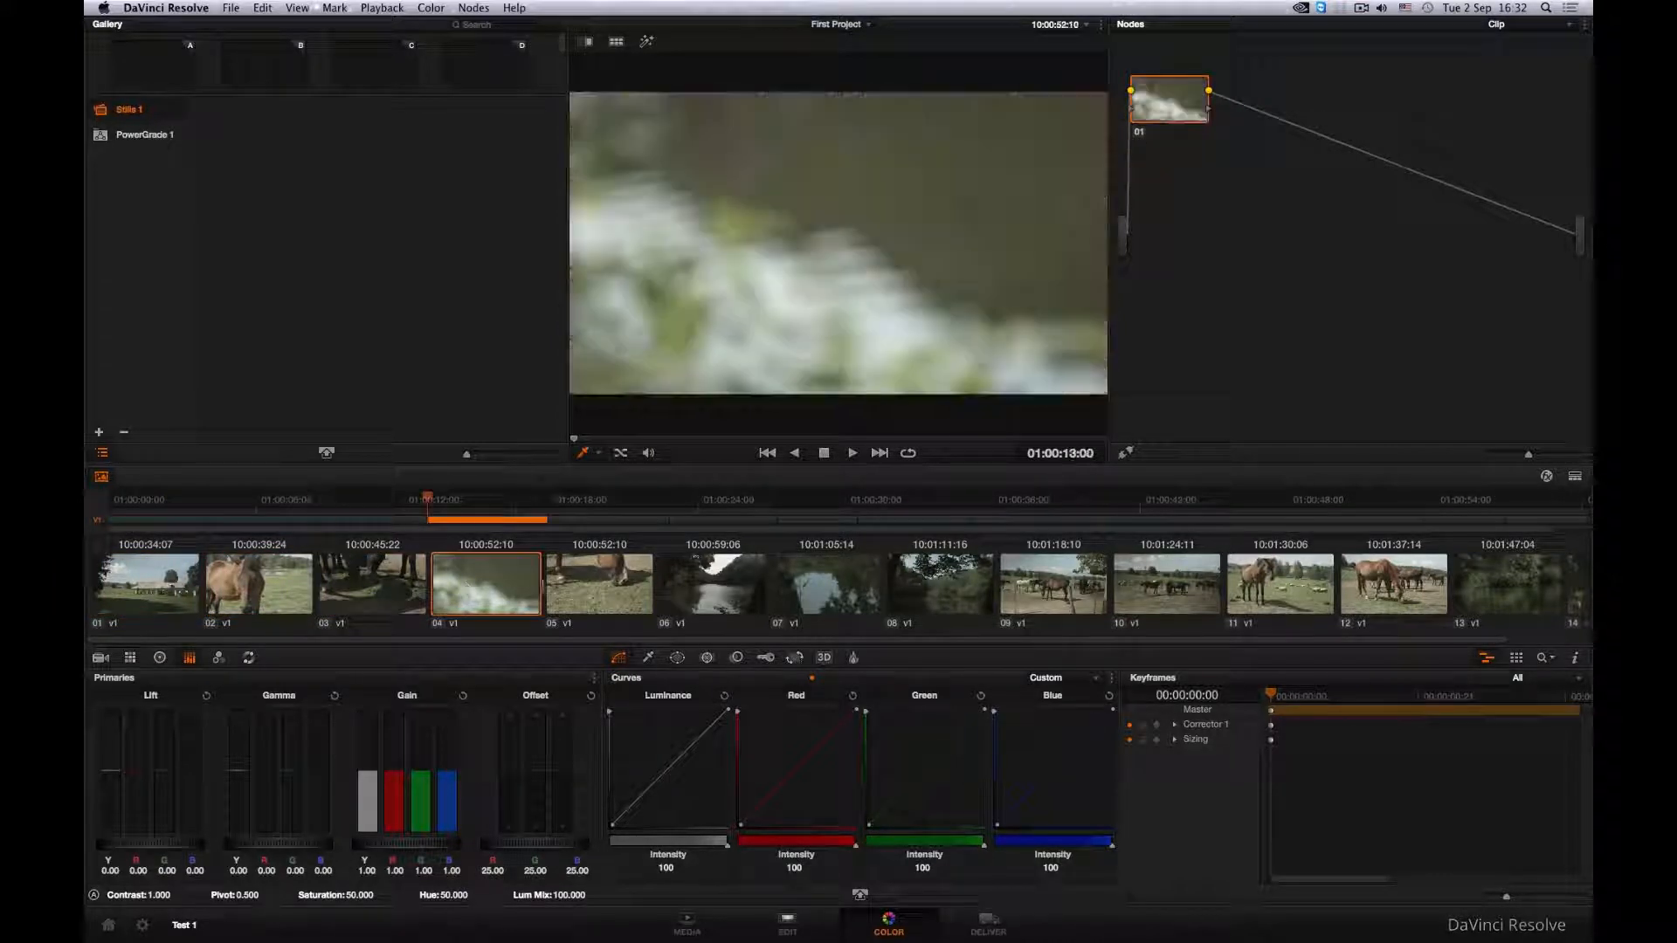
left_click(563, 583)
left_click(693, 592)
left_click(800, 592)
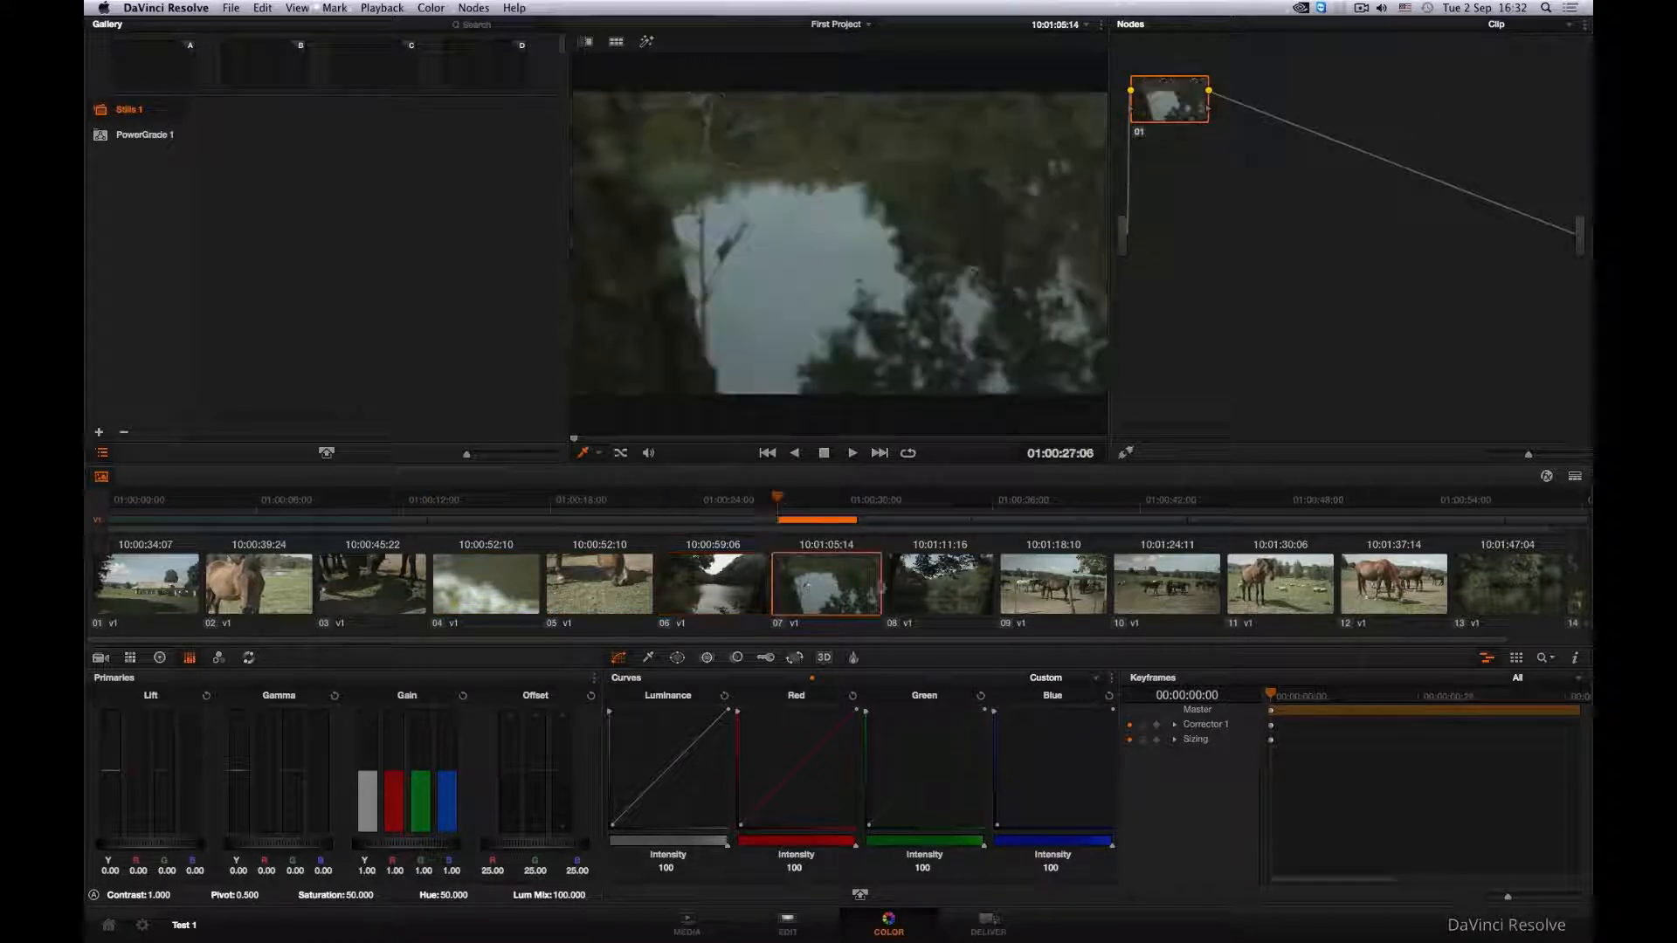
left_click(927, 585)
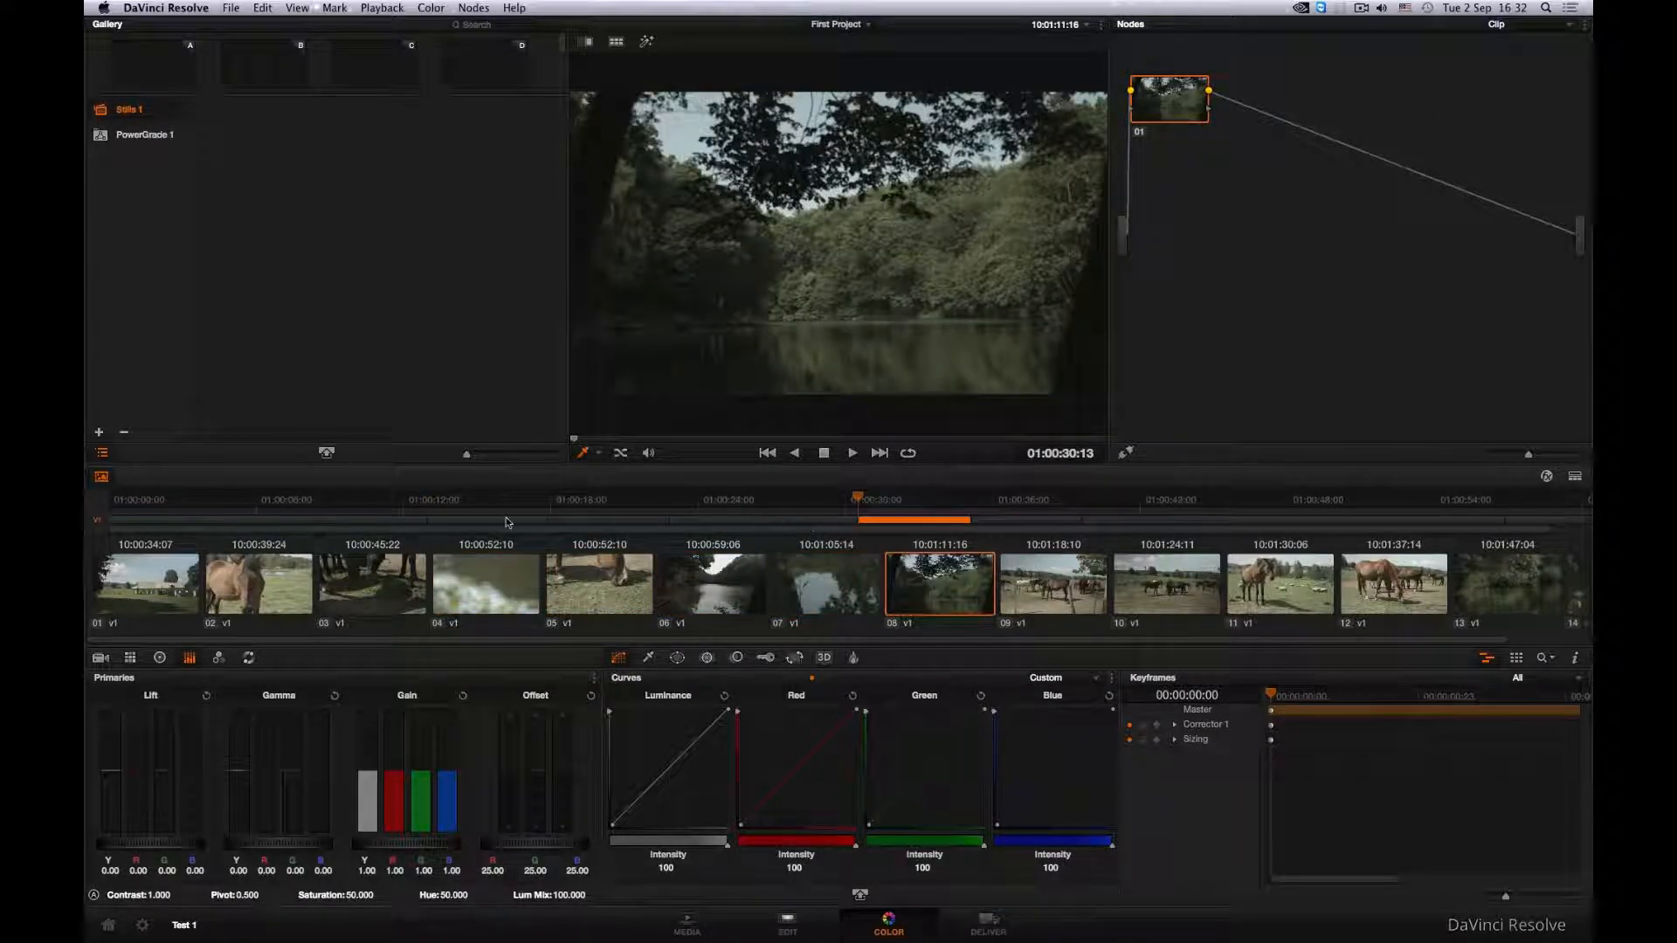
- Play the timeline from its first frame and look through clips 08 to 14 in the thumbnail timeline
left_click_drag(856, 499, 108, 500)
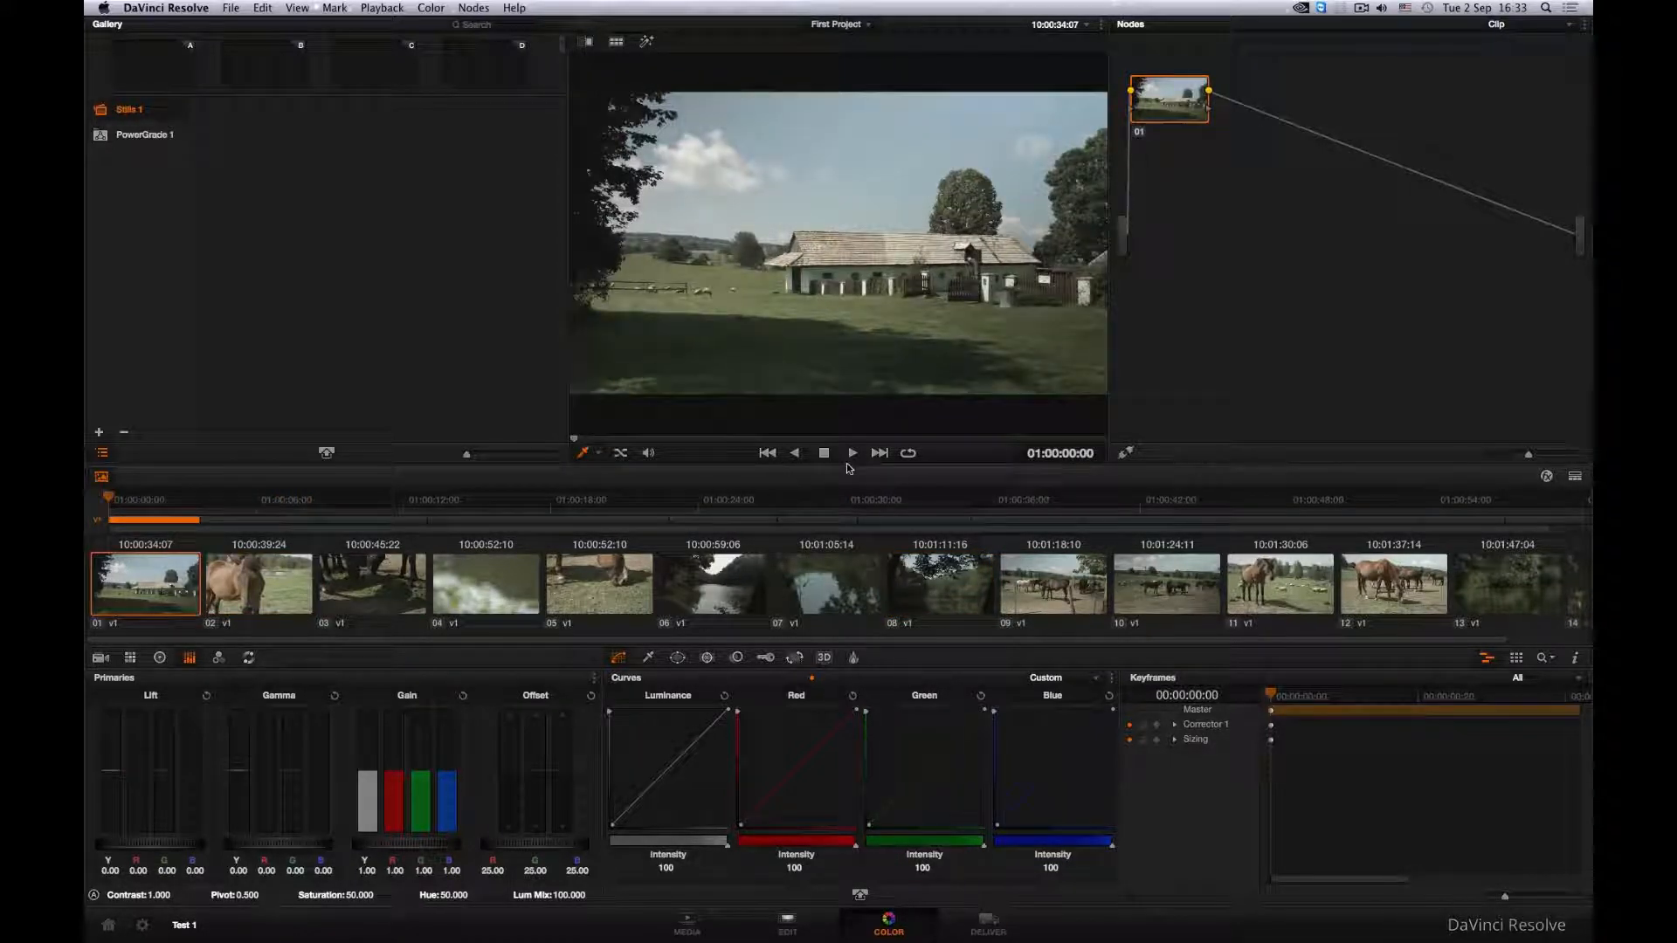
key("space")
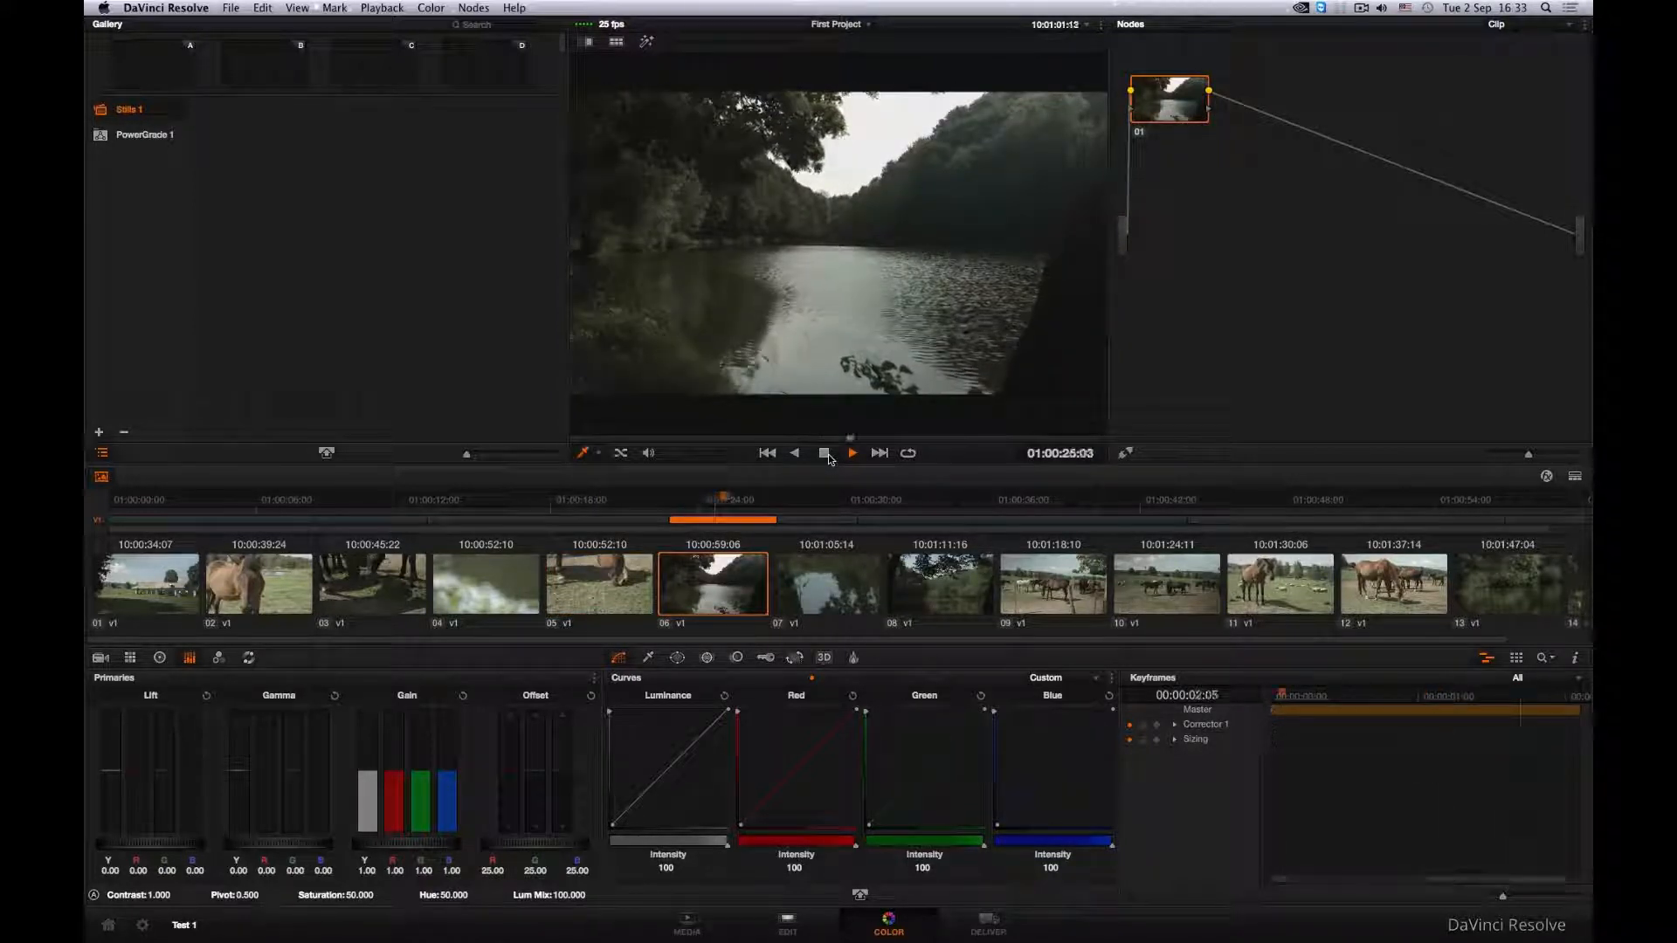
left_click(931, 590)
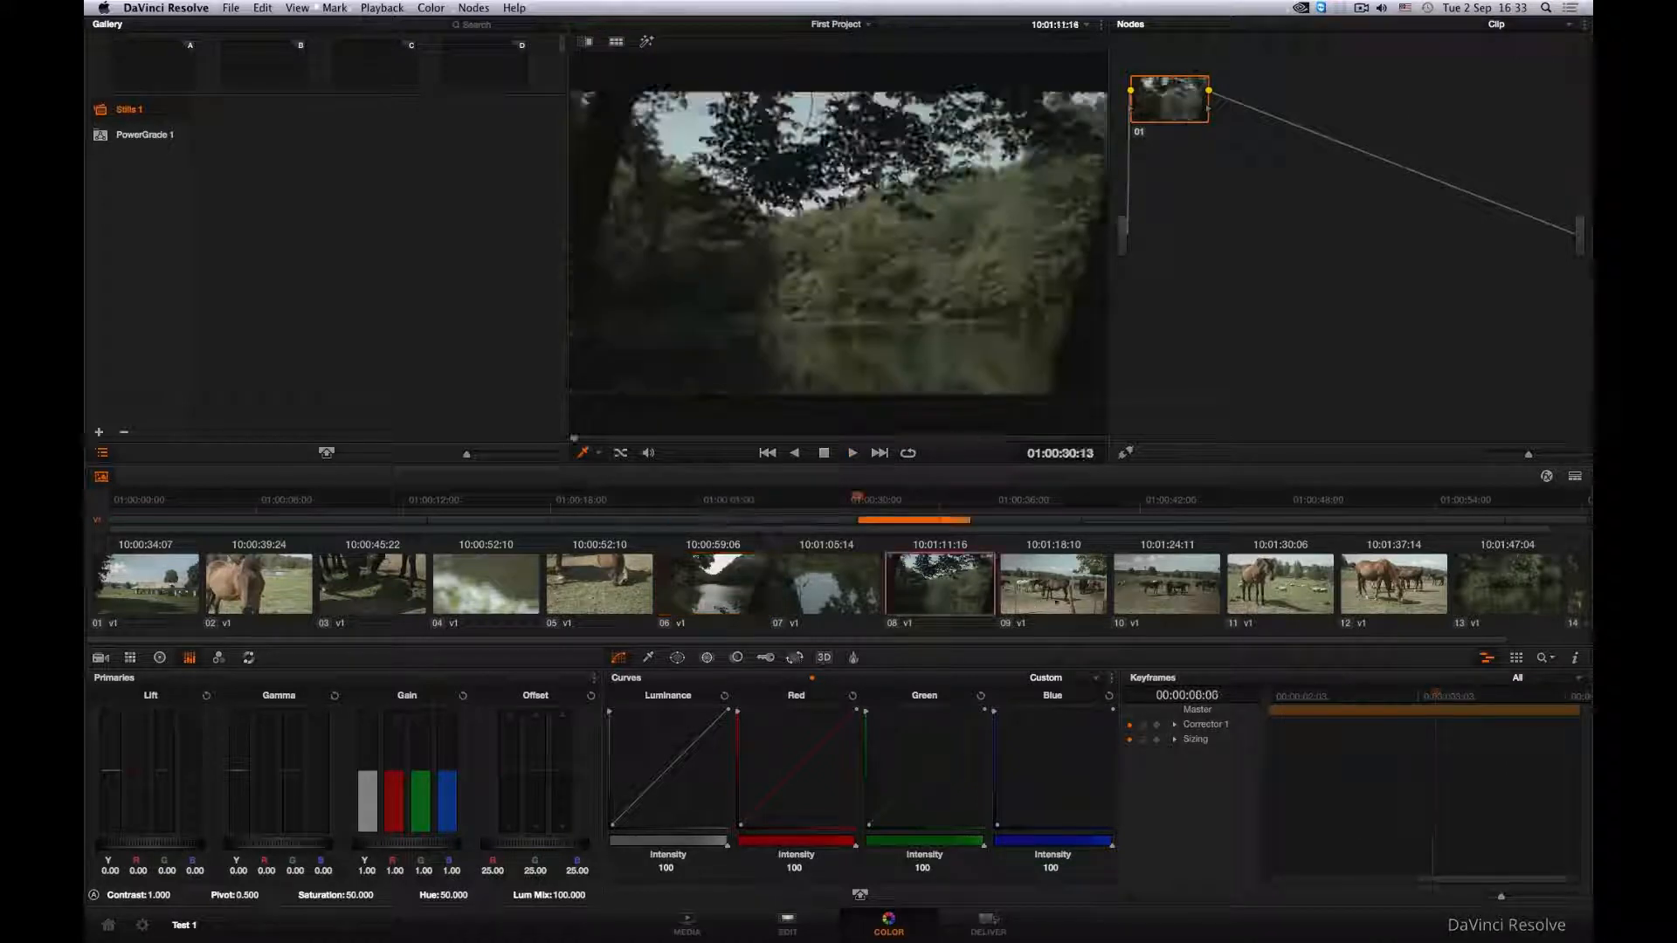
left_click(1052, 586)
left_click(1190, 591)
left_click(1363, 583)
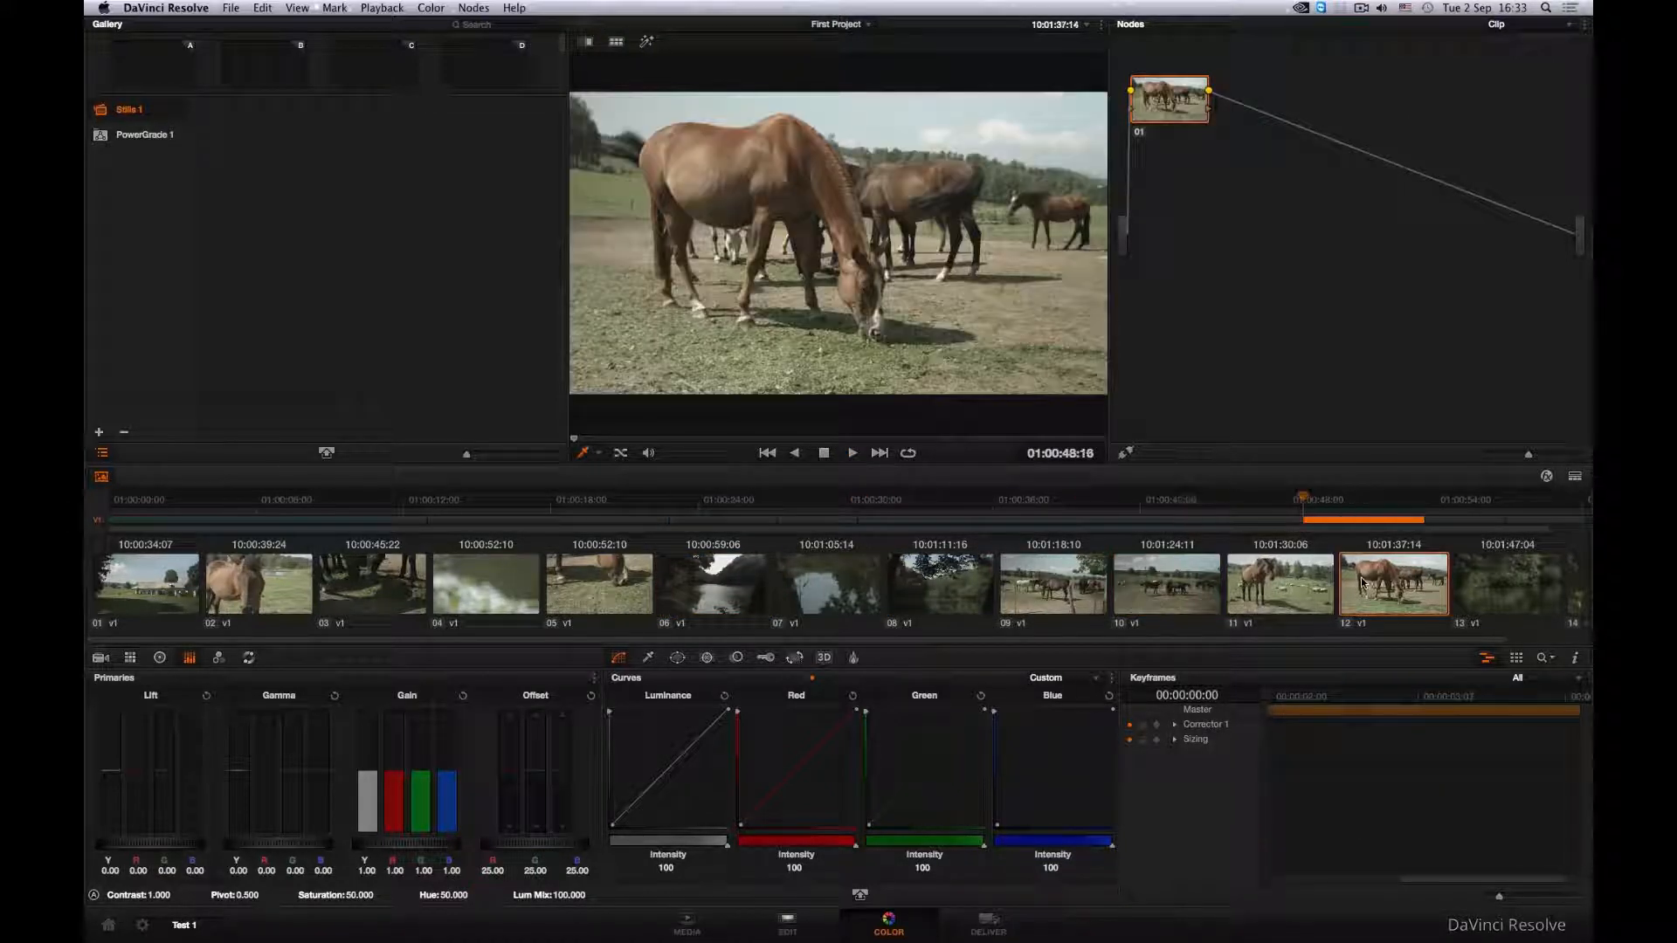
left_click(1518, 588)
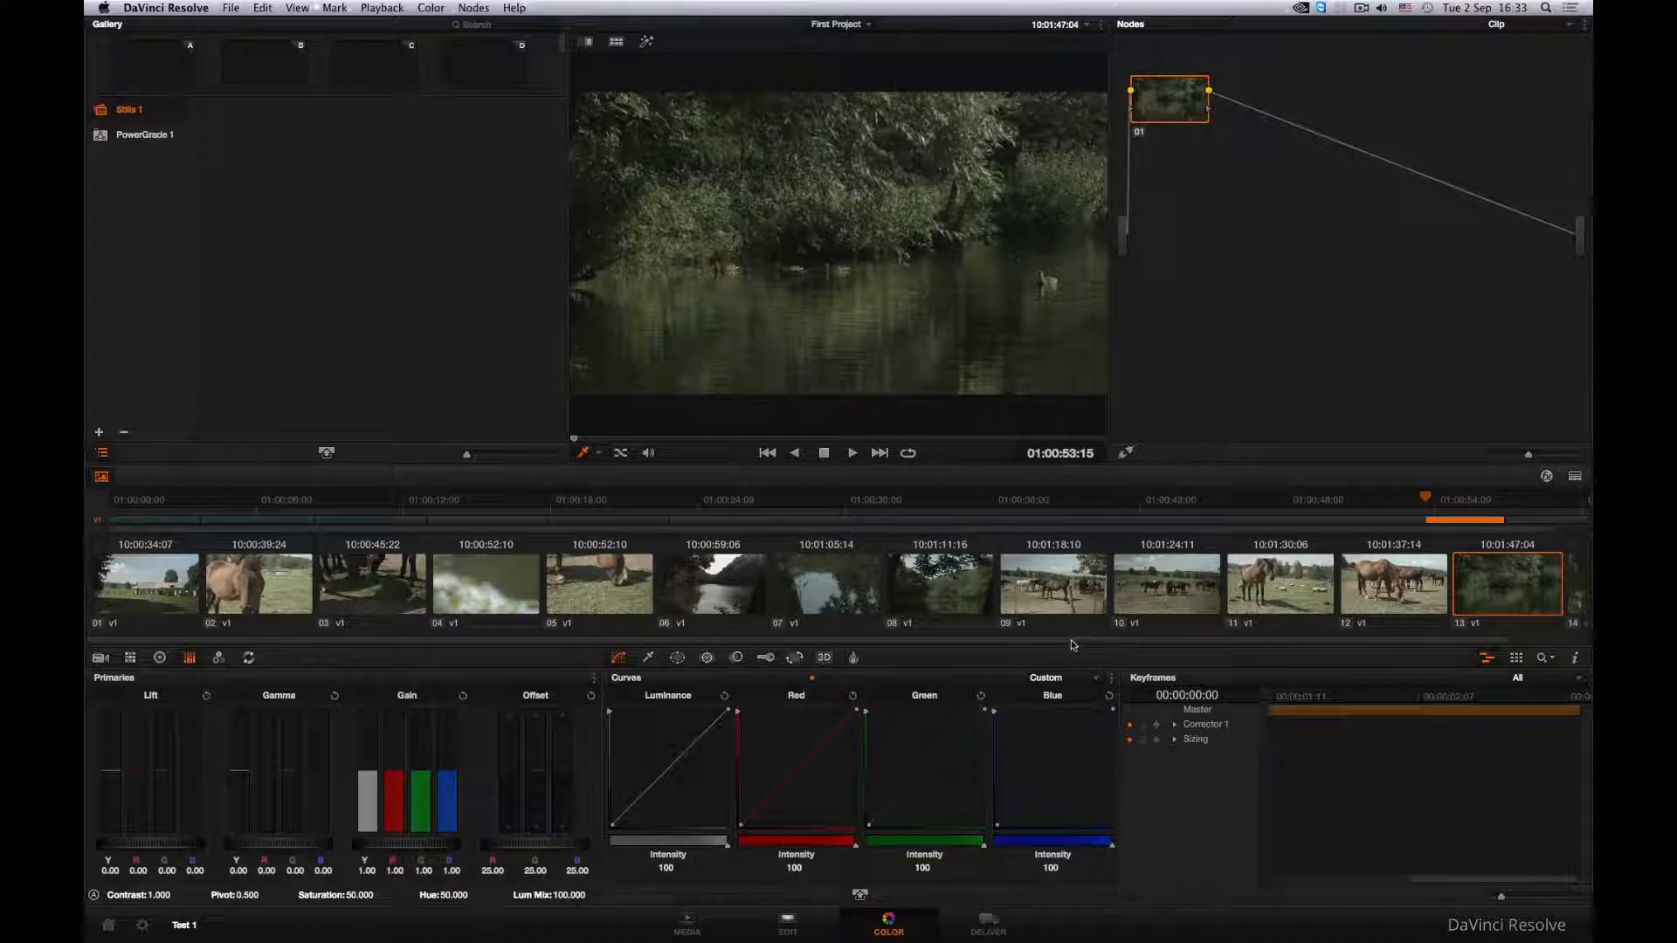
scroll(1074, 645, "right", 2)
left_click(1524, 595)
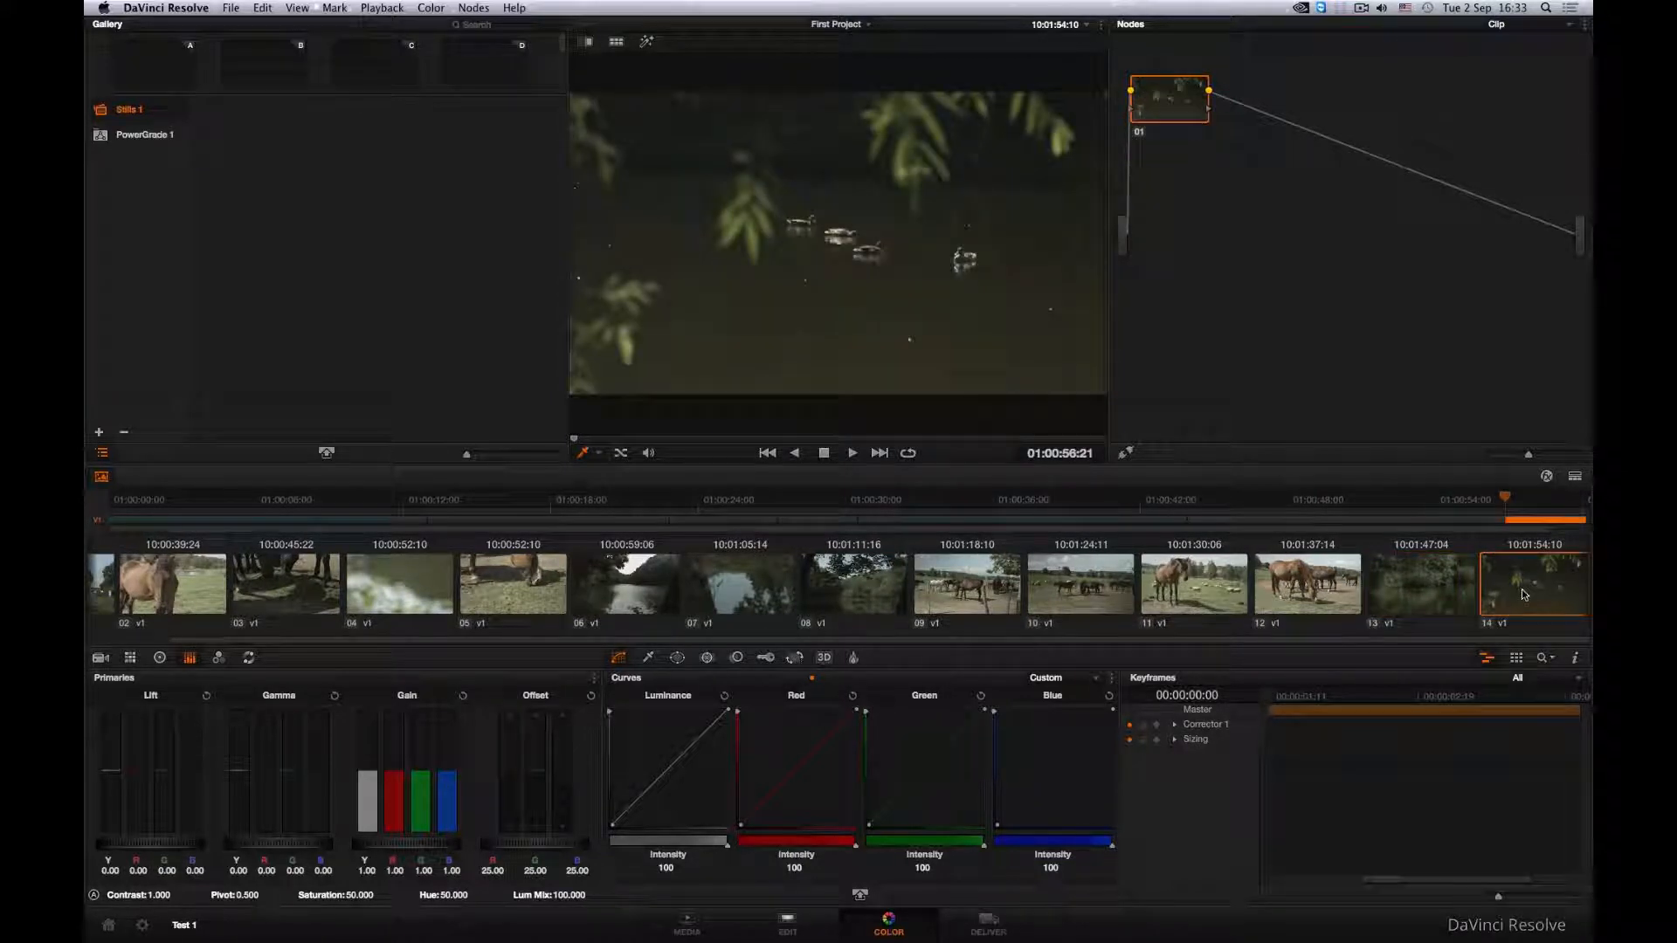
left_click(1335, 599)
left_click(1216, 597)
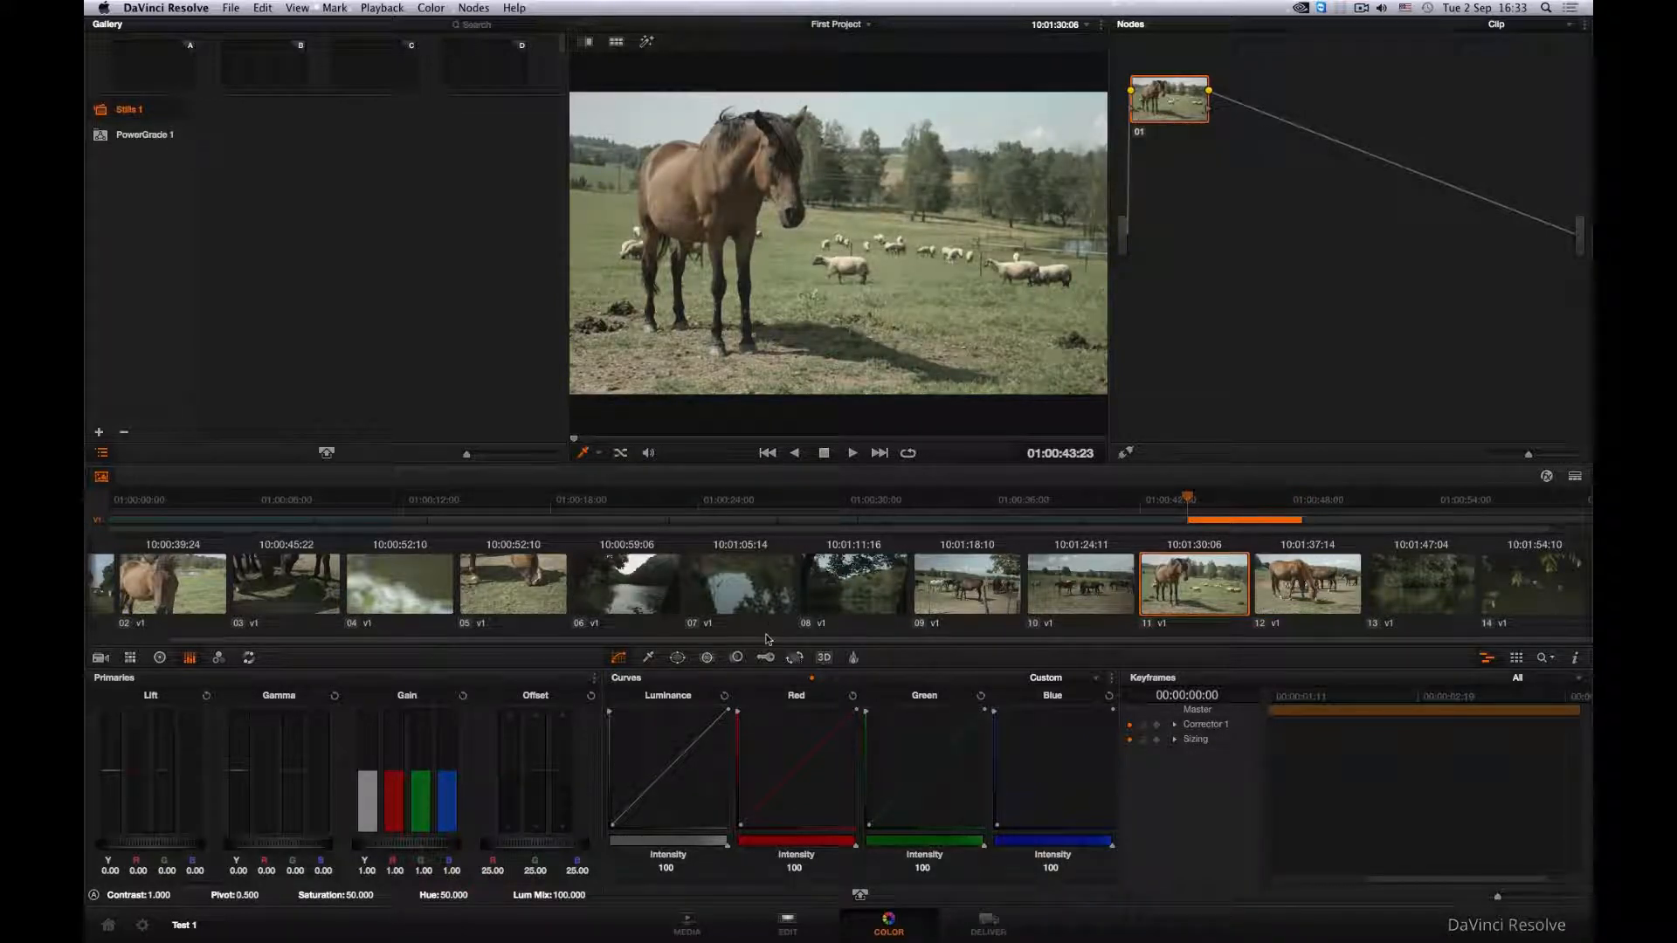
scroll(767, 594, "left", 2)
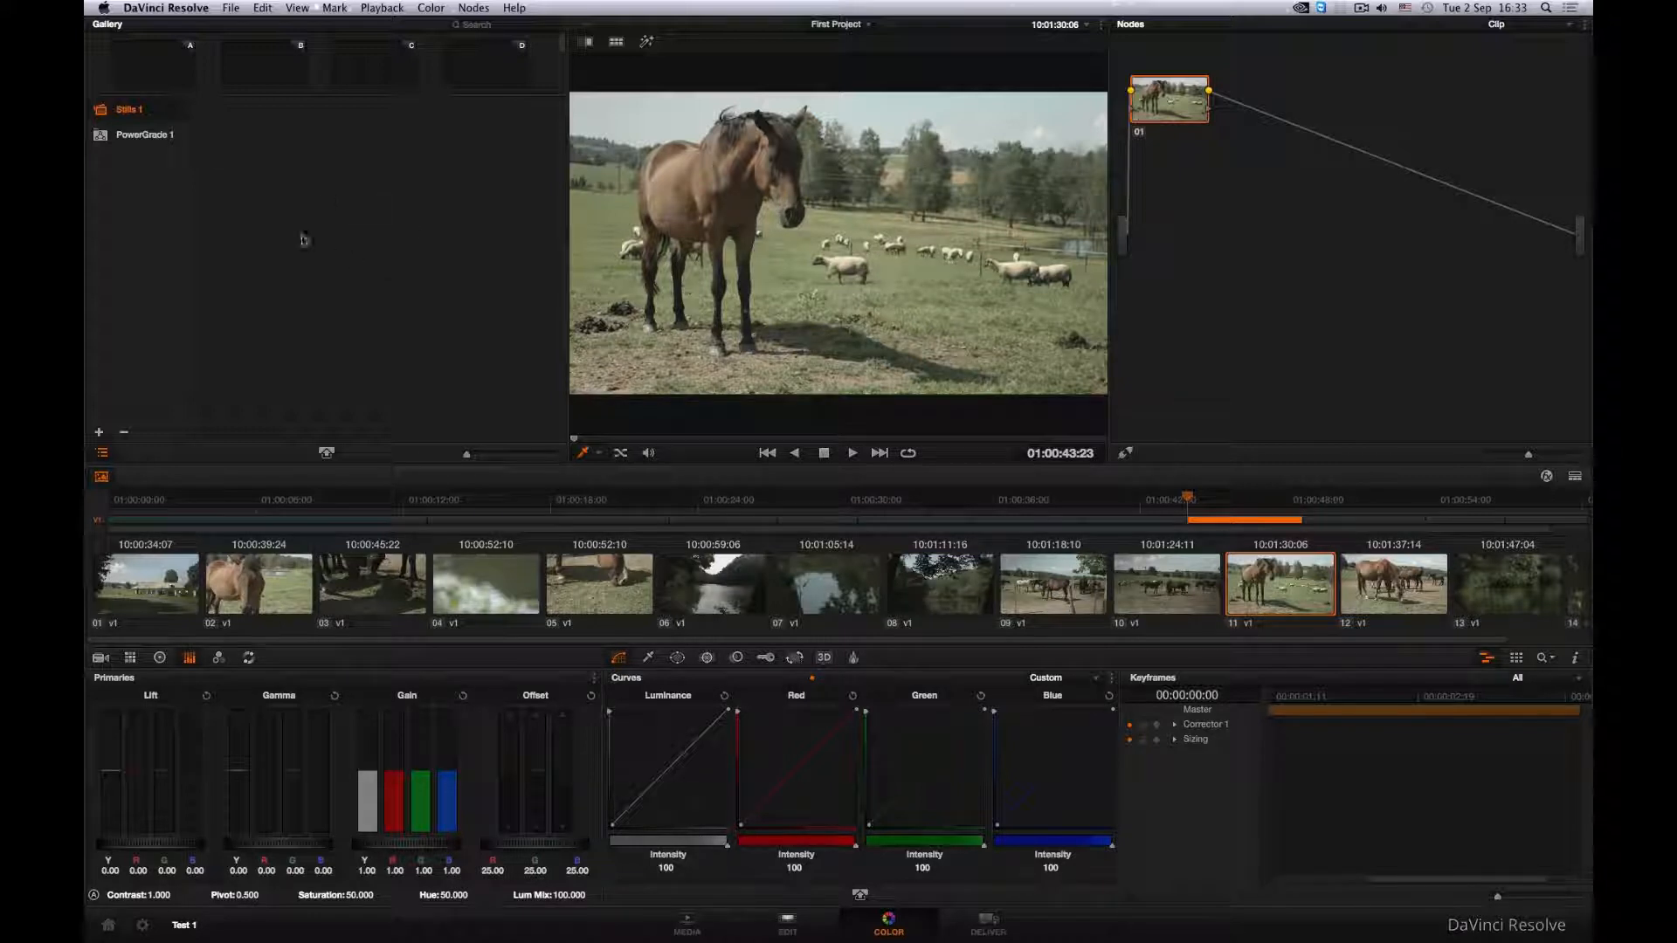
- Slightly enlarge the memories strip in the Gallery and check which timelines the viewer offers
mouse_move(397, 97)
left_mouse_down()
mouse_move(399, 260)
mouse_move(407, 101)
left_mouse_up()
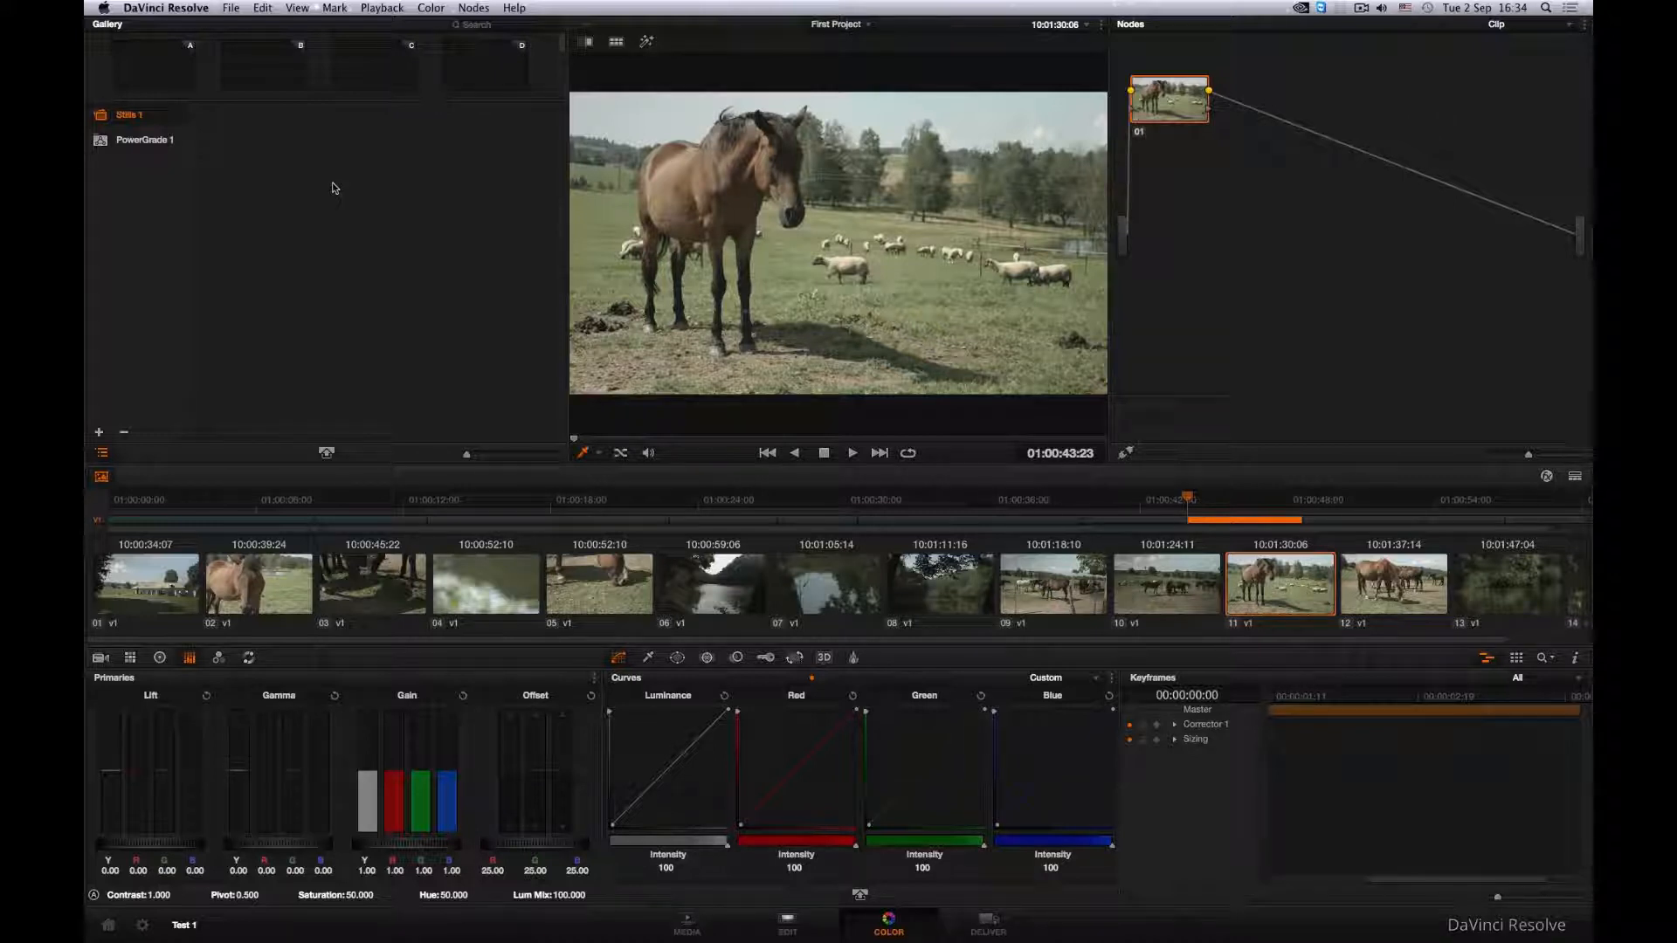
left_click(868, 25)
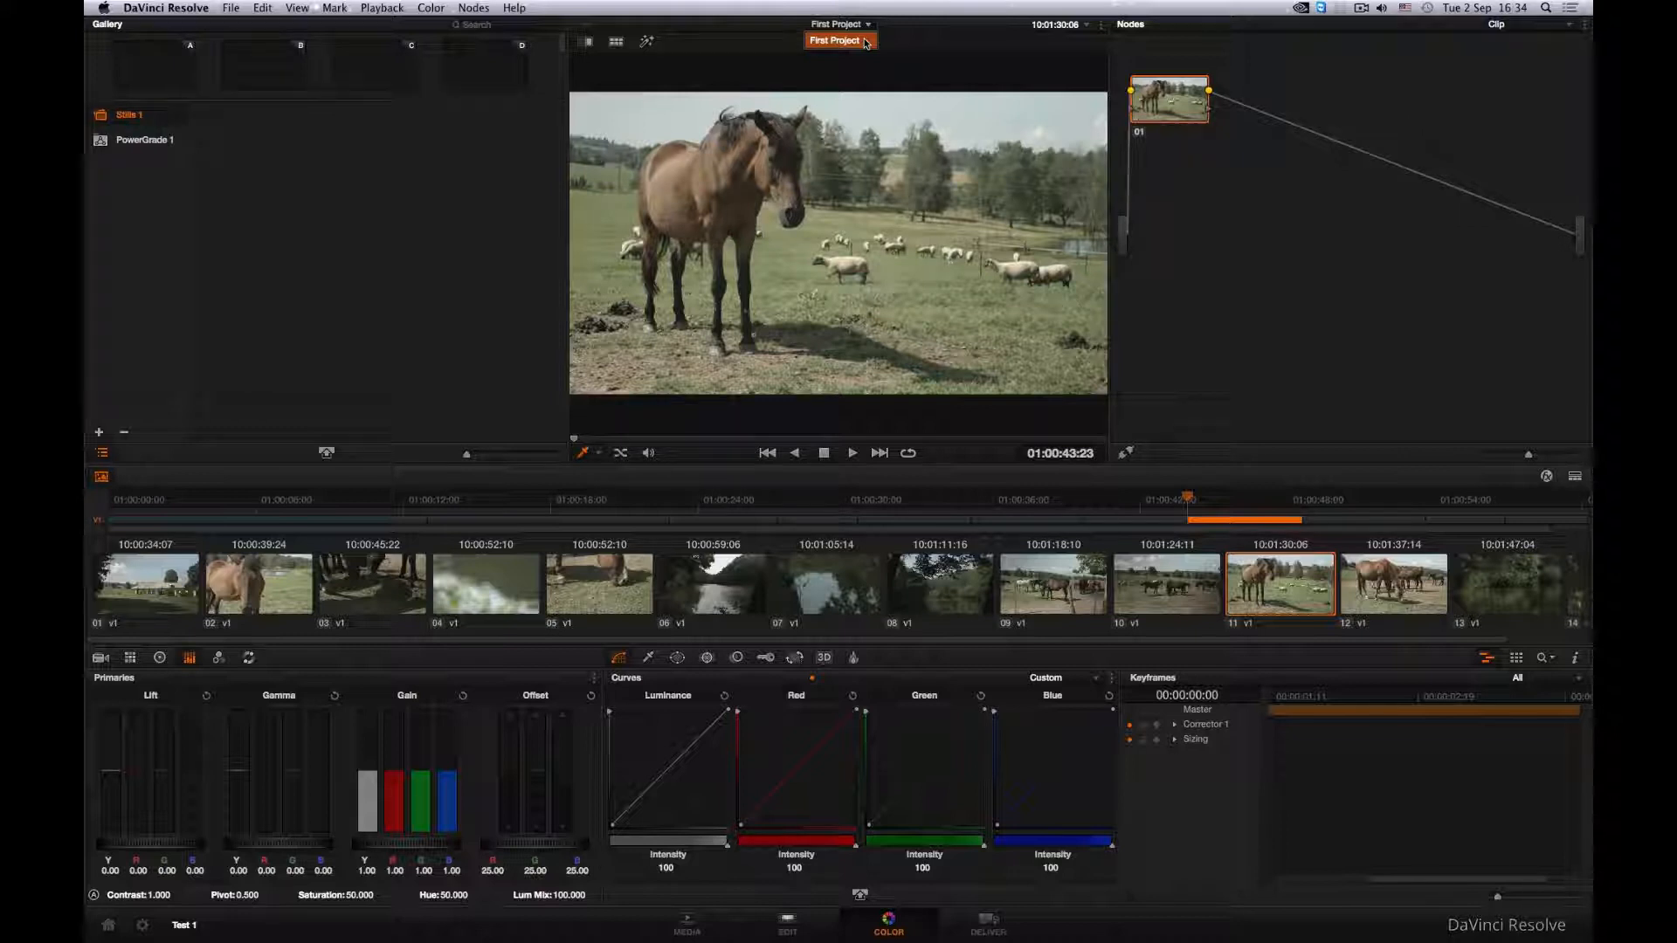
left_click(885, 28)
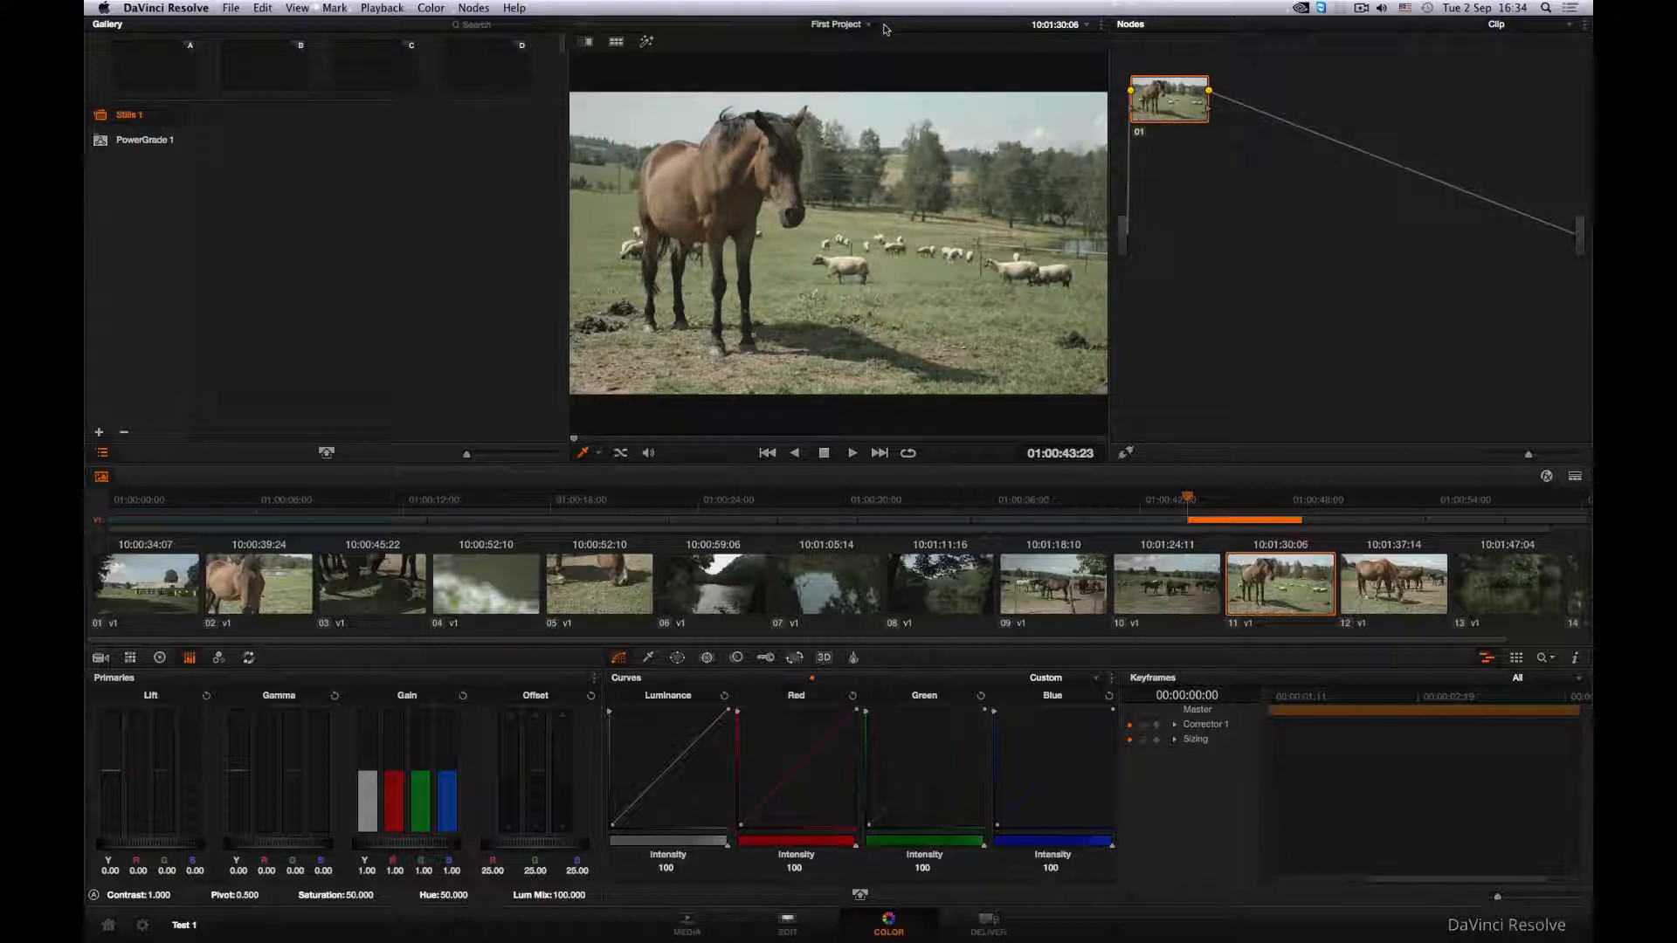
- Play from clip 11 into clip 14 to check the playback frame rate, and return to the timeline's first frame
left_click(852, 453)
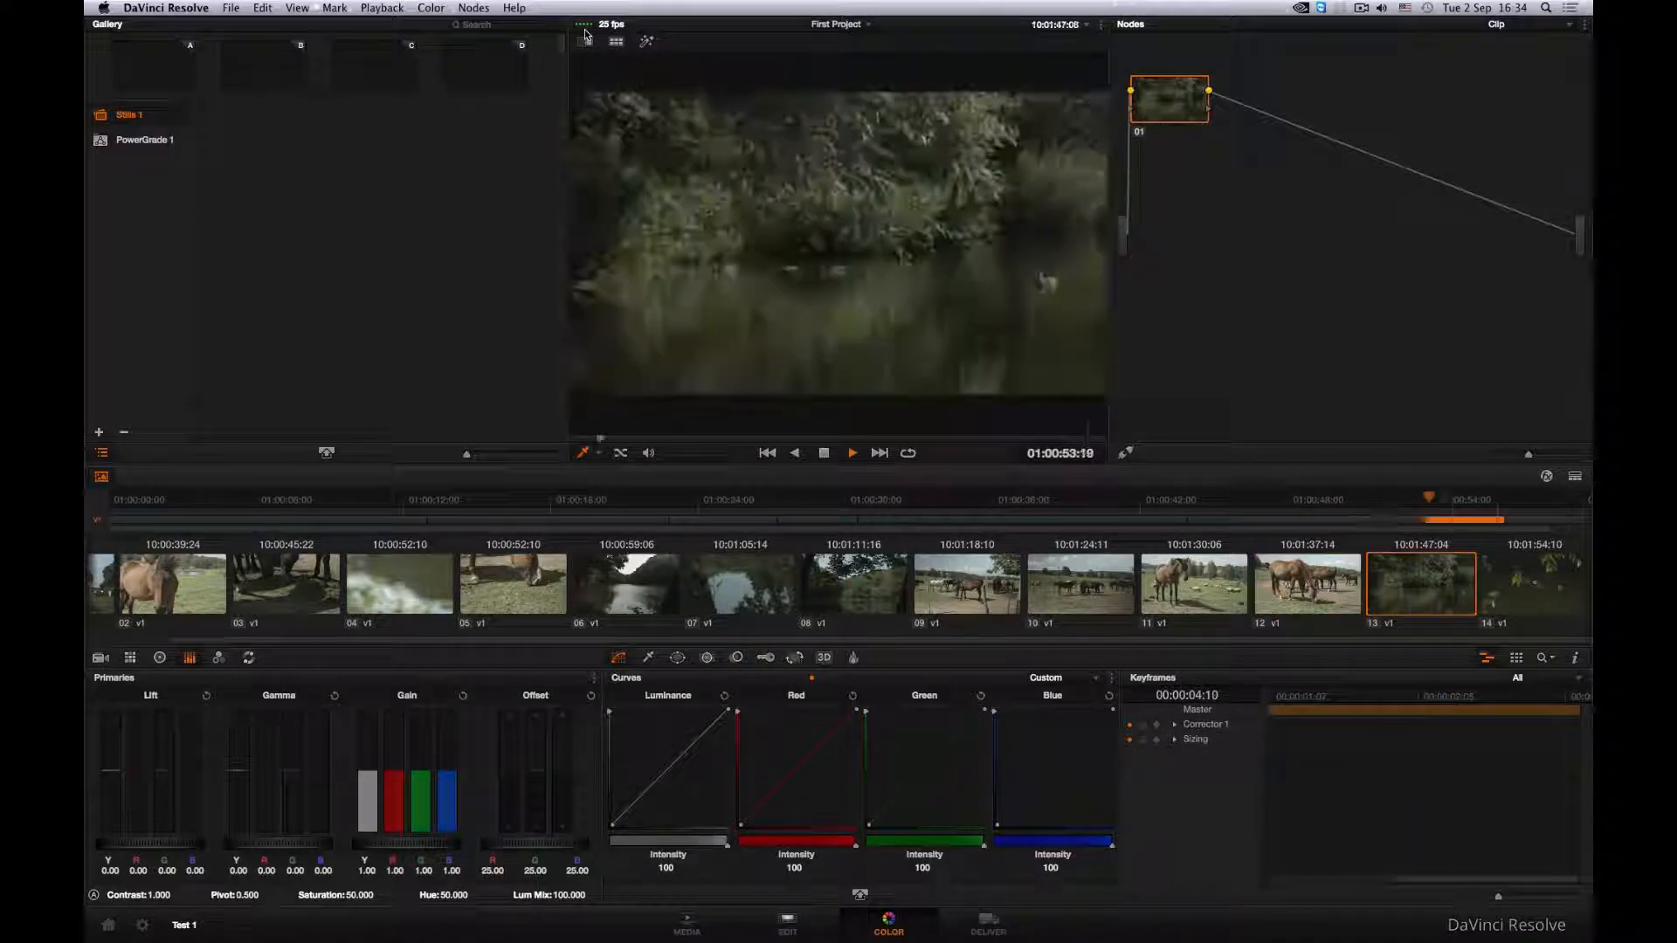
left_click(824, 454)
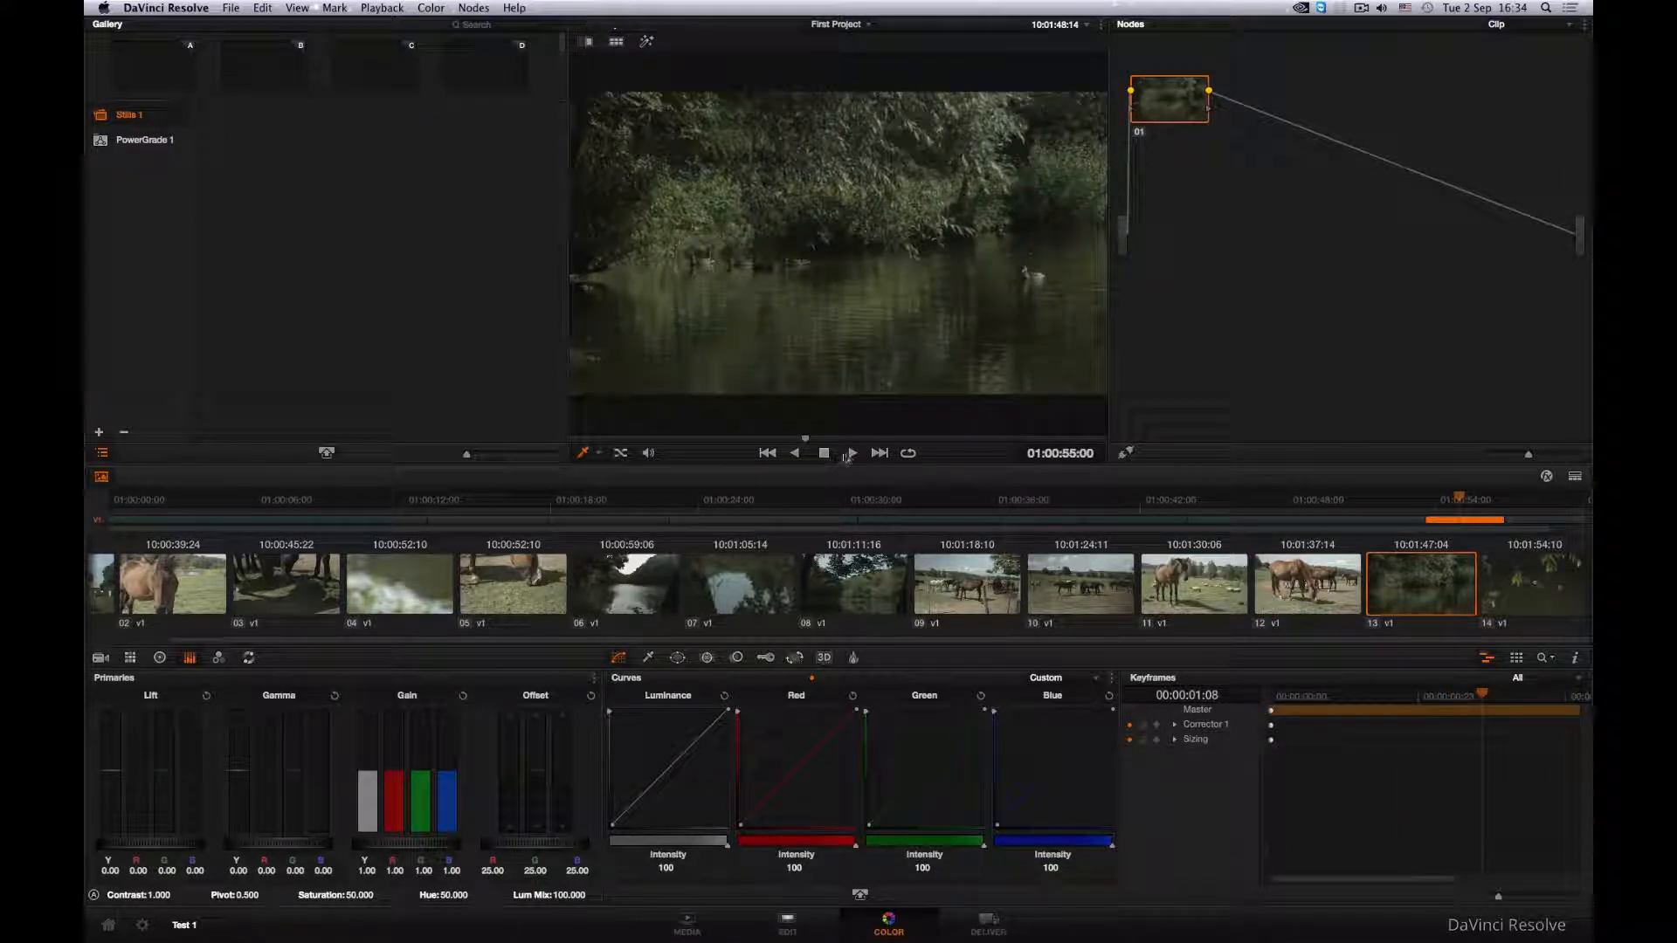
left_click(851, 453)
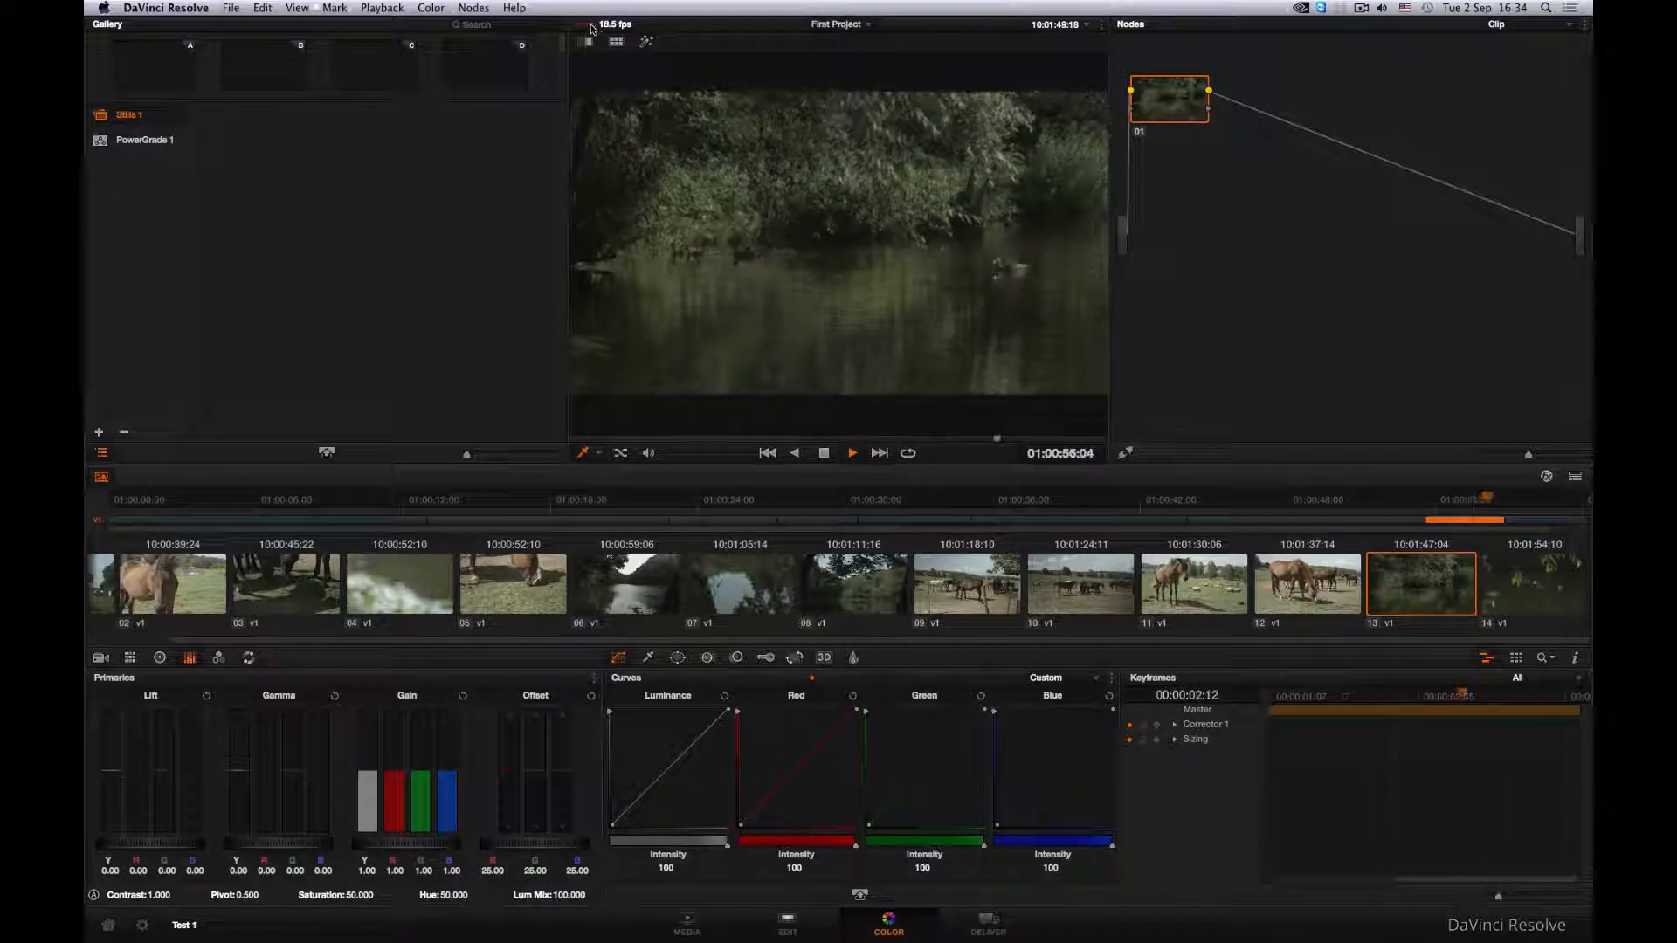
left_click(824, 453)
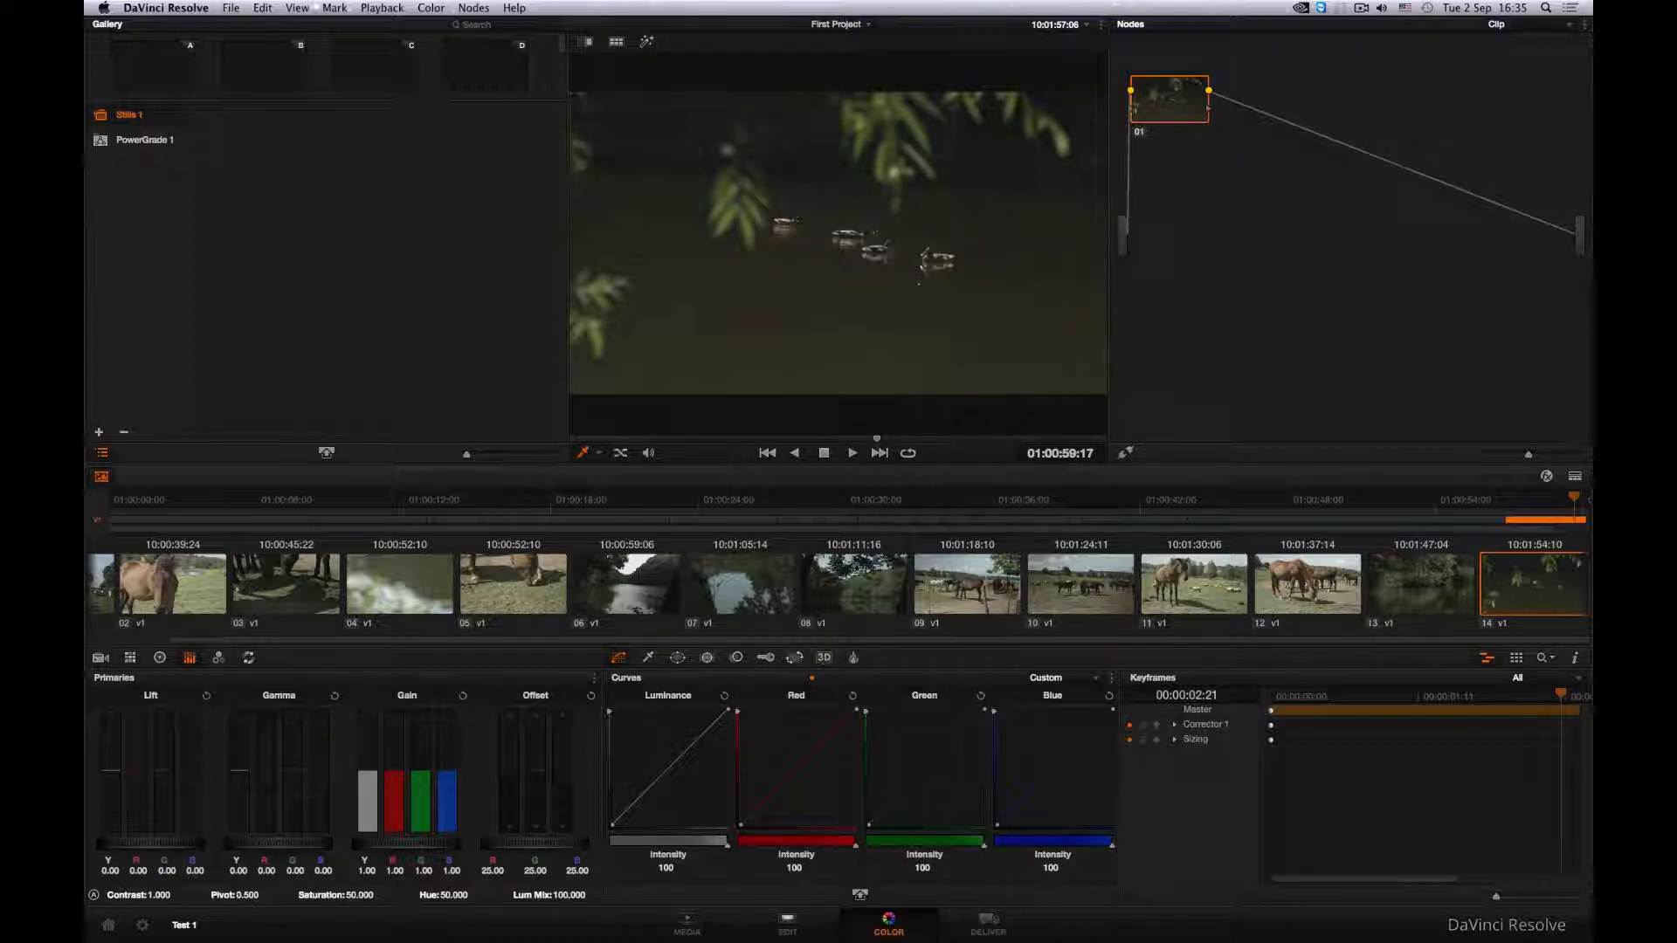
key("Home")
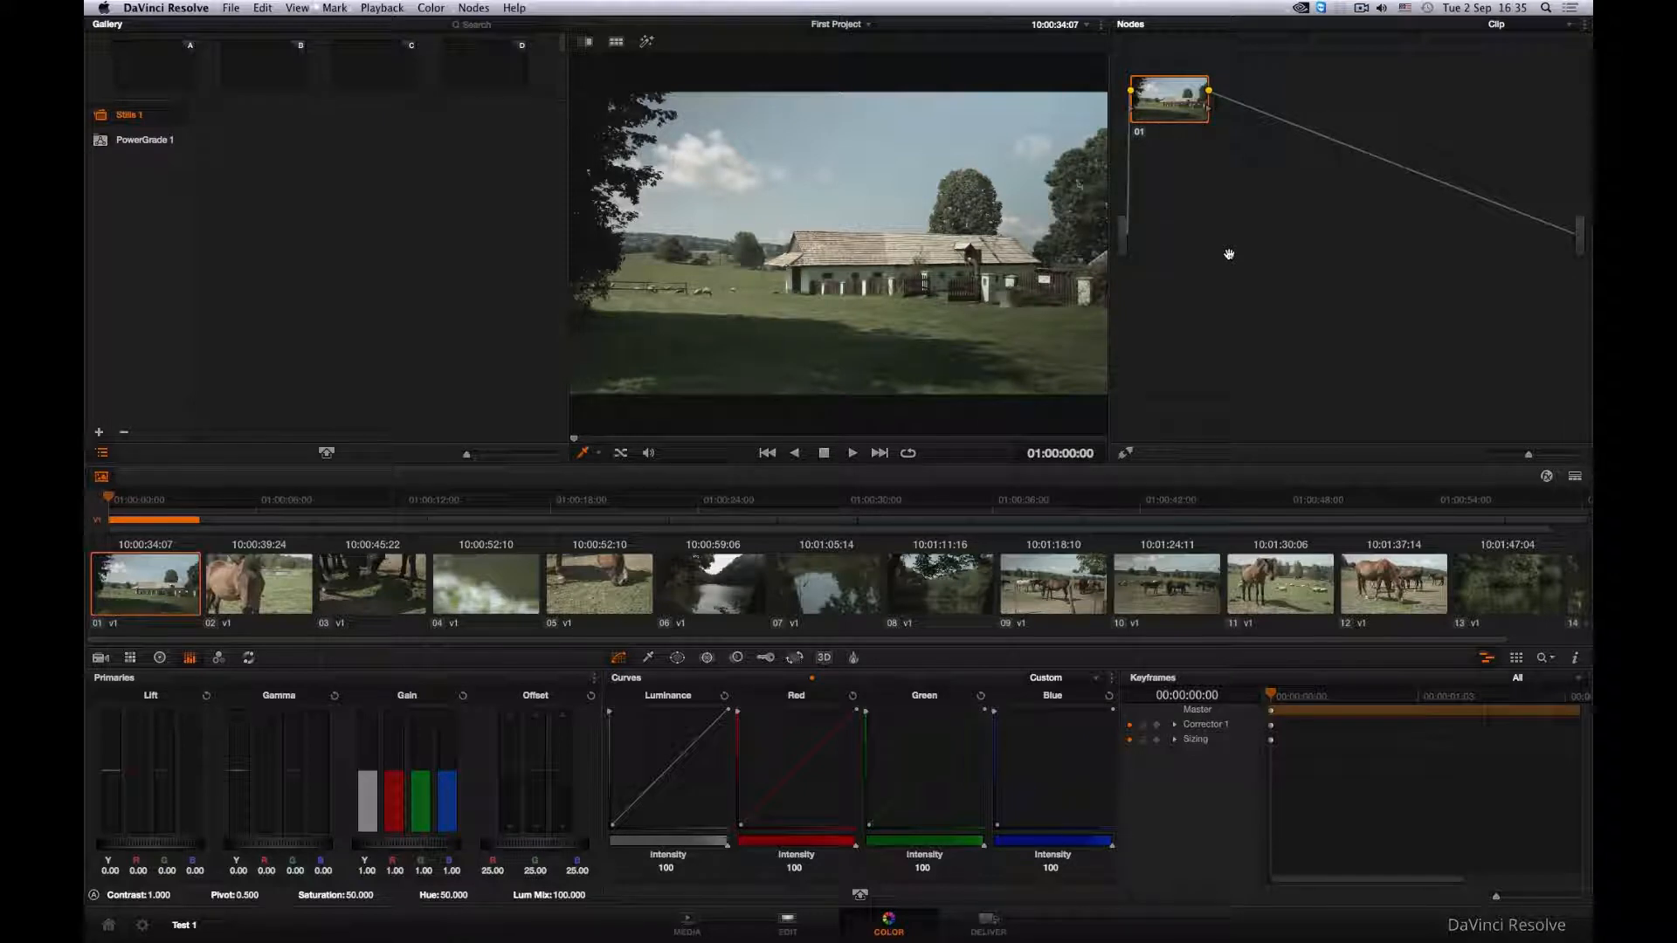
- Apply the 3D LUT Blackmagic Production Camera 4K Film to Rec709 to clip 01's node 01
right_click(1177, 117)
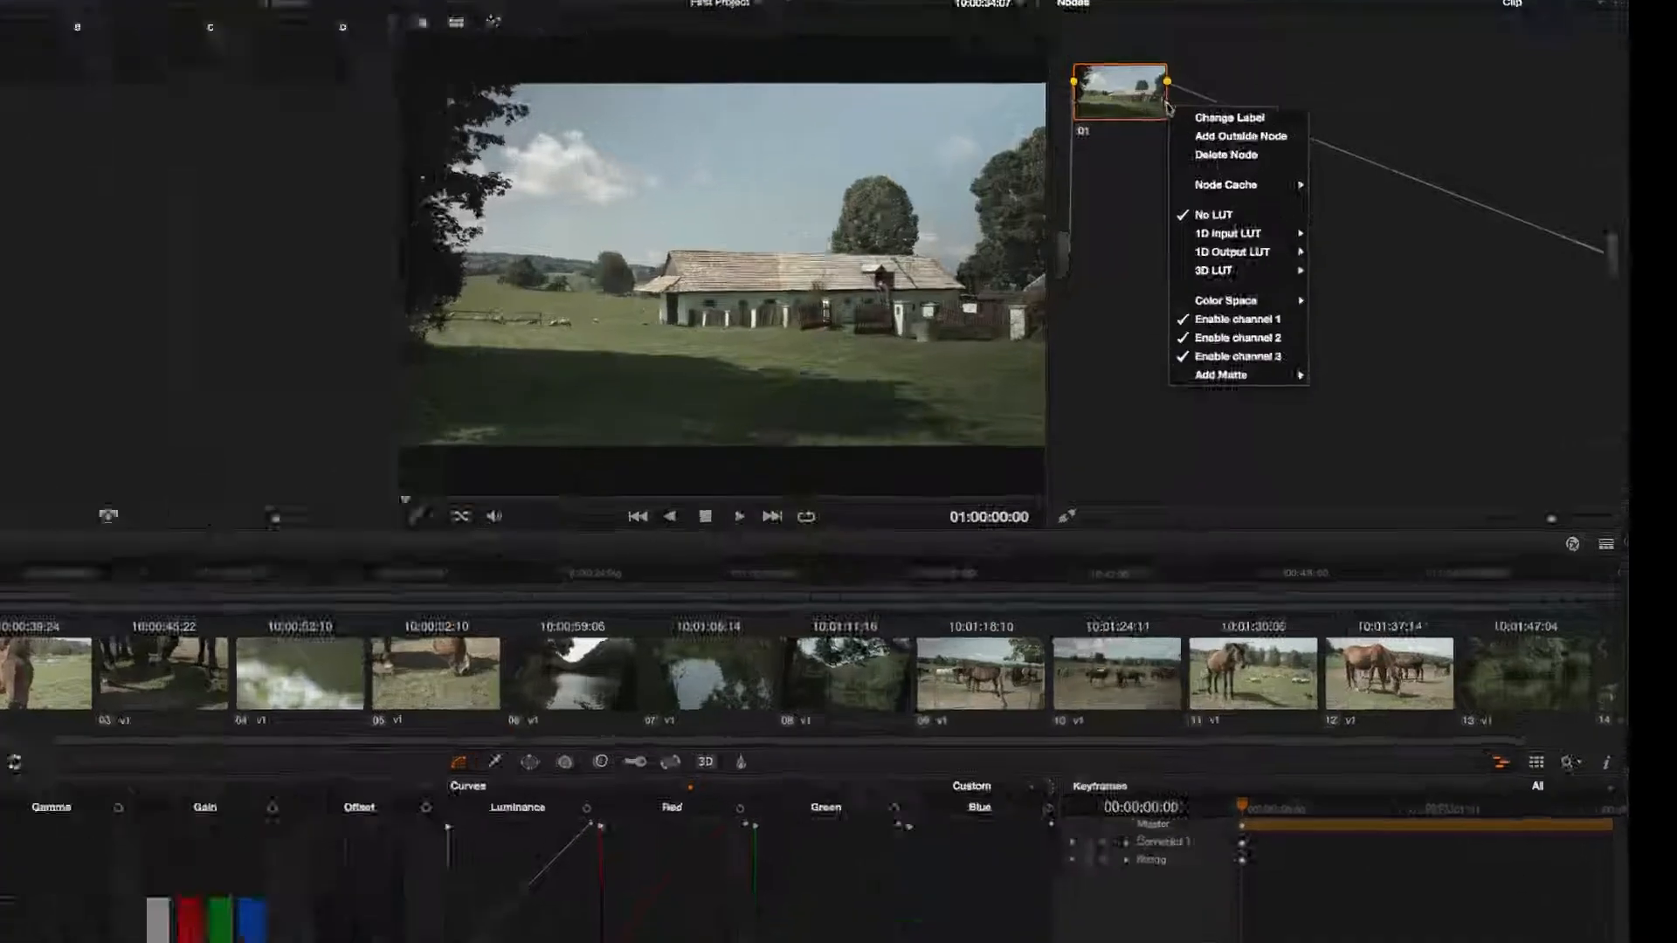
mouse_move(1230, 243)
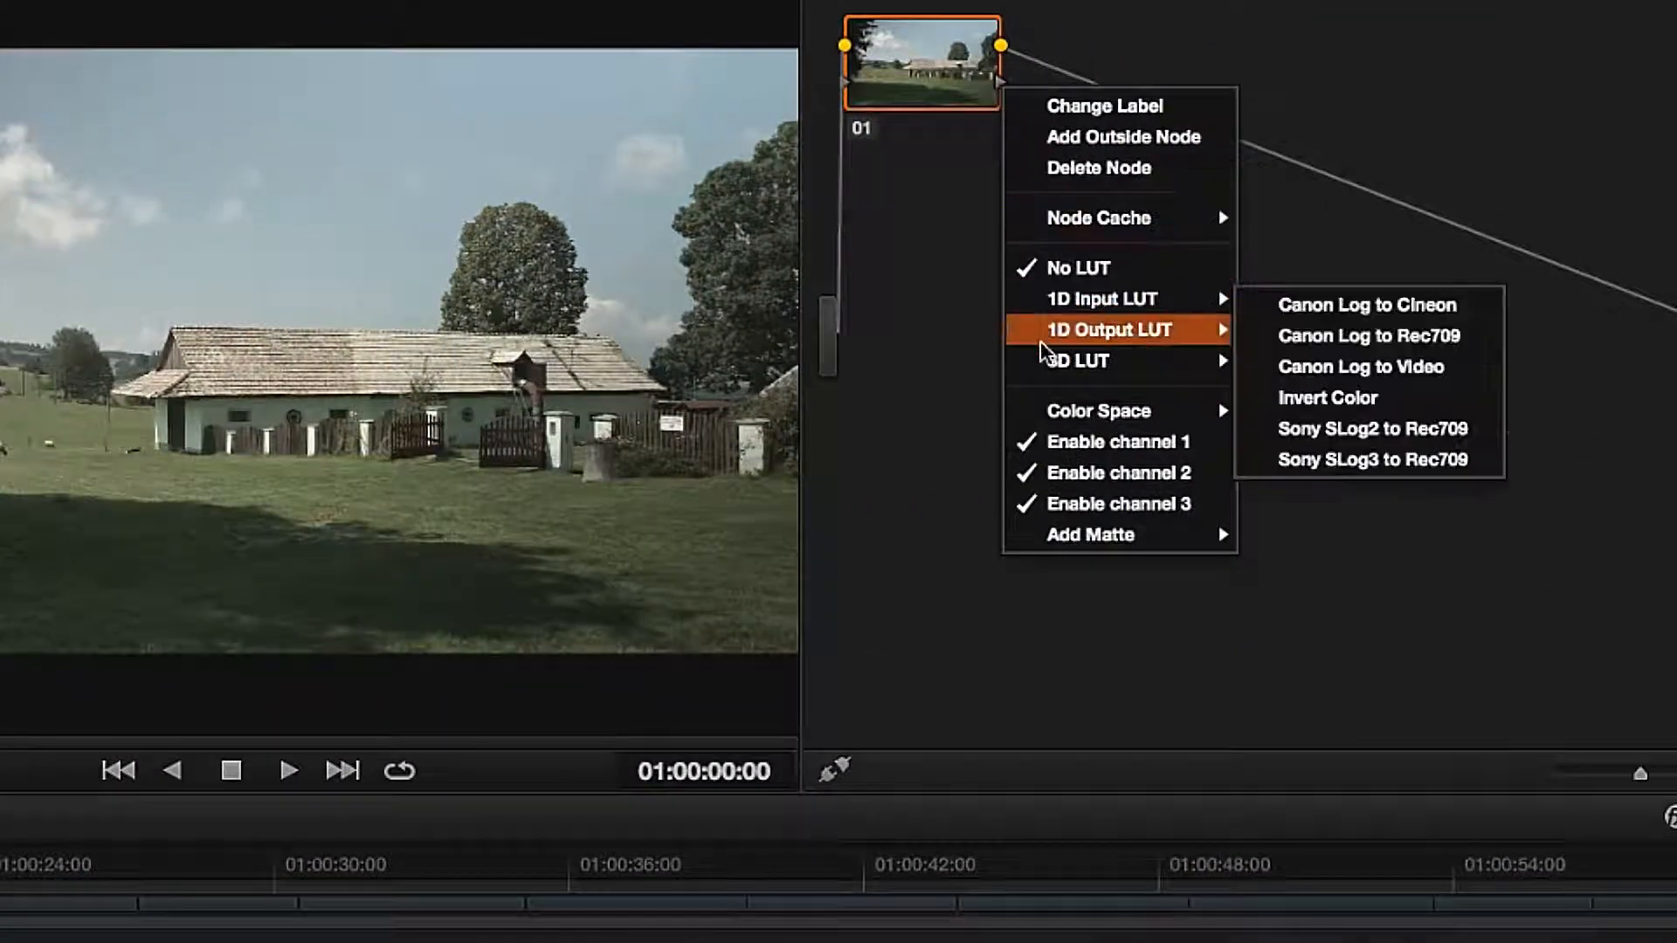
mouse_move(1047, 360)
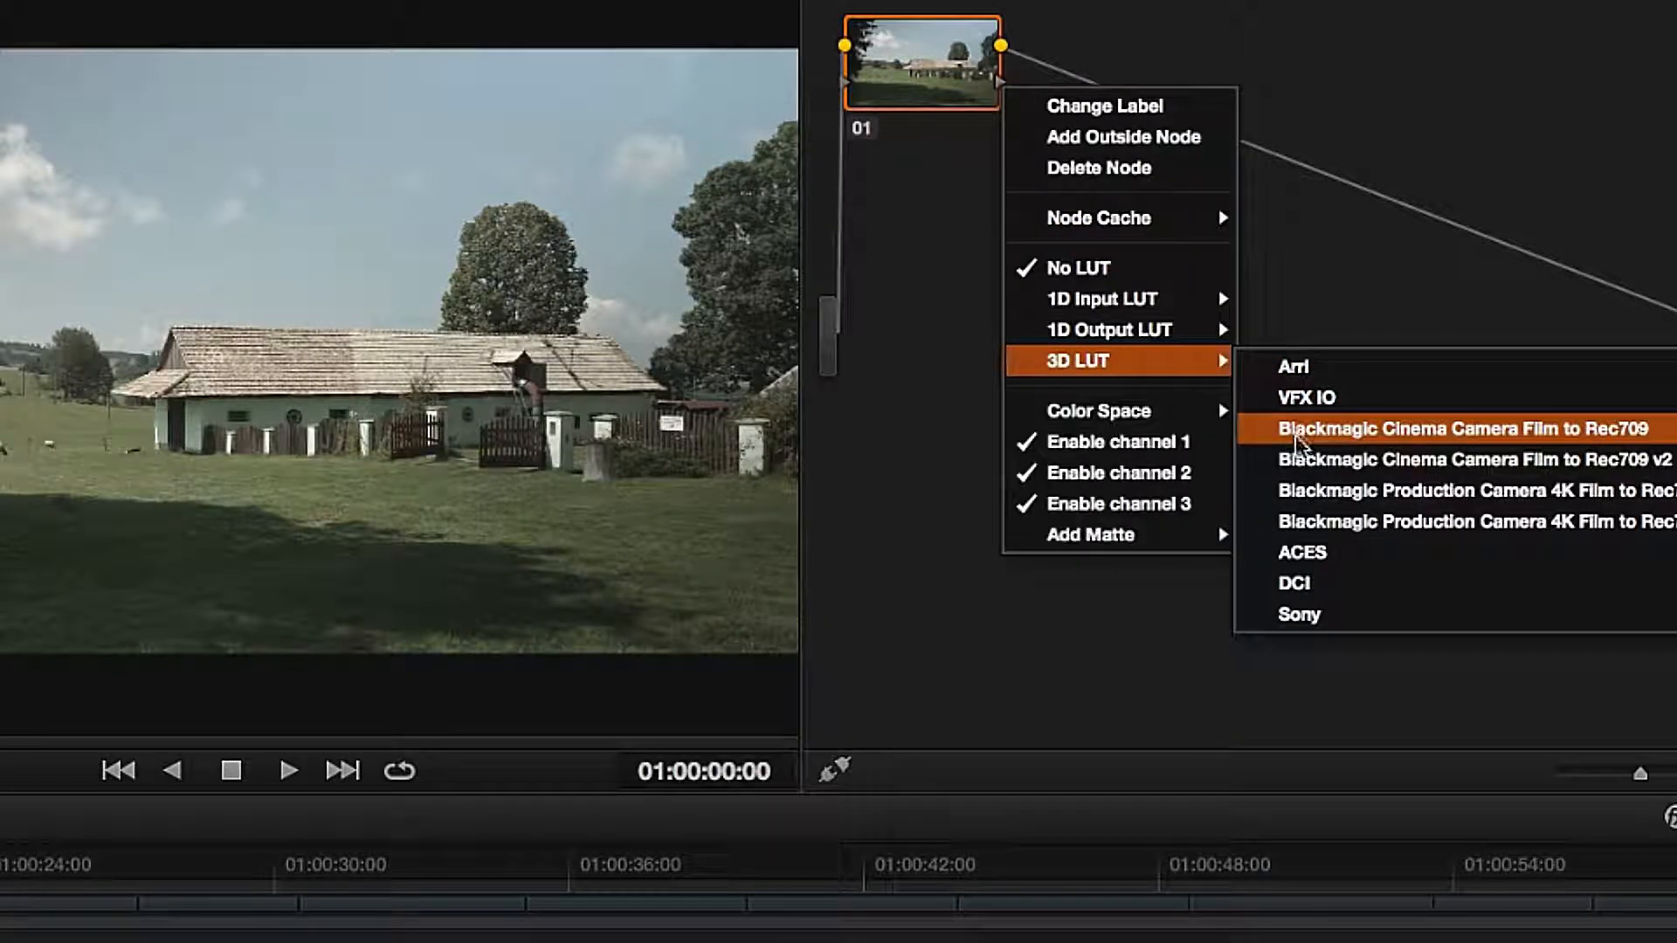
left_click(1302, 491)
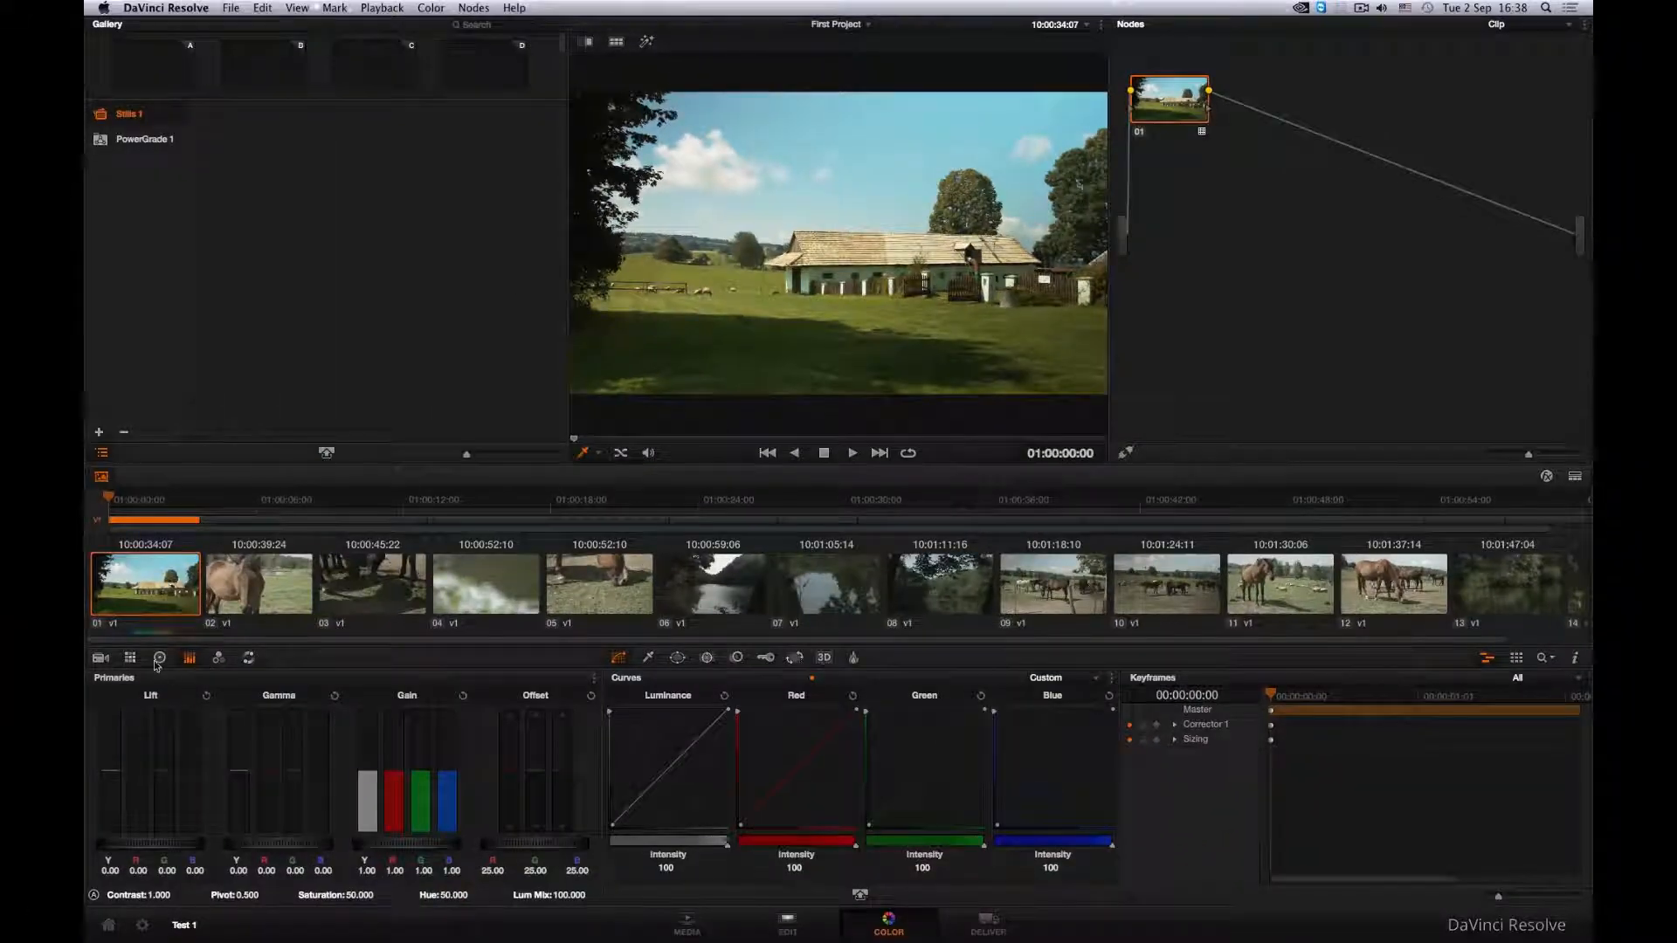
- Try a color wheel grade on node 01 with lift -0.02, gamma 0.01, gain 1.03 and saturation 67, and reset the node's grade
left_click(160, 658)
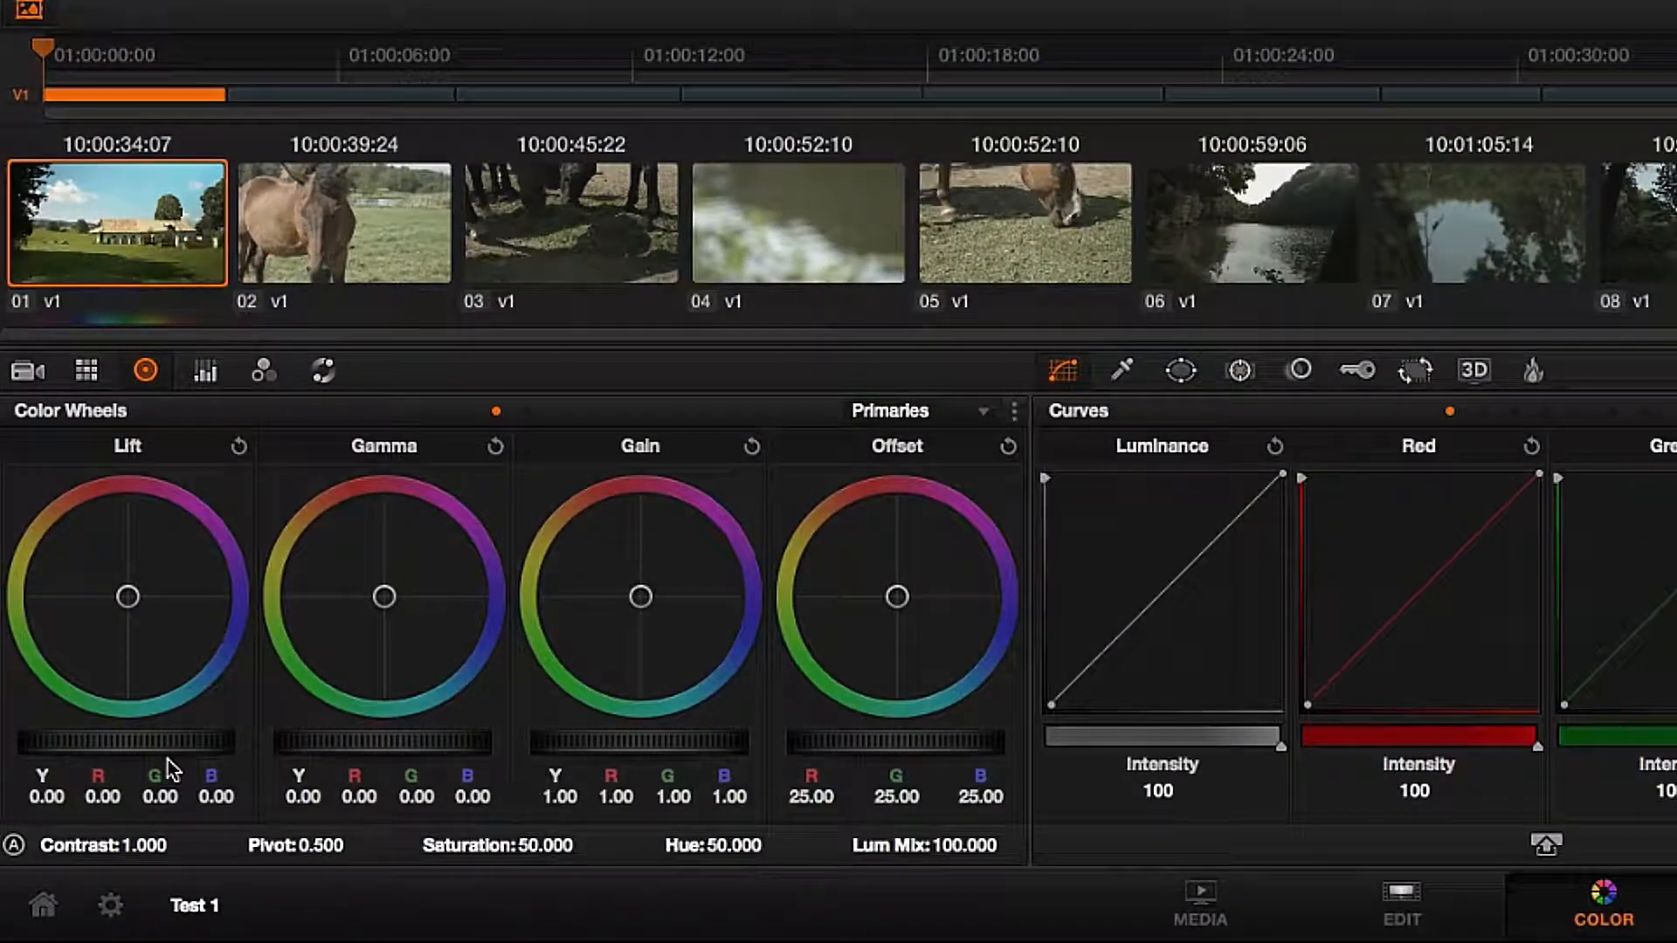
left_click_drag(162, 746, 85, 744)
left_click_drag(629, 742, 689, 742)
left_click_drag(396, 748, 482, 741)
left_click_drag(544, 846, 624, 844)
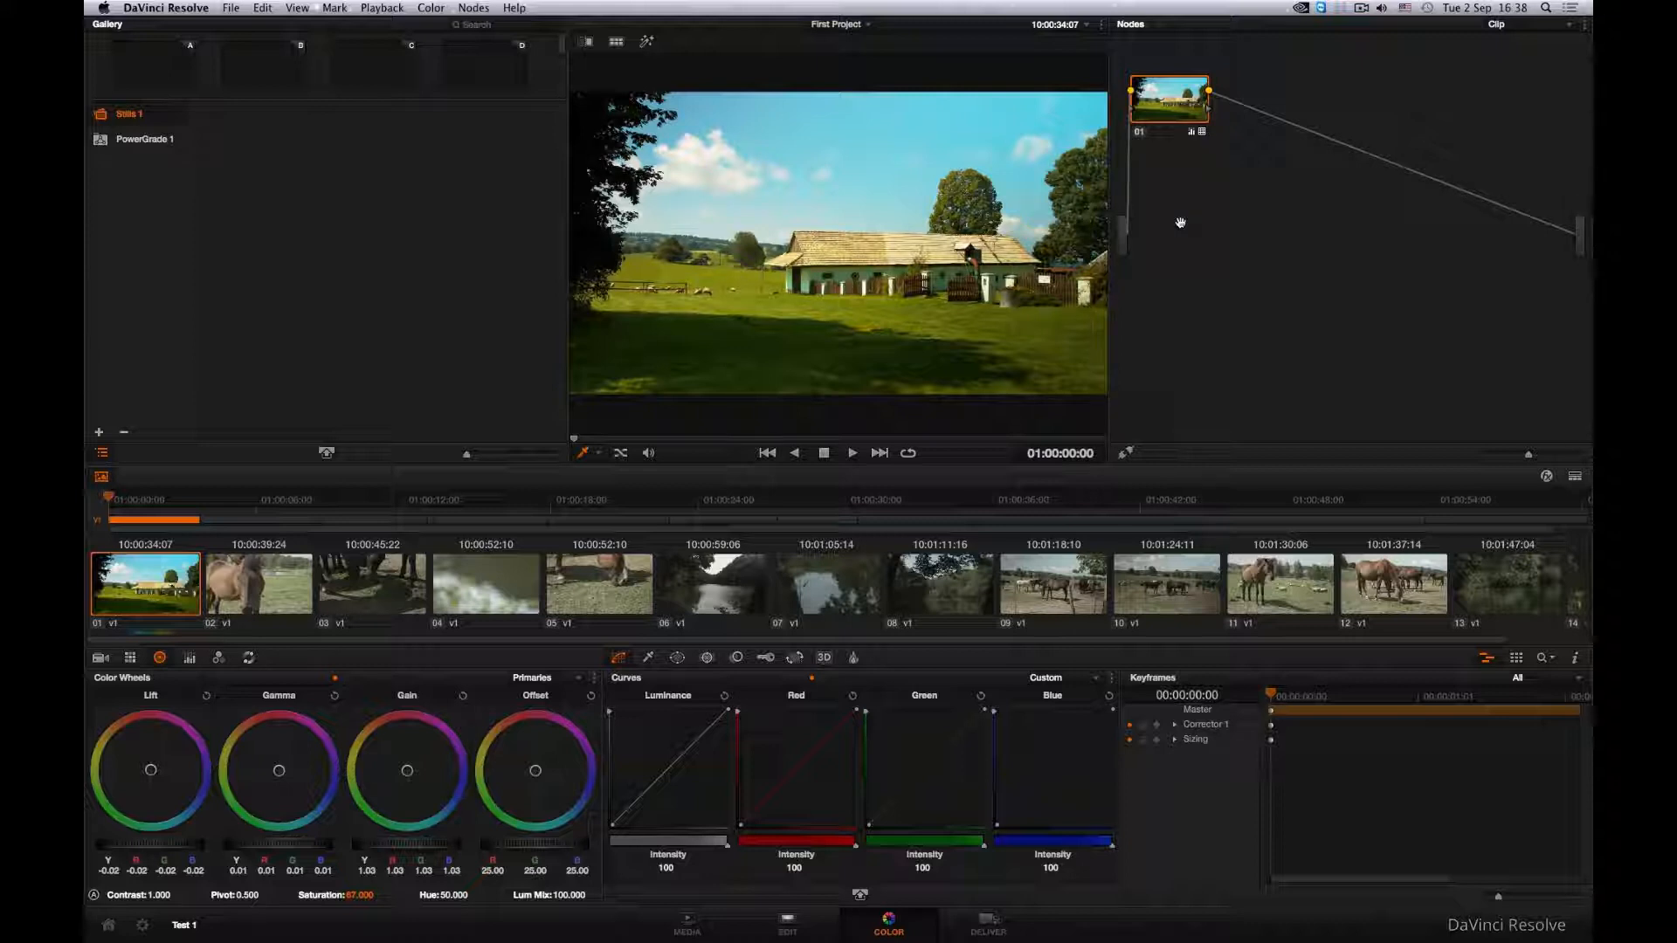
left_click(432, 10)
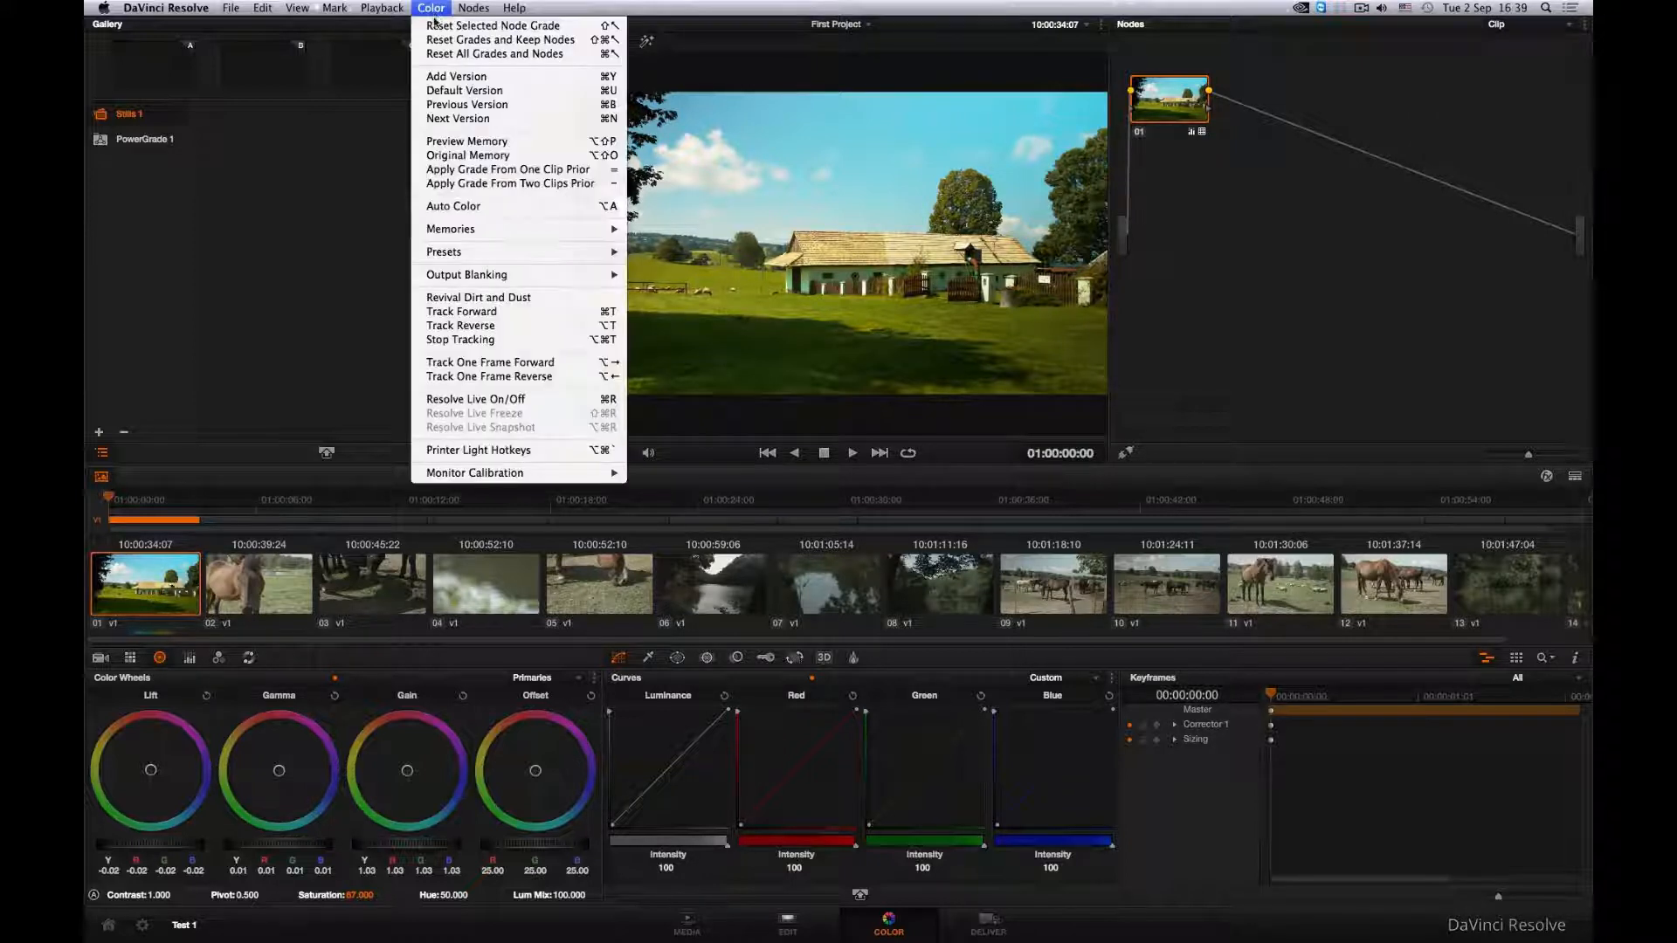
left_click(434, 28)
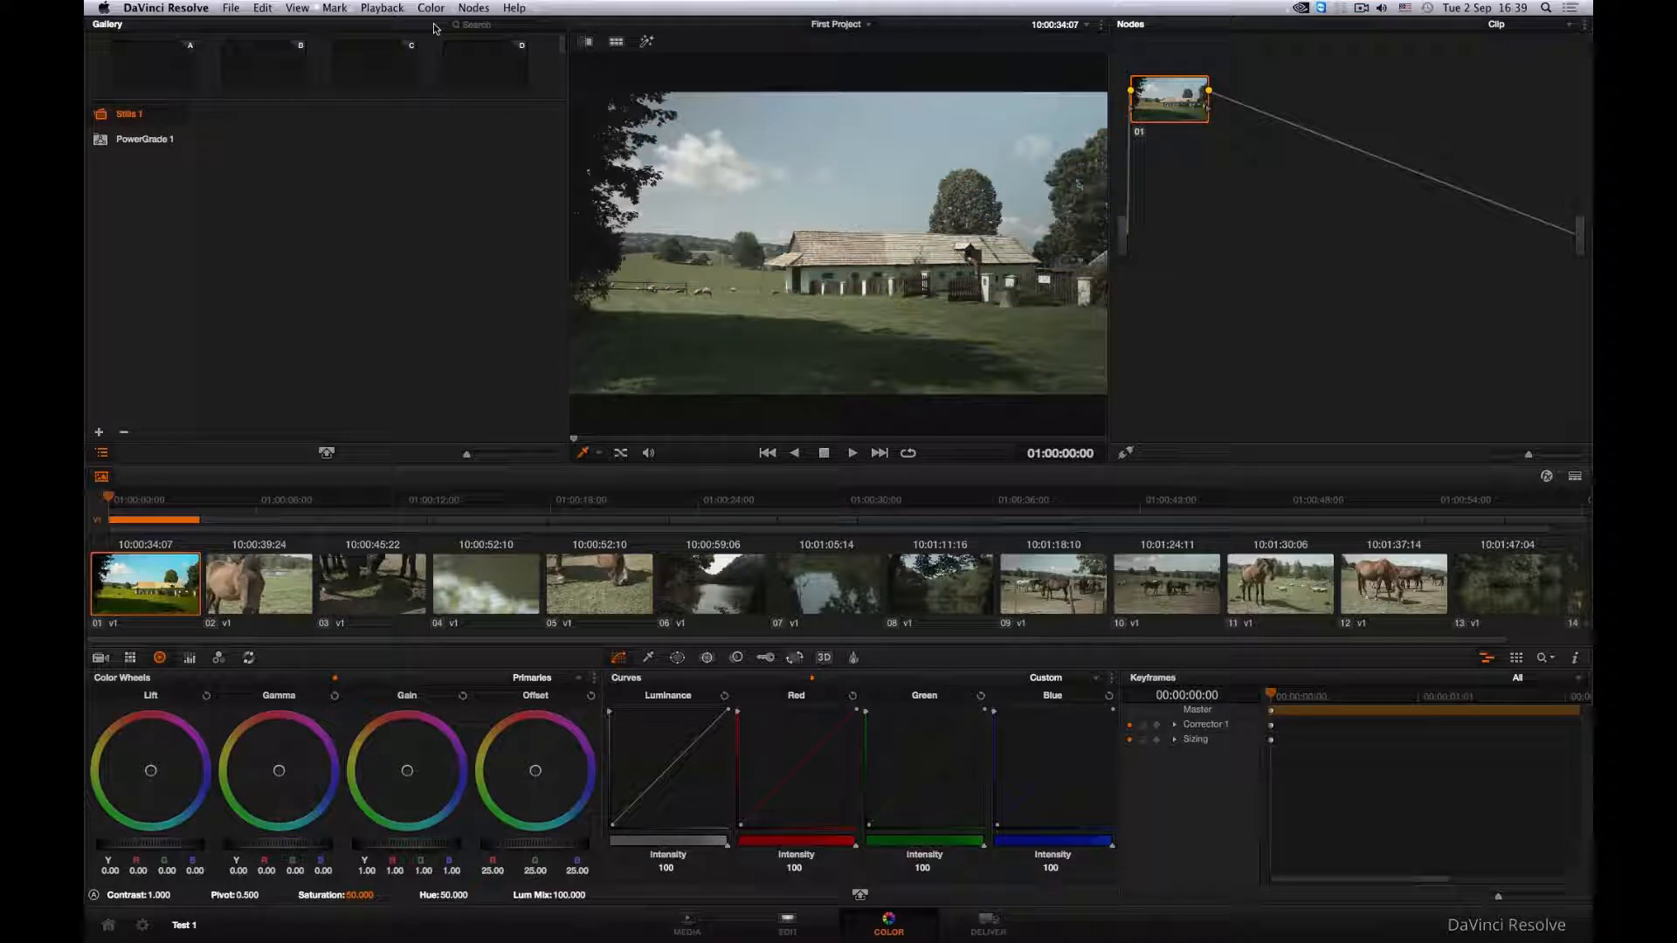
- Reposition node 01 slightly in the graph and assign it the Blackmagic Production Camera 4K Film to Rec709 3D LUT
left_click_drag(1160, 104, 1181, 108)
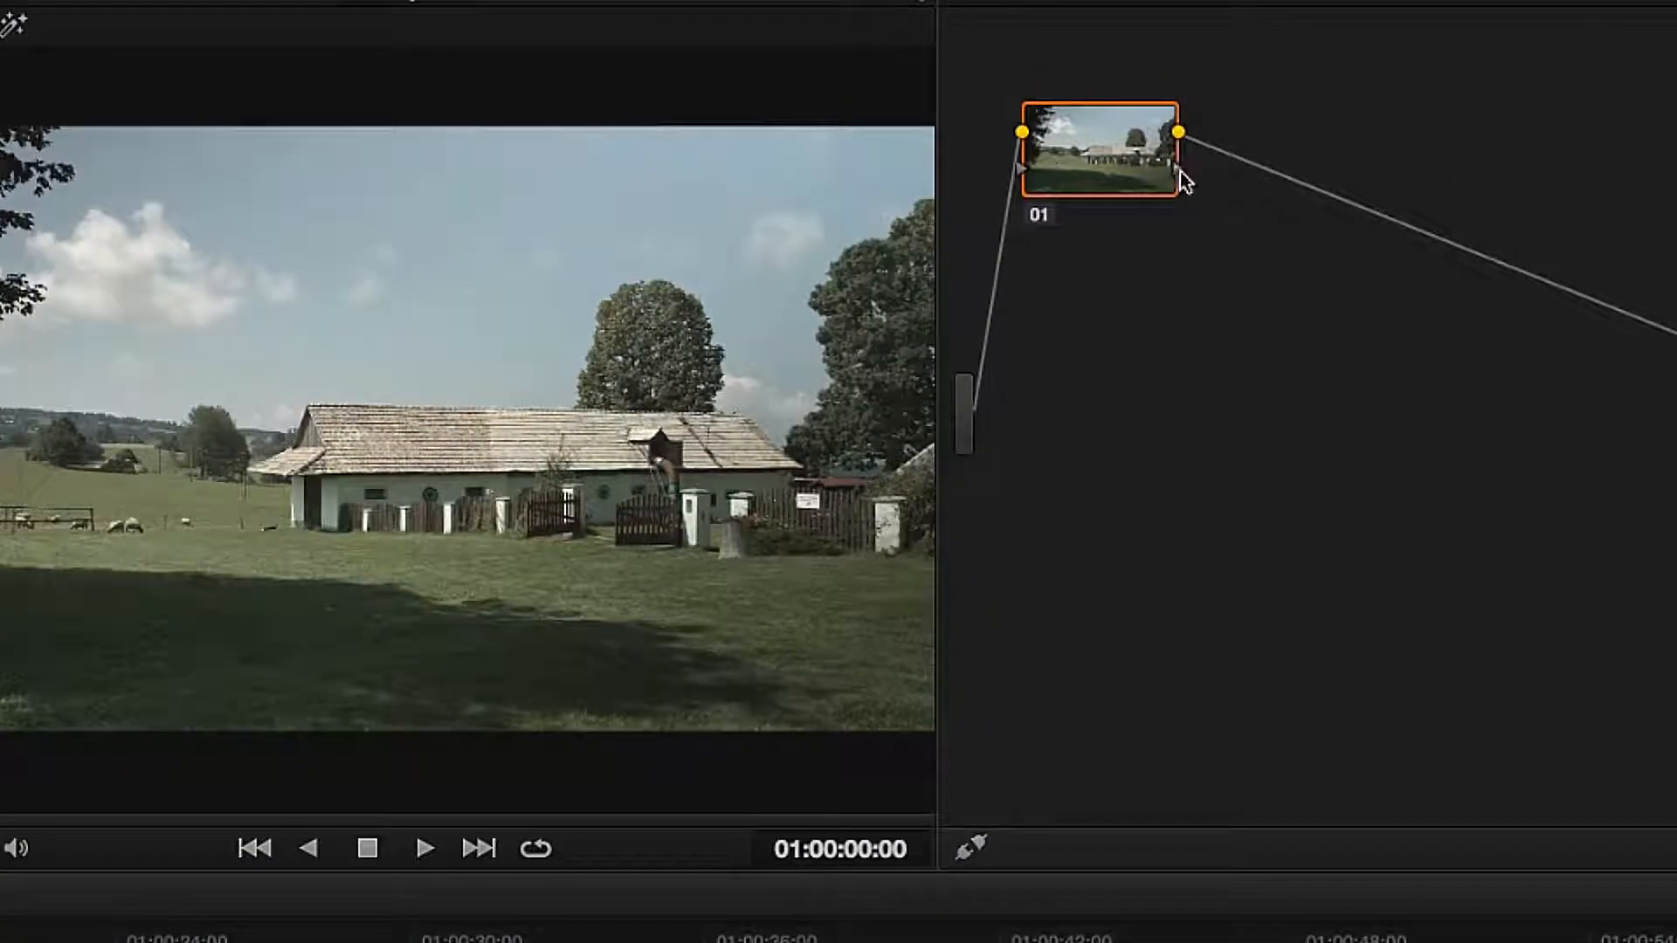
right_click(1179, 173)
mouse_move(1244, 446)
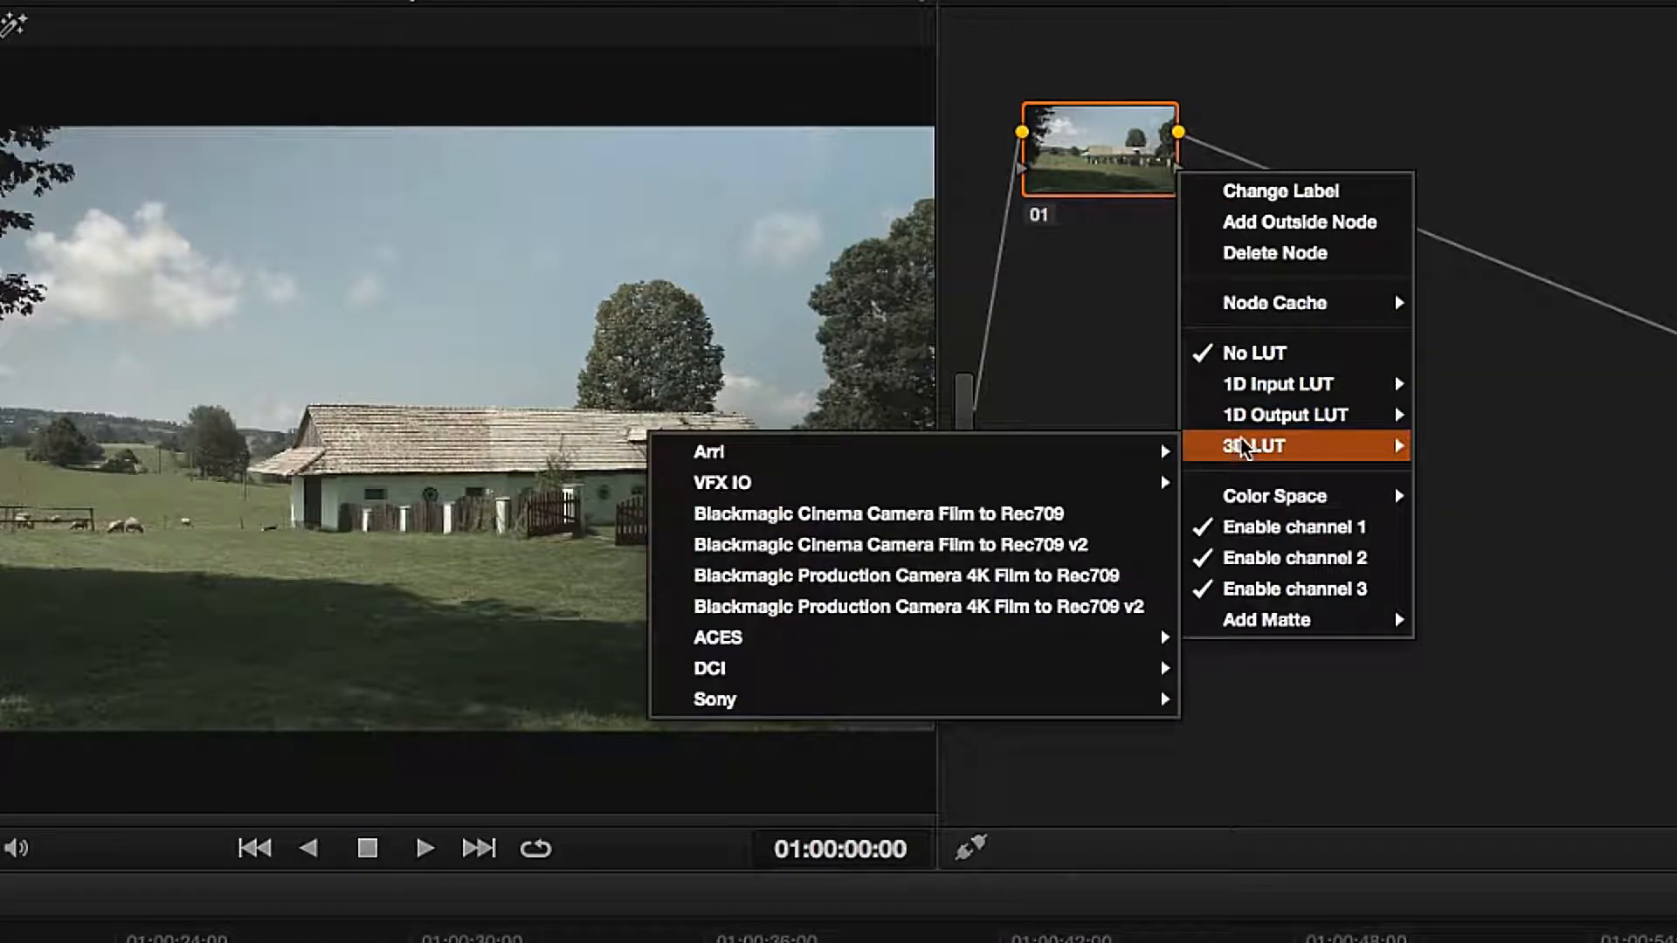
left_click(1094, 576)
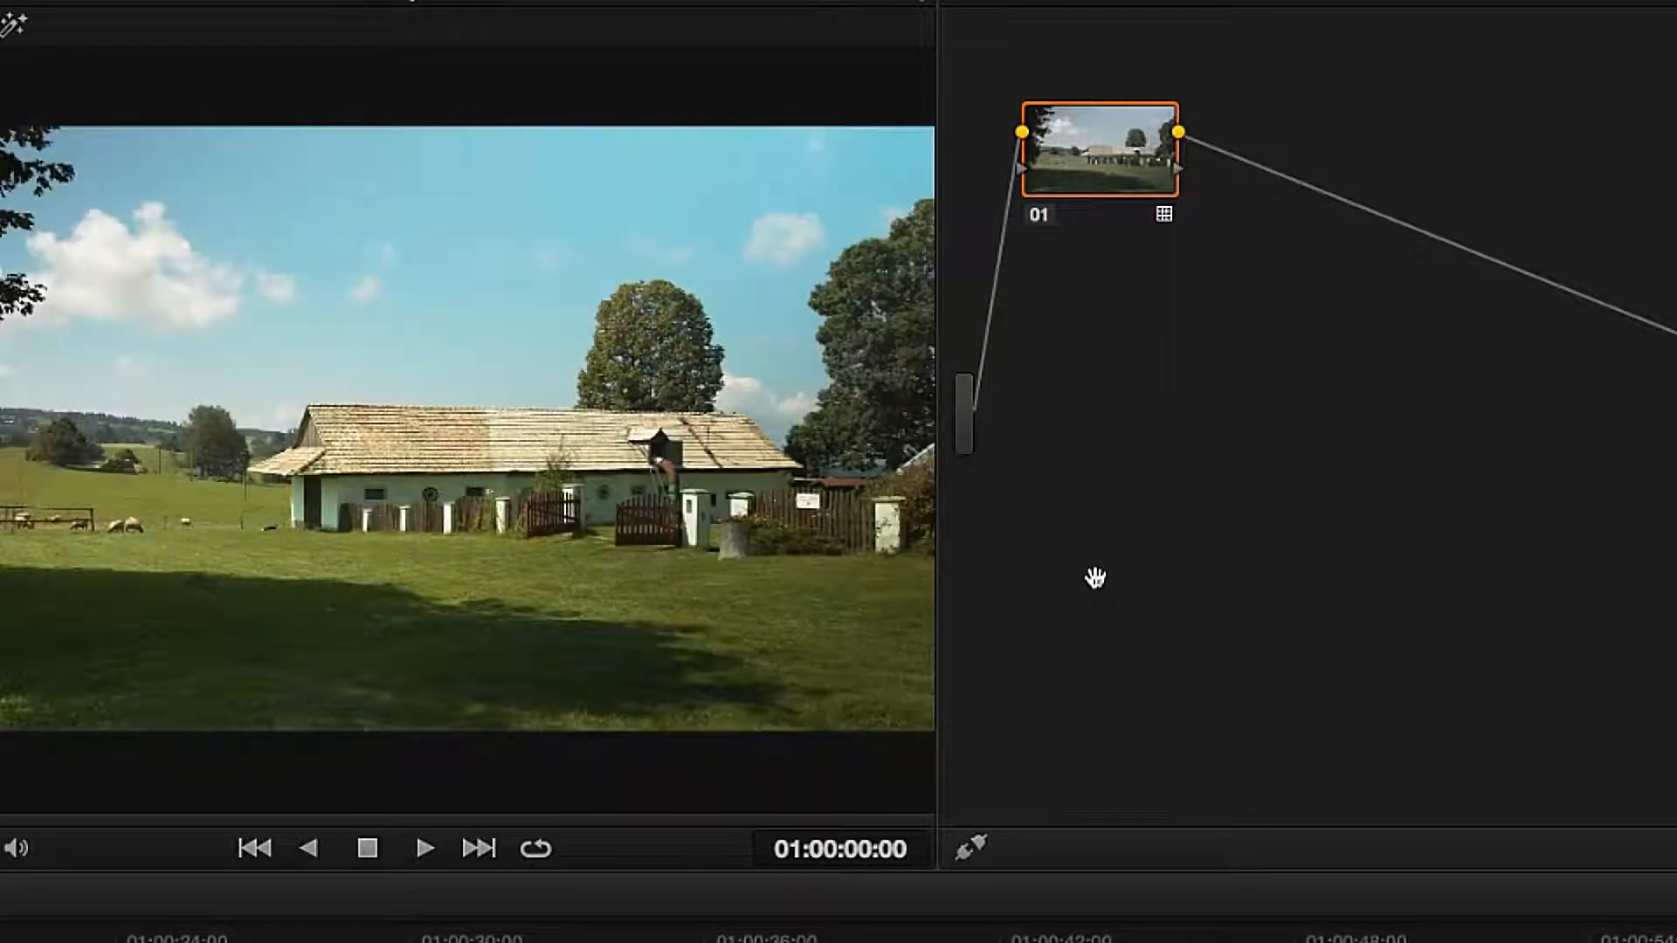
- Label node 01 as LUT
right_click(1064, 140)
left_click(1092, 155)
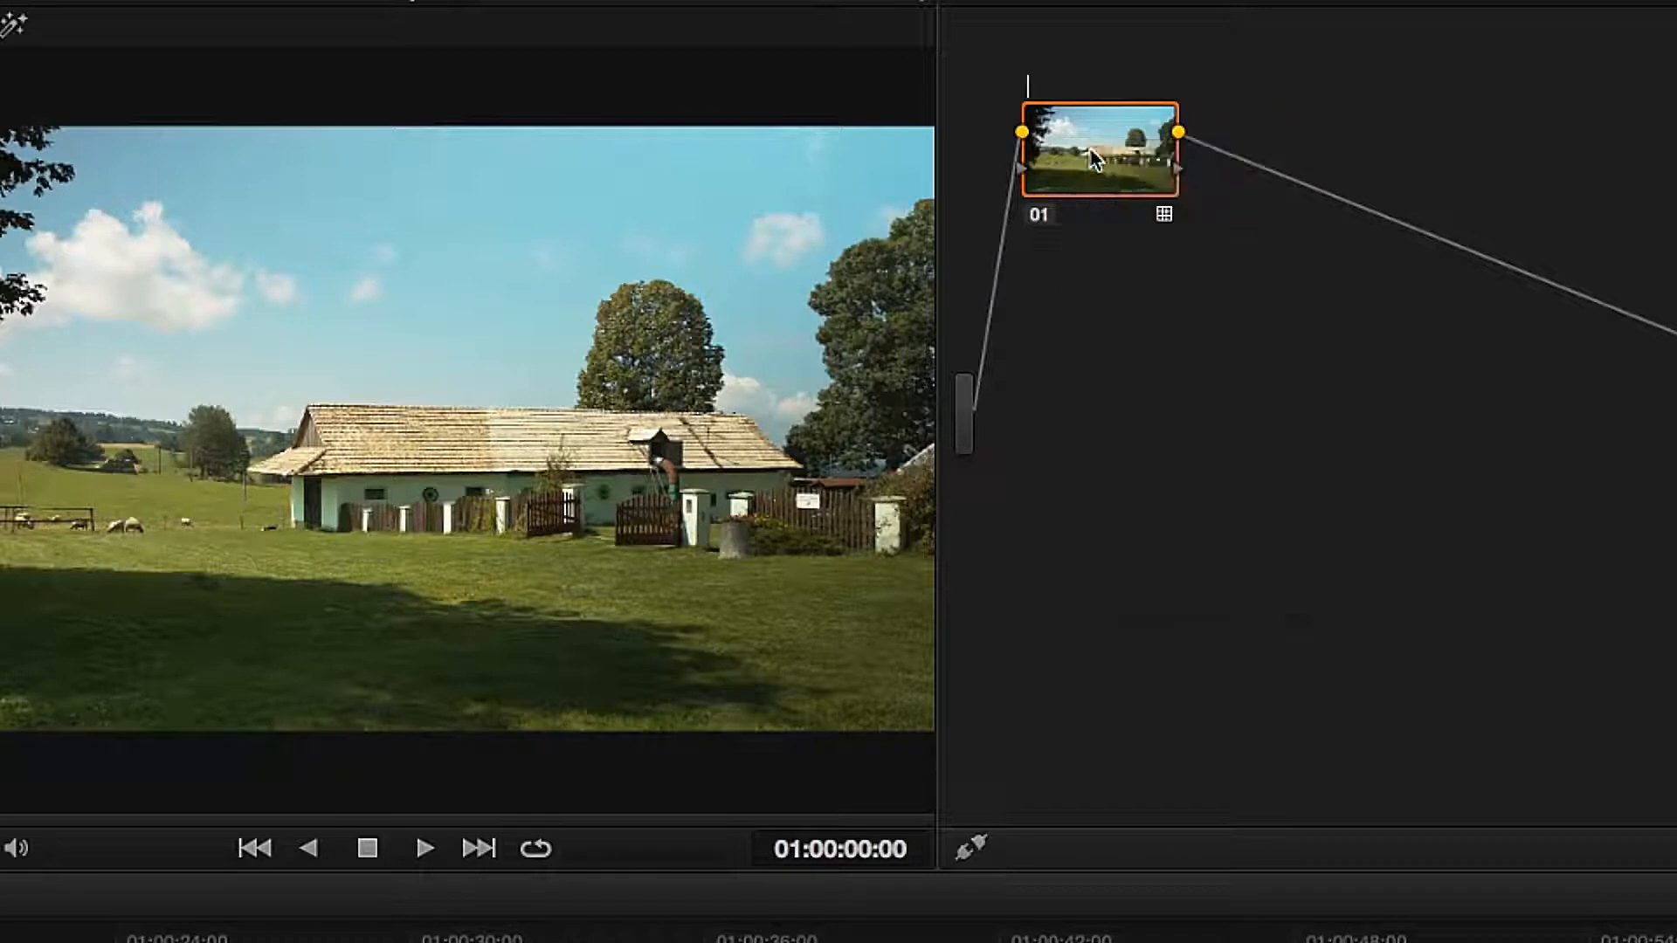
type("LUT")
key("Return")
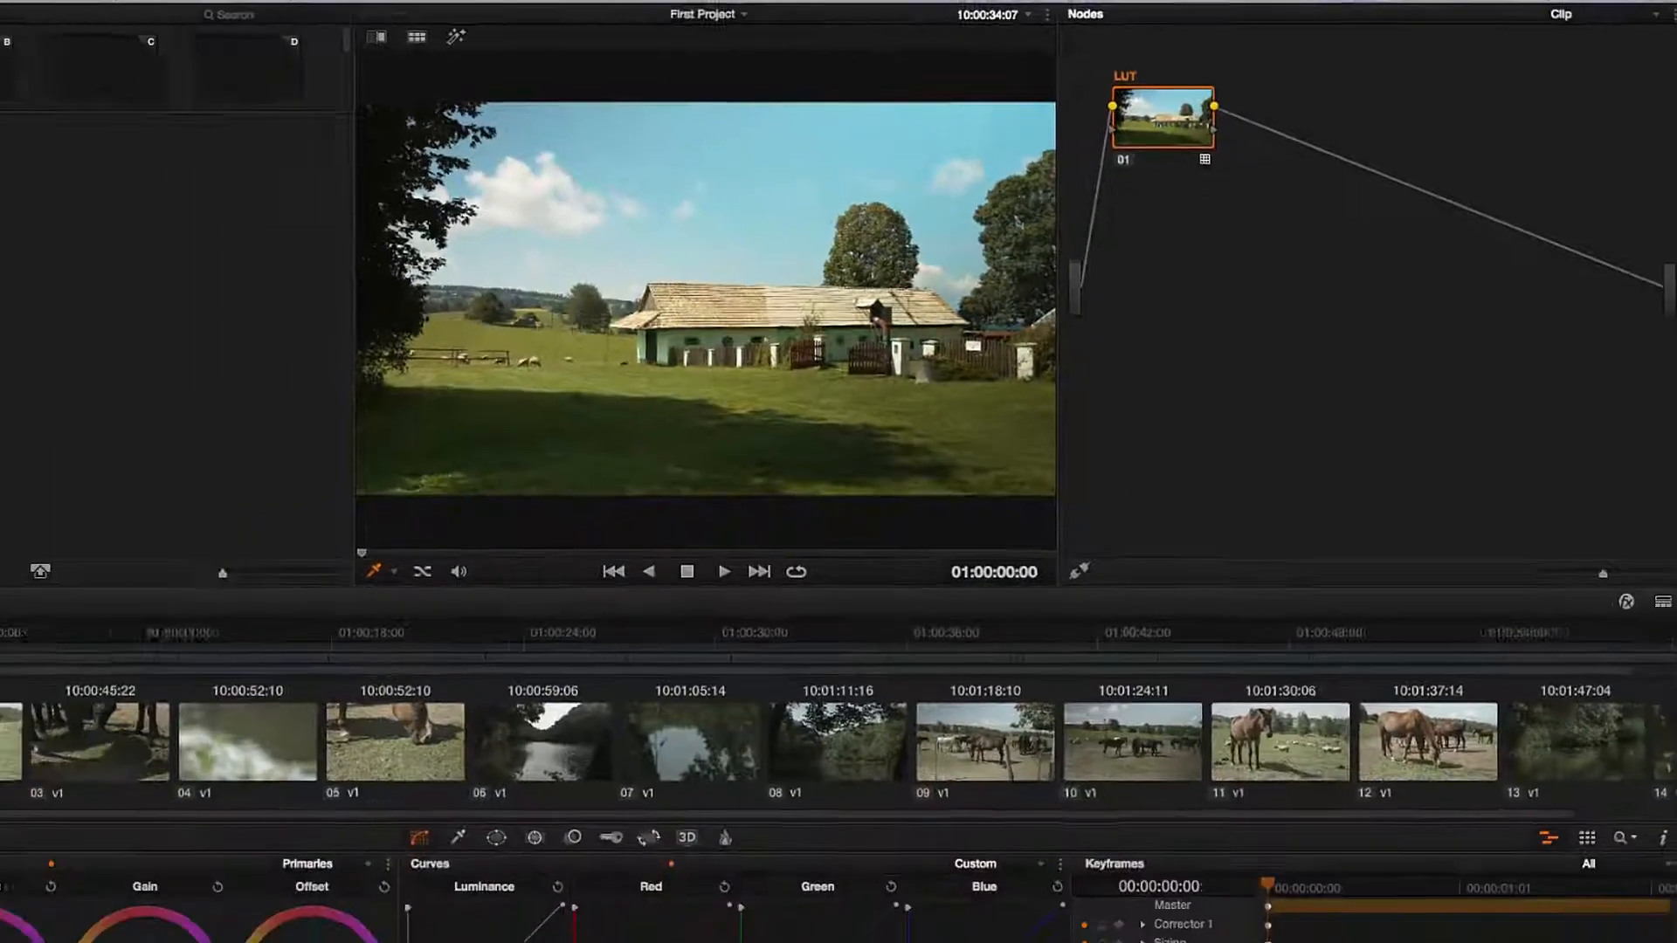
- Add a serial node after LUT and grade it with gain 1.11, lift -0.05 and gamma 0.01
left_click(475, 8)
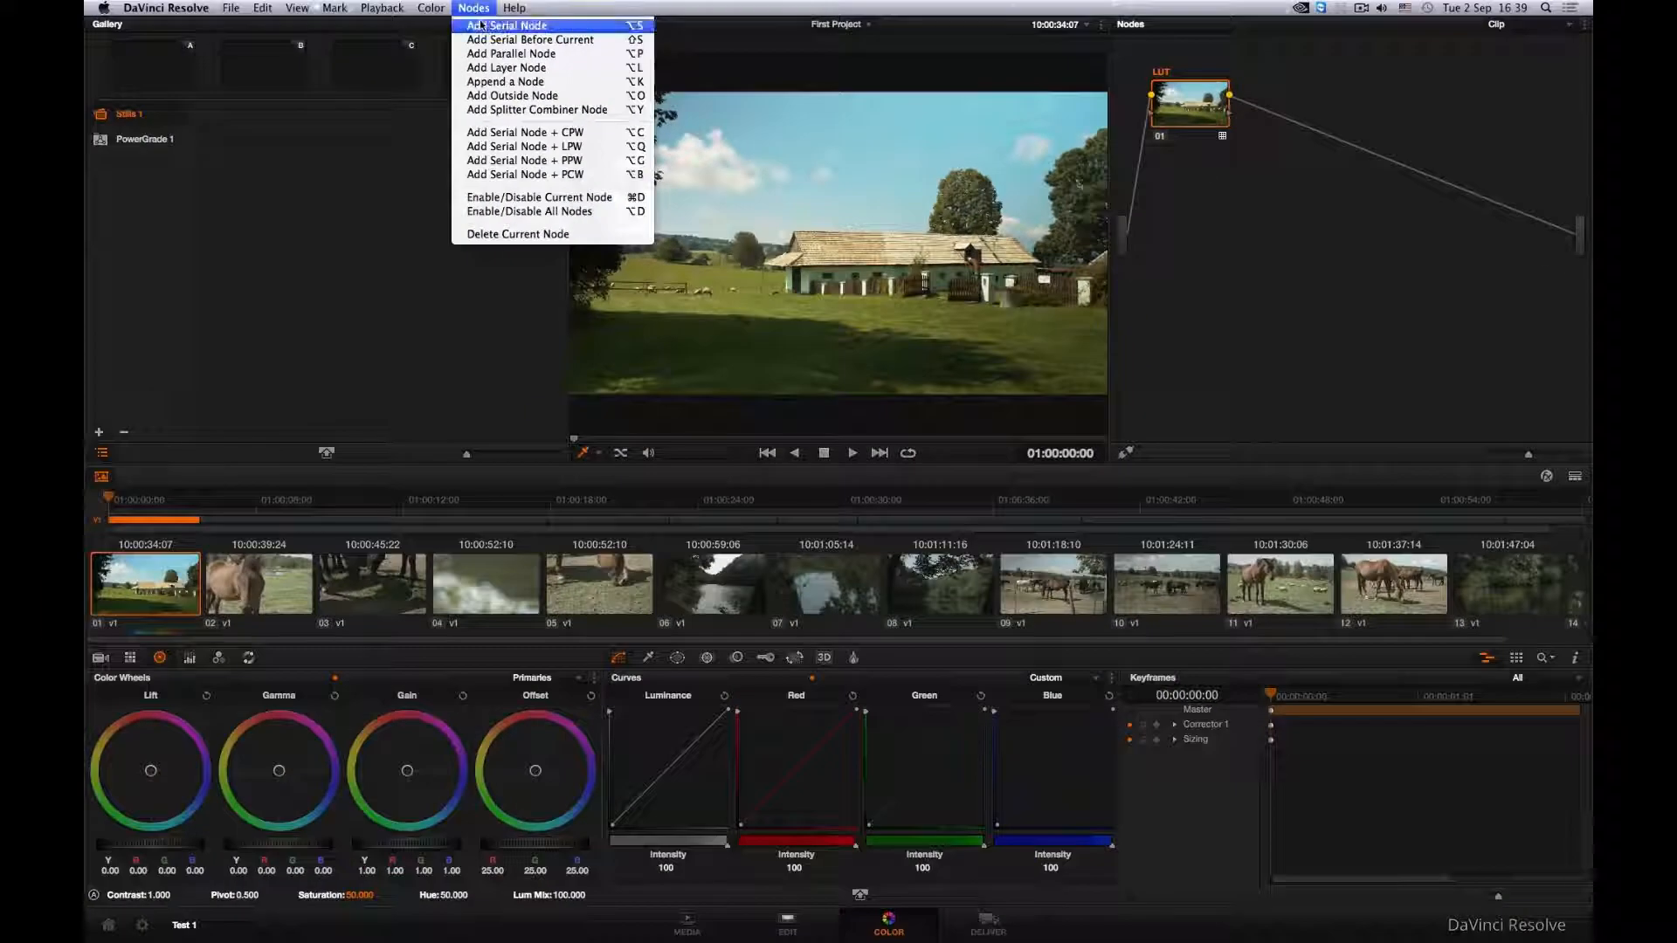
left_click(483, 26)
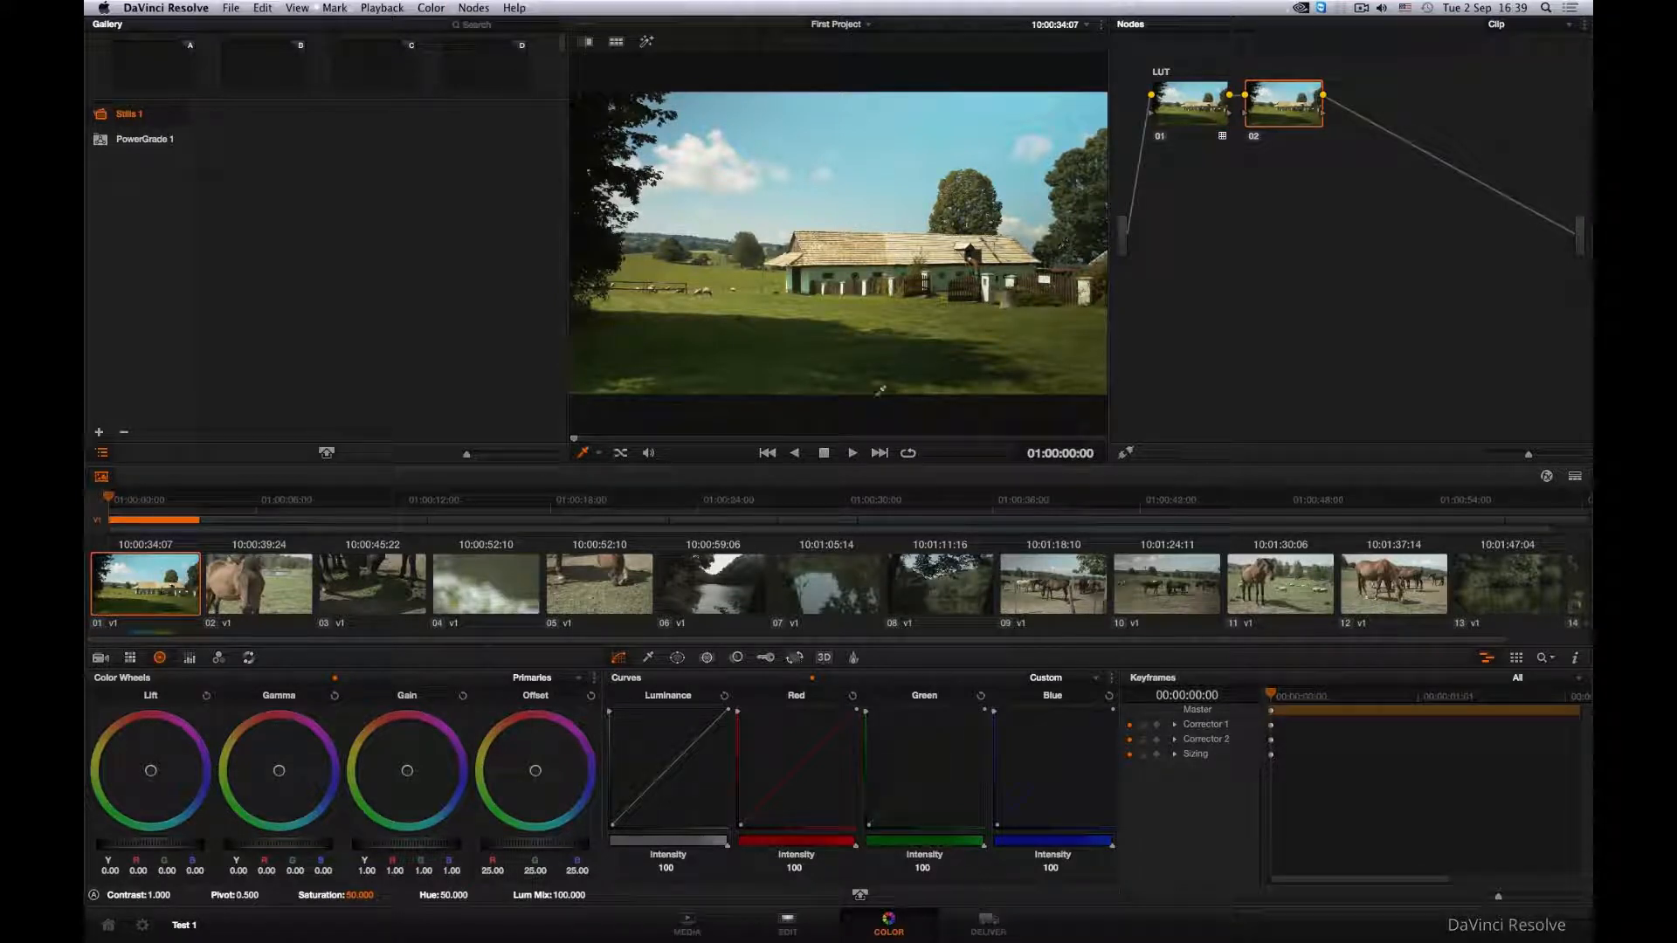
left_click_drag(391, 852, 431, 852)
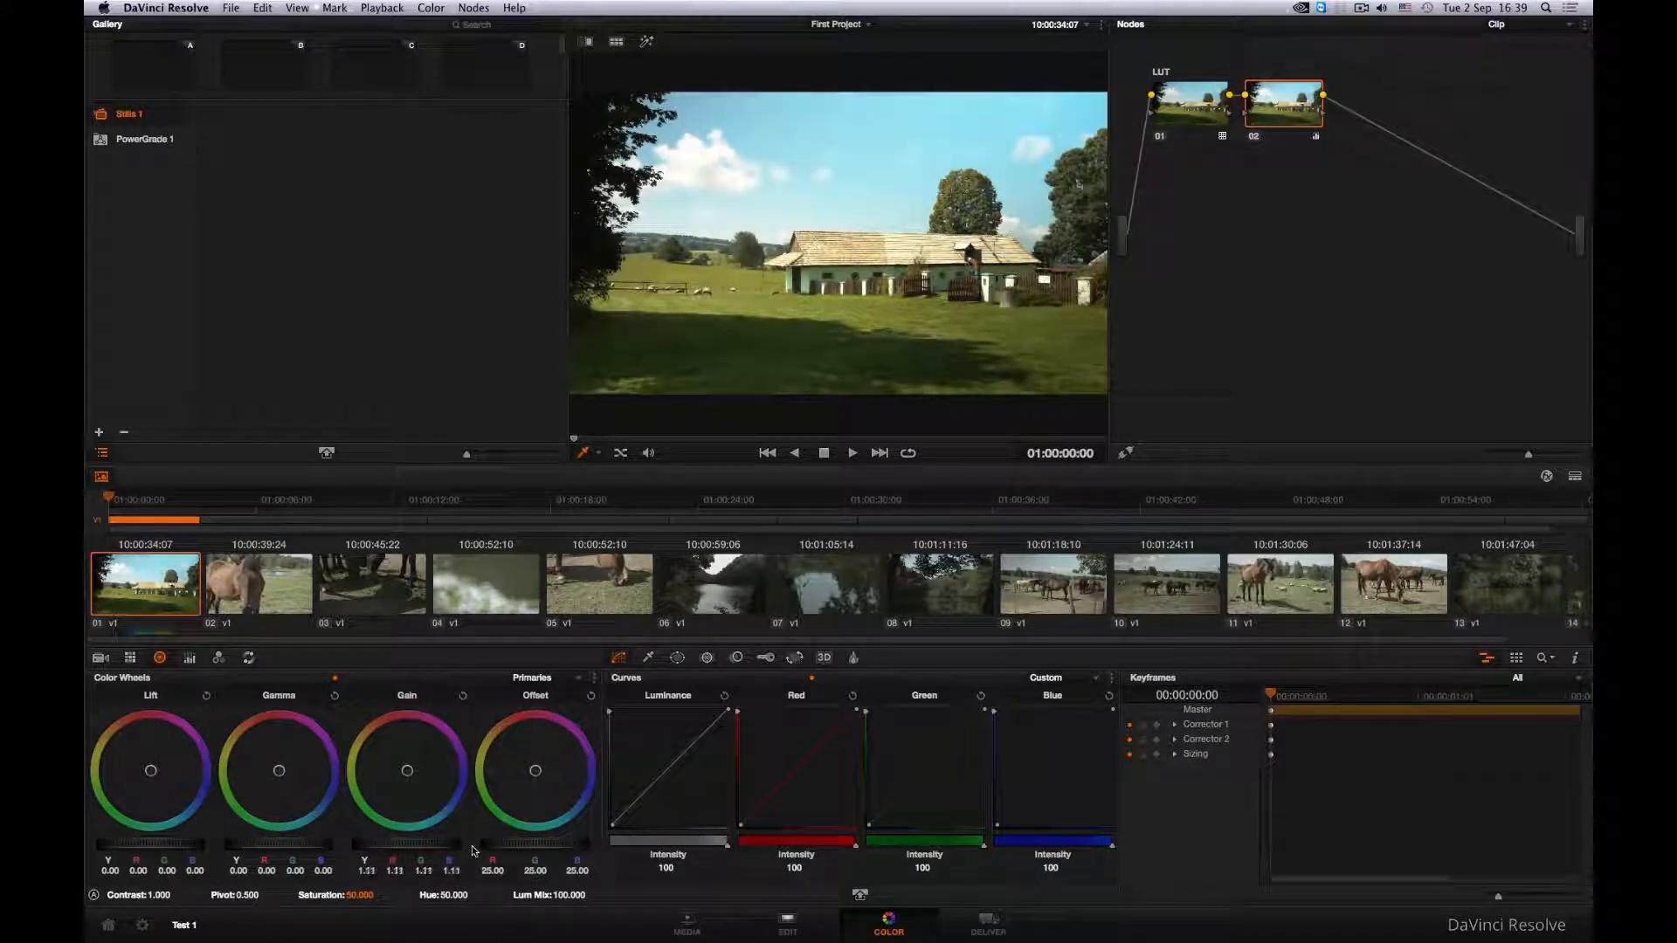
left_click_drag(196, 847, 120, 844)
left_click_drag(280, 847, 307, 846)
- Label node 02 as PRIM
right_click(1265, 123)
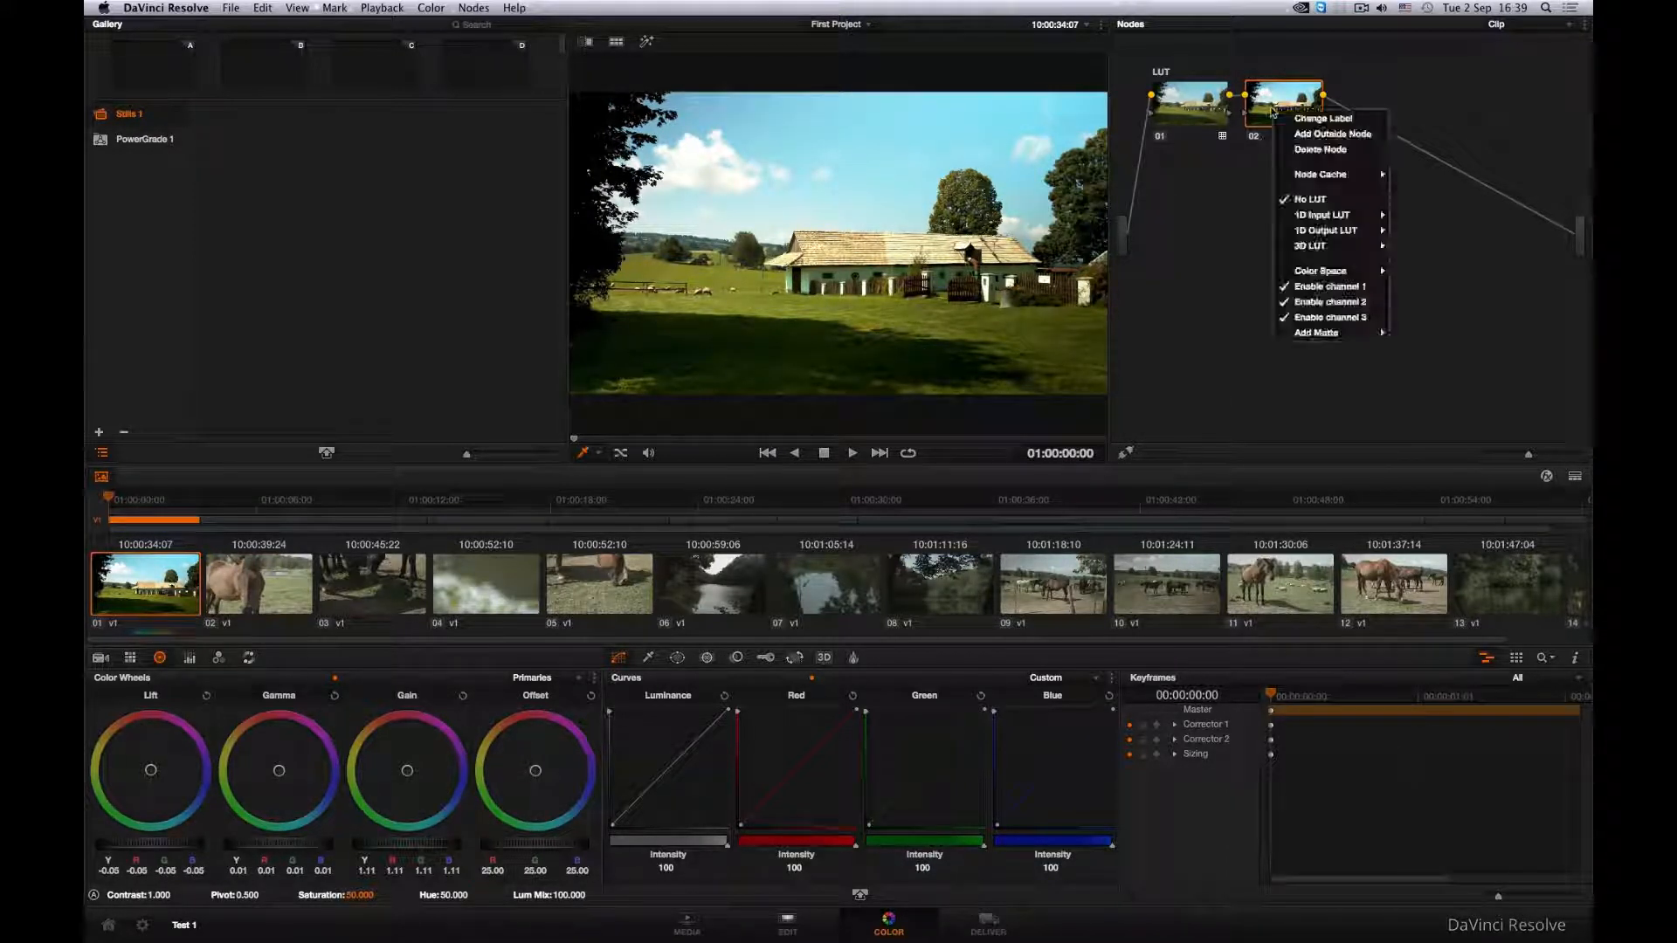
left_click(1302, 125)
type("PR")
key("Return")
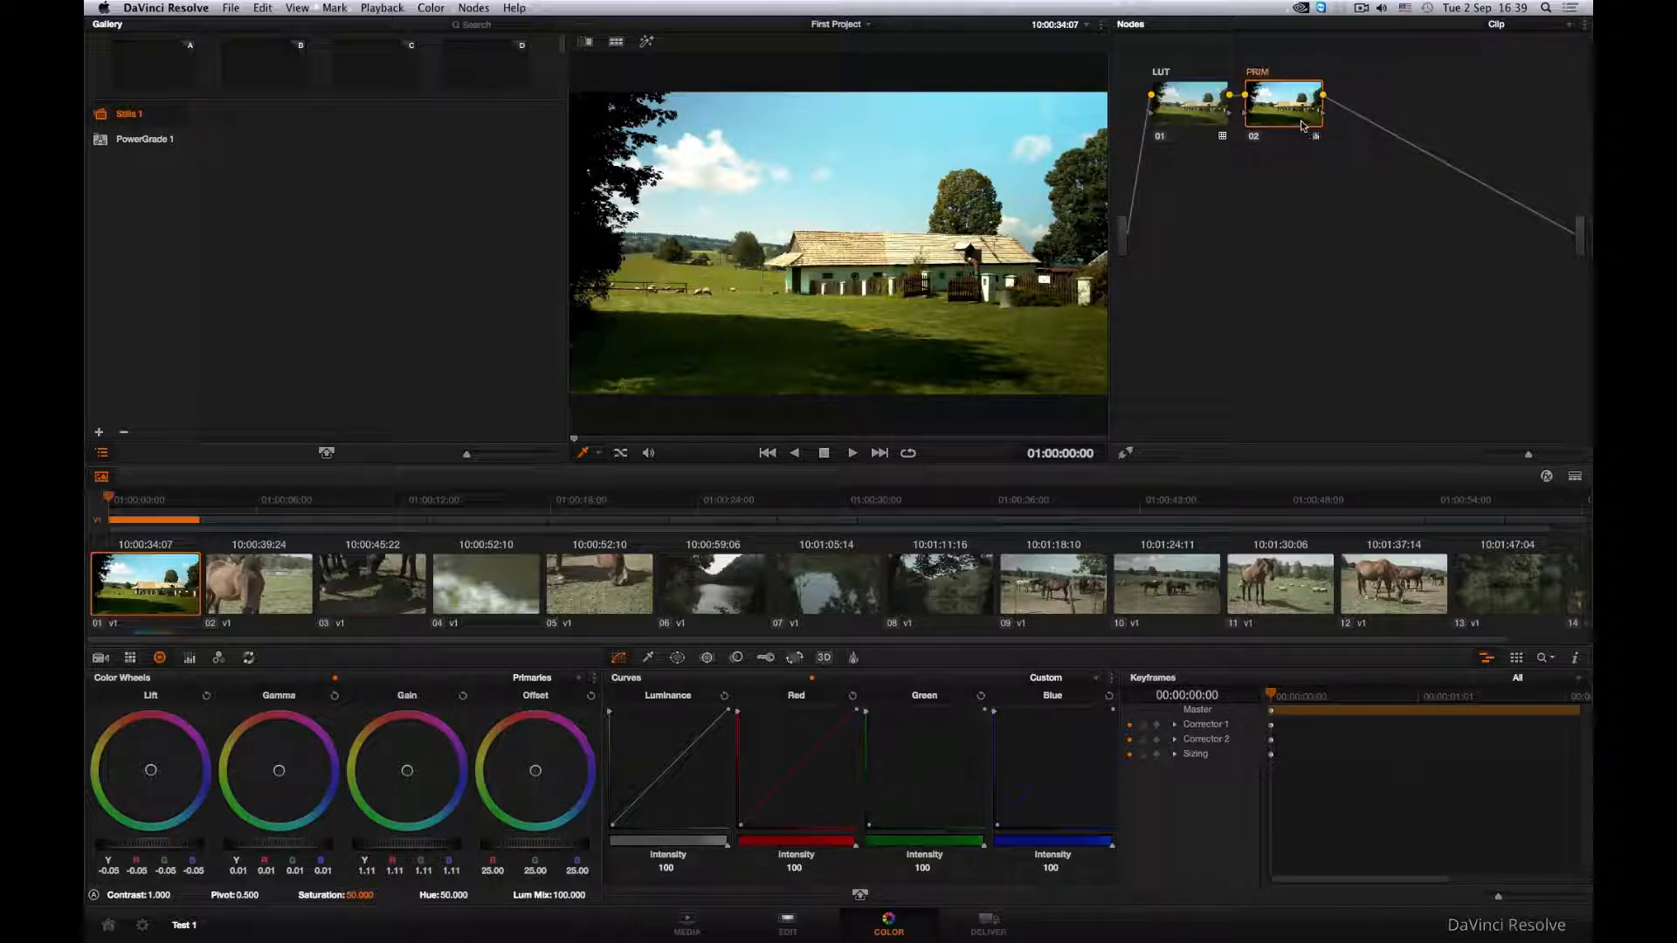
- Add a serial node after PRIM and moderately raise its saturation
left_click(473, 7)
left_click(498, 33)
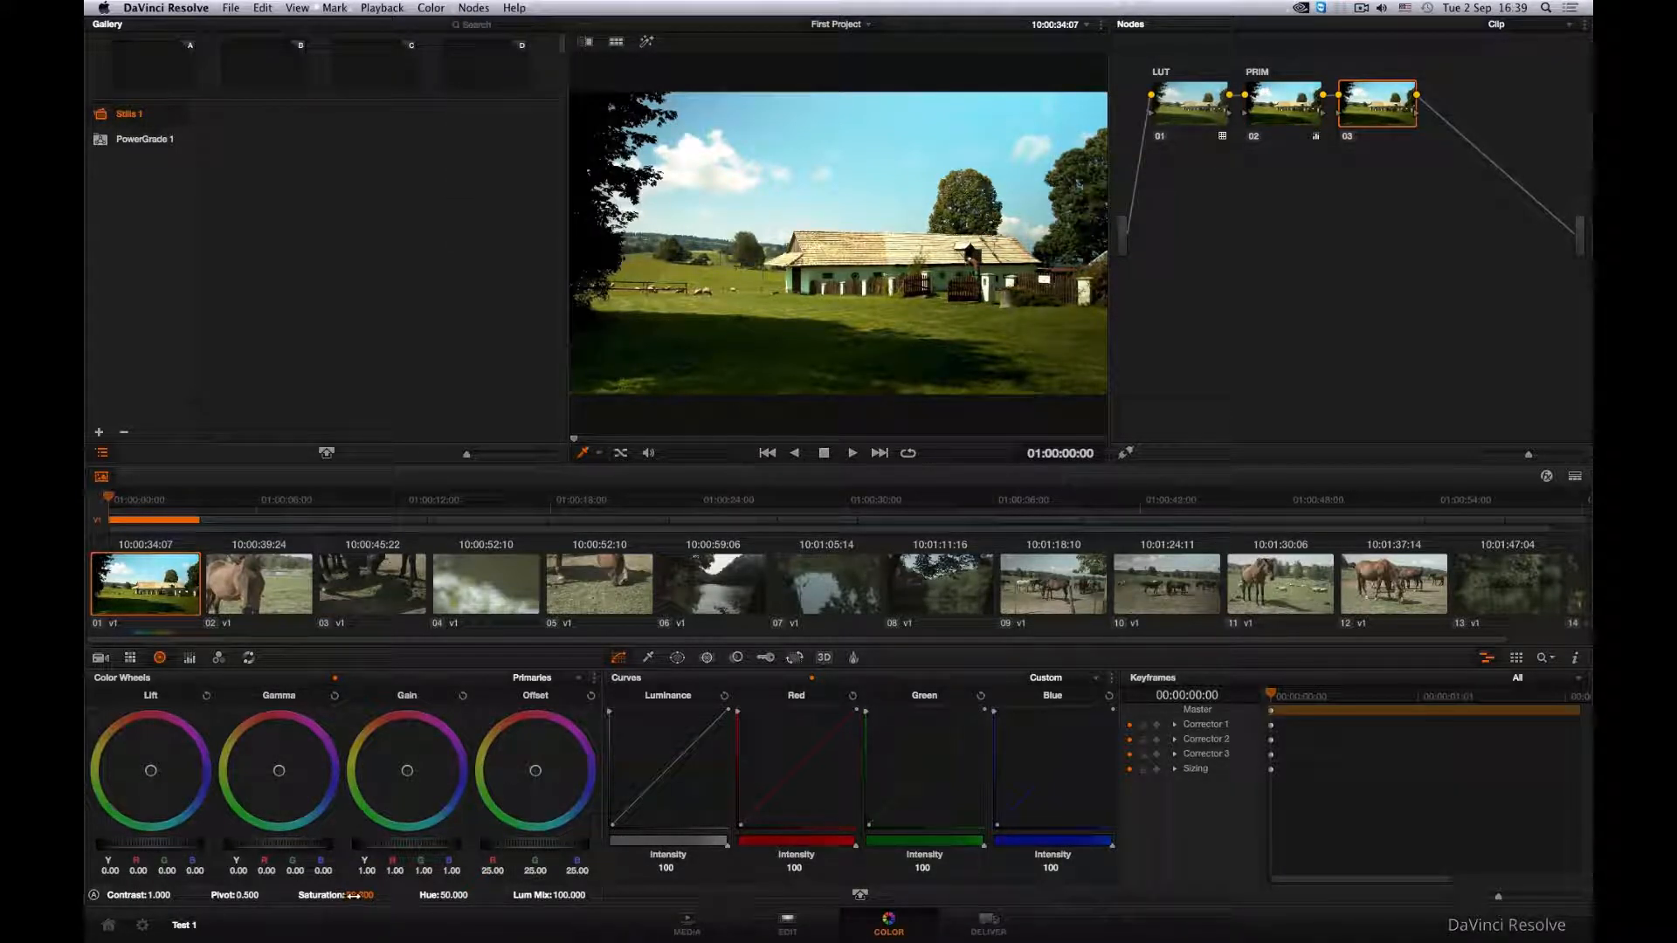
left_click_drag(367, 895, 458, 896)
left_click_drag(363, 896, 400, 895)
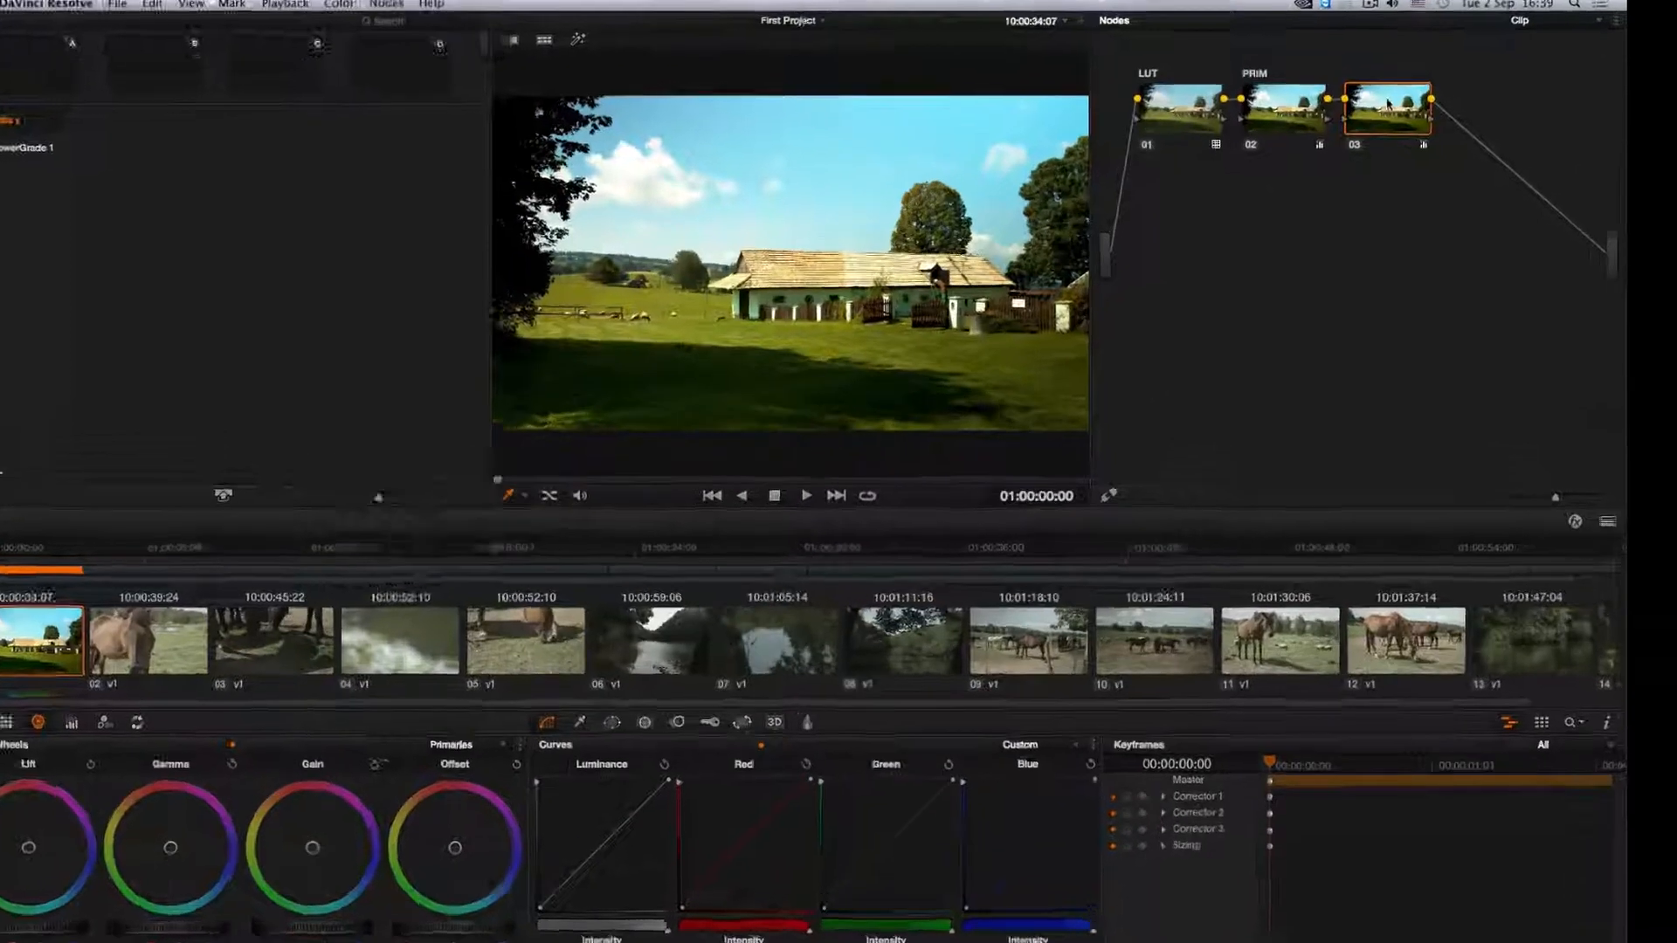
- Label node 03 as SATUR
right_click(1411, 97)
left_click(1459, 102)
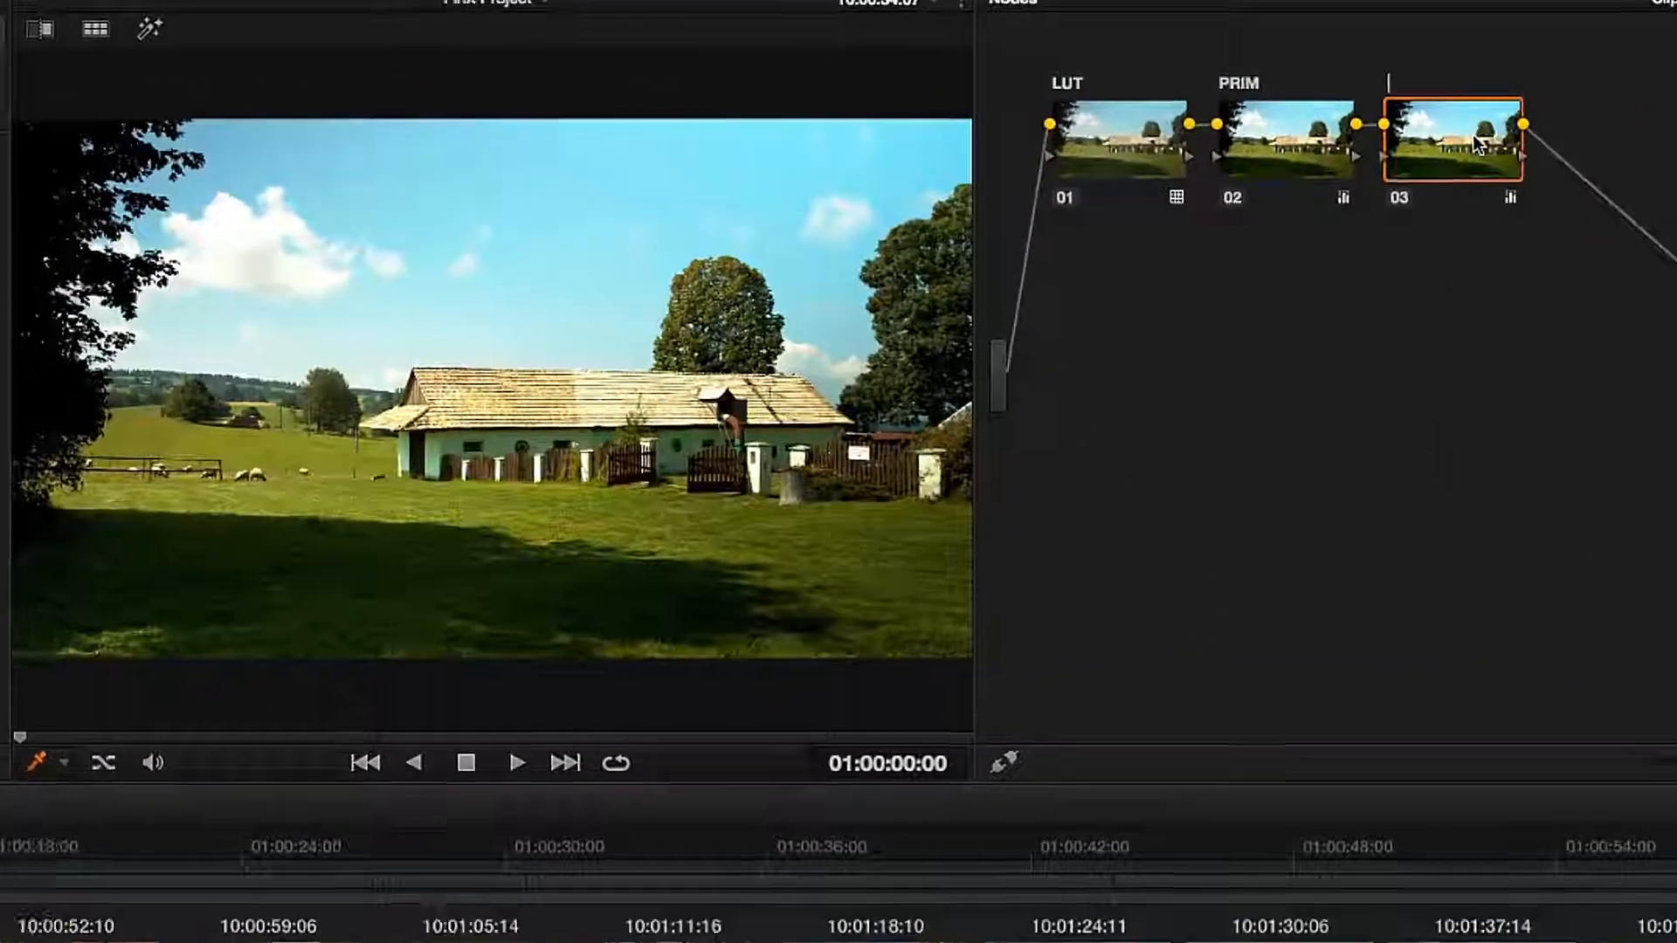
type("SATUR")
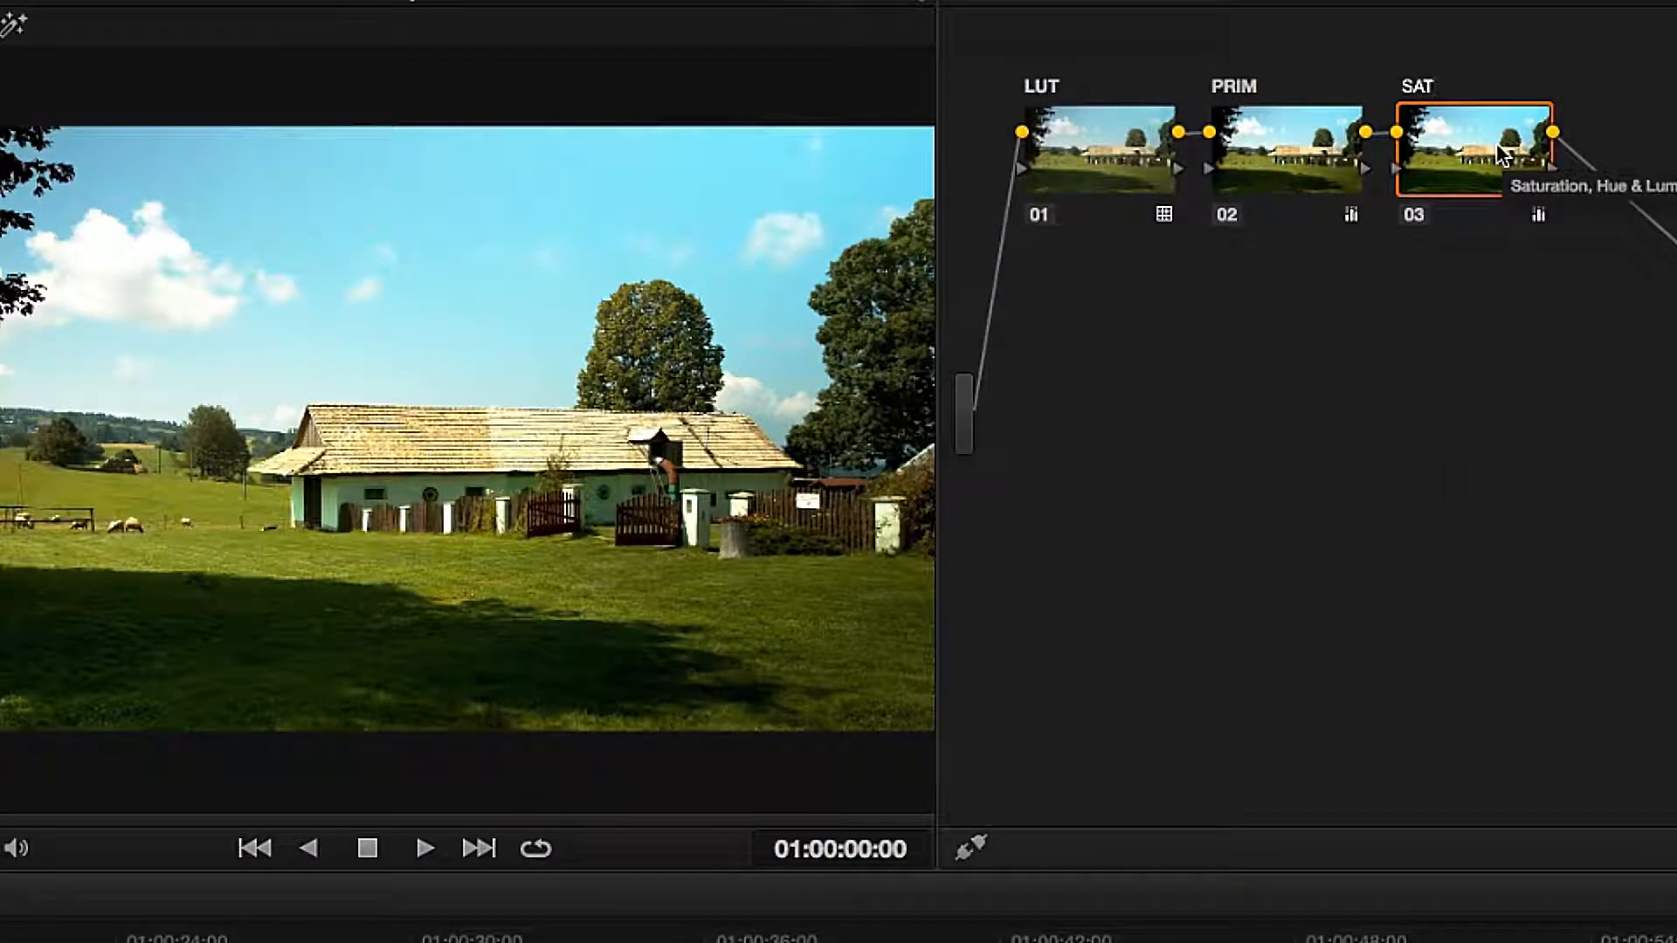
key("Return")
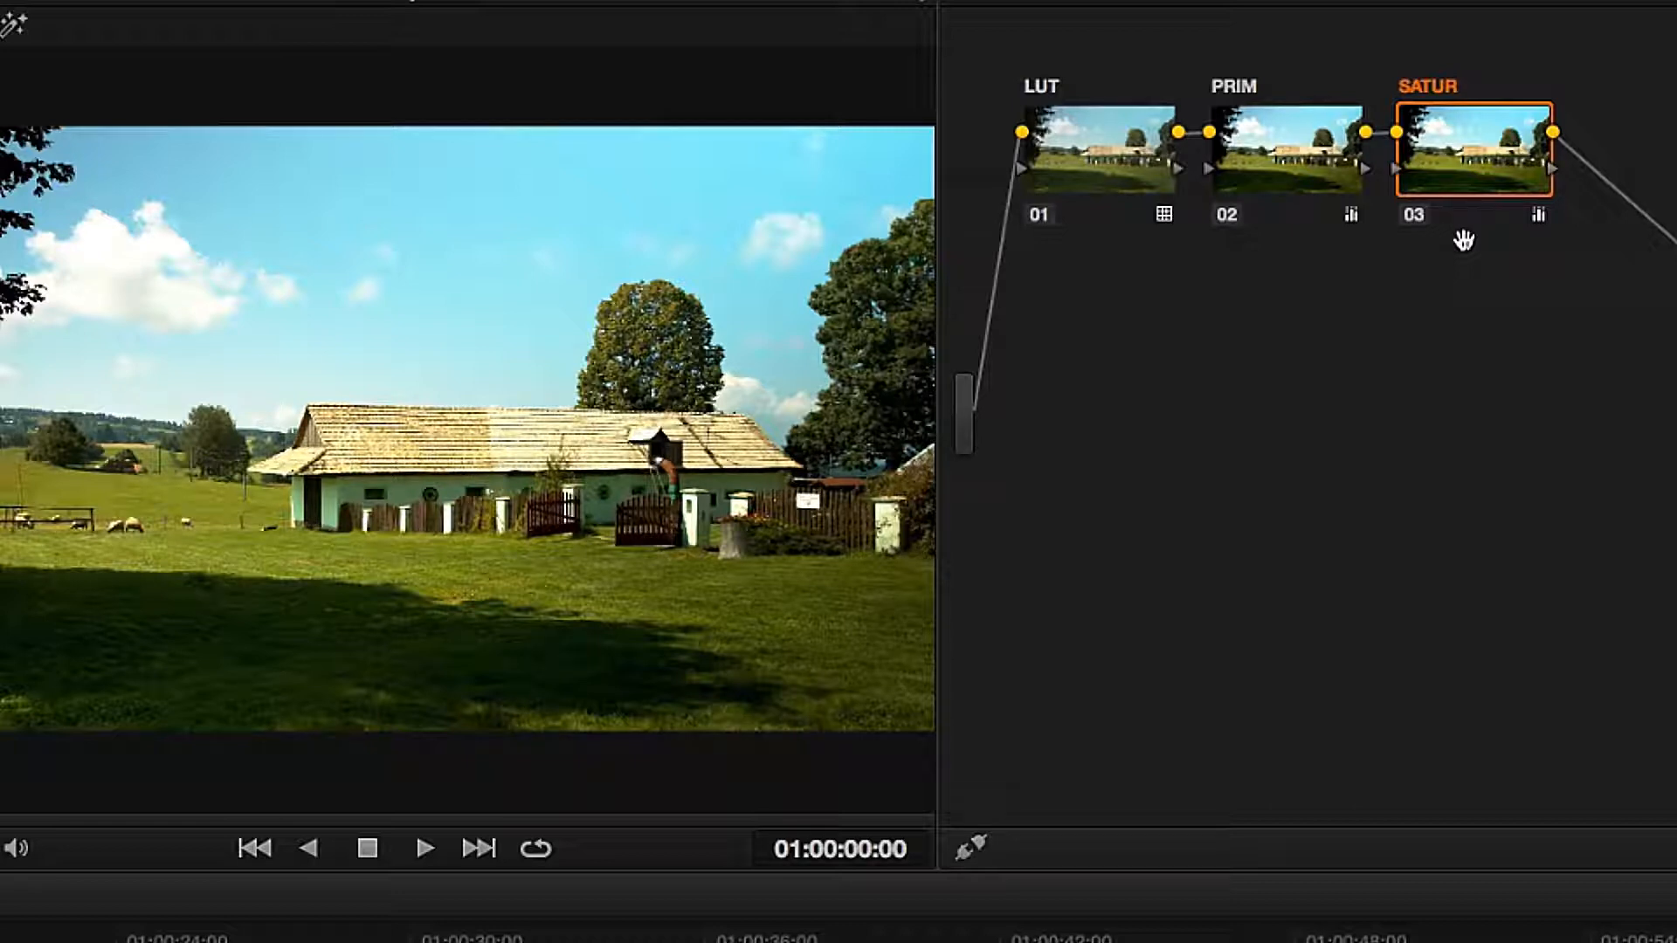
- Disable and re-enable the LUT, PRIM and SATUR nodes one at a time, and PRIM once more, to compare their effect on the image
left_click(1041, 216)
left_click(1041, 217)
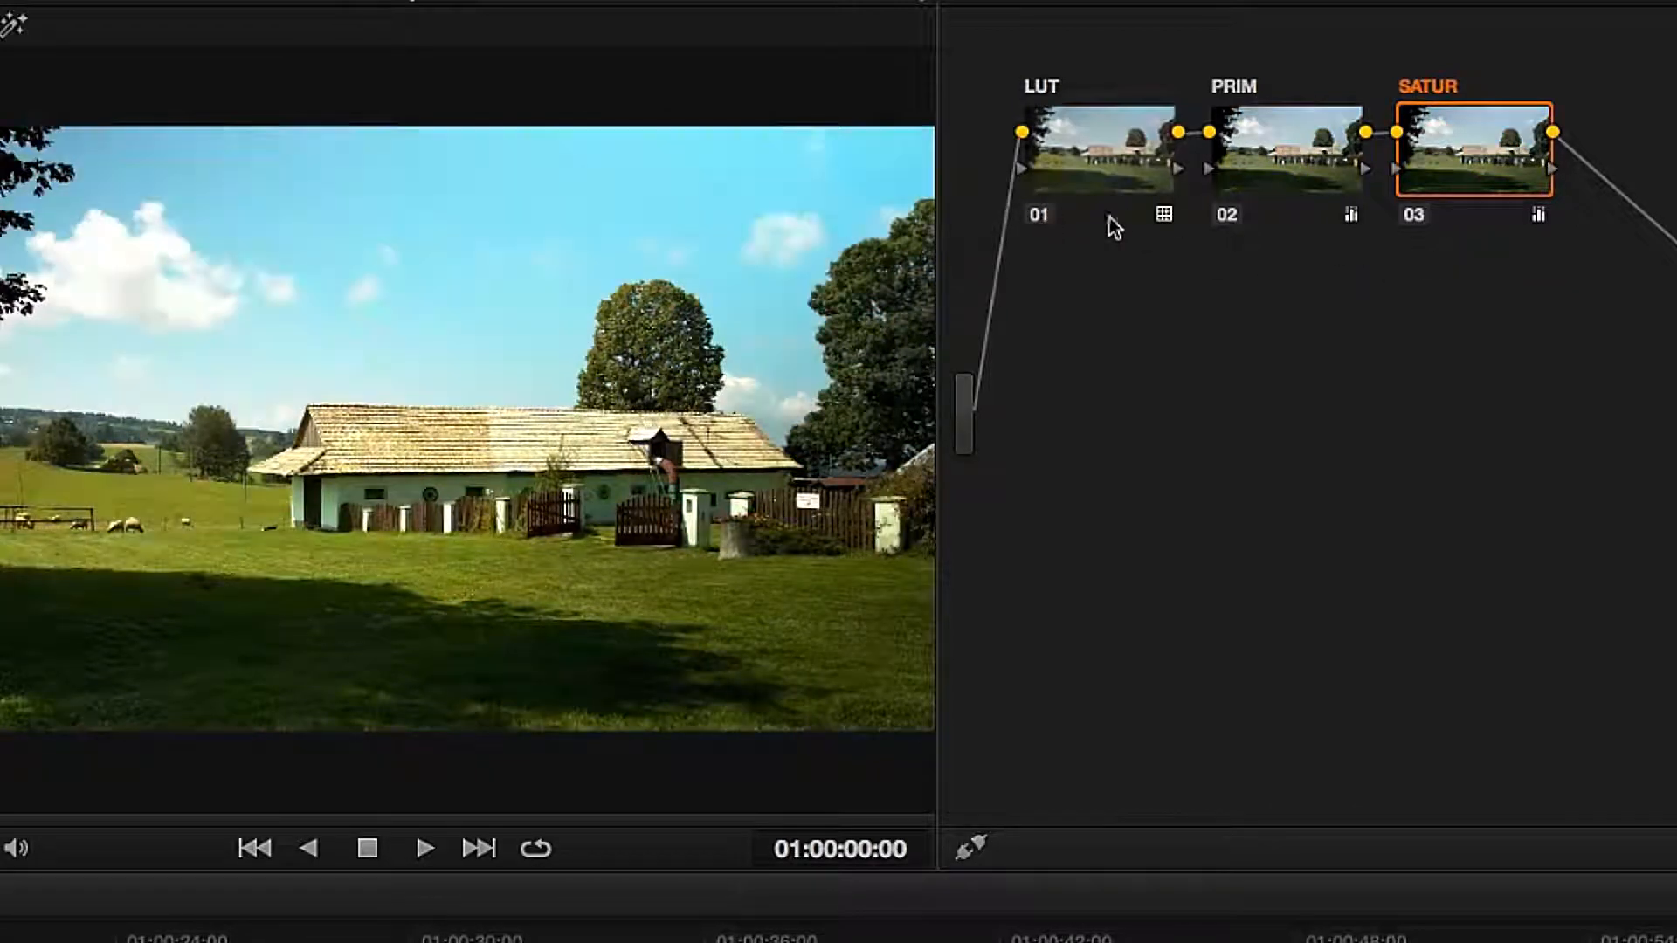
left_click(1227, 217)
left_click(1229, 218)
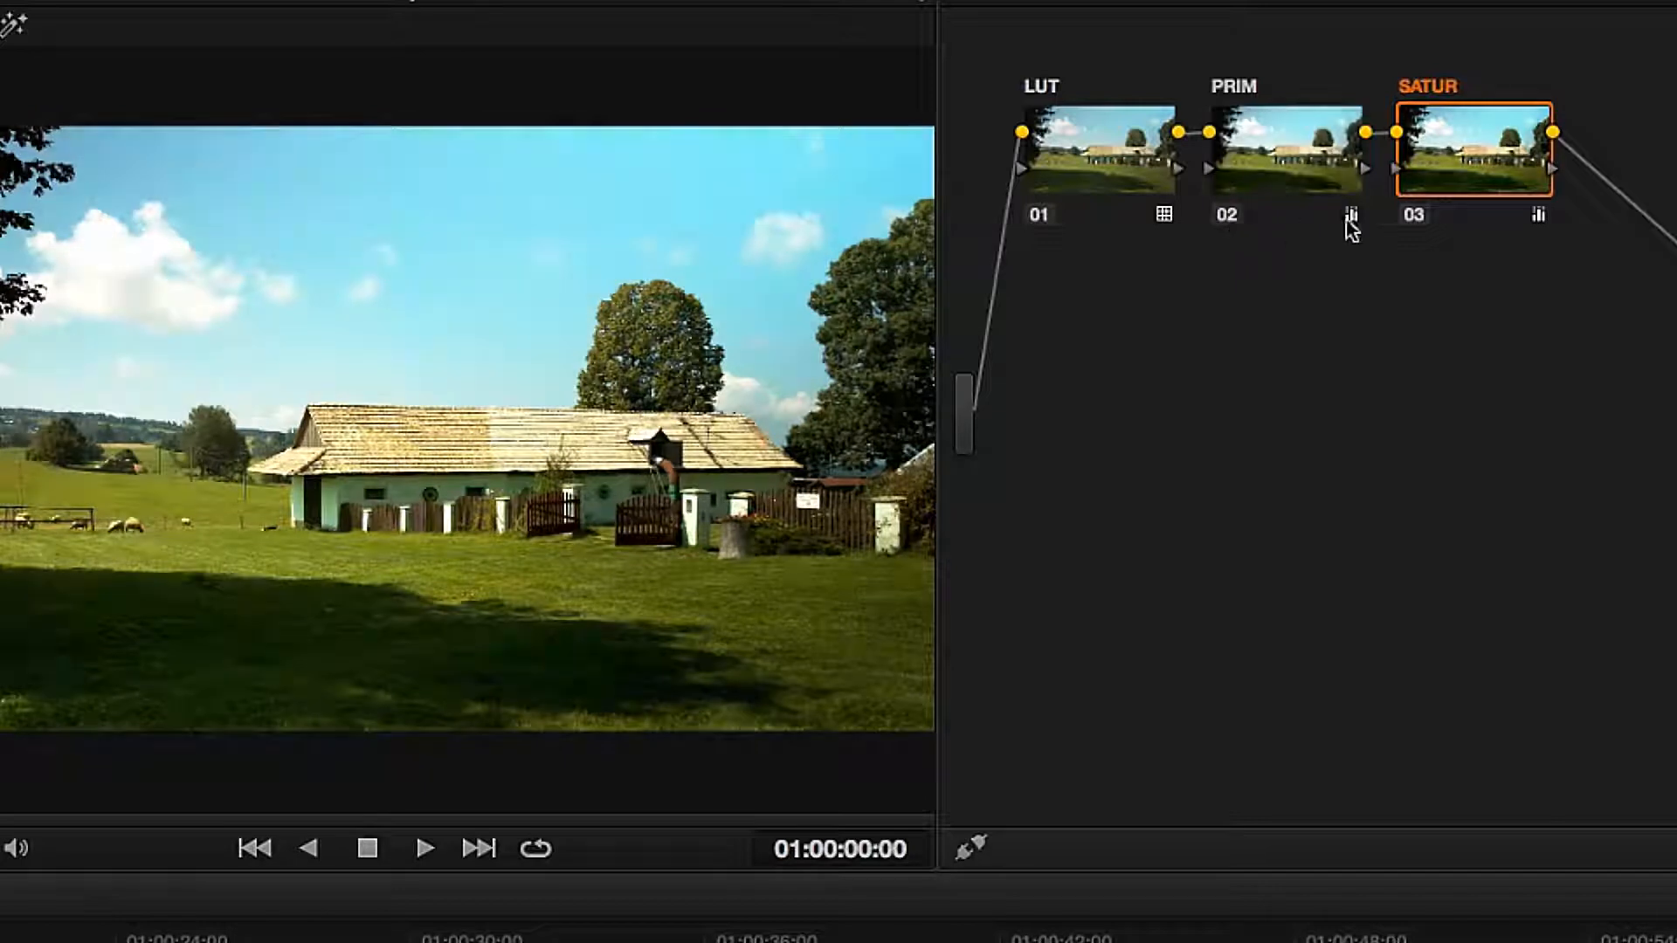
left_click(1408, 223)
left_click(1410, 224)
left_click(1225, 218)
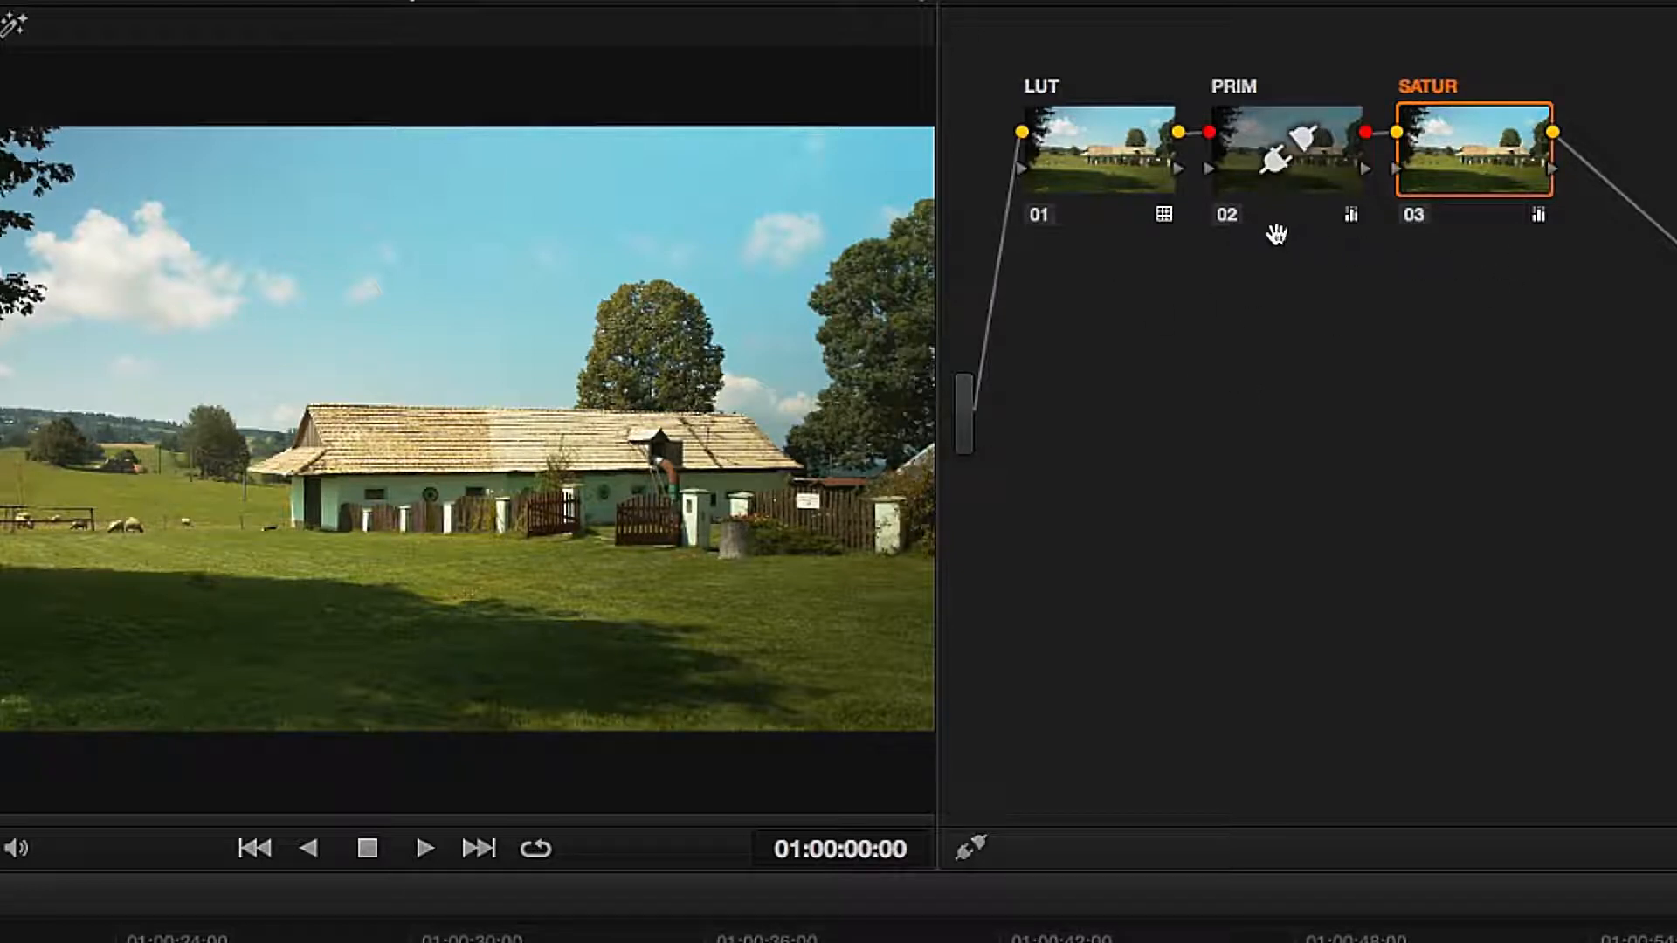
left_click(1229, 218)
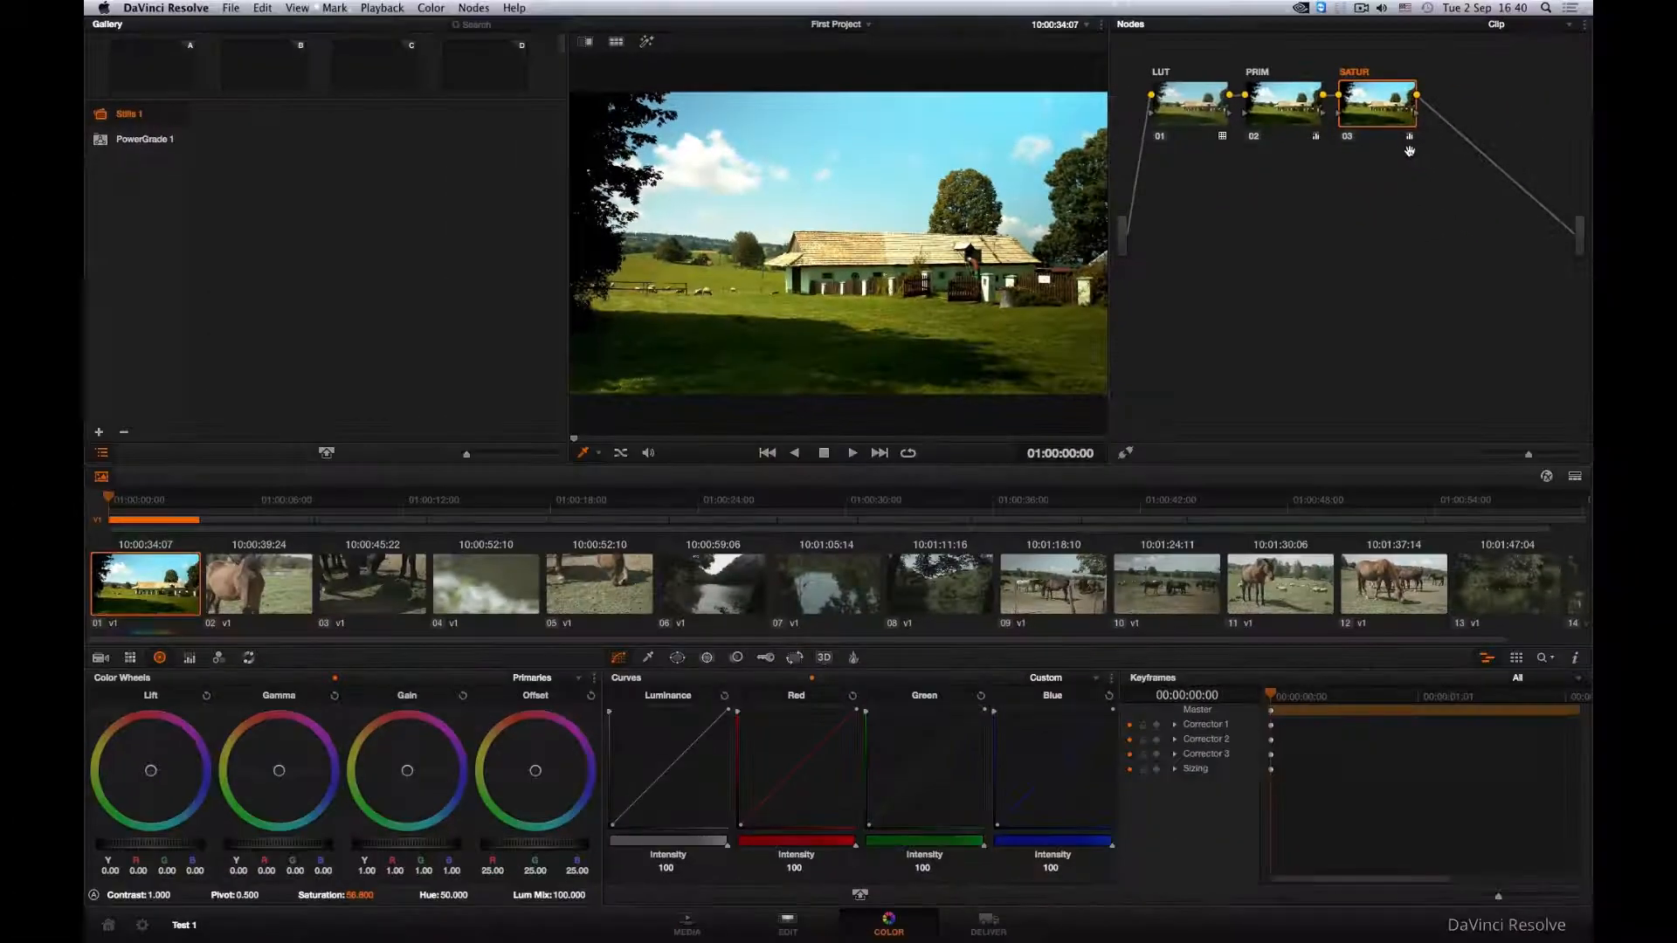
- Enlarge the nodes in the graph, view the Timeline-level node graph, and return to the Clip-level nodes
left_click_drag(1508, 458, 1554, 457)
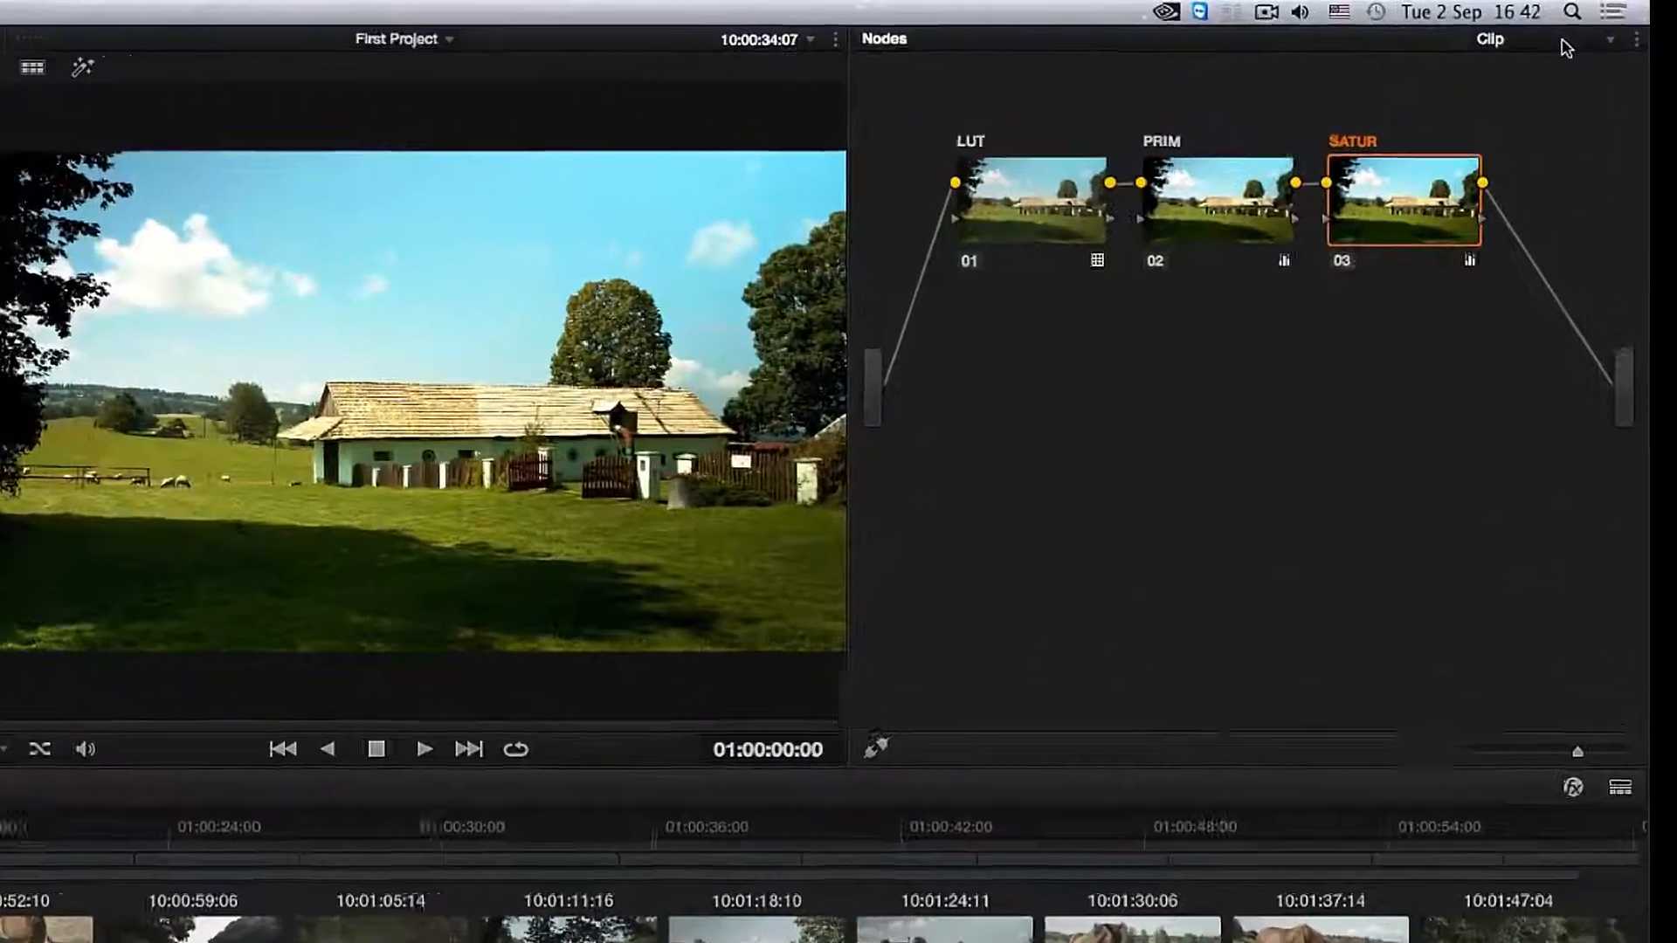
left_click(1551, 31)
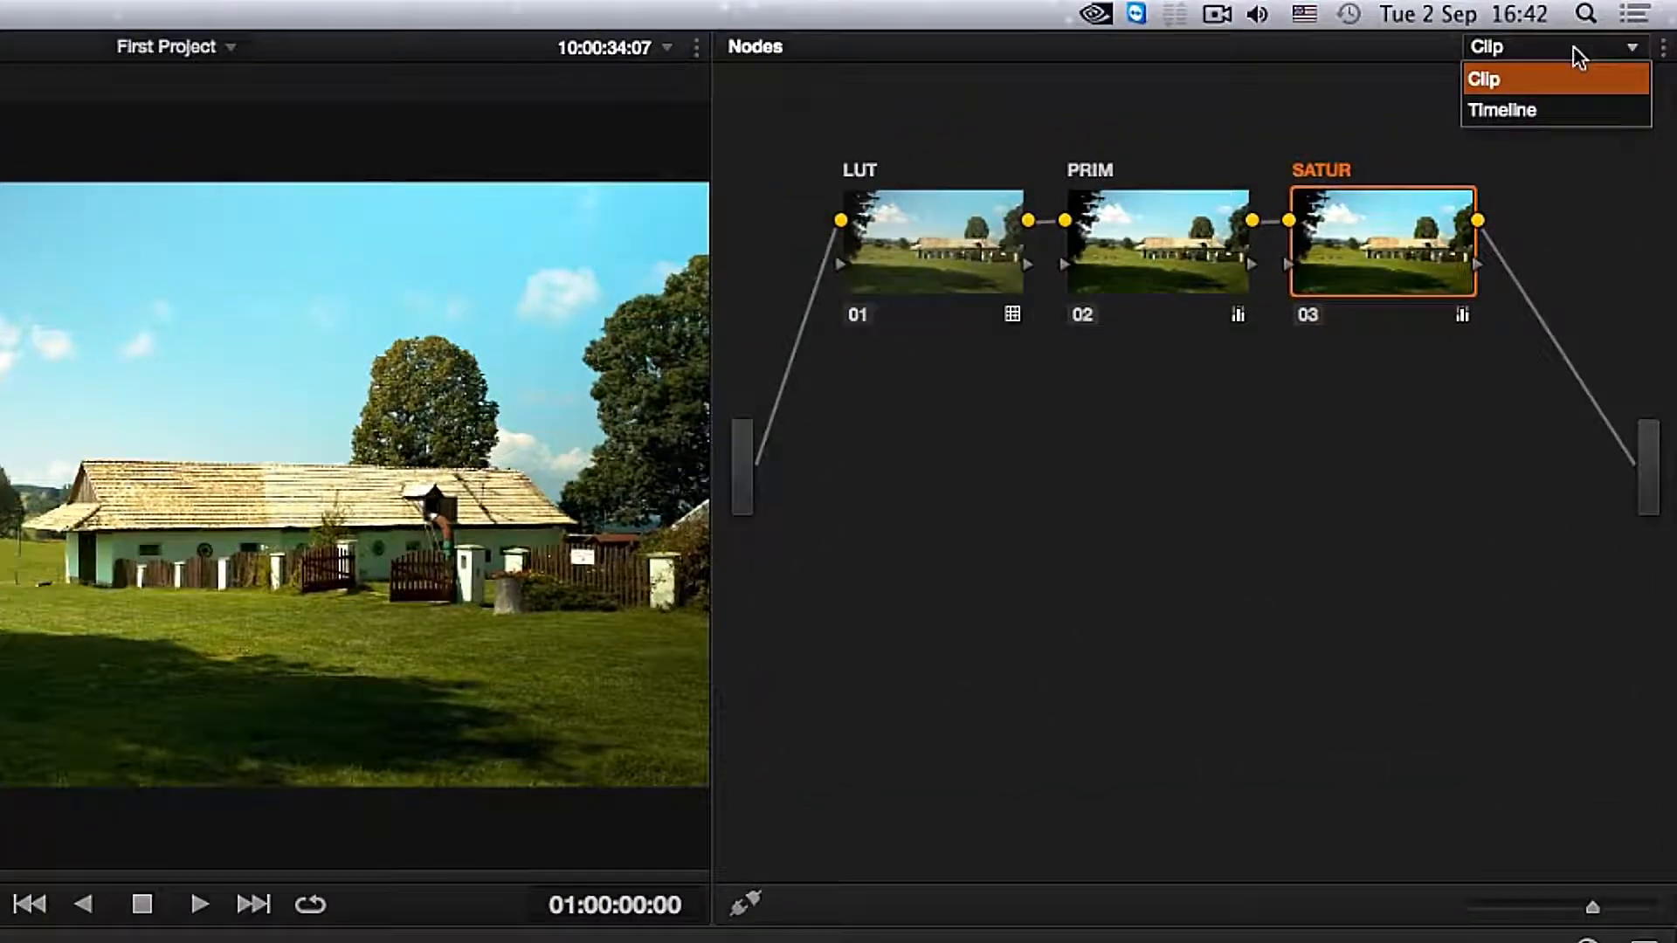
left_click(1569, 115)
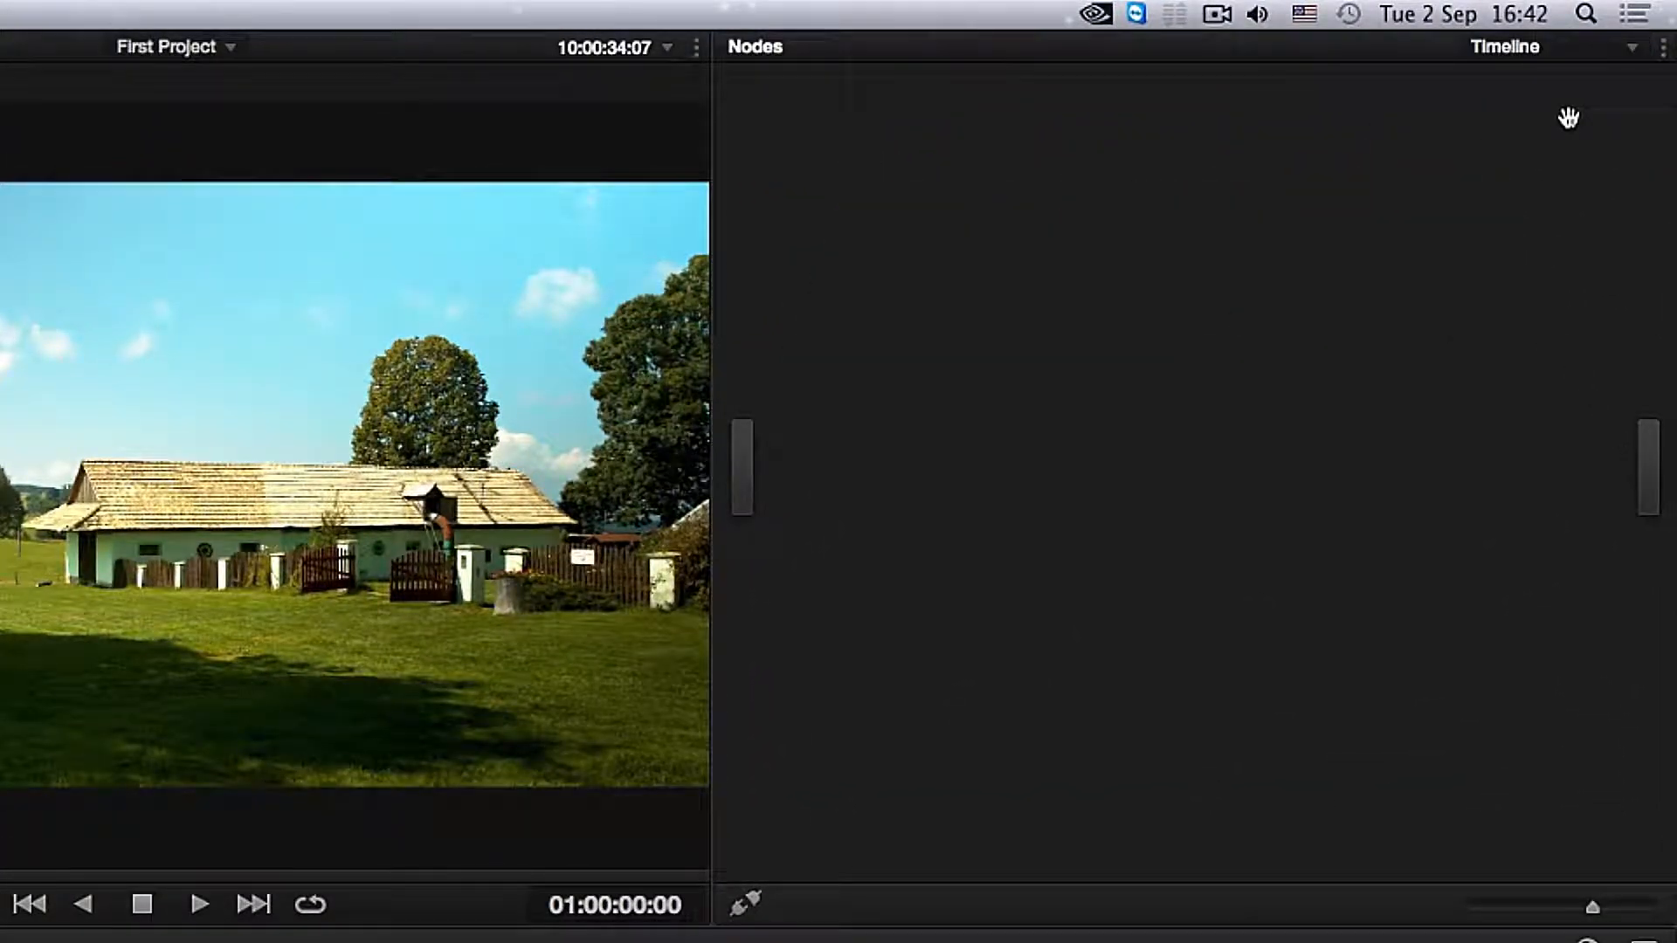
left_click(1555, 50)
left_click(1556, 68)
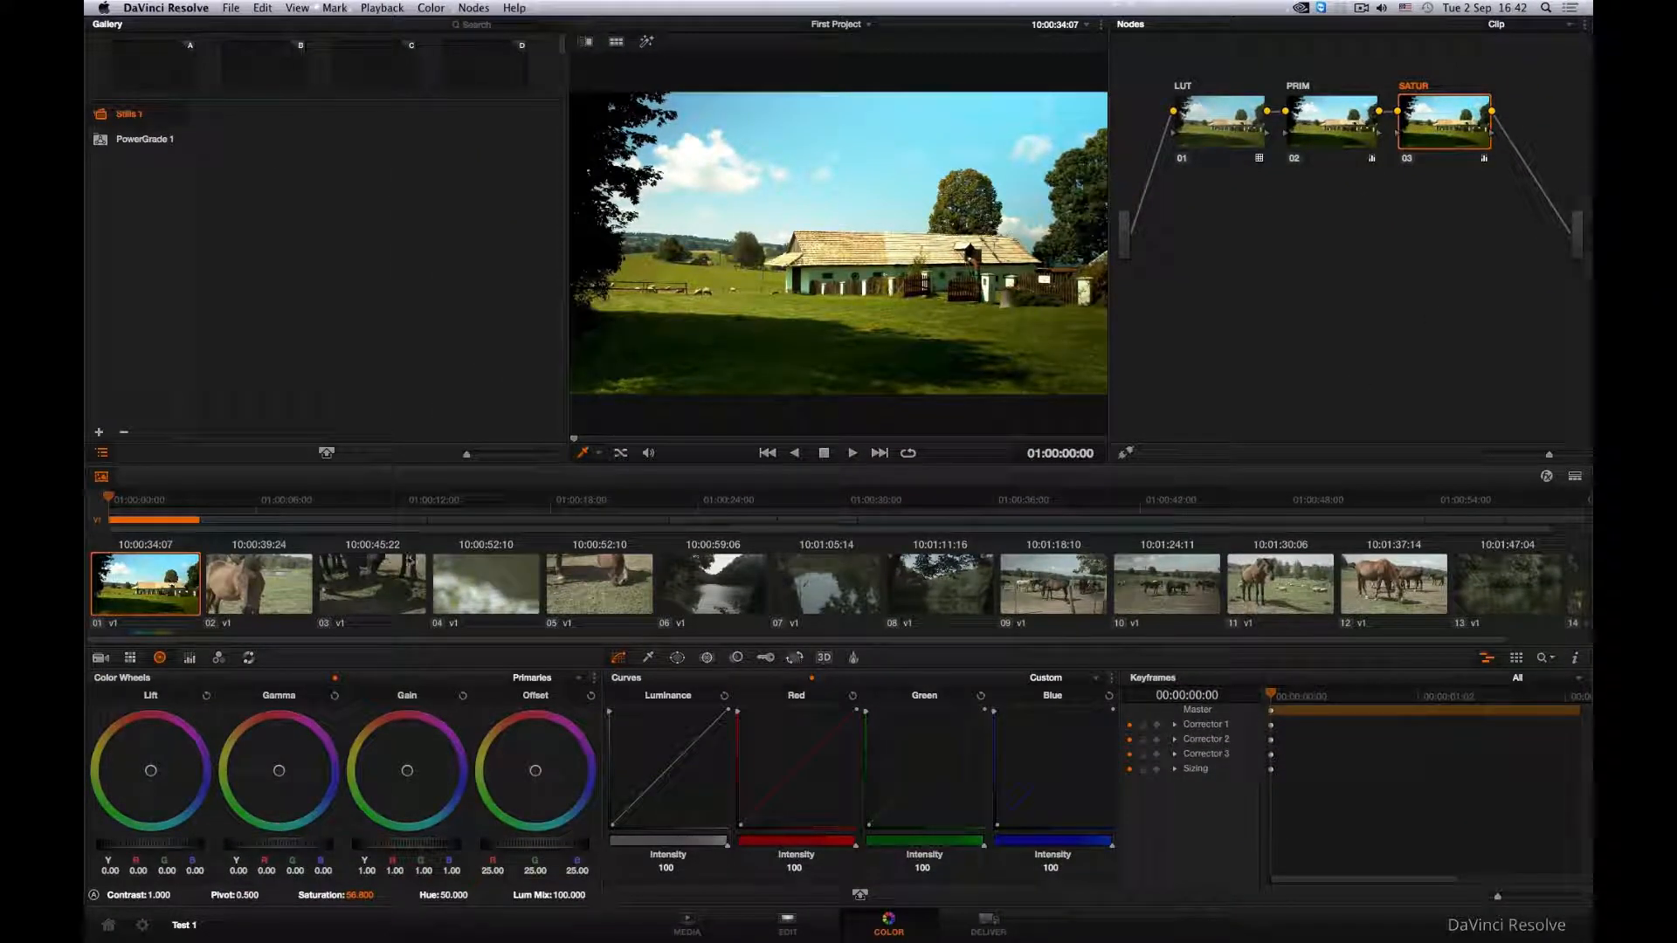
- Copy clip 01's three-node grade to clips 02, 03 and 04 in turn
left_click(255, 599)
left_click(341, 592)
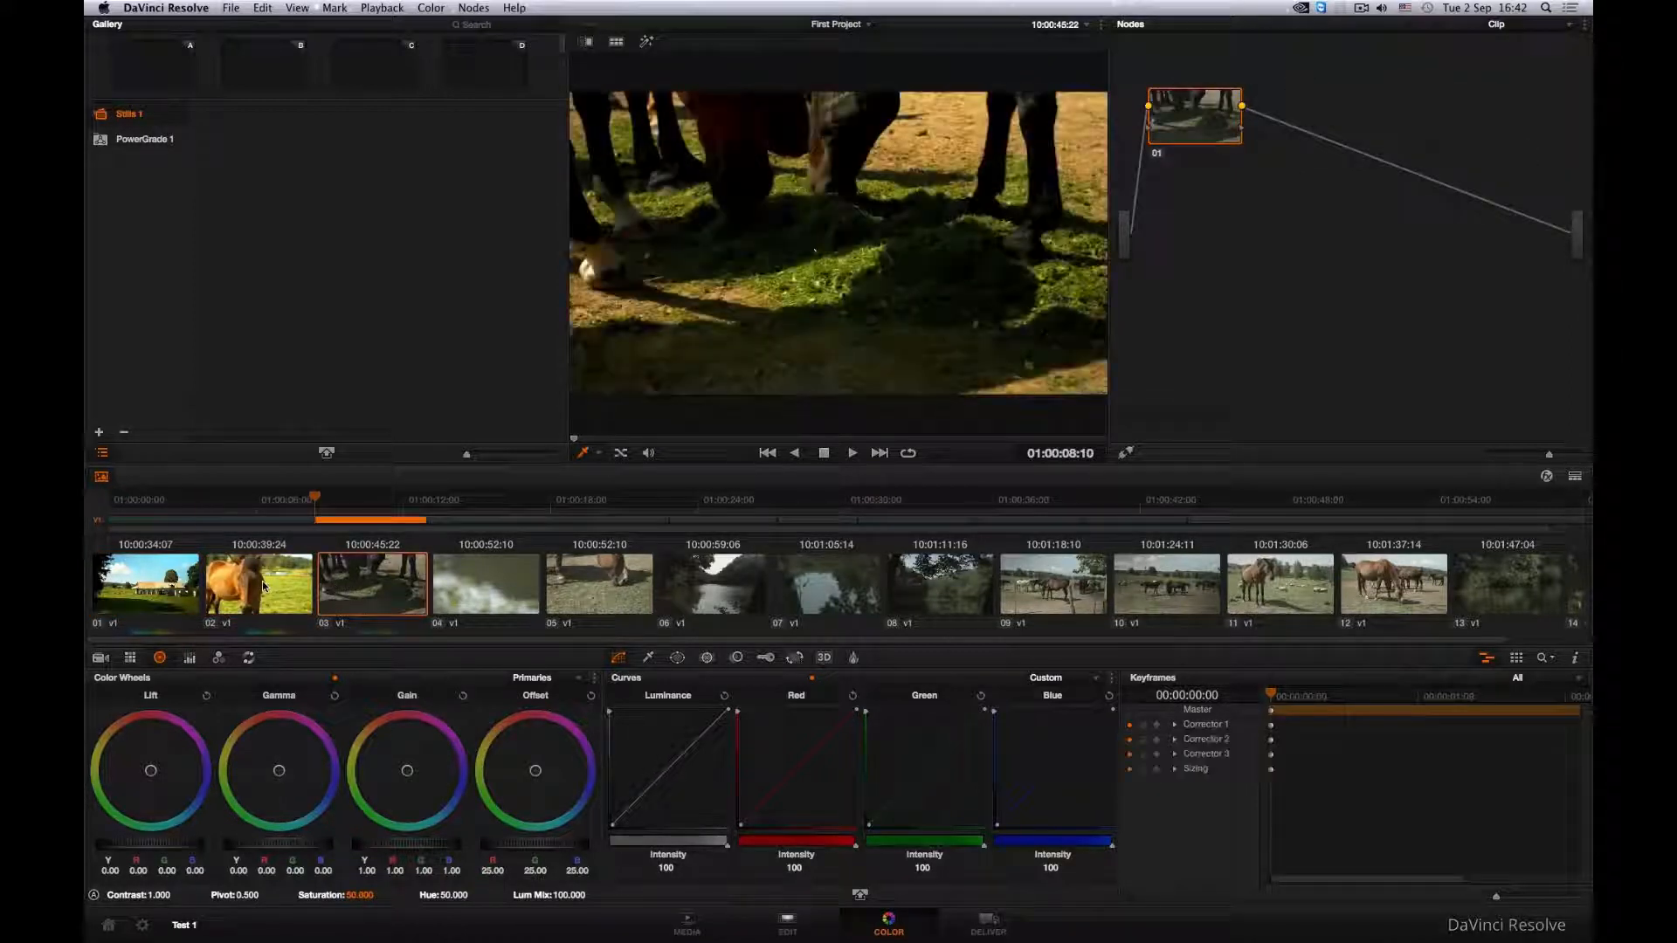
left_click(455, 585)
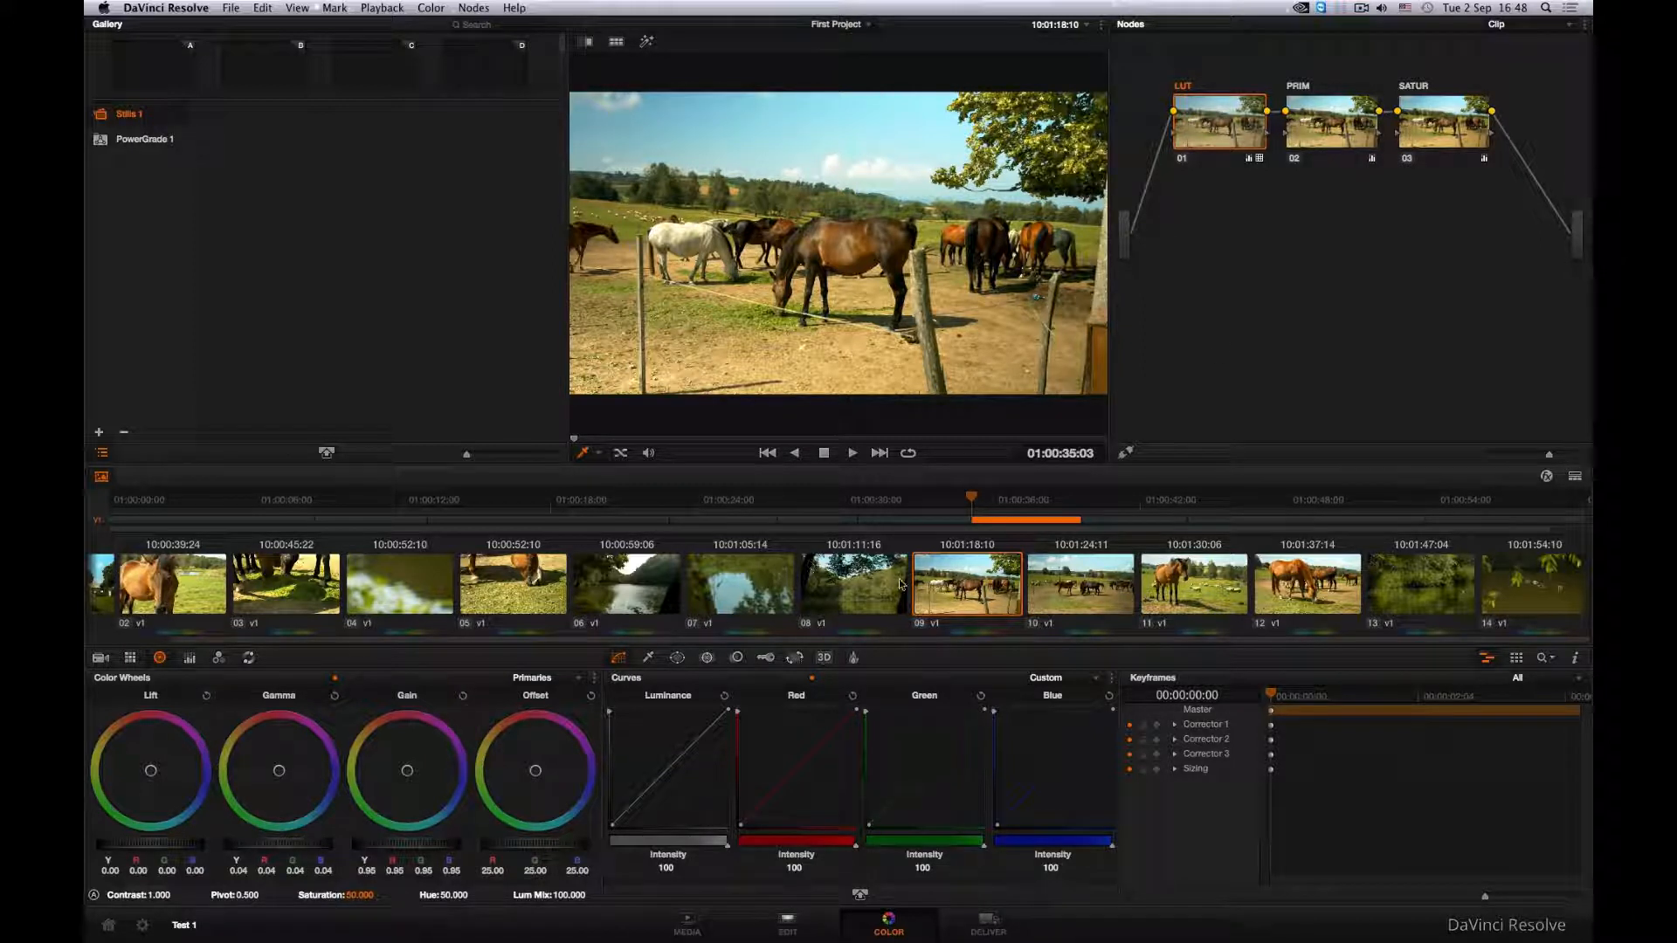
- Review the grades of clips 10 to 12, selecting the SATUR node on clips 12, 11 and 10
left_click(1084, 584)
left_click(1196, 584)
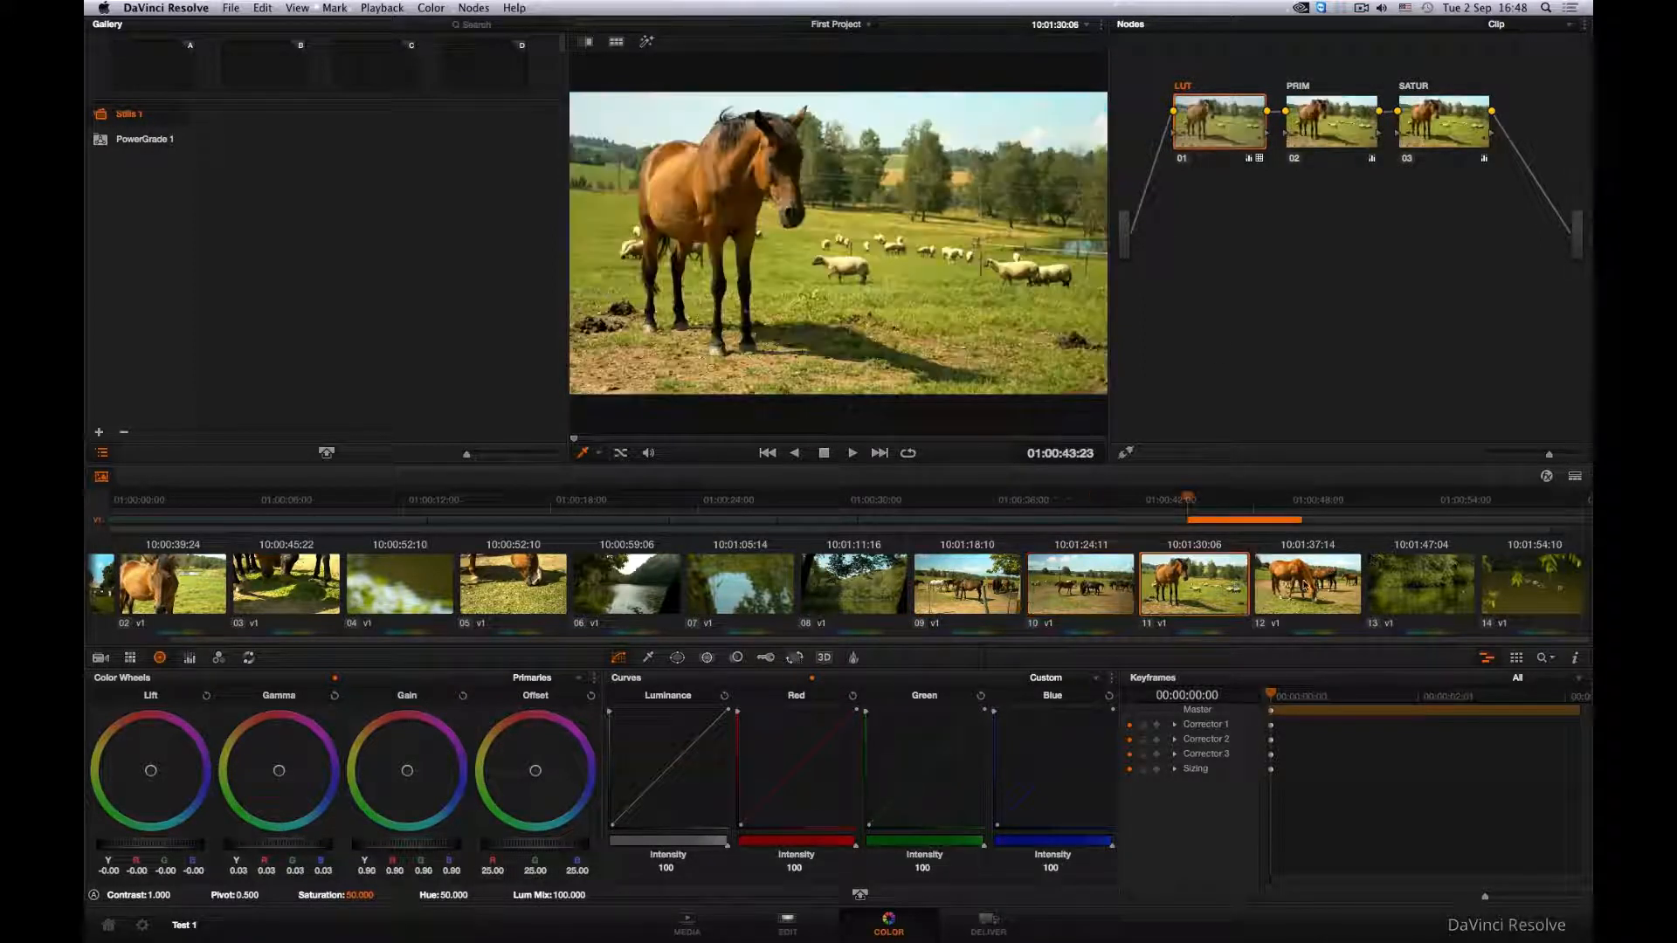
left_click(1304, 587)
left_click(1425, 122)
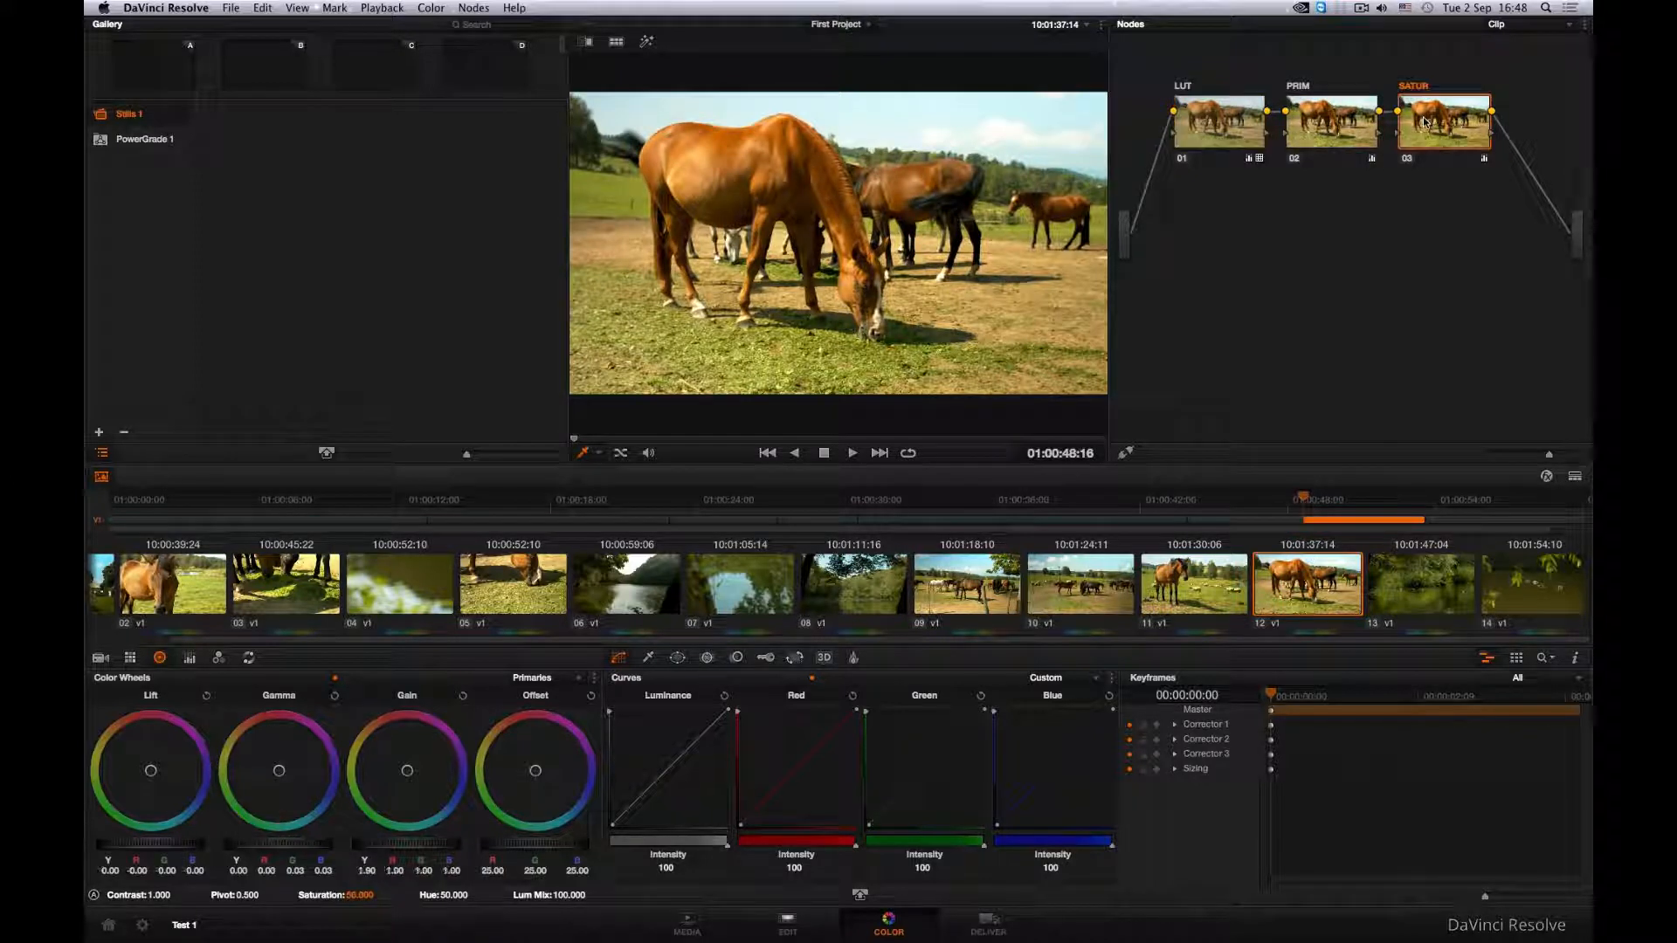
left_click(1204, 580)
left_click(1419, 133)
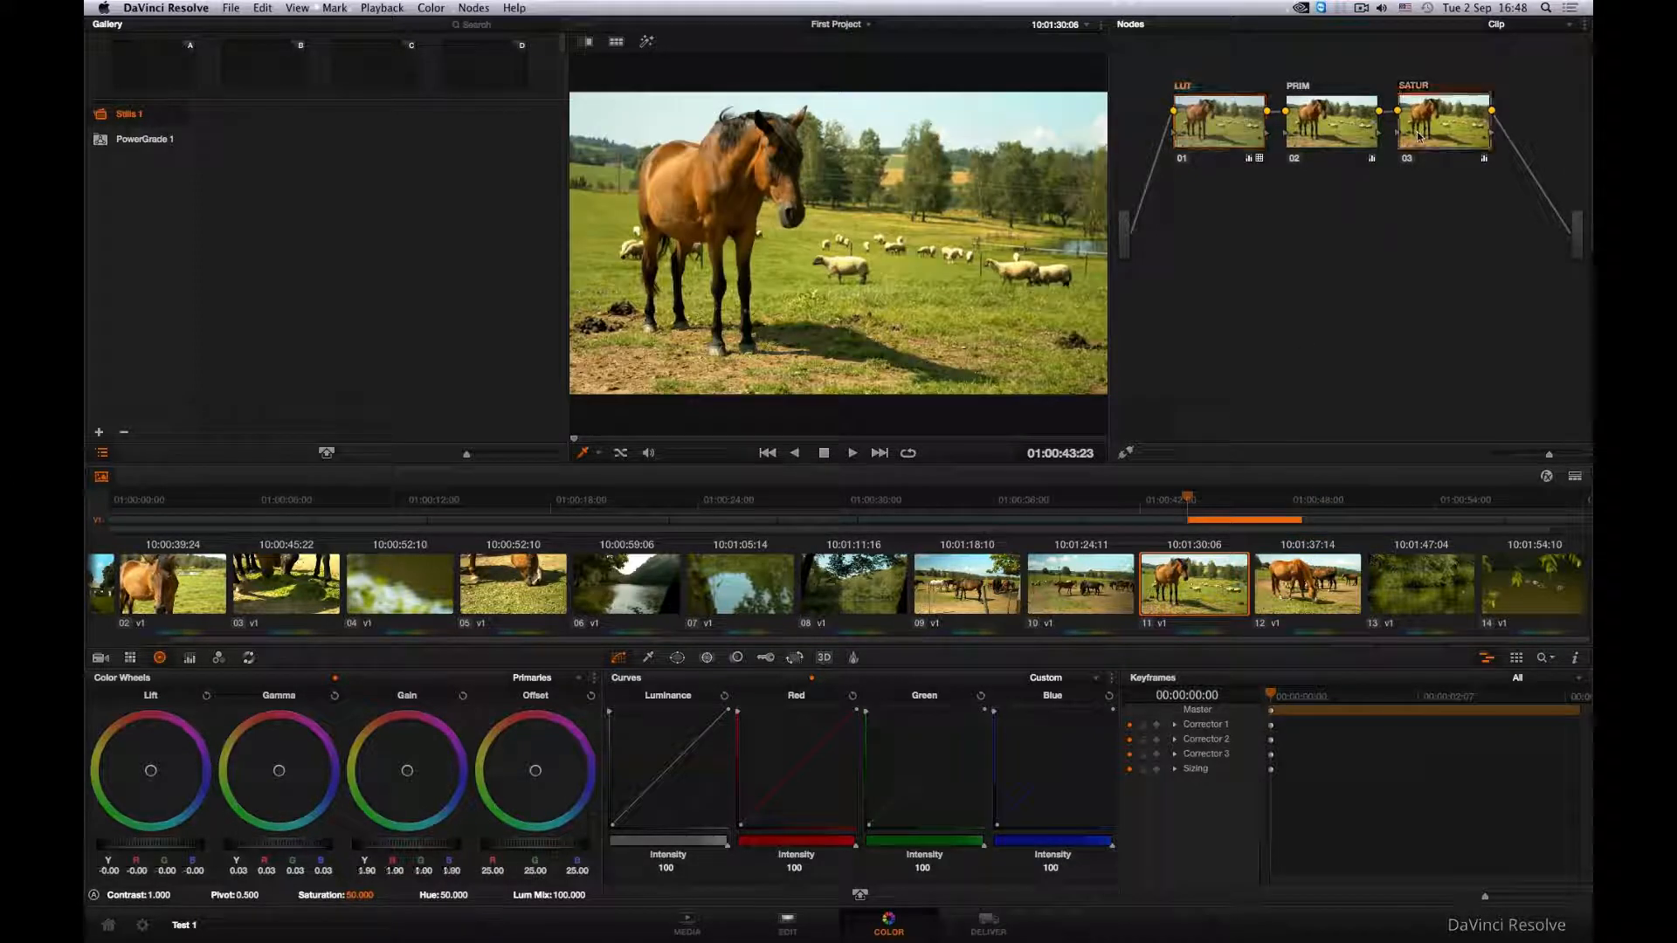
left_click(1084, 580)
left_click(1423, 131)
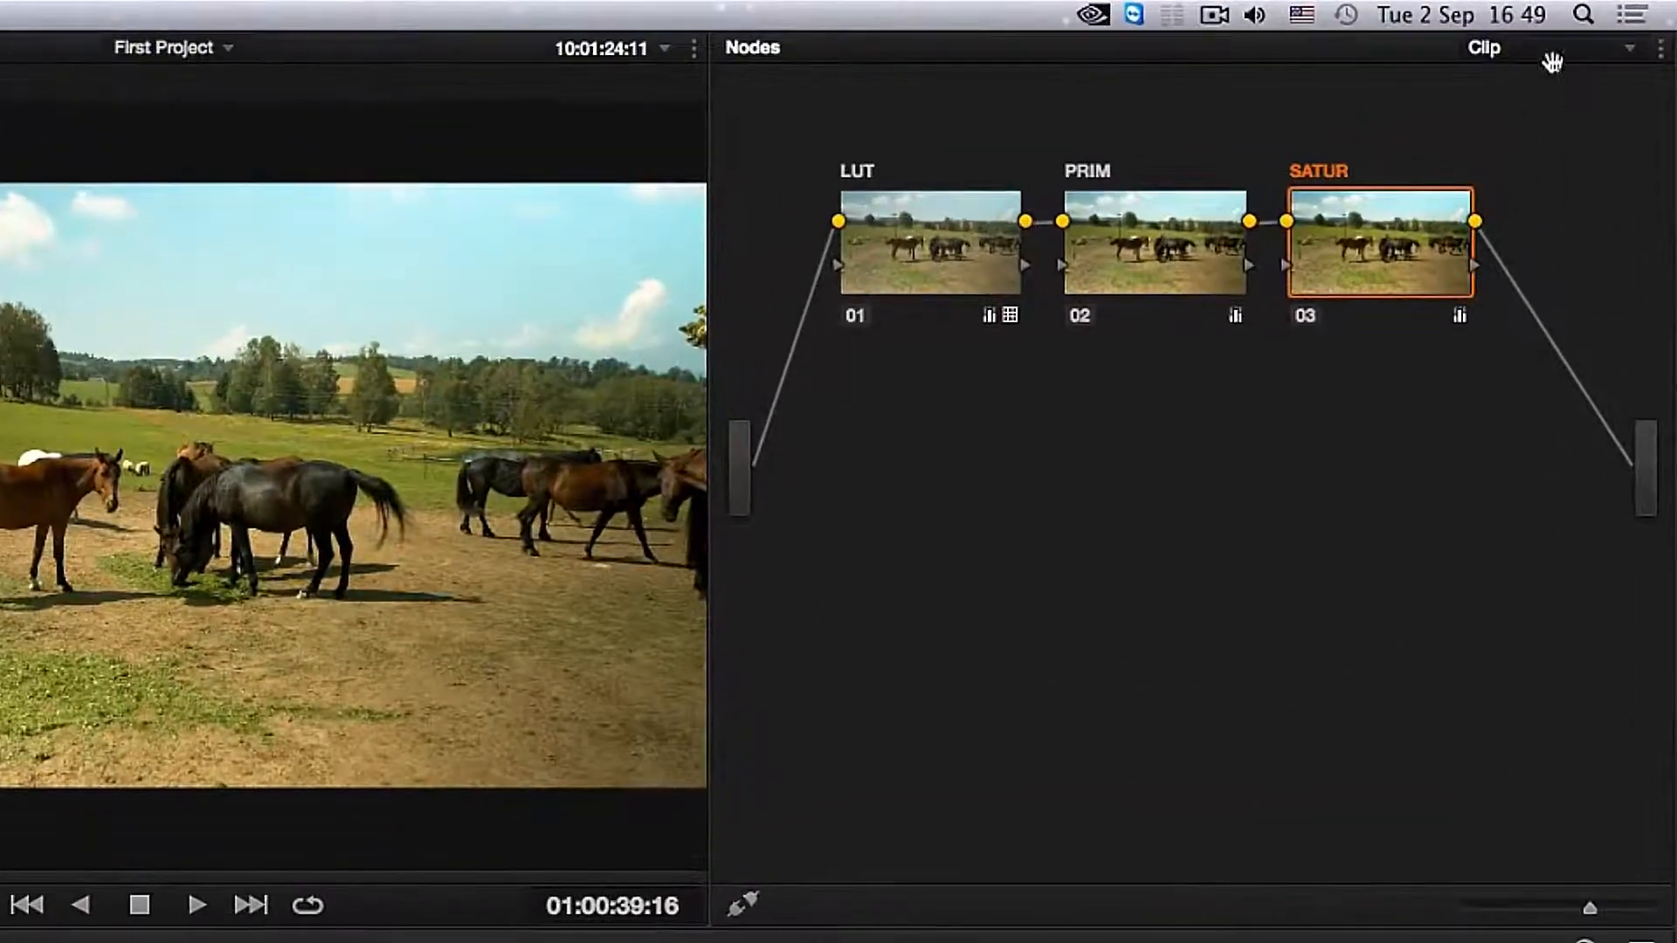
- Switch the node graph to Timeline level and add a serial node there
left_click(1545, 40)
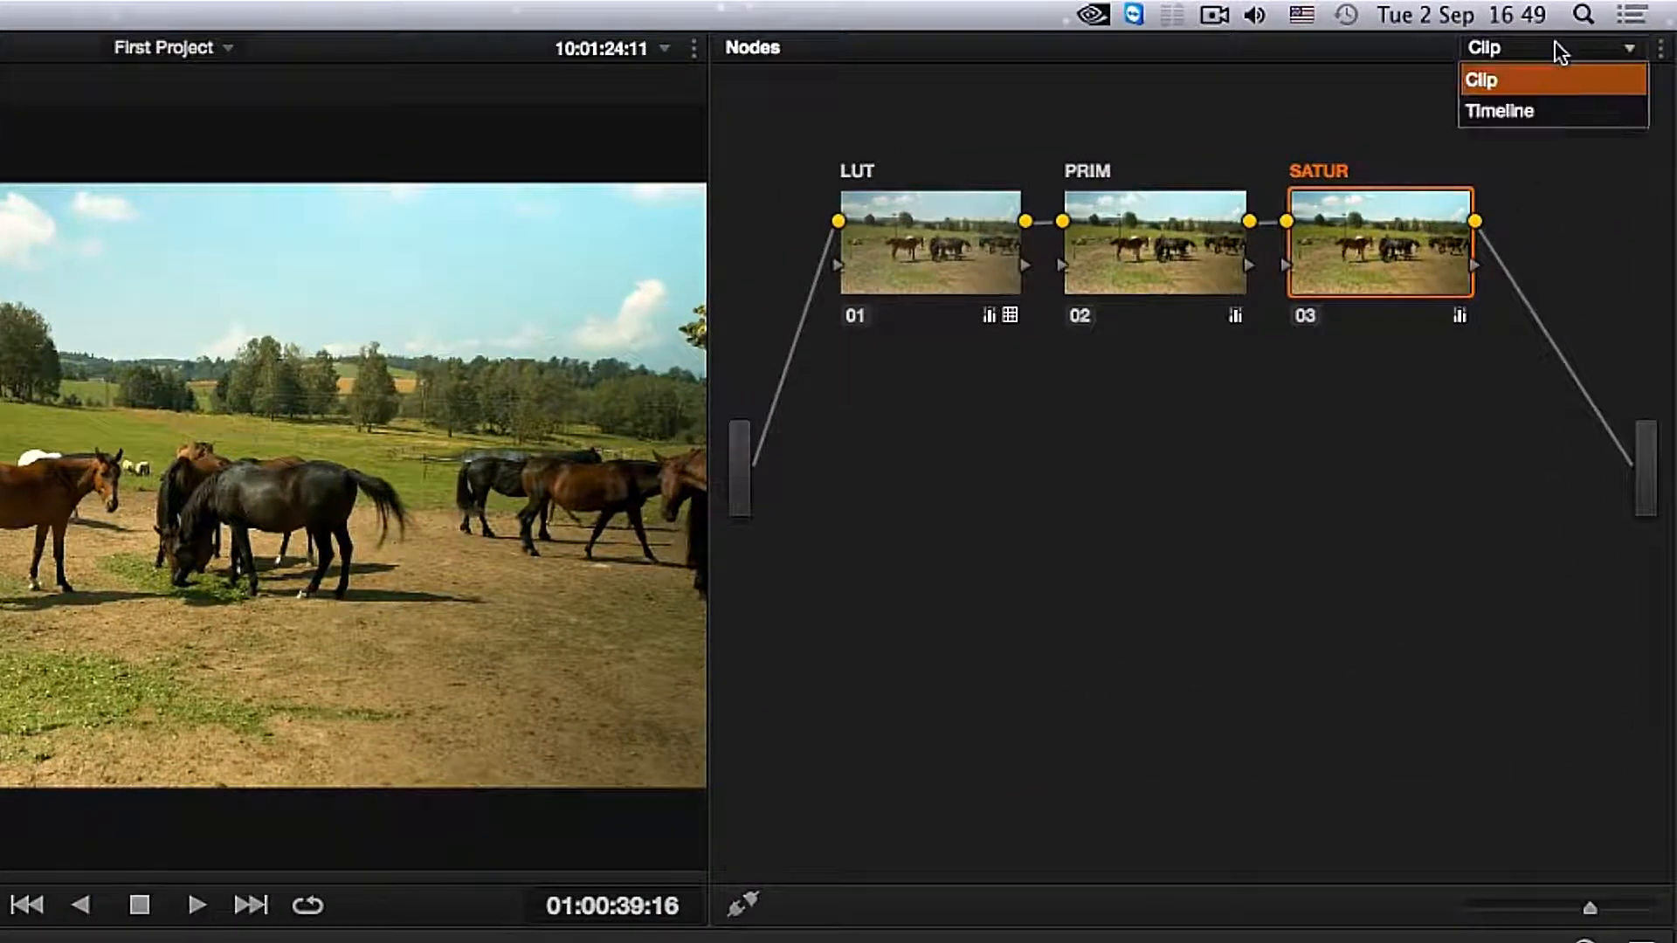
left_click(1536, 85)
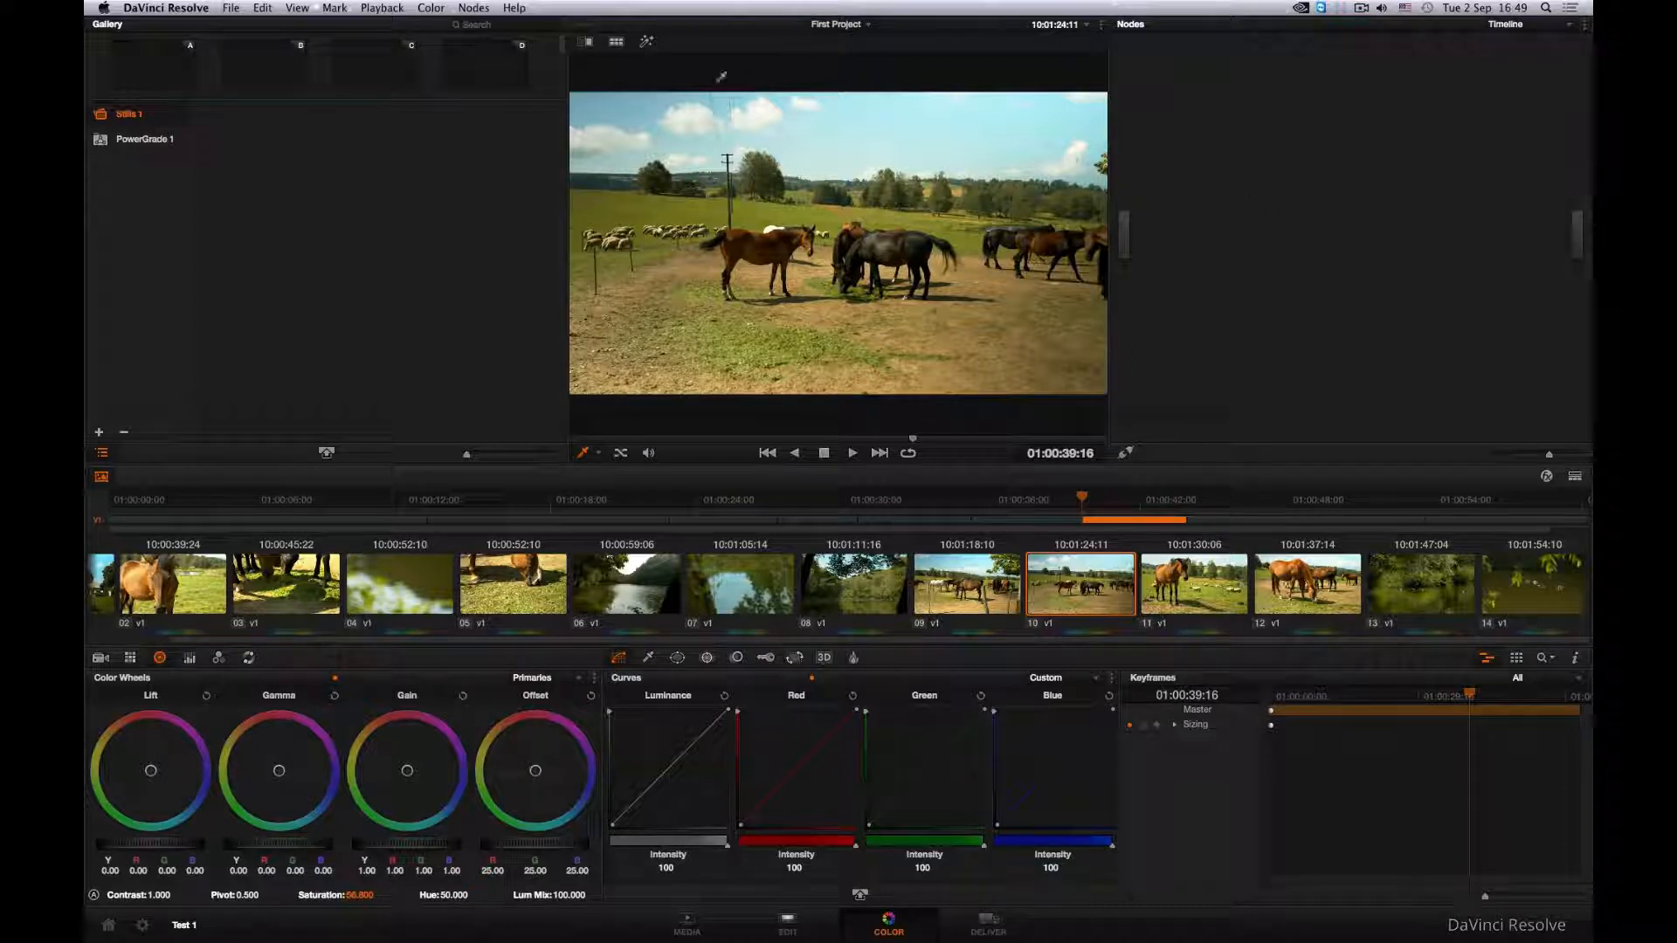
left_click(473, 7)
left_click(487, 27)
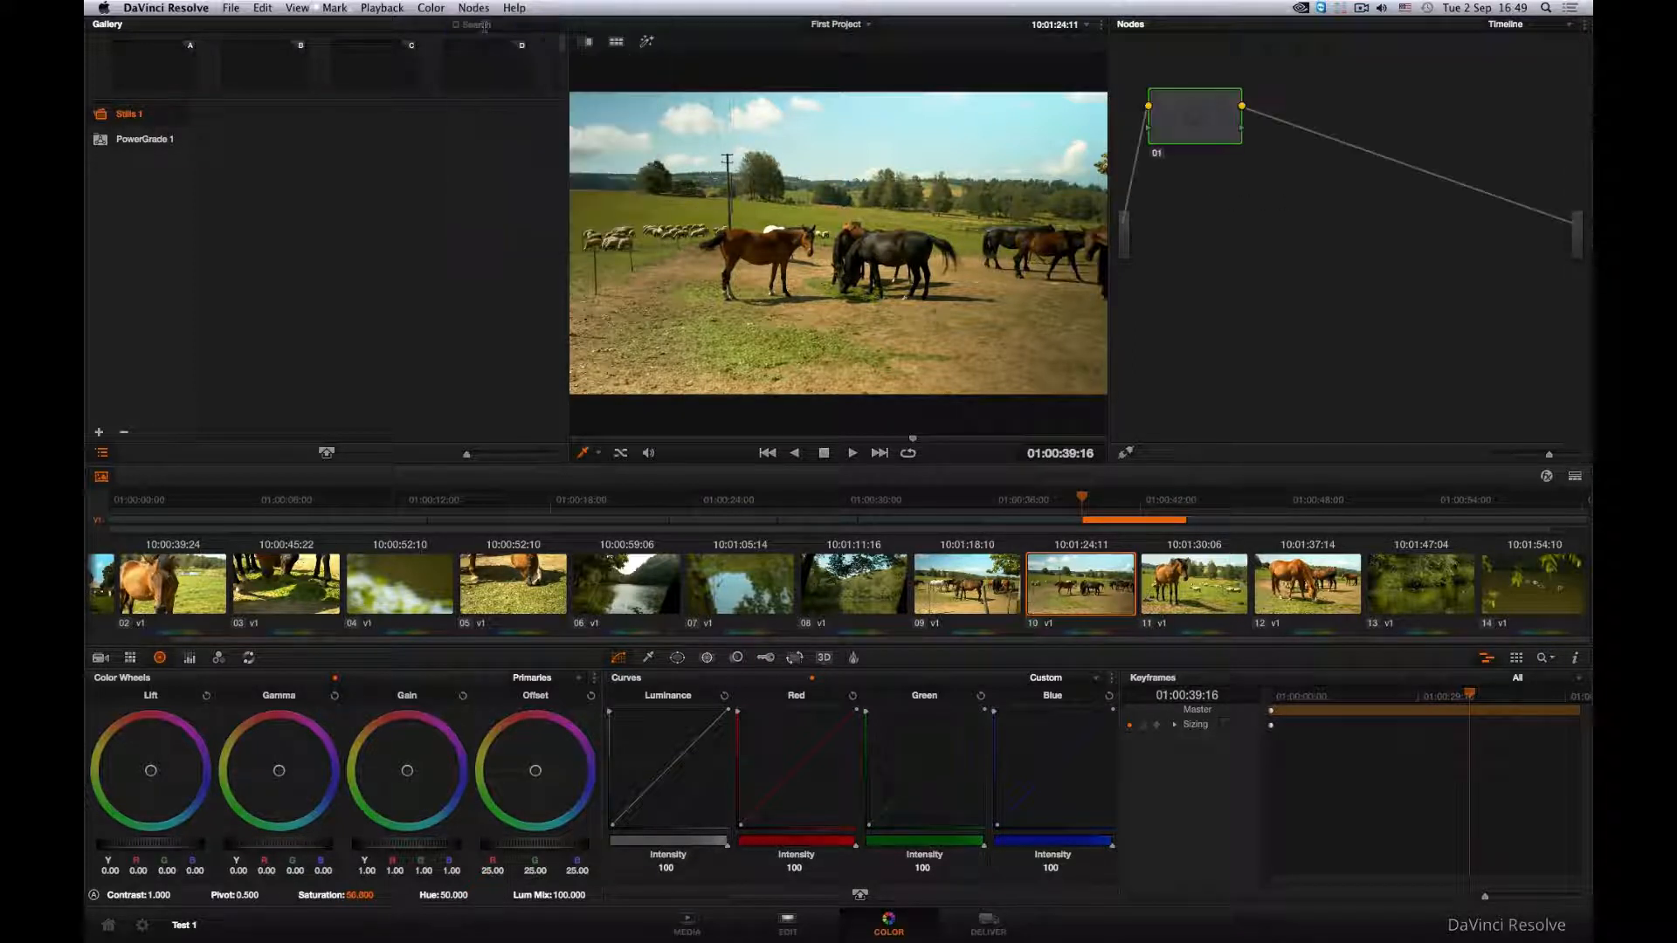
- Reduce the saturation of the Timeline-level node to 19 and play the footage through clip 11 to check the look
left_click_drag(1239, 131, 1308, 141)
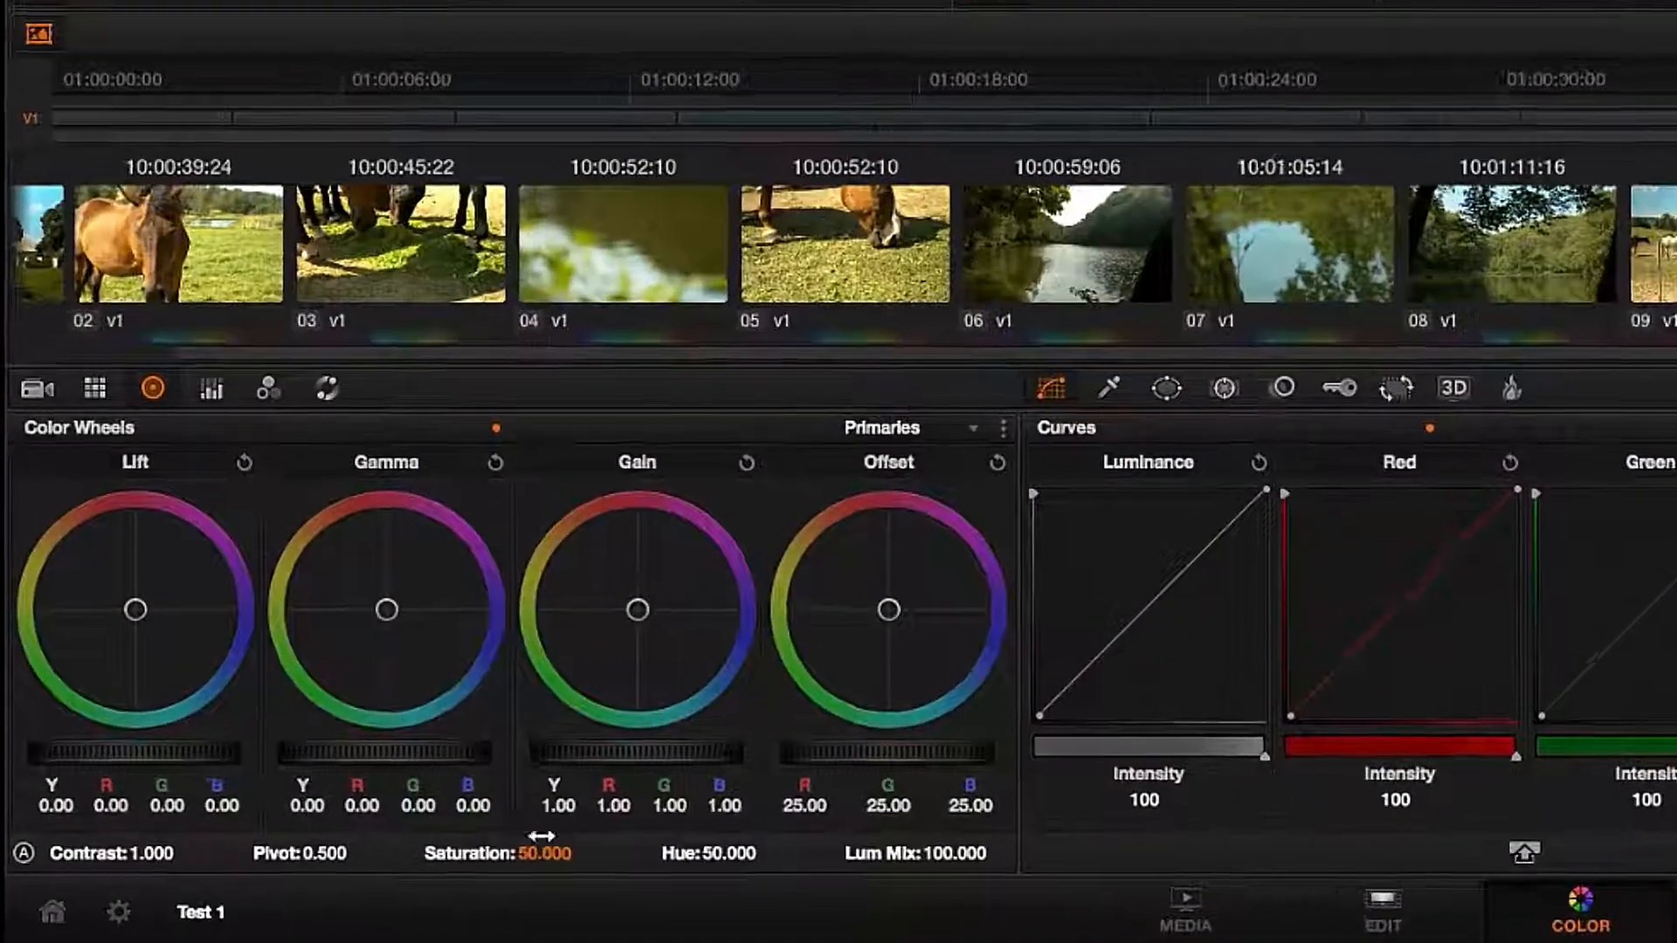
left_click_drag(462, 860, 432, 860)
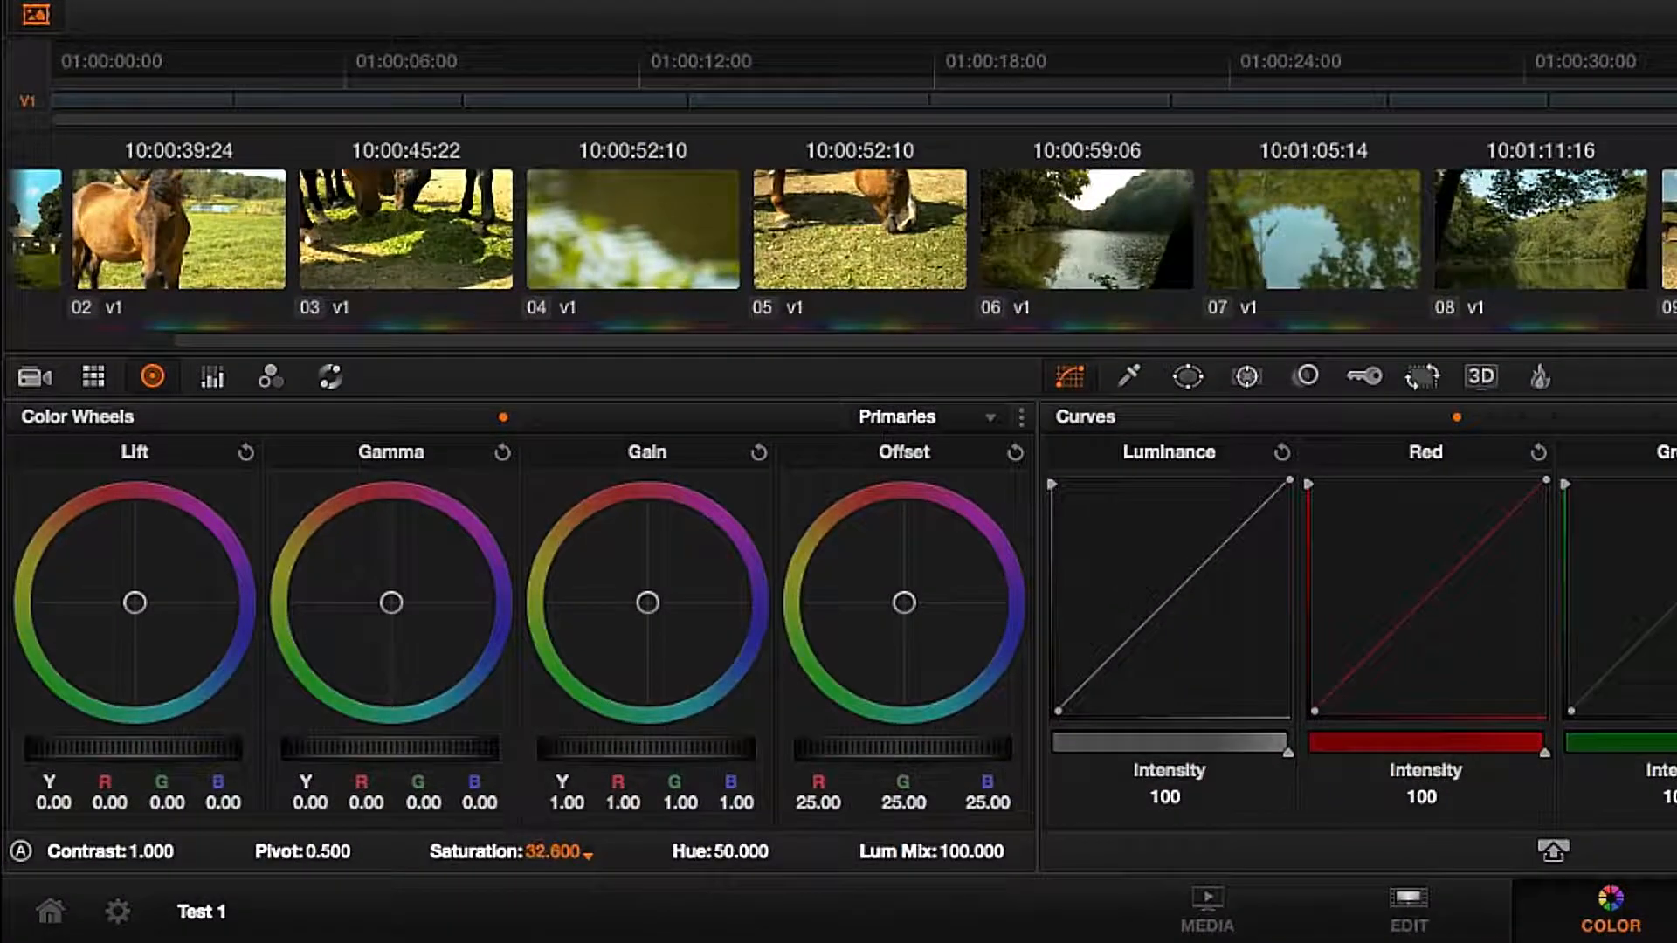
left_click_drag(552, 852, 531, 852)
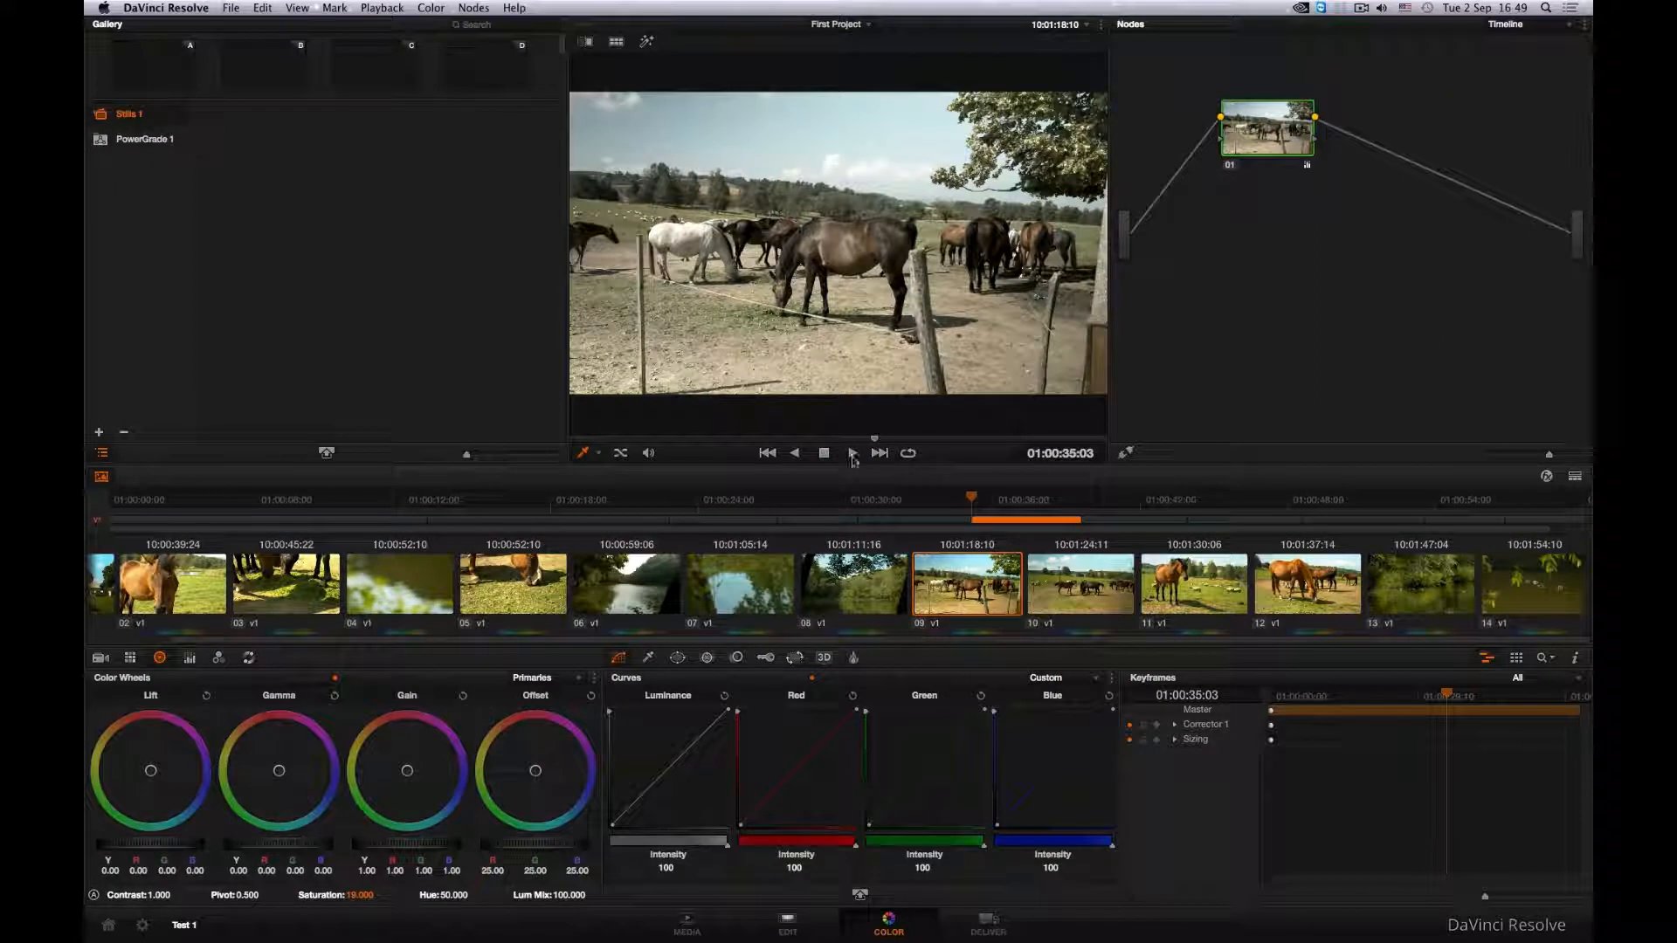
left_click(853, 456)
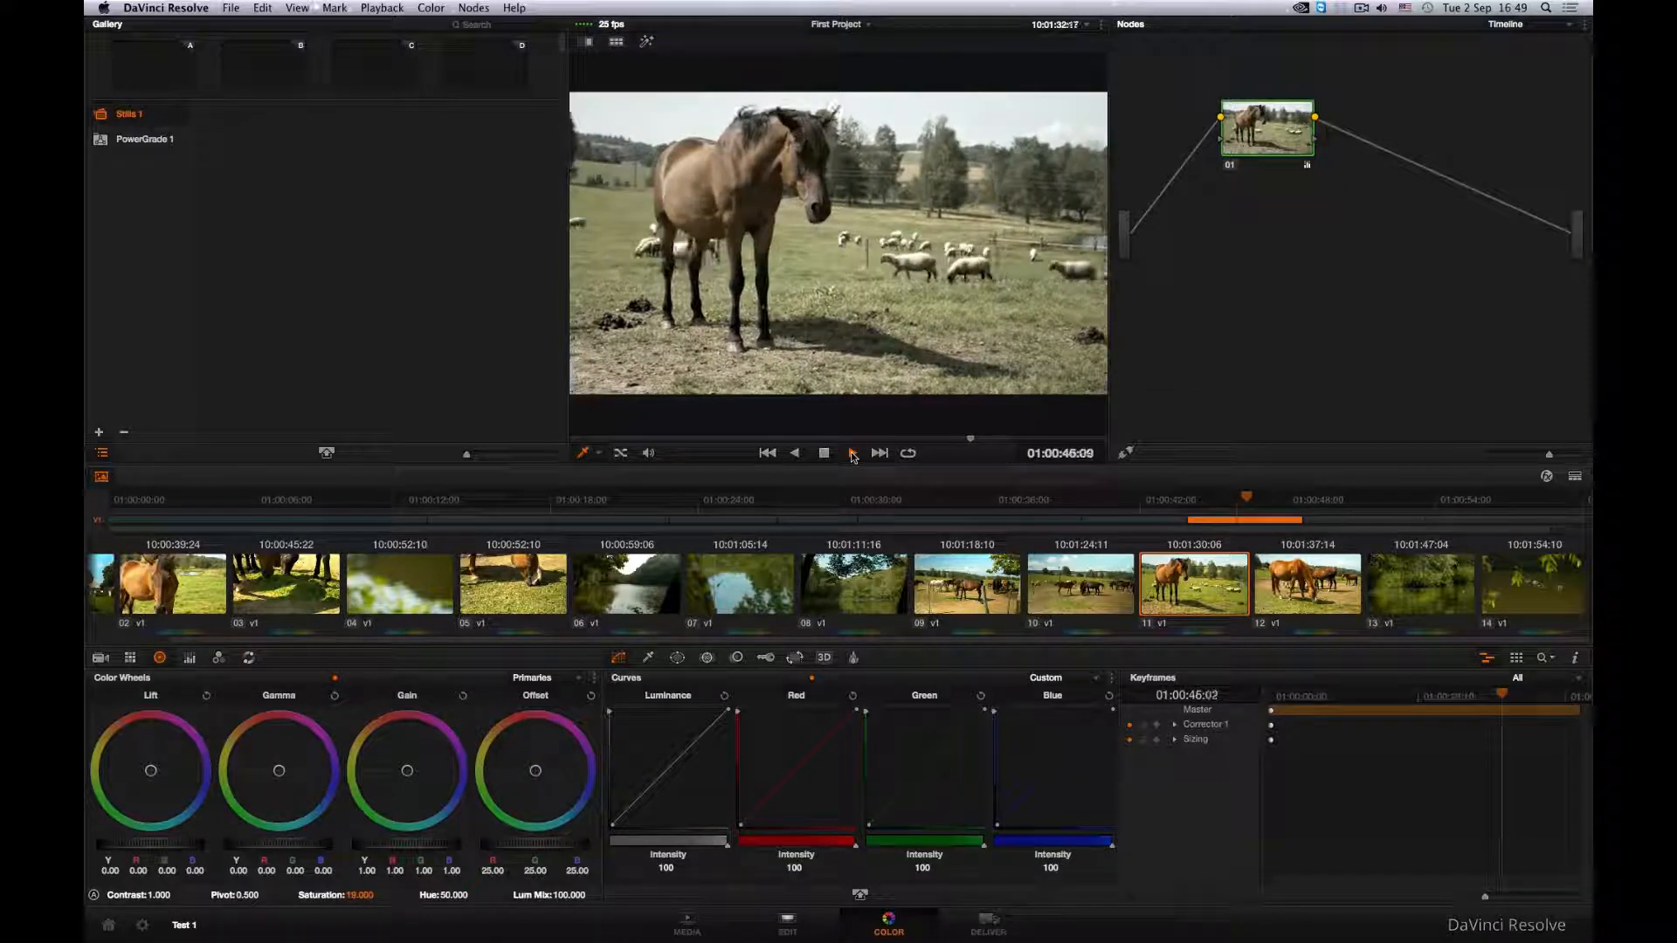
left_click(854, 455)
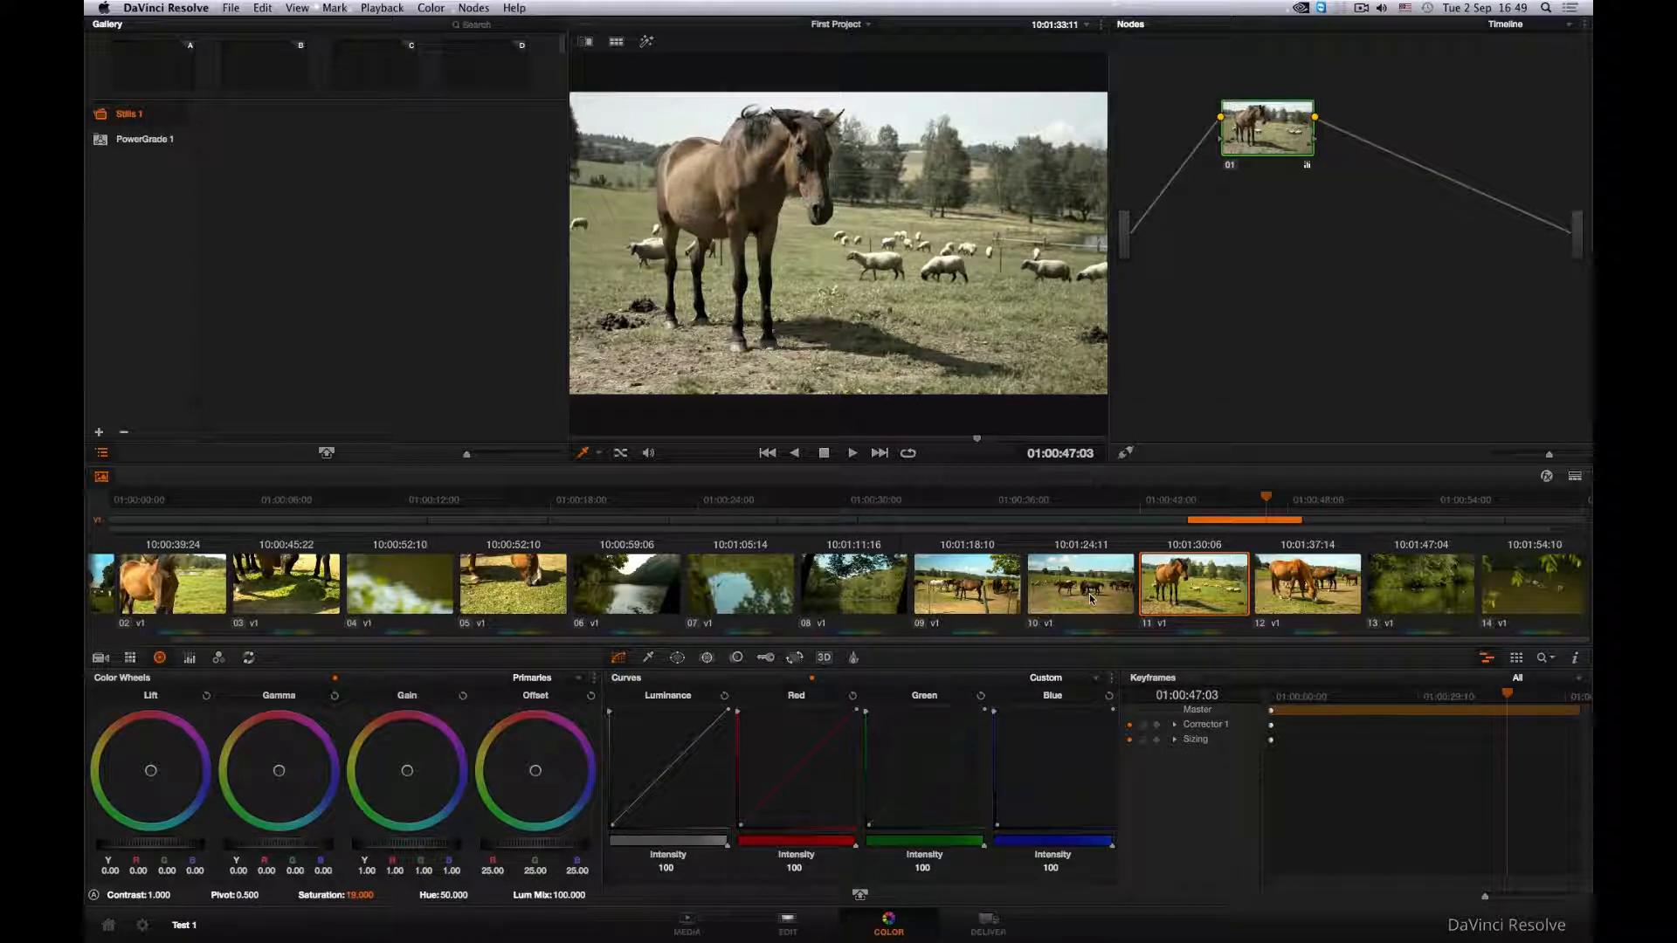
- Switch to the Deliver page and select clip 05 among the thumbnails
right_click(1176, 585)
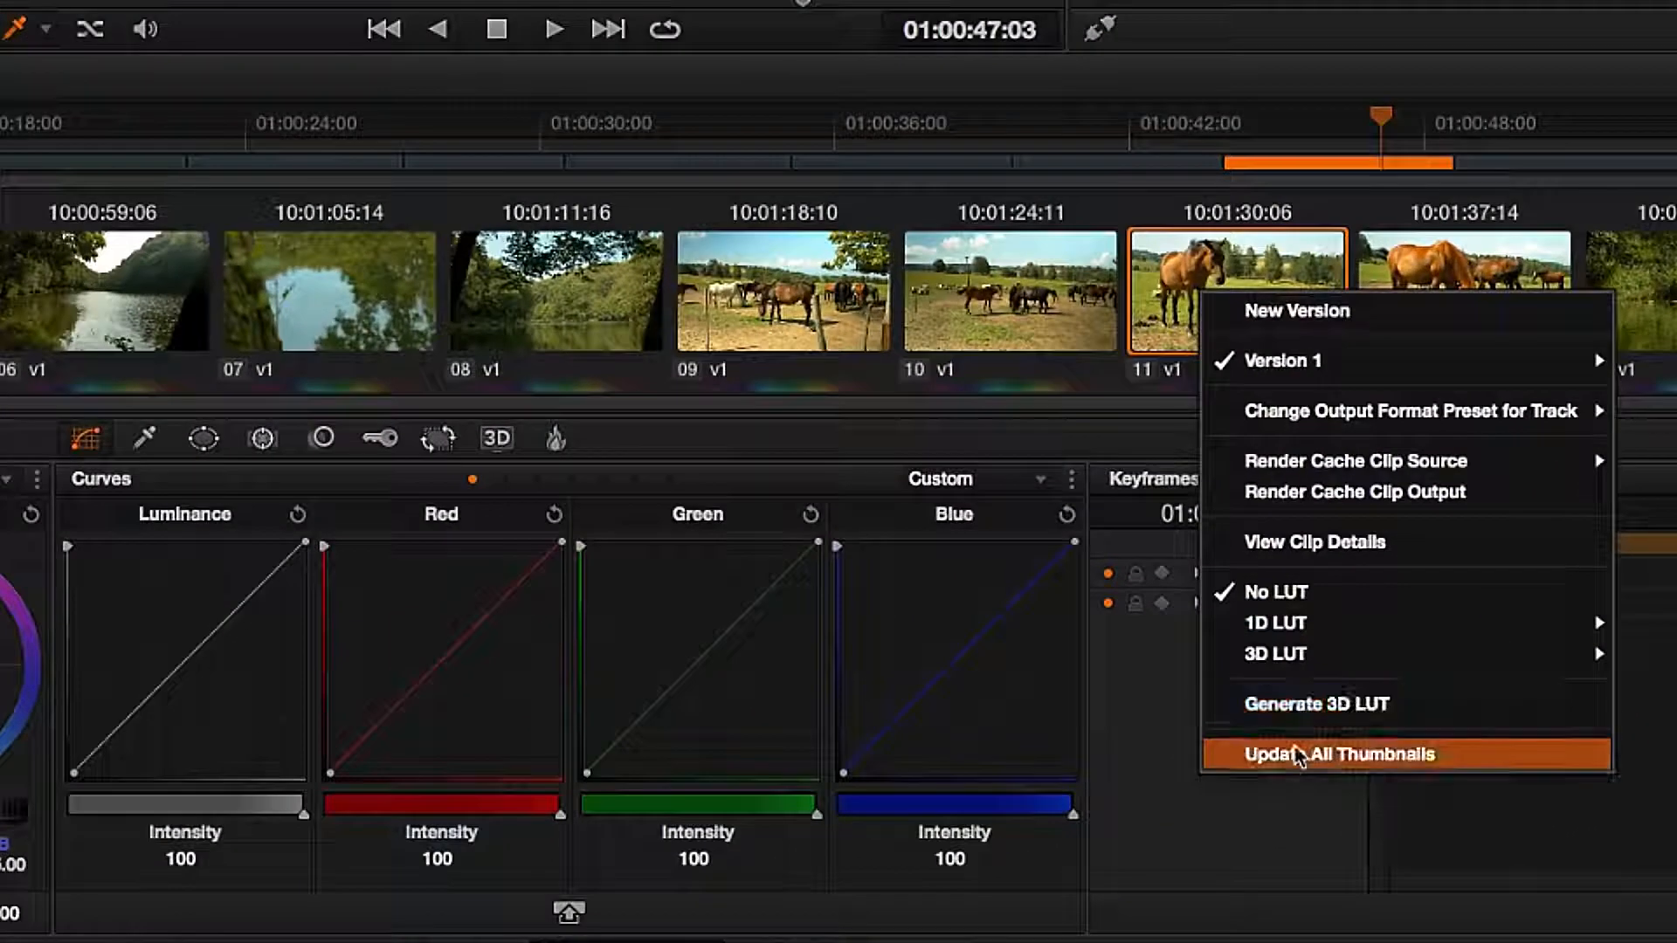
left_click(1300, 757)
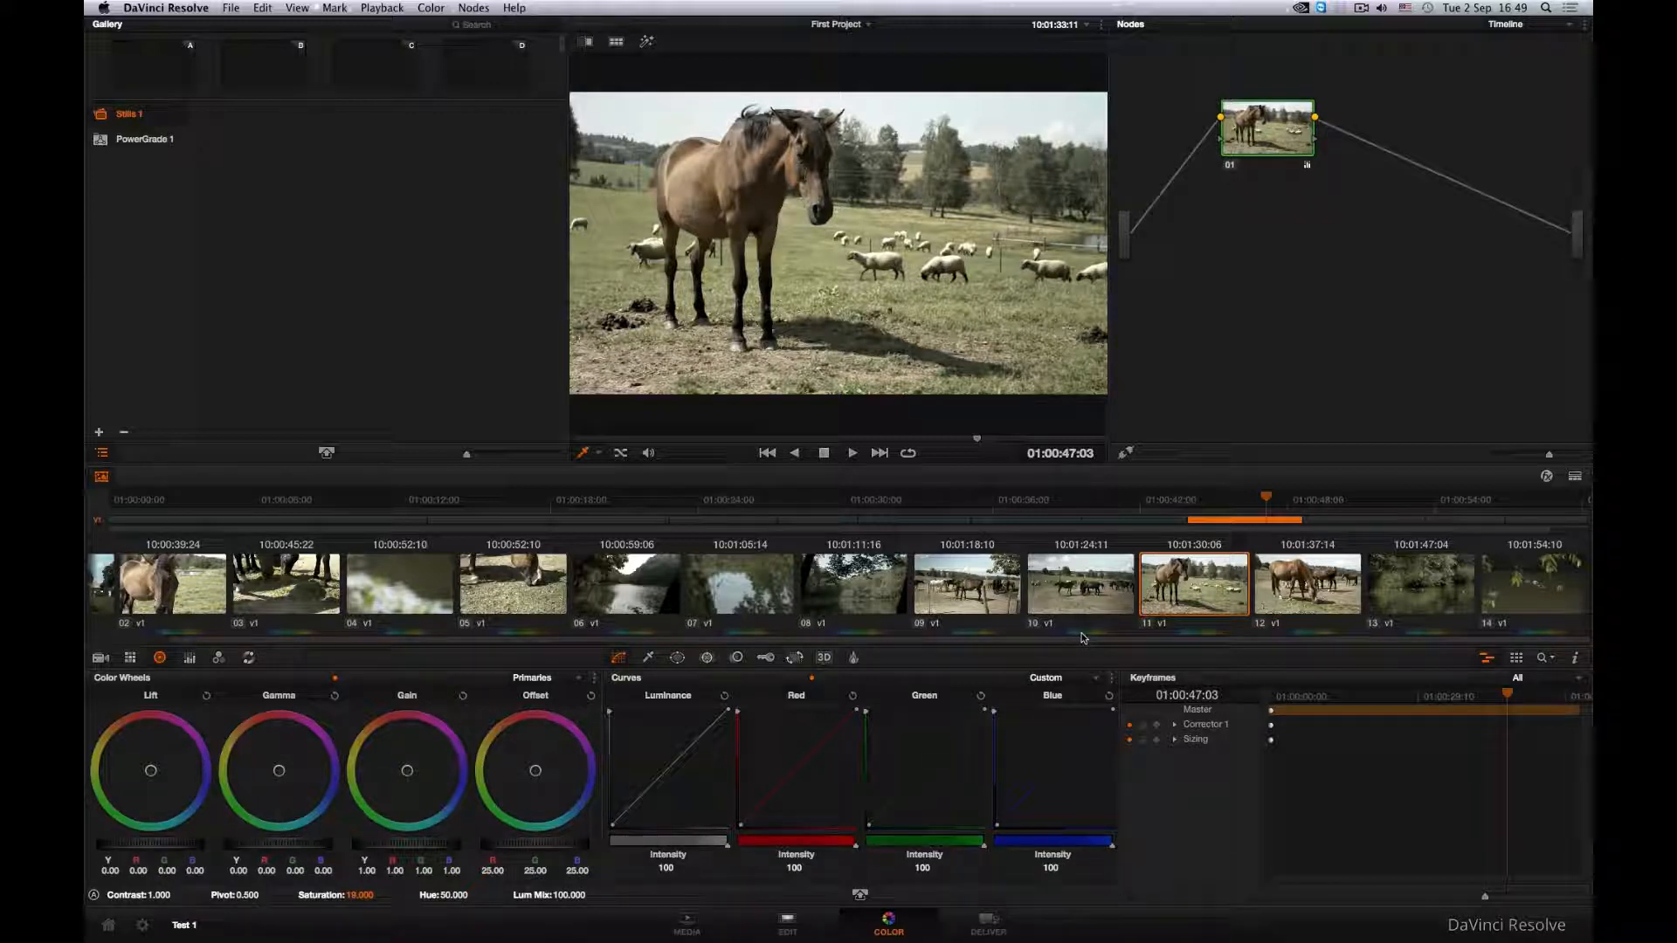
left_click(1011, 926)
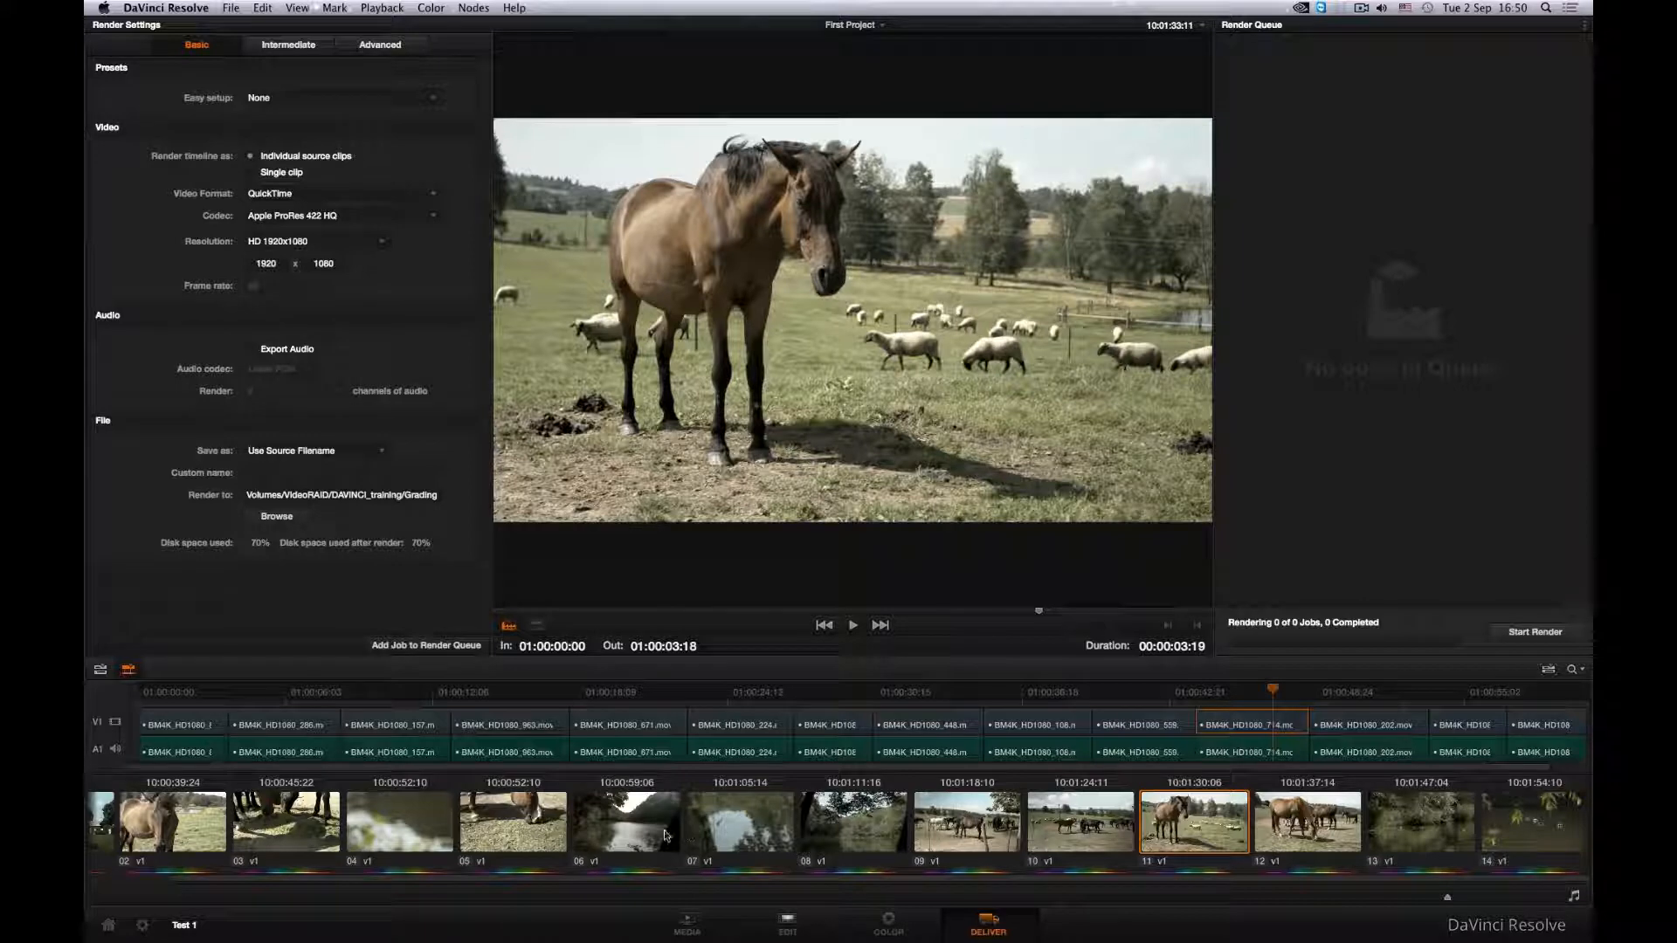
left_click(485, 834)
left_click(603, 825)
left_click(516, 828)
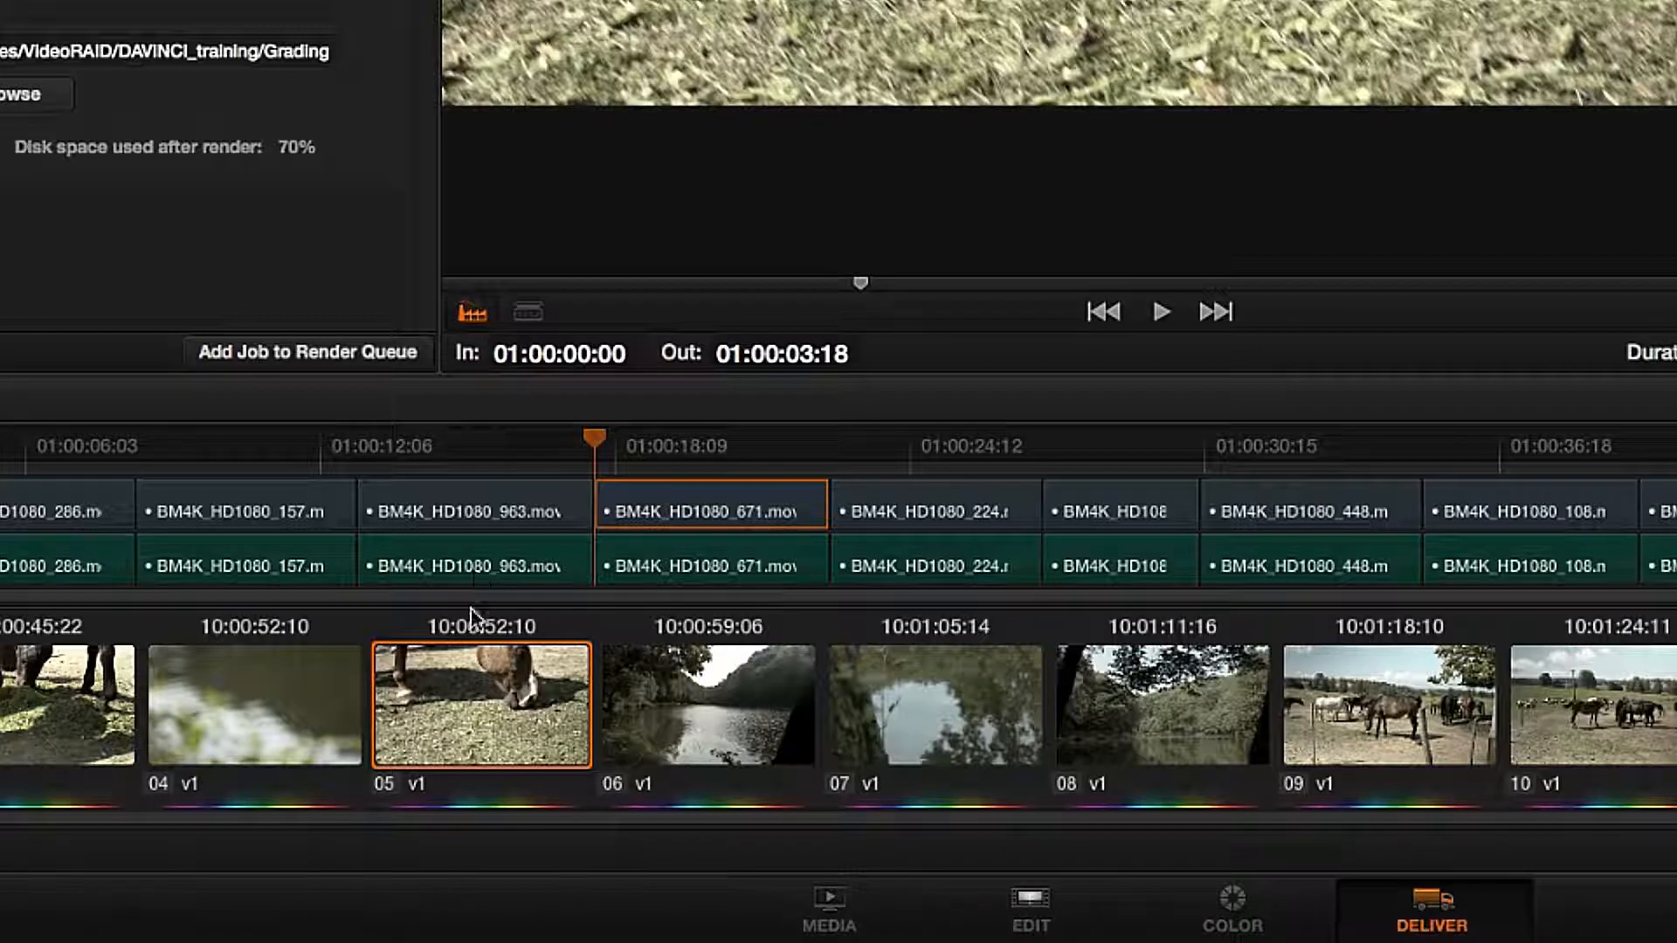
- Check clip 05's render options, and set the render range to the whole timeline, from 01:00:00:00 to 01:01:01:20
right_click(477, 670)
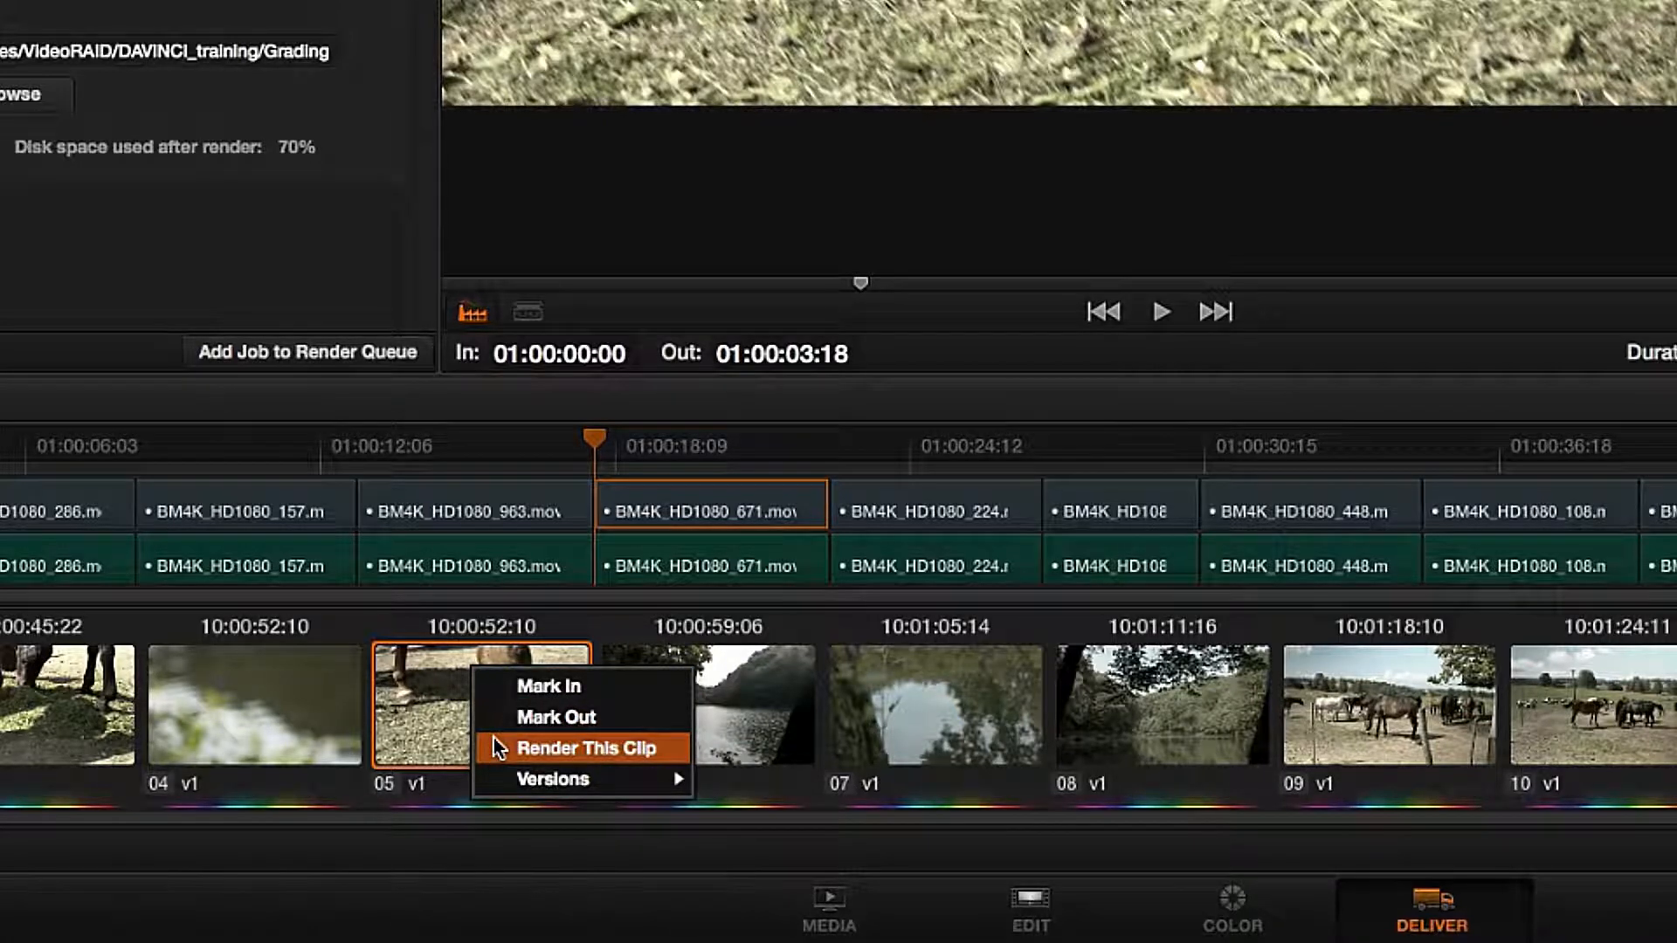
left_click(468, 461)
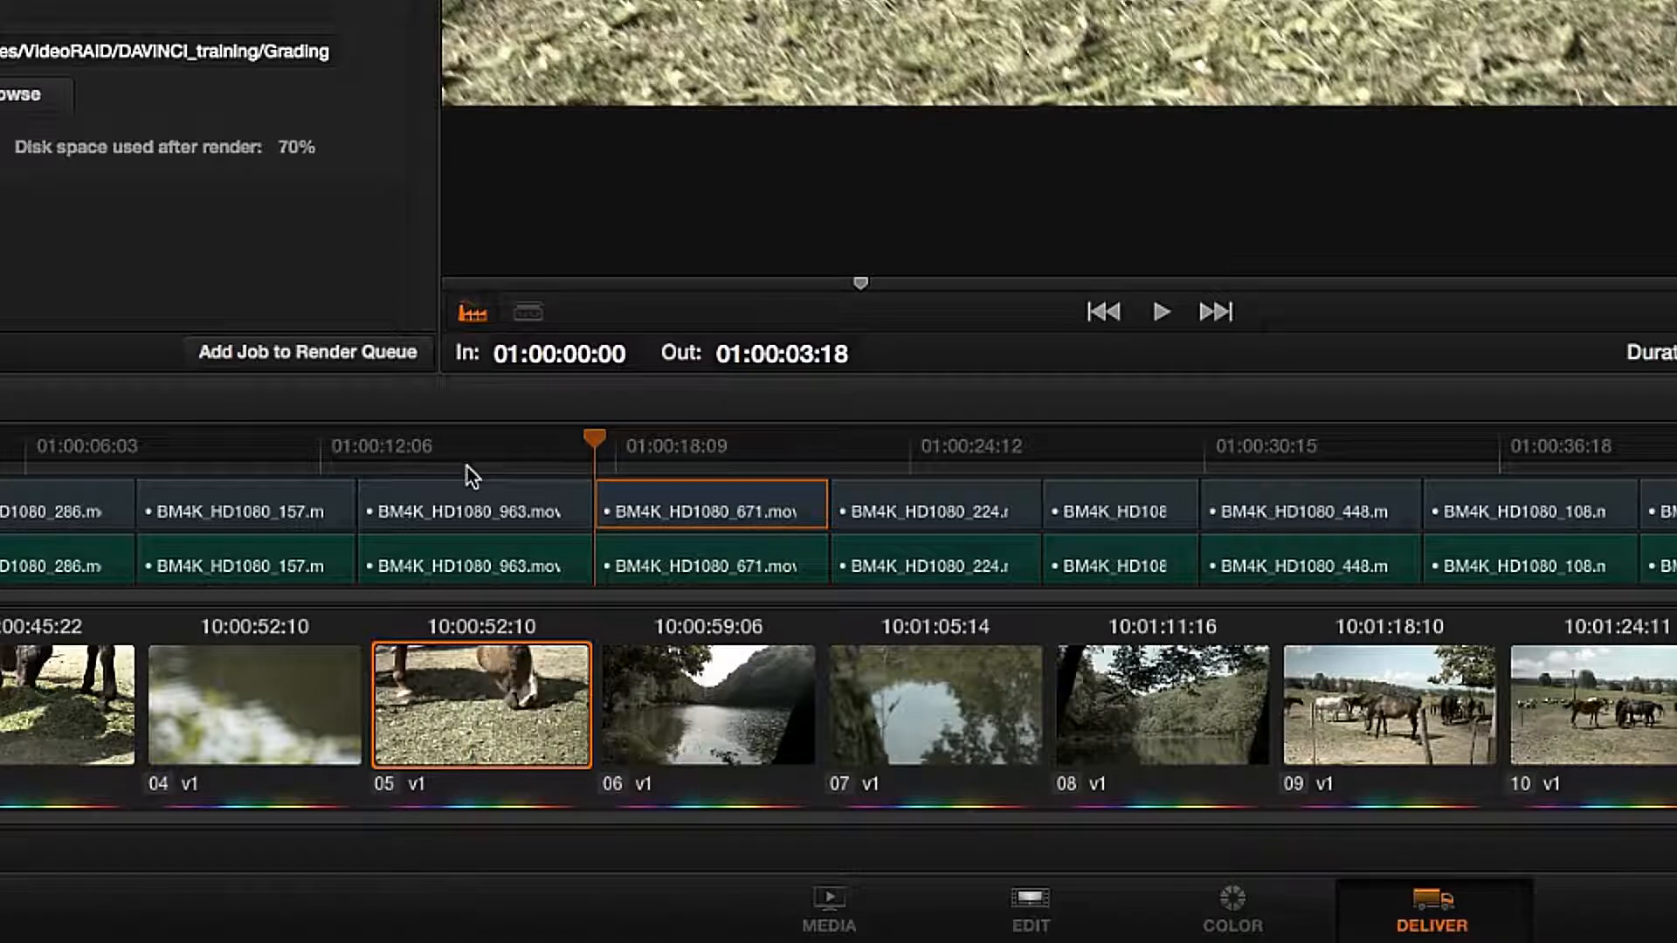
right_click(468, 472)
left_click(550, 552)
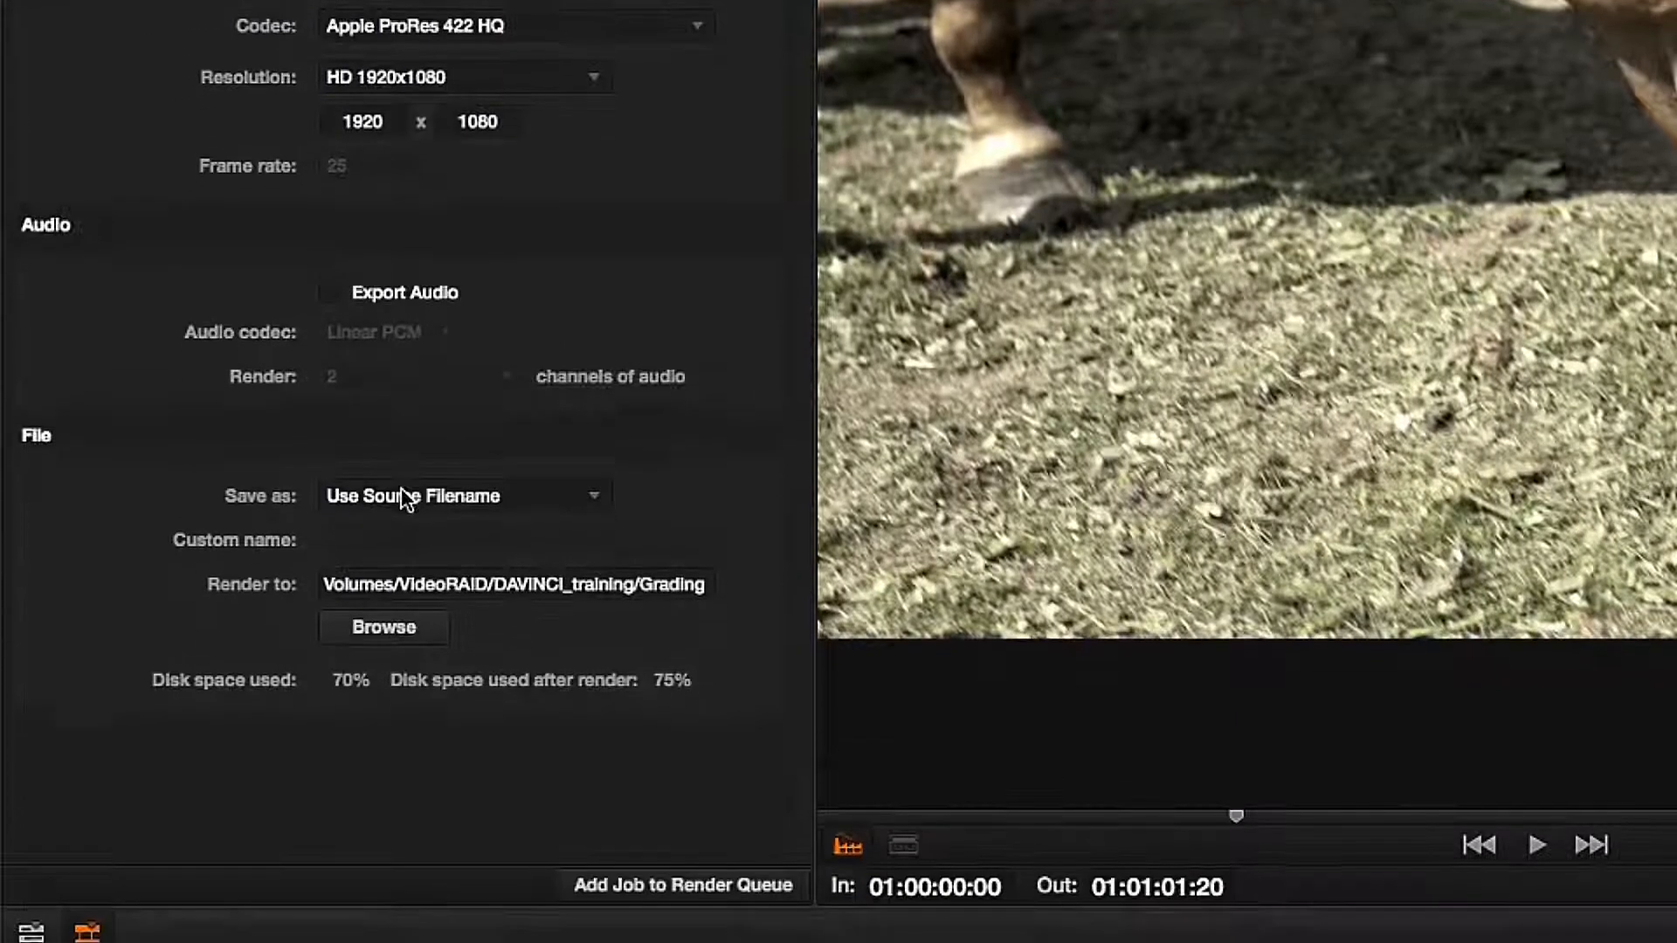
- Keep Use Source Filename for the output files in the Grading folder, and queue and start the render job
left_click(400, 495)
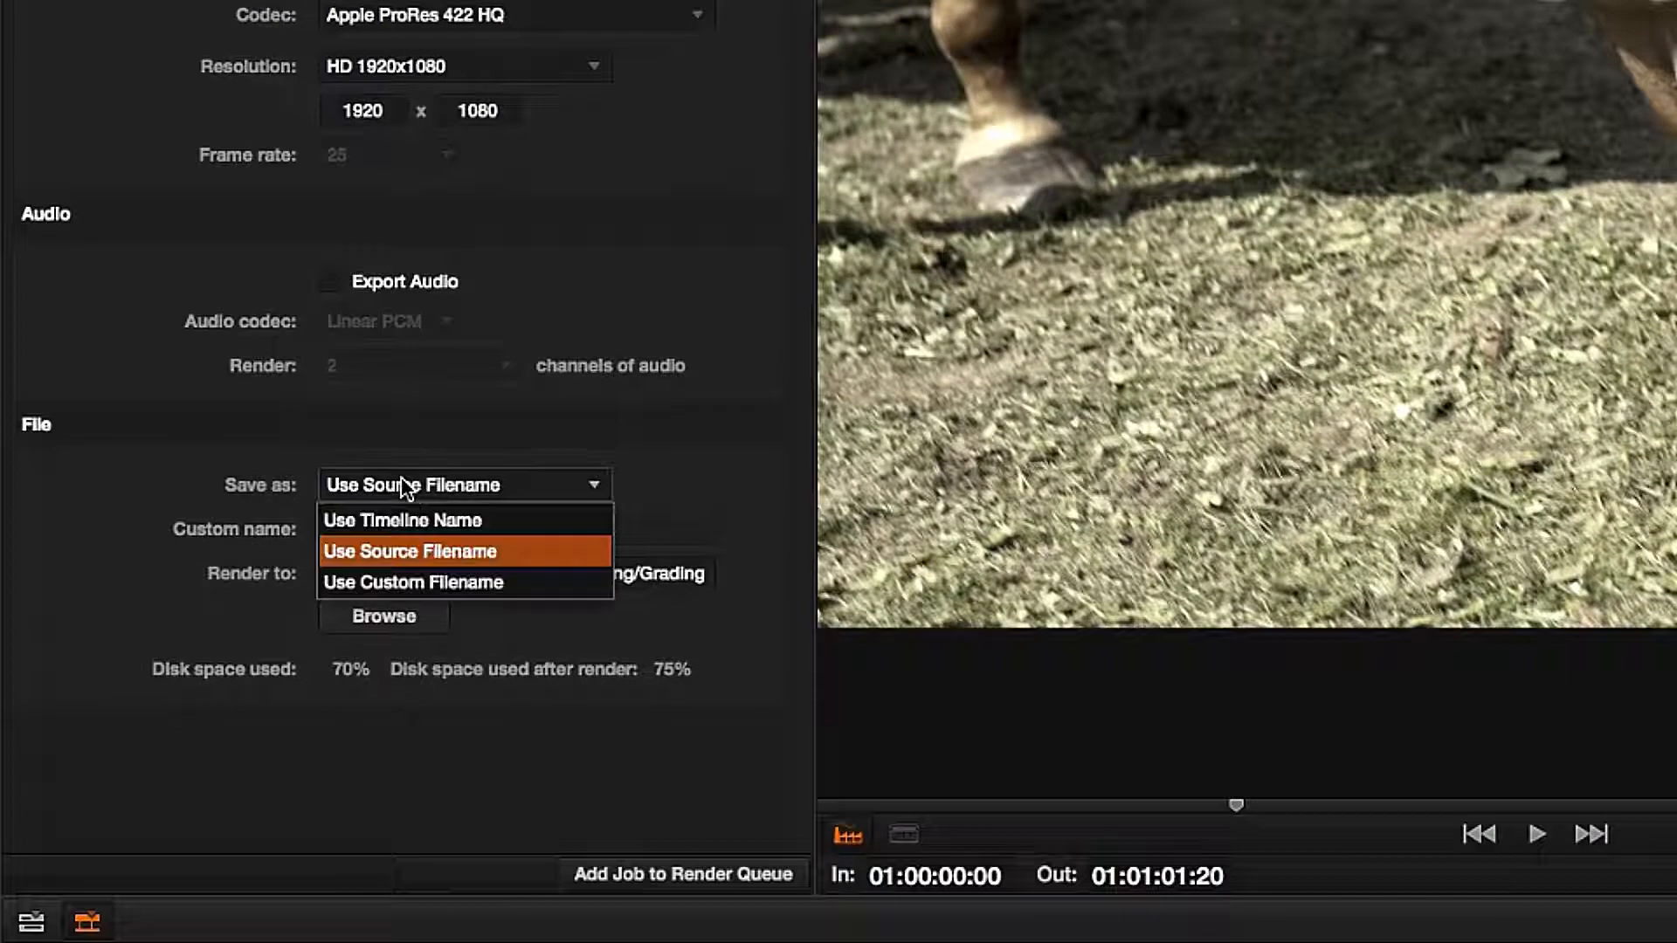
left_click(402, 553)
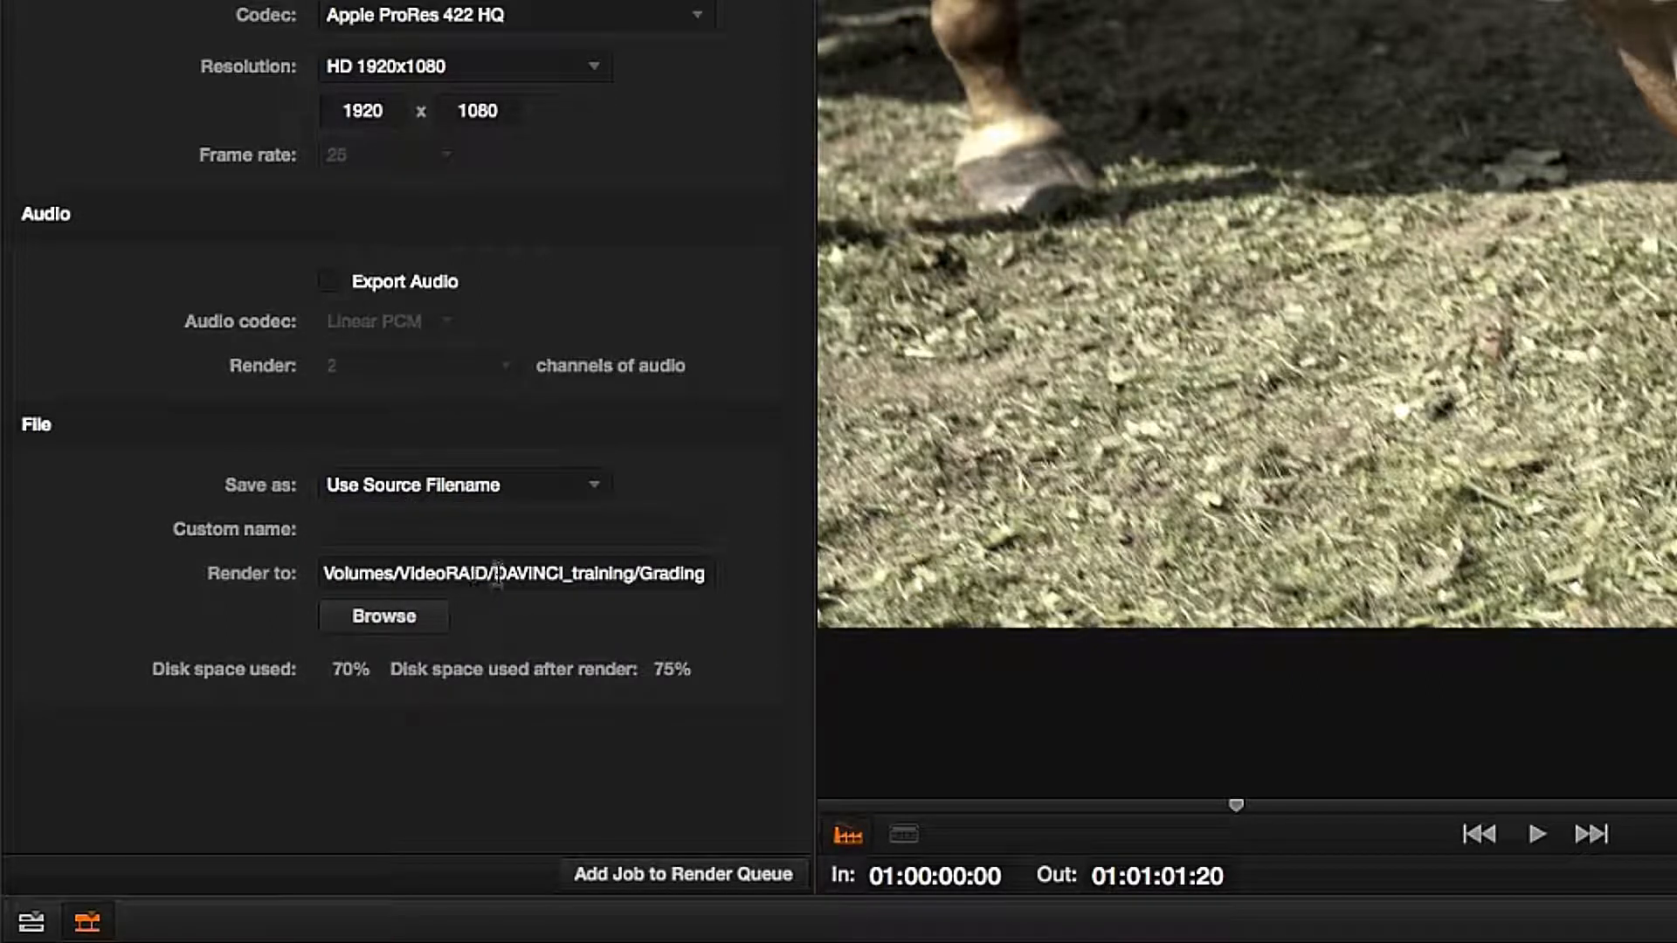
left_click_drag(641, 574, 749, 573)
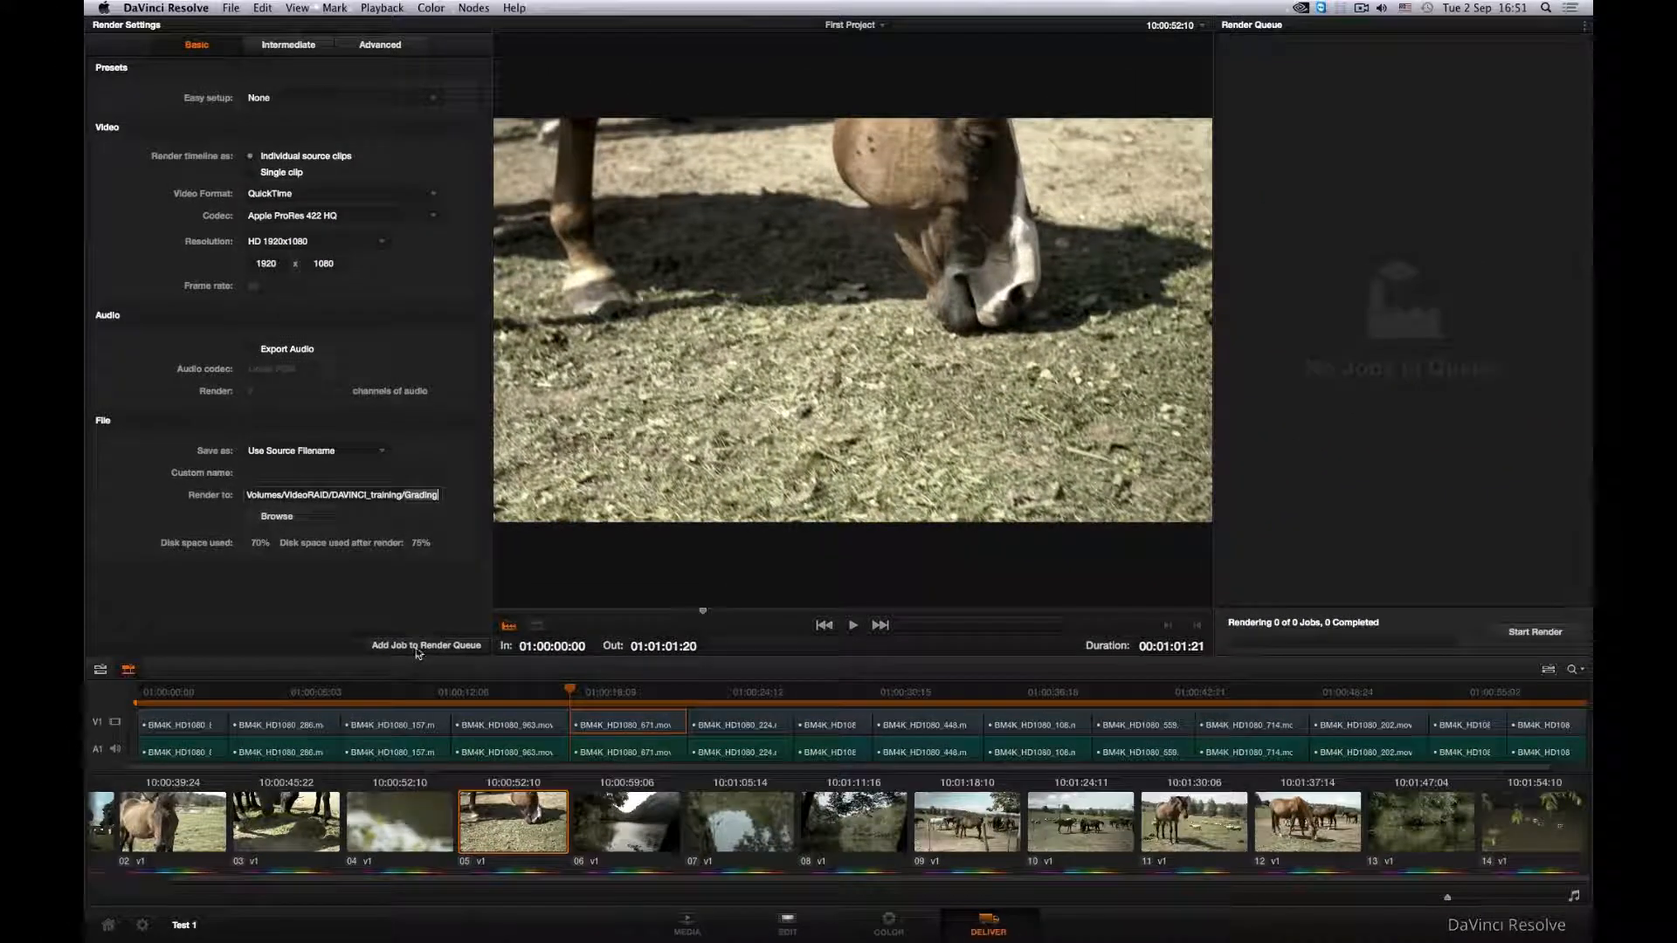
left_click(418, 646)
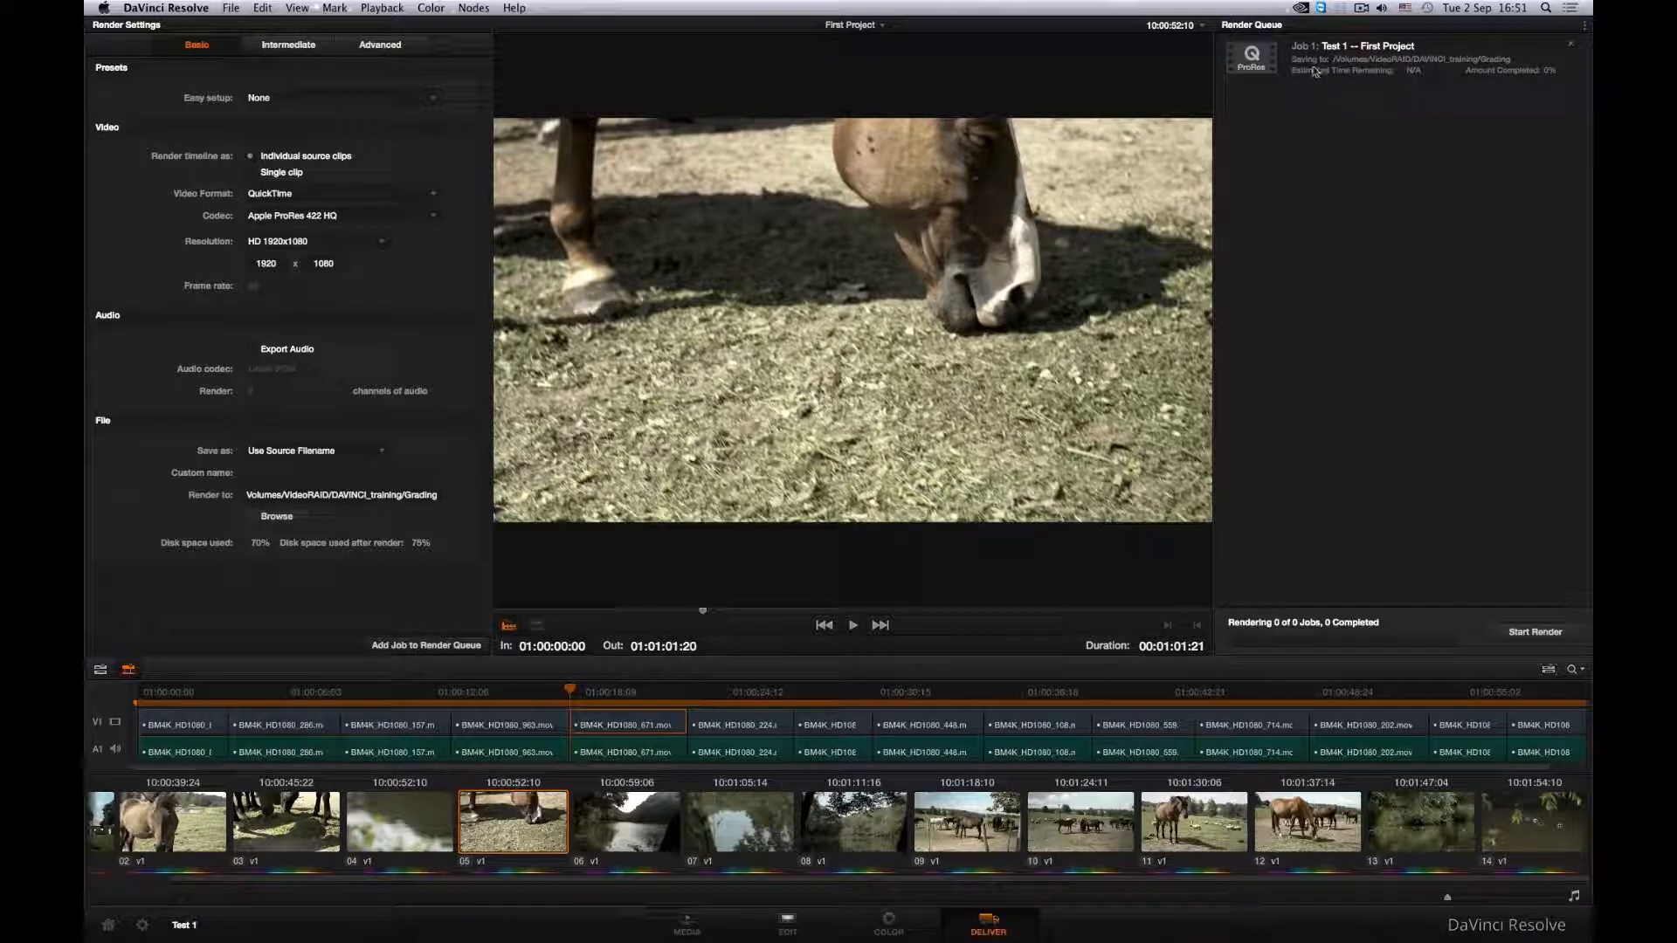
left_click(1535, 632)
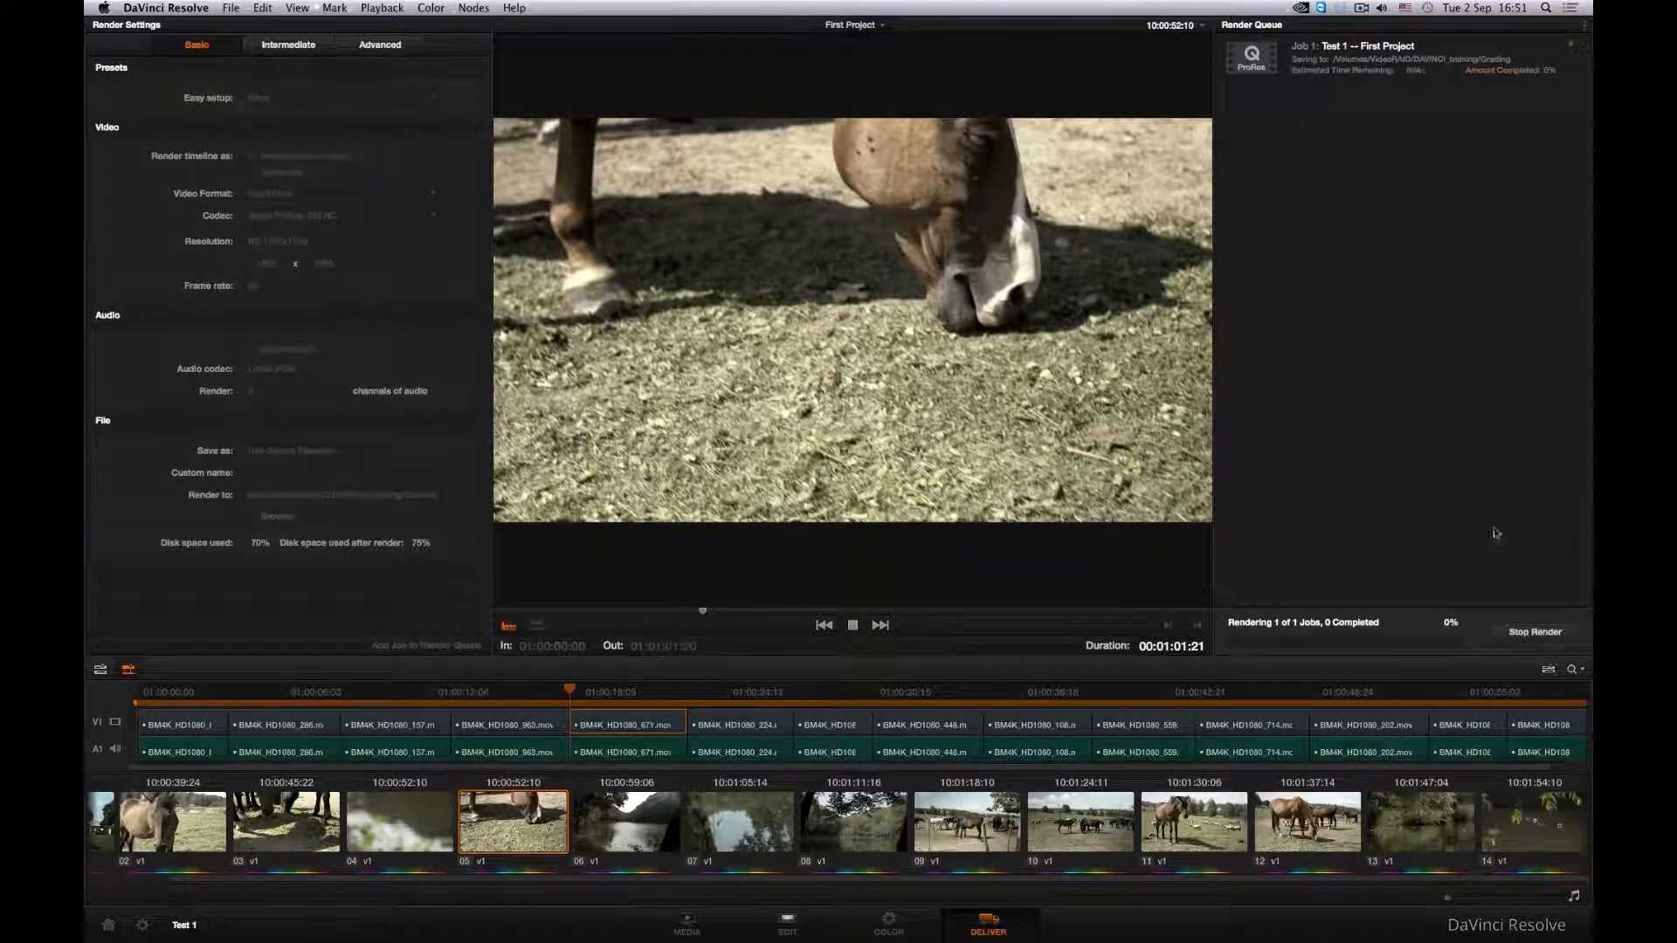